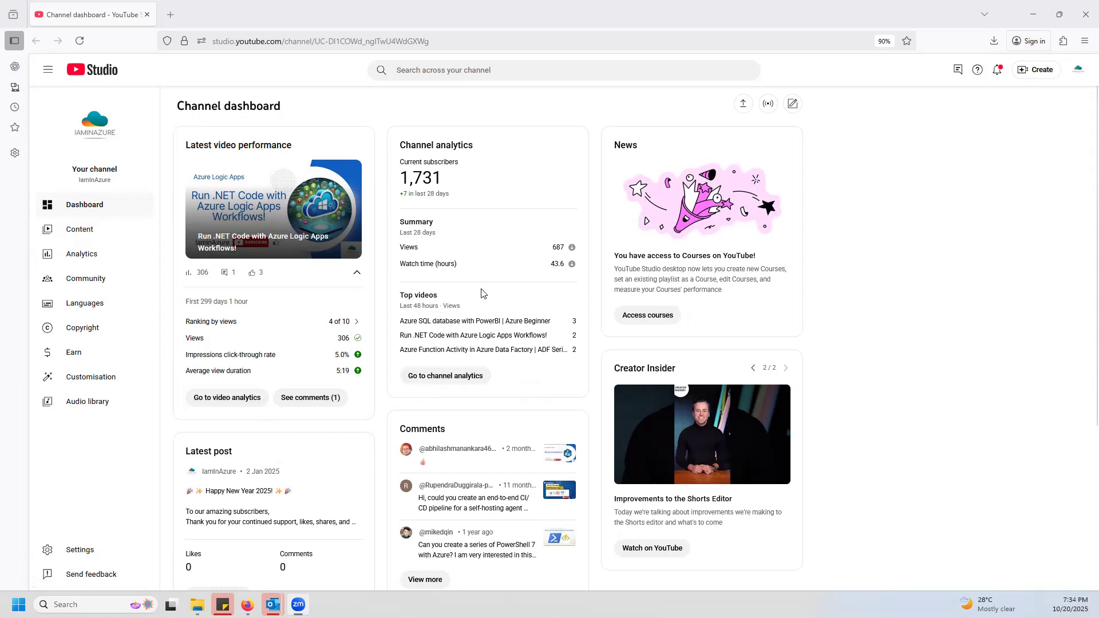
Open Google in a new browser tab and search for "what is n8n alternative".
click(170, 15)
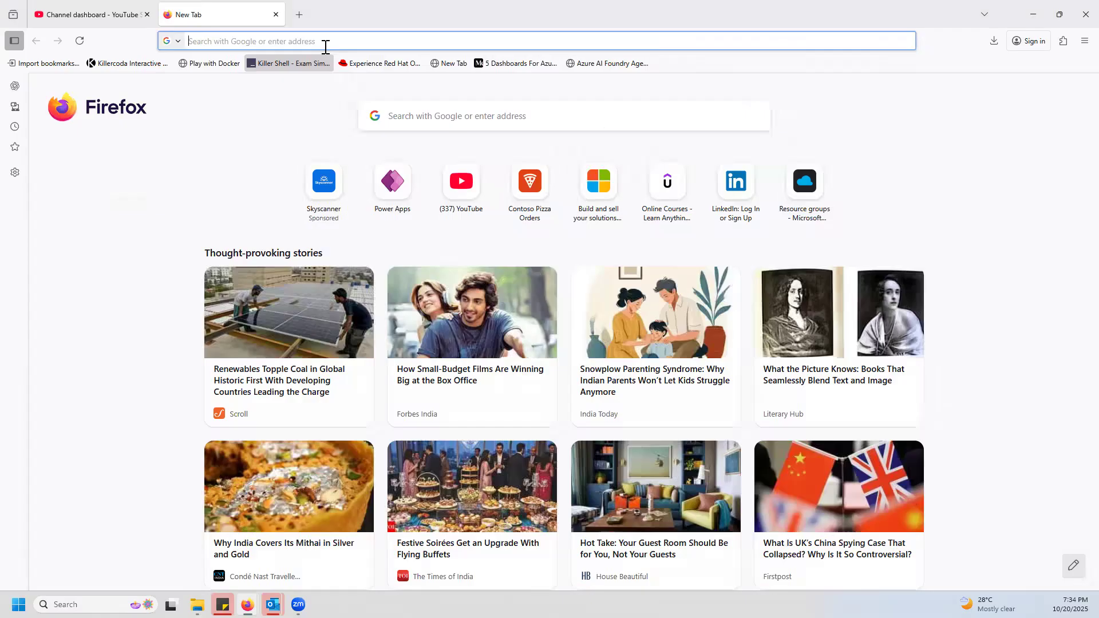
text(goo)
key(Return)
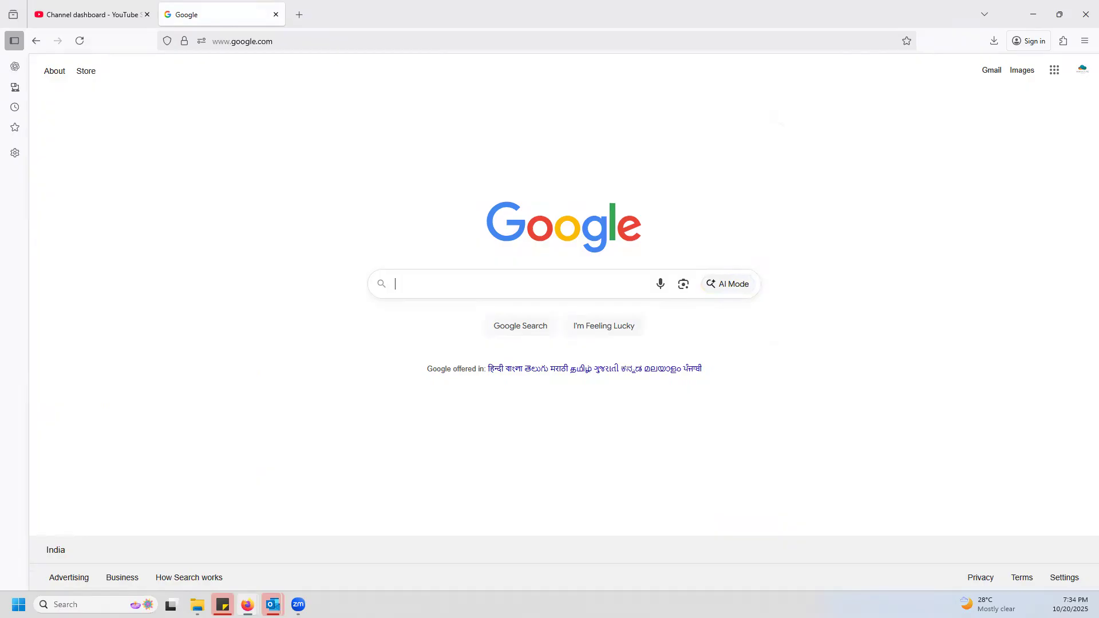
text(Wh)
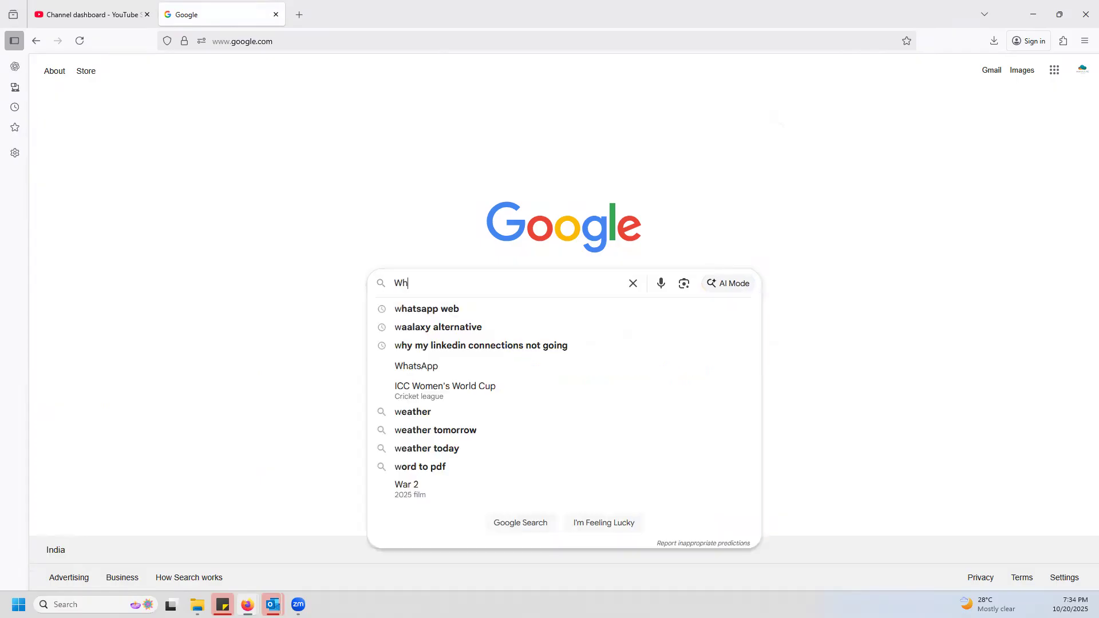
text(at alternative)
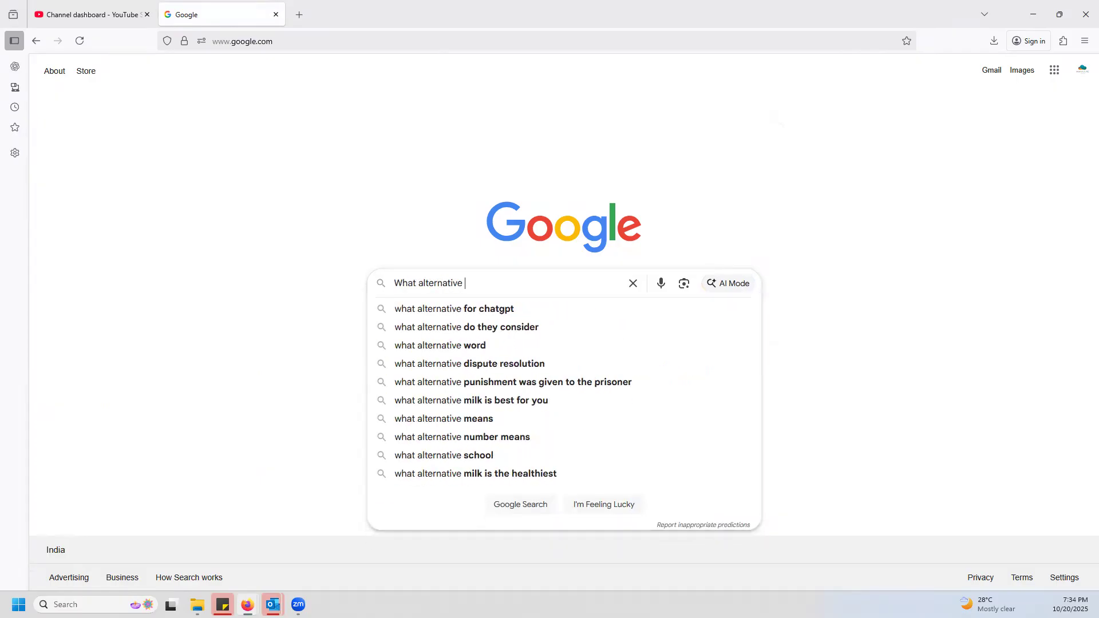
text( n8n)
key(Down)
key(Return)
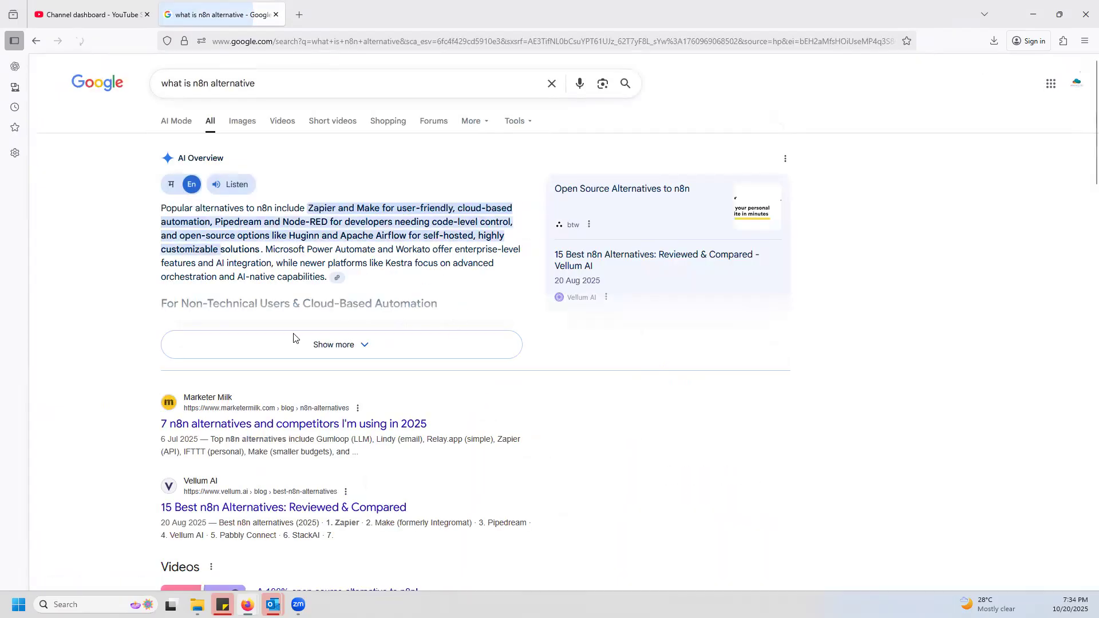
Expand the AI overview in the search results and read through its categorized list of n8n alternatives.
scroll(294, 338, down, 1)
click(362, 286)
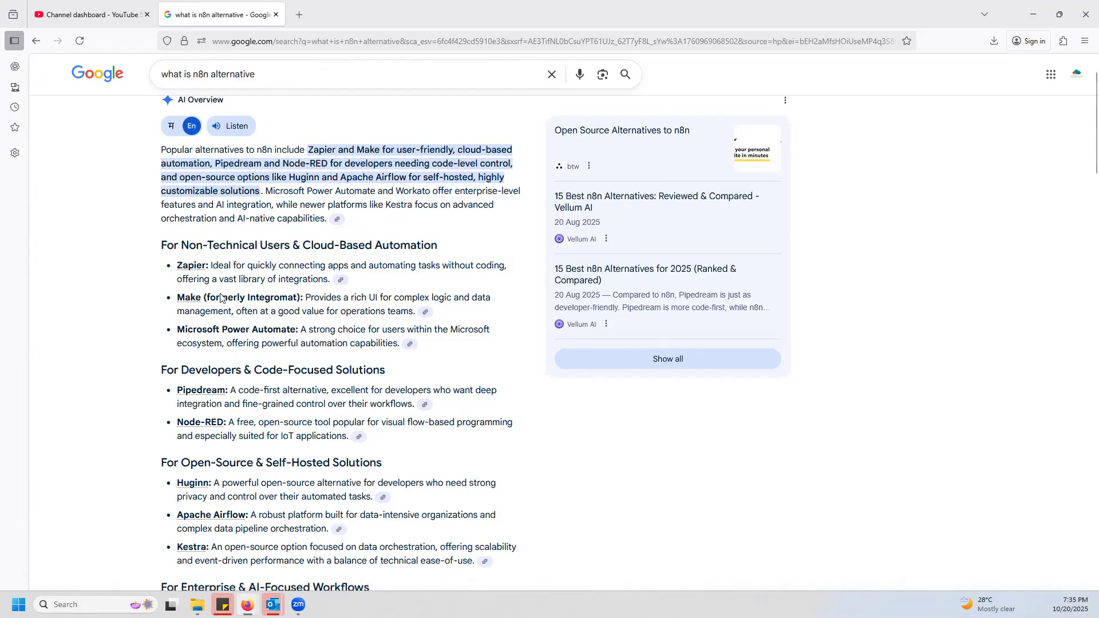
scroll(391, 457, down, 4)
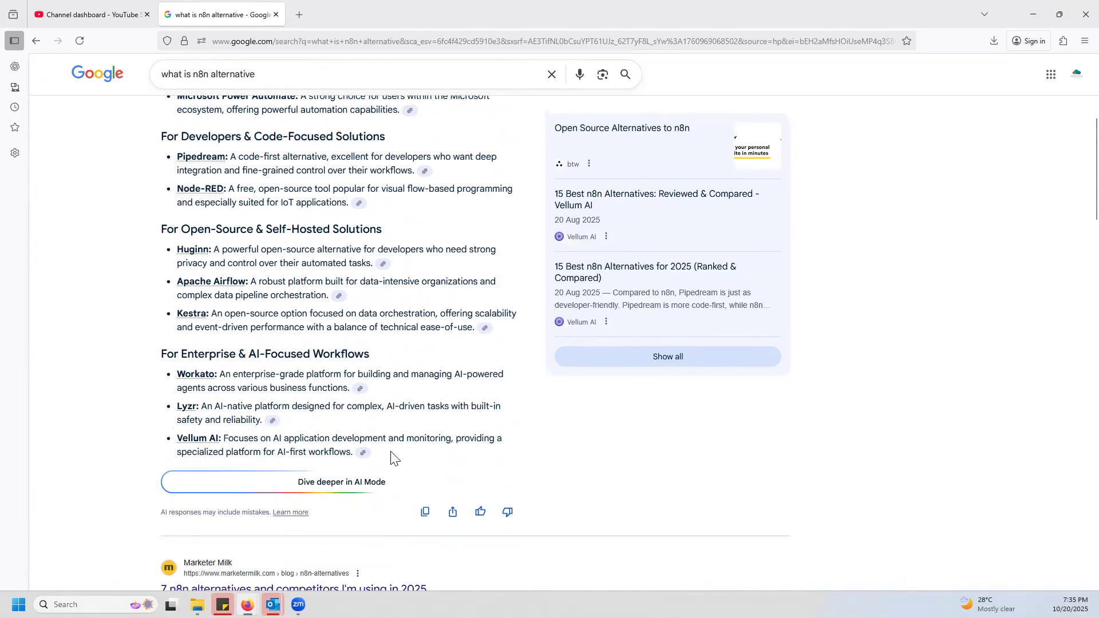
scroll(391, 456, down, 3)
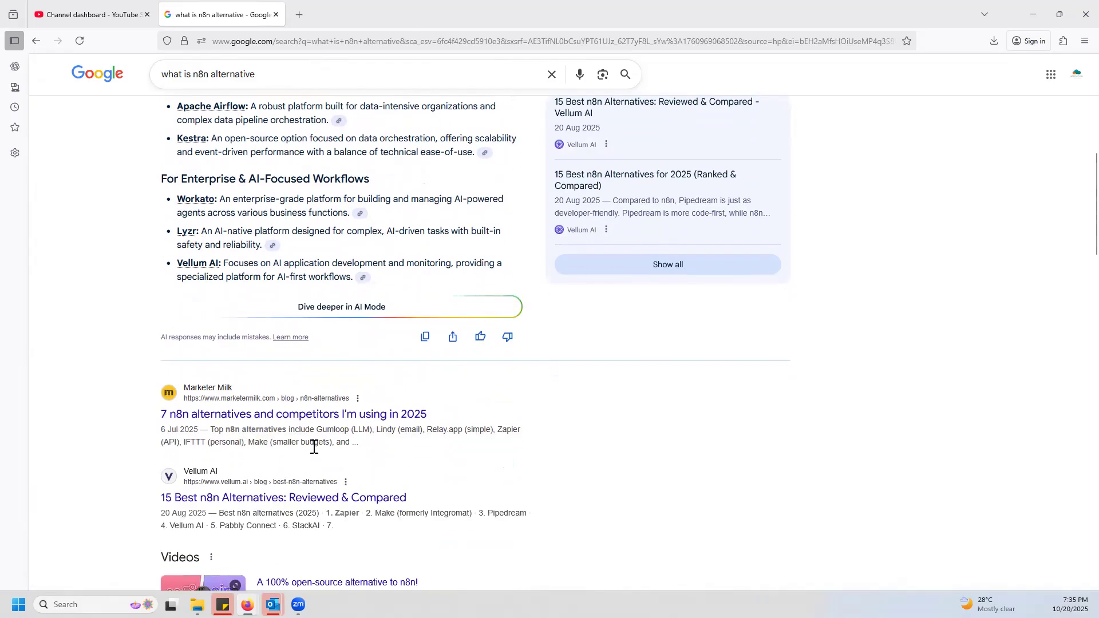
Open the Vellum AI article "15 Best n8n Alternatives: Reviewed & Compared" and read its top 6 shortlist.
click(378, 498)
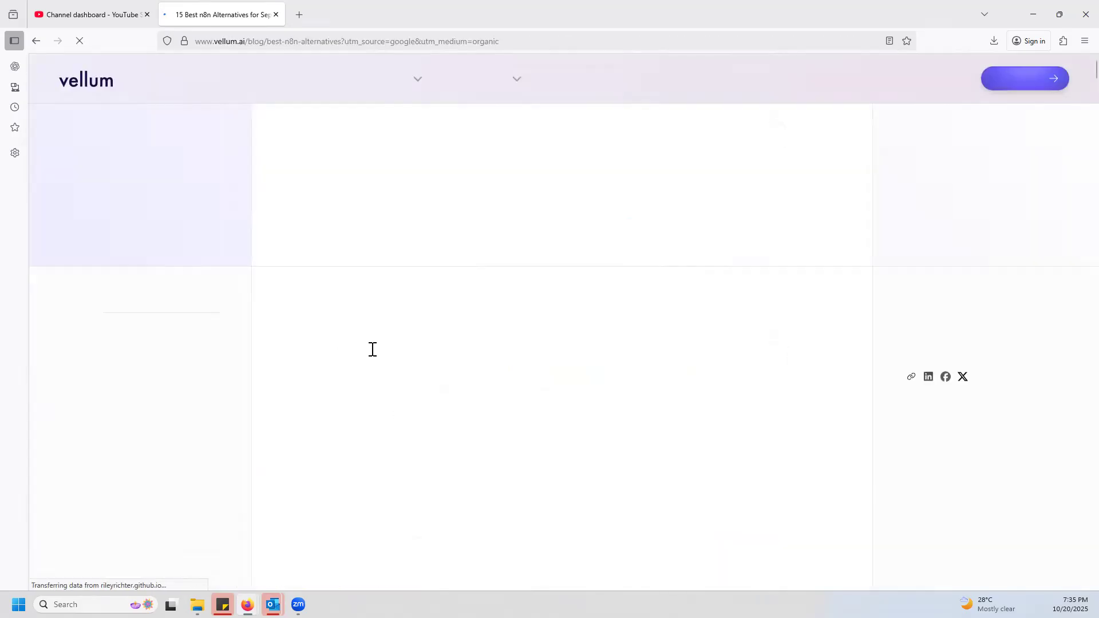
scroll(479, 405, down, 3)
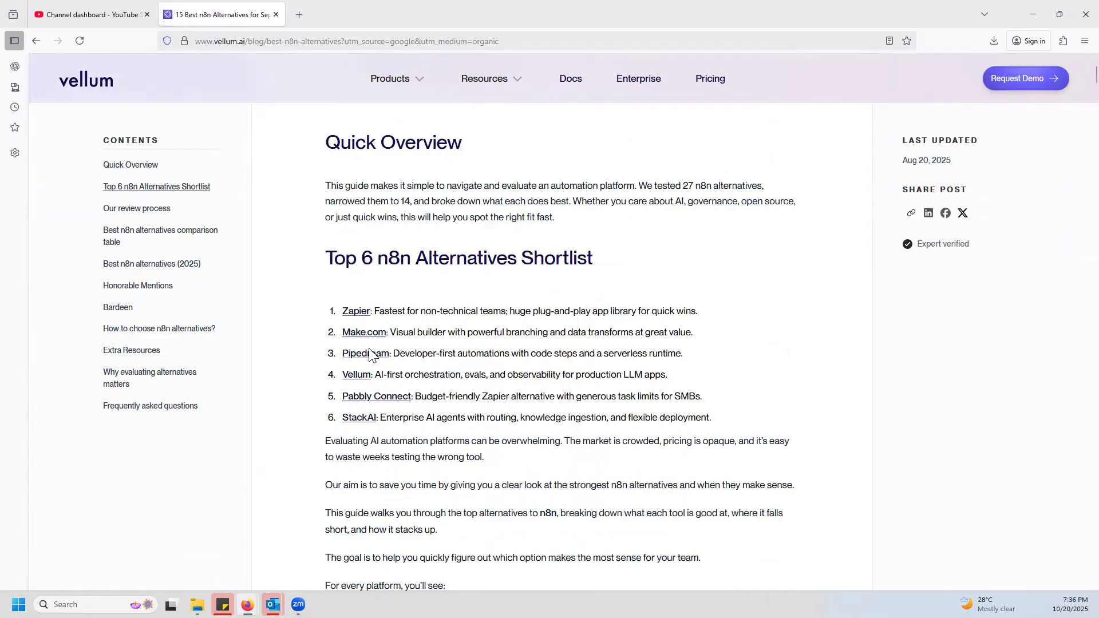
scroll(438, 378, down, 5)
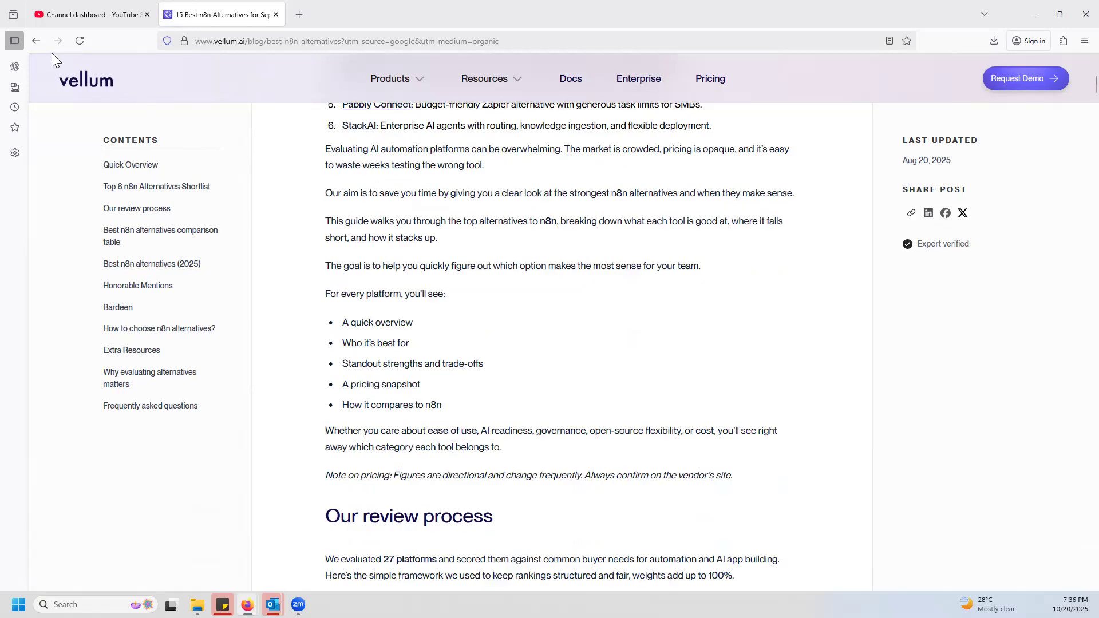
Open Google in another new tab and search for "n8n alternative from openai".
click(299, 15)
text(google.com/)
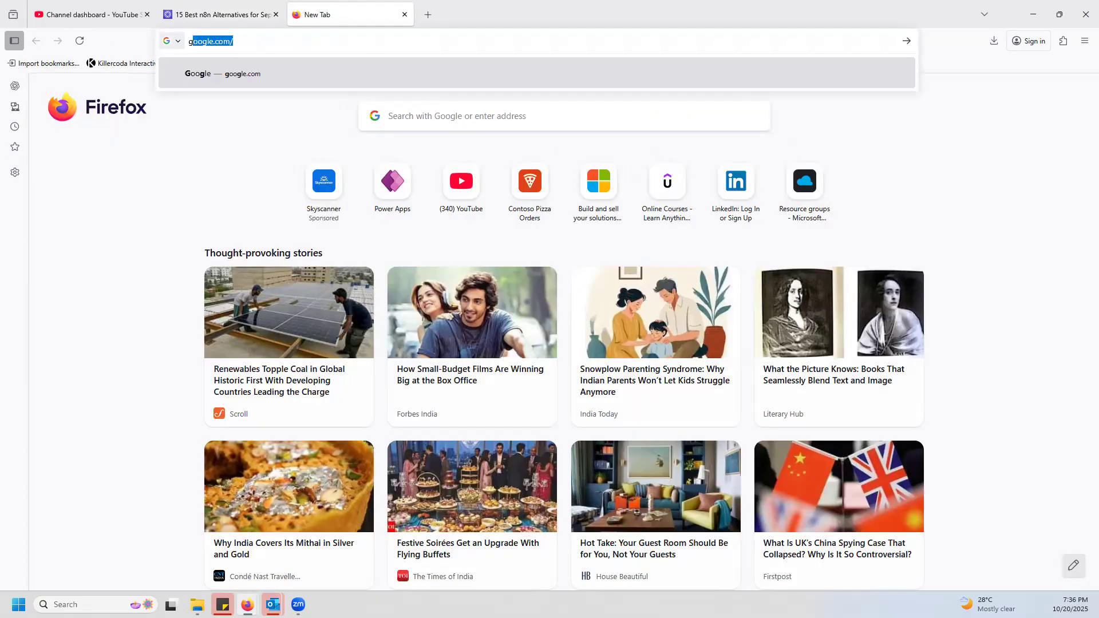
key(Return)
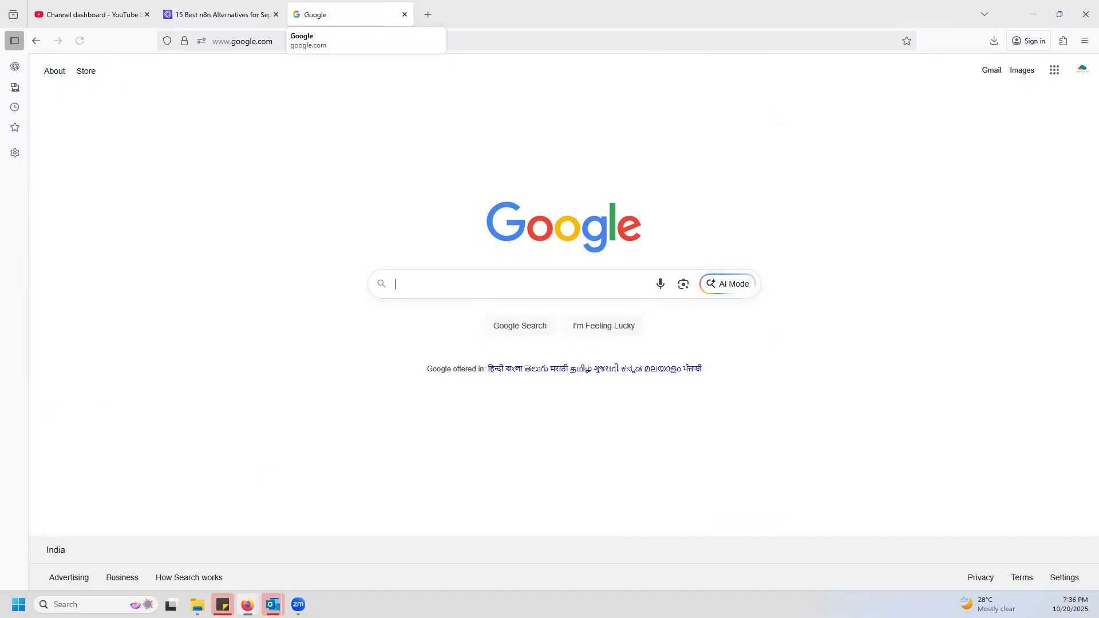
text(n8n alternative from openai)
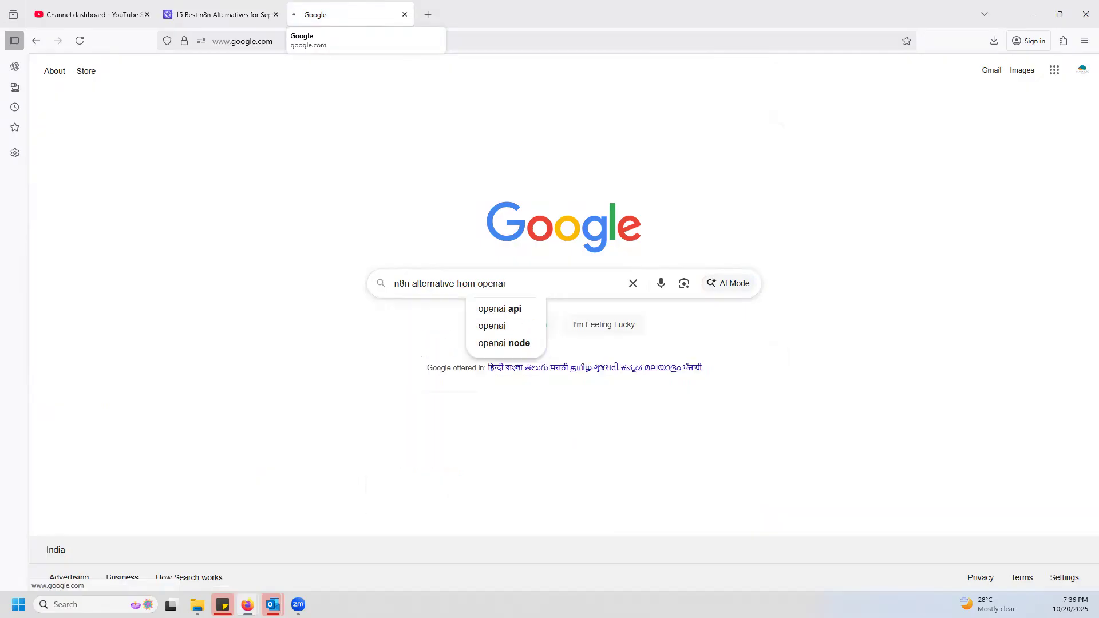
key(Return)
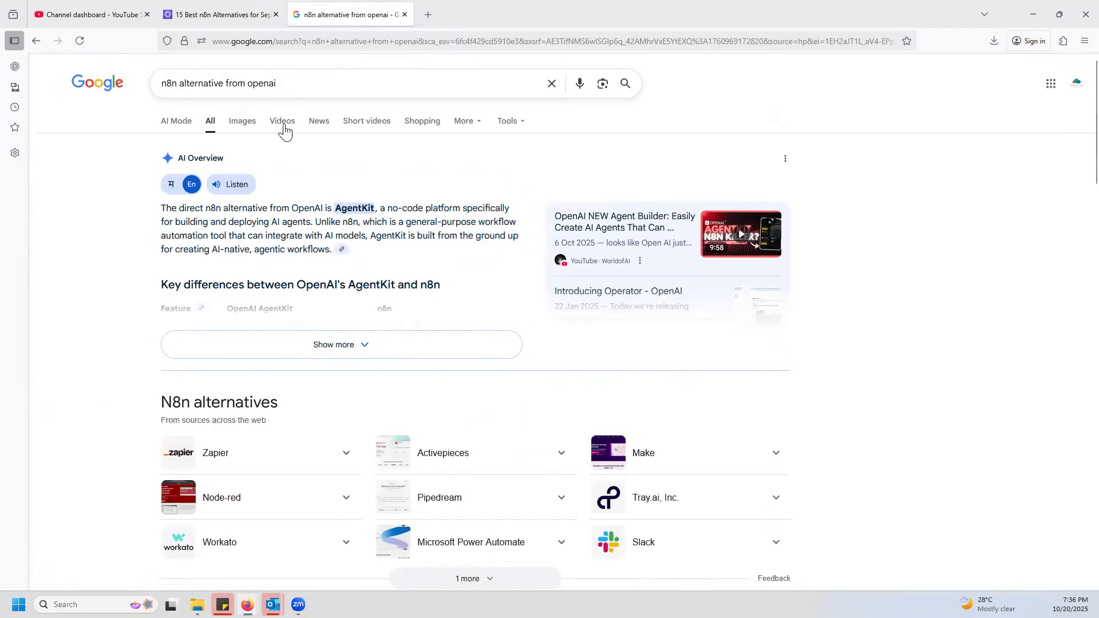
Expand the AI overview comparing AgentKit with n8n, and view OpenAI's "Introducing AgentKit" article down to the workflow canvas example.
click(362, 346)
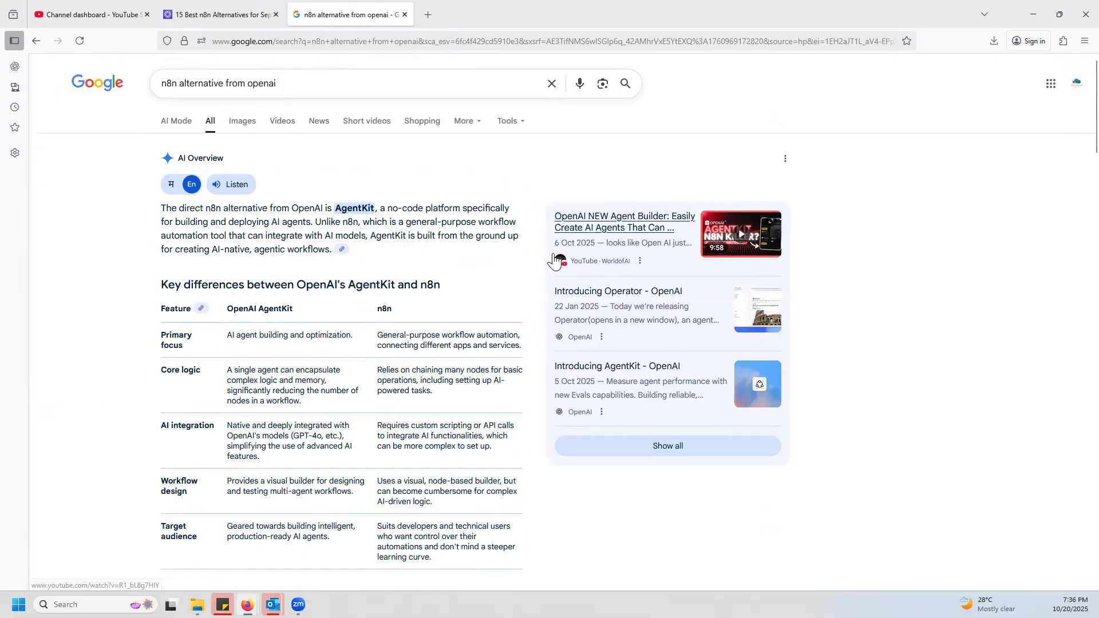
click(635, 299)
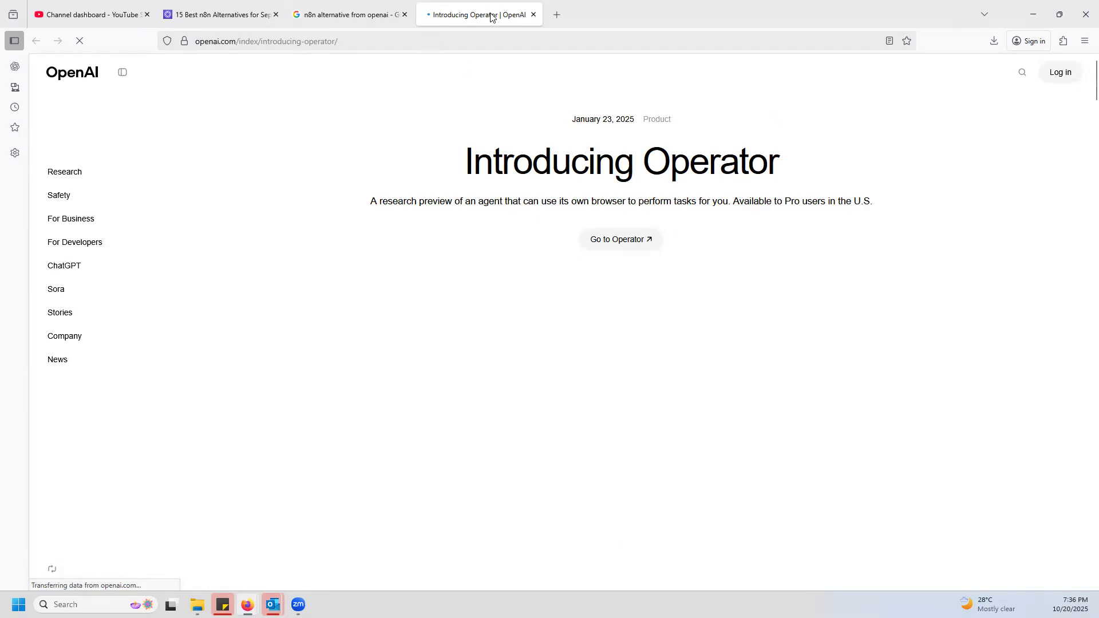
key(ctrl+w)
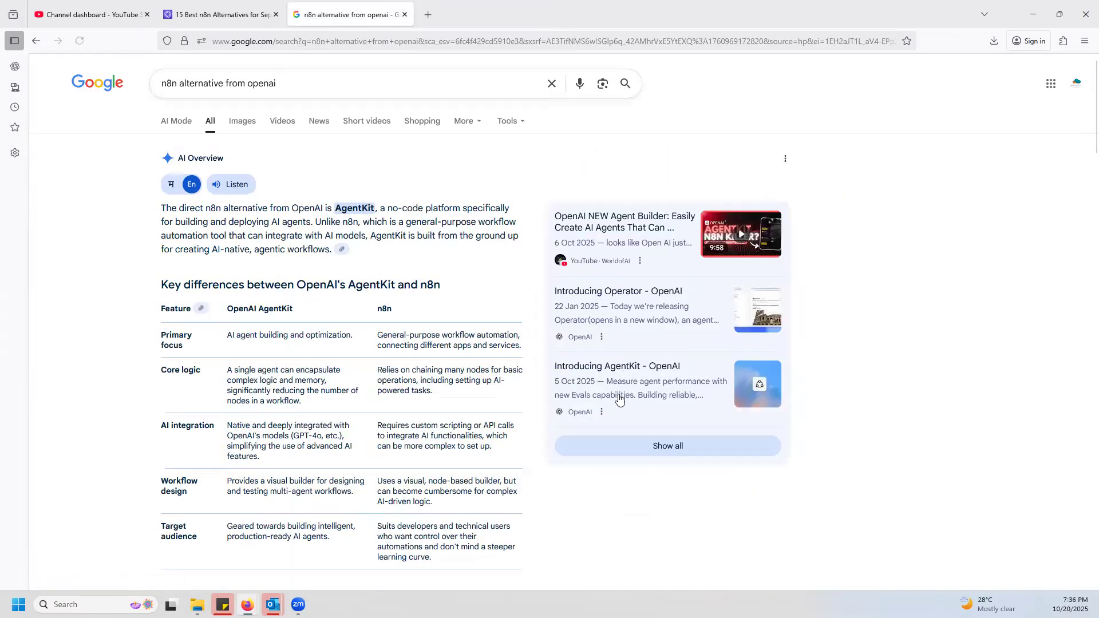
click(635, 367)
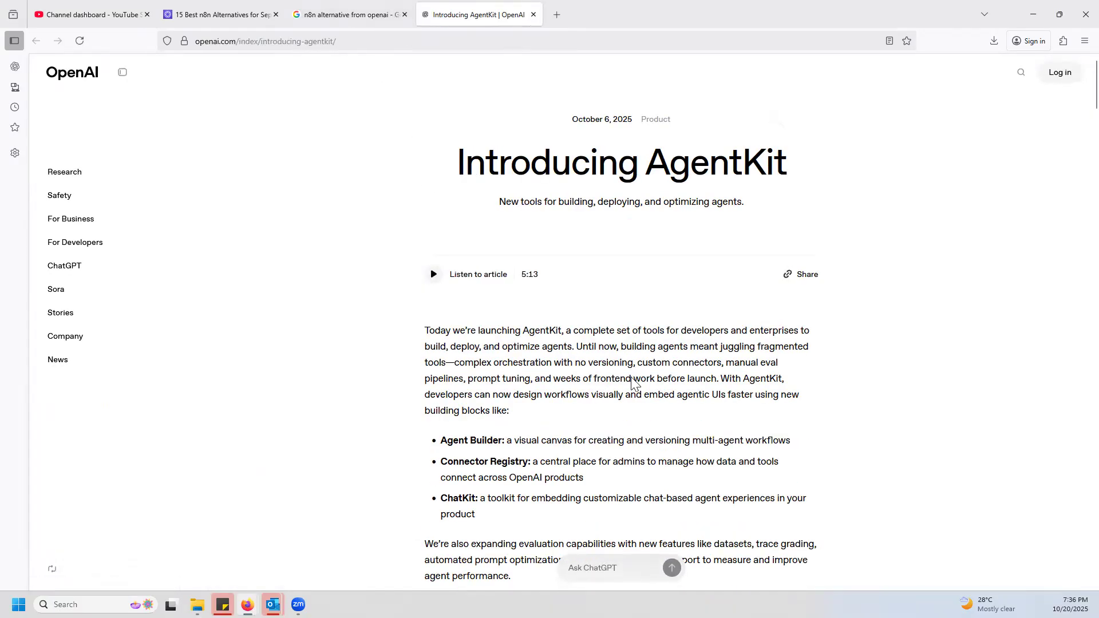
scroll(634, 383, down, 10)
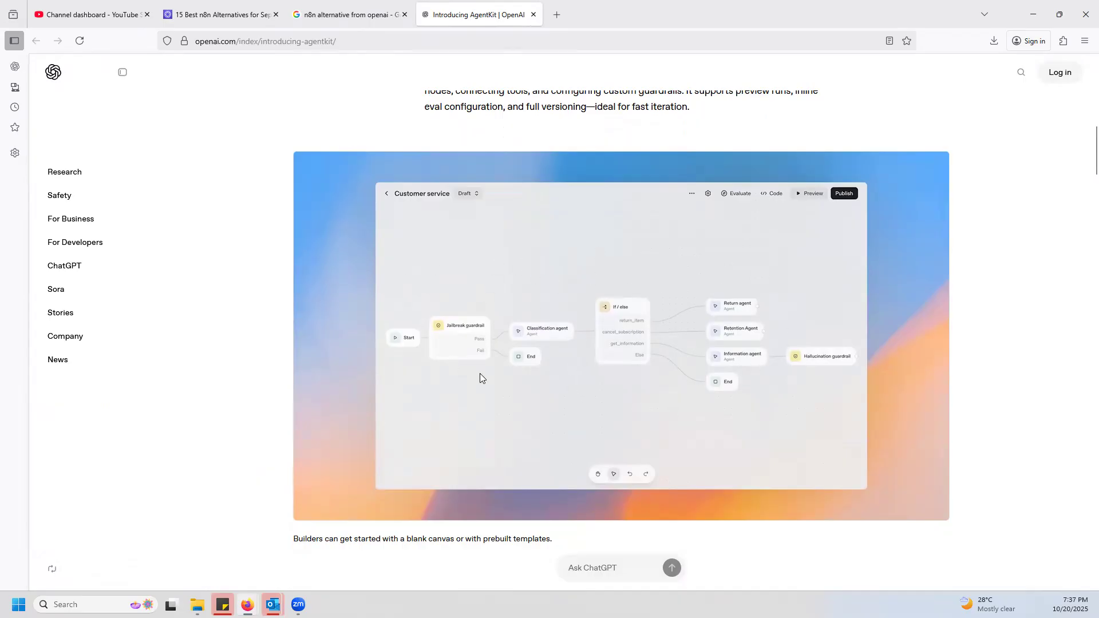
Close the "n8n alternative from openai" results tab and the "Introducing AgentKit" tab.
click(265, 17)
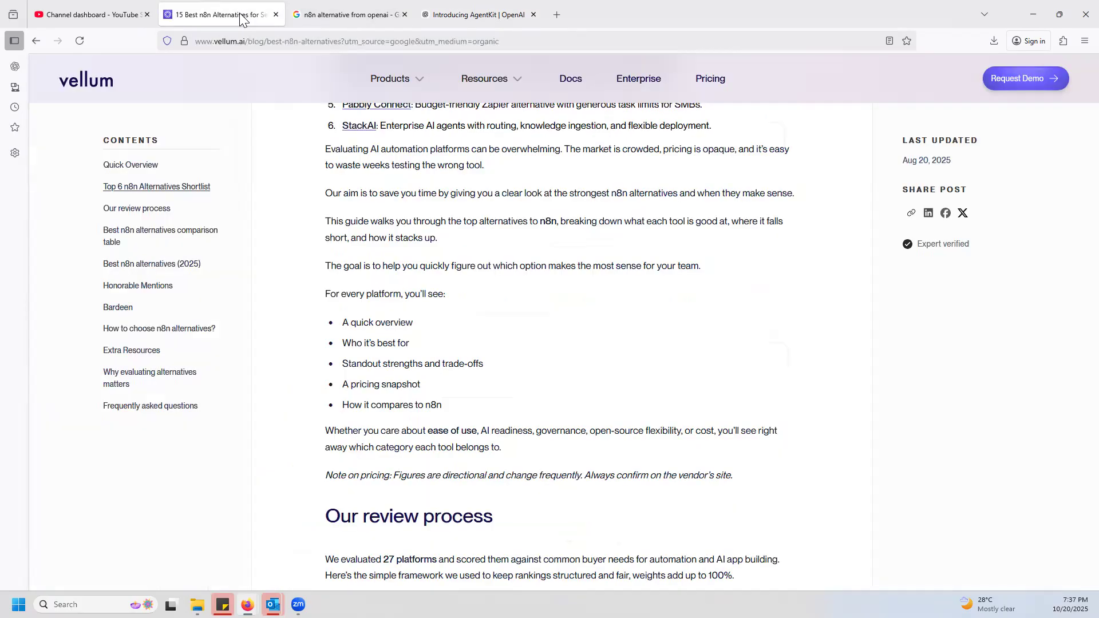
click(394, 23)
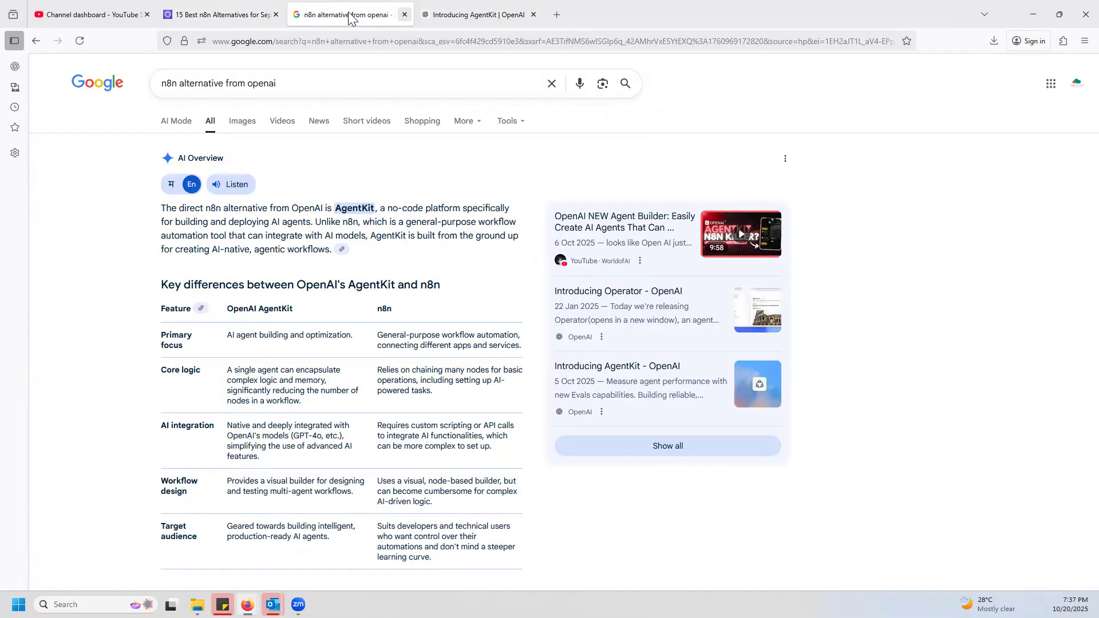
click(405, 15)
click(407, 14)
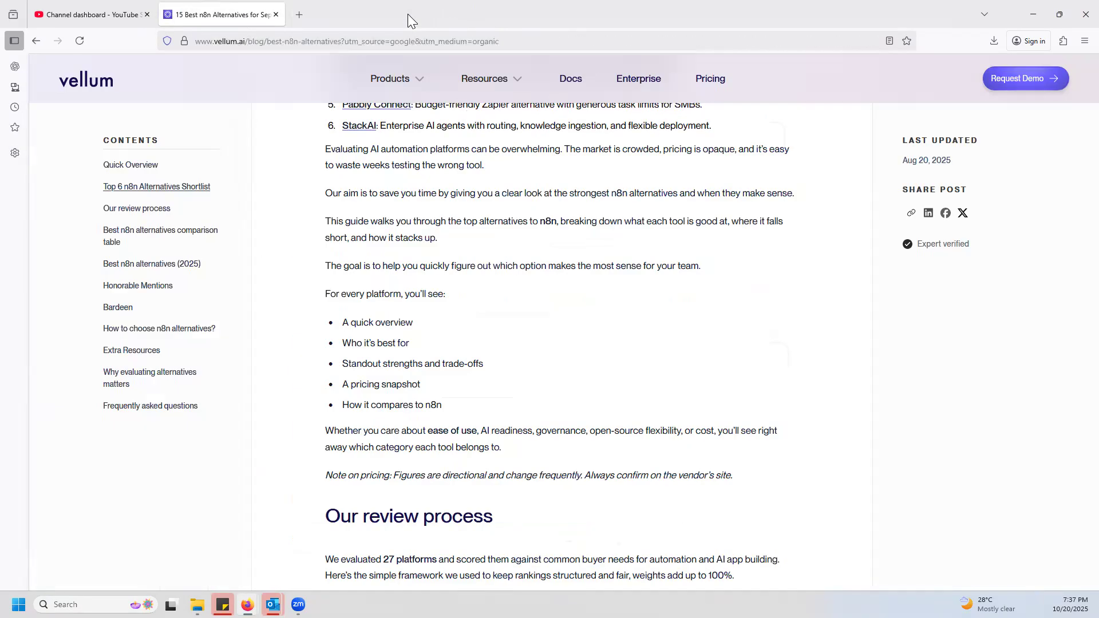
Open the official n8n.io website from a web search for "n8n" in a new tab and dismiss its cookie notice.
click(297, 16)
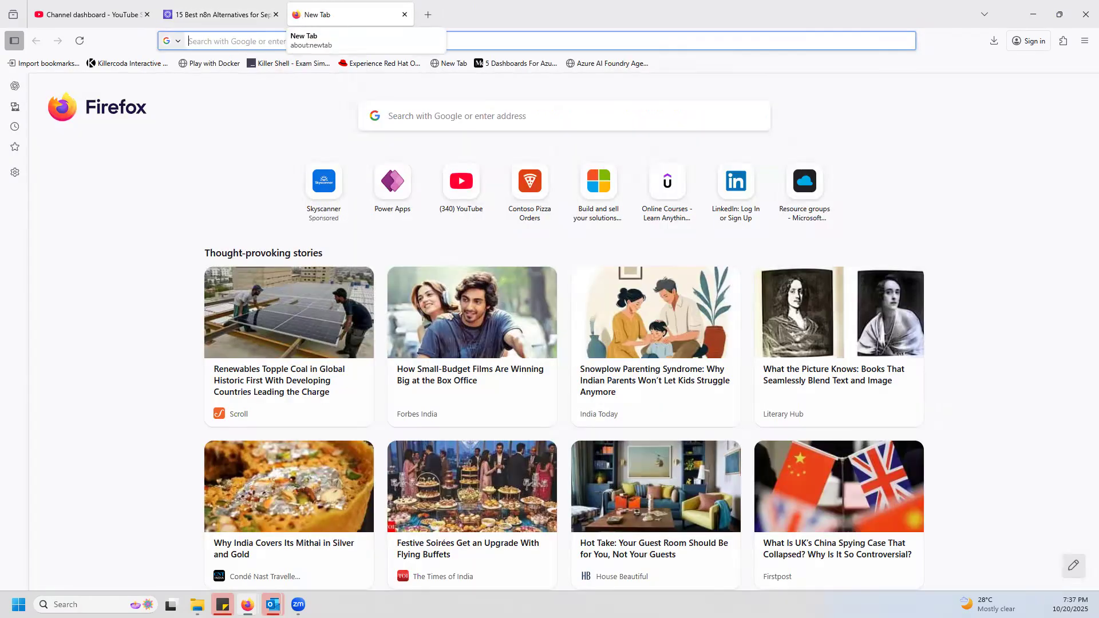
text(n8n)
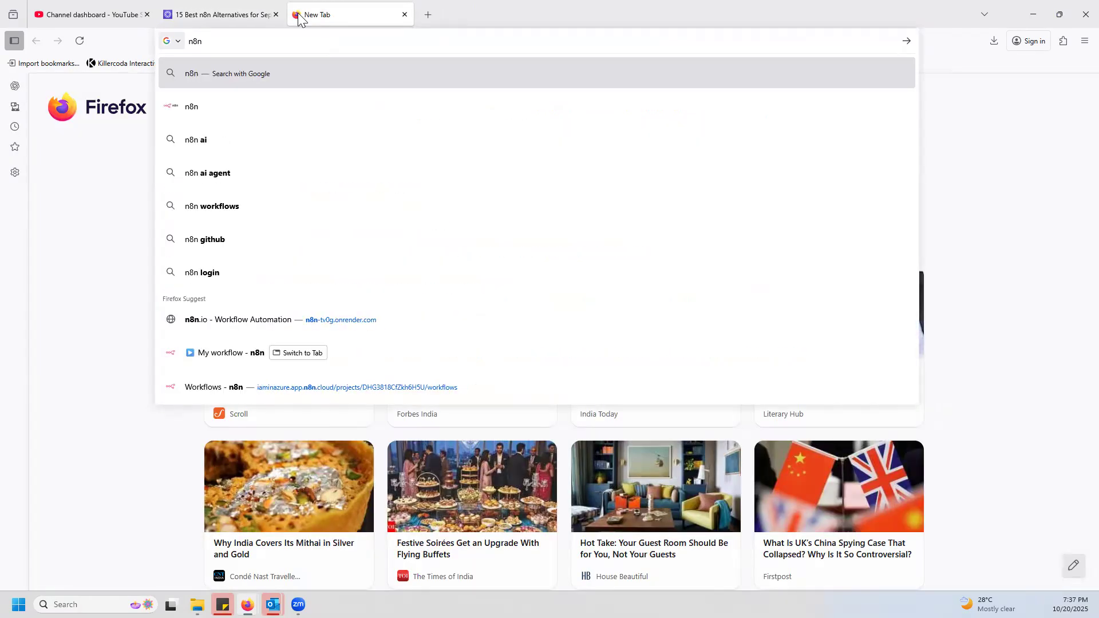
click(179, 106)
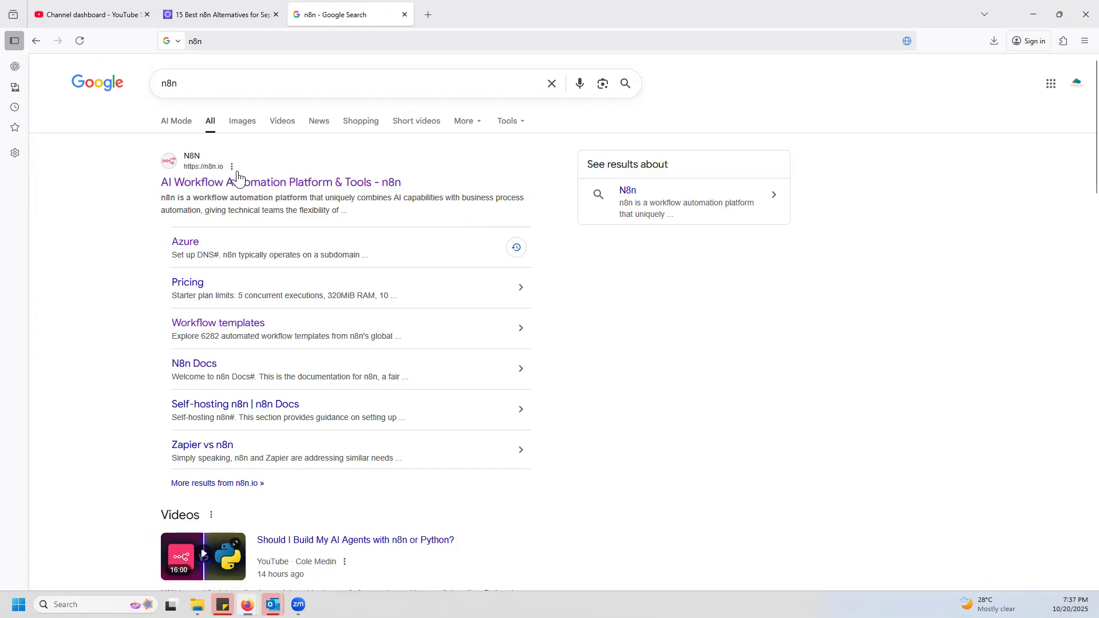
click(308, 191)
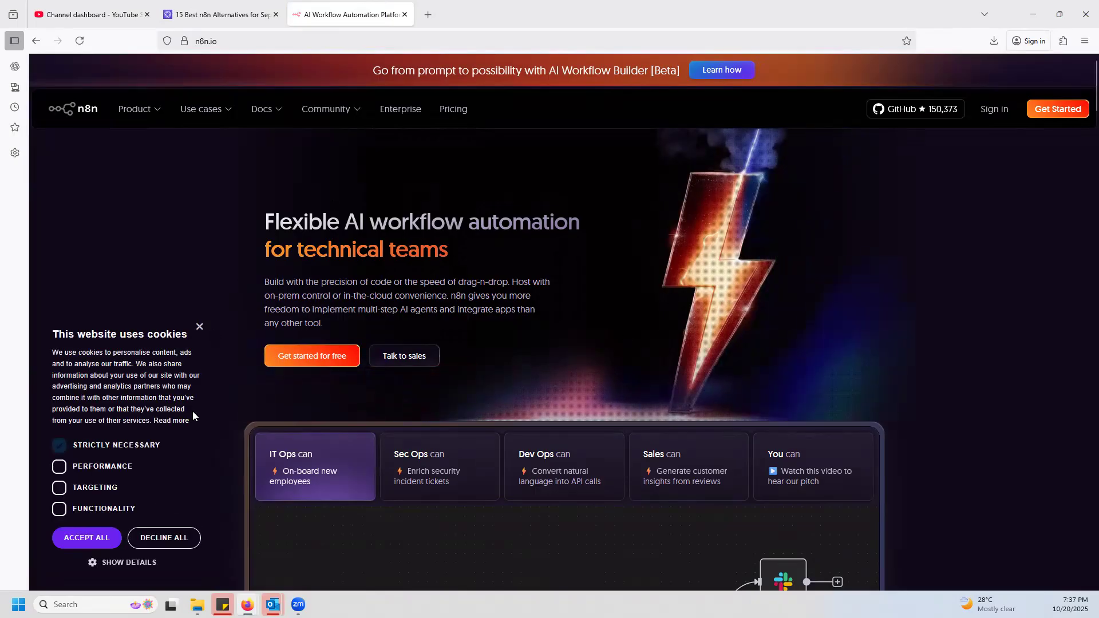
click(199, 328)
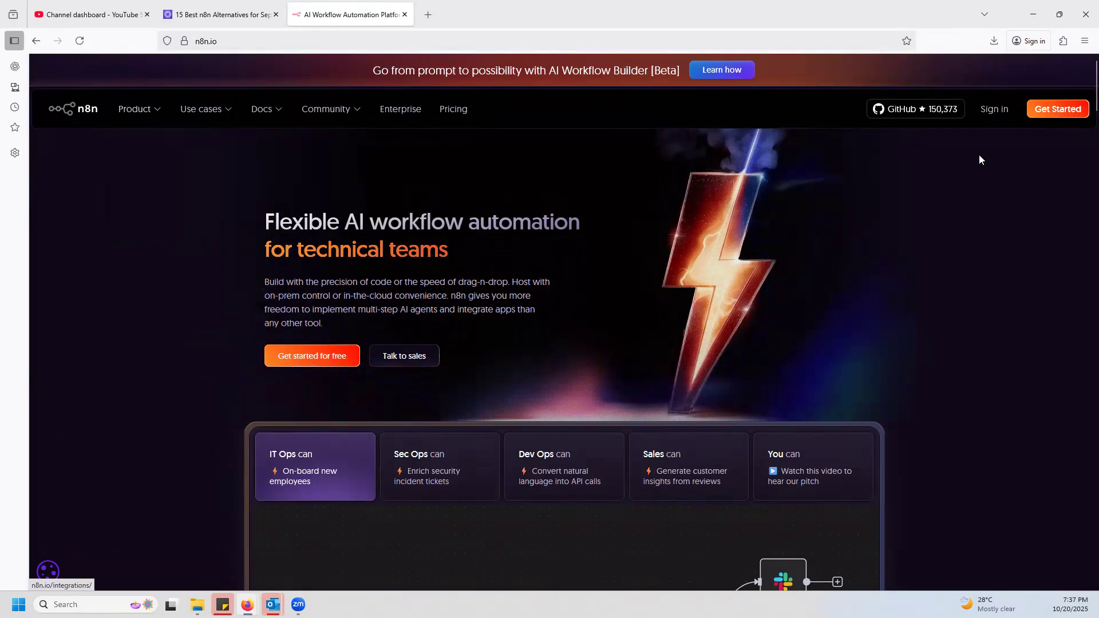
Open n8n's GitHub repository from the website and look through its file list and README.
click(920, 115)
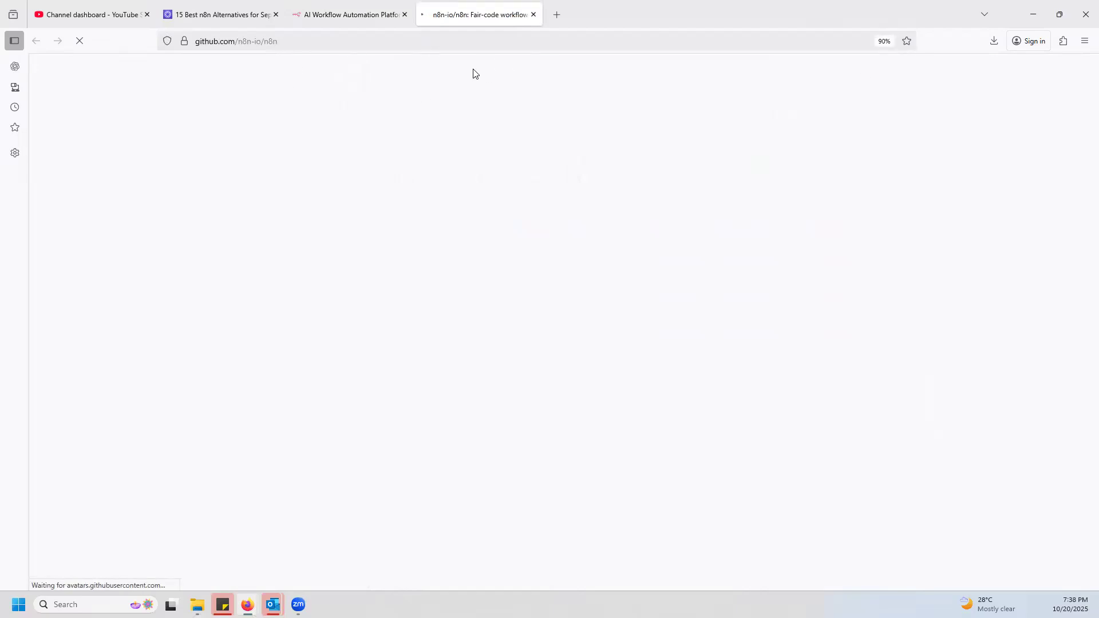
scroll(359, 383, down, 6)
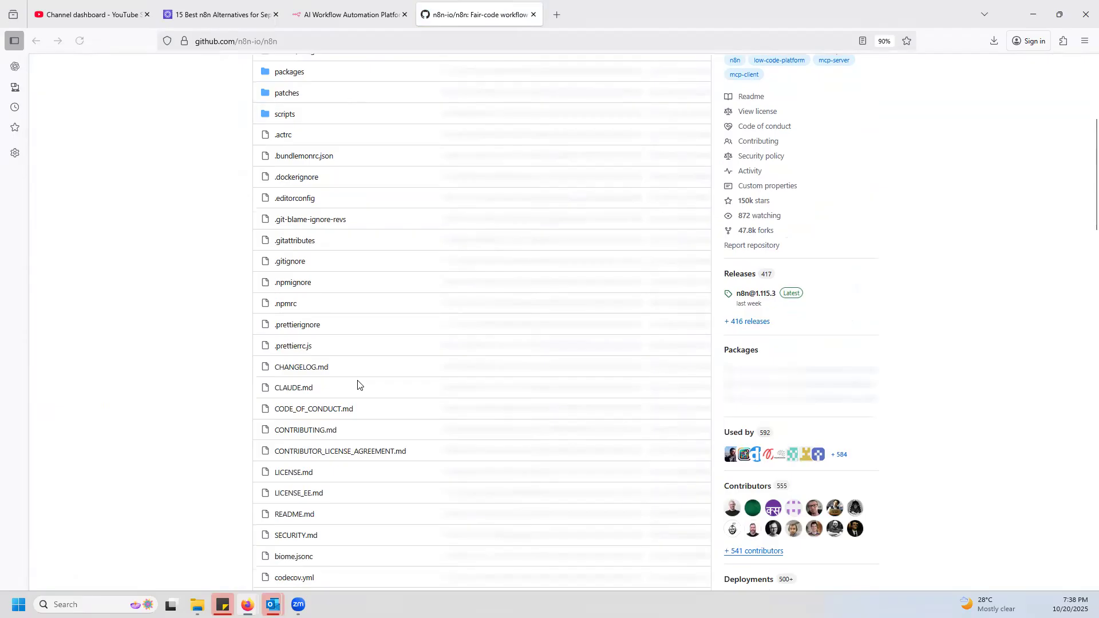
scroll(391, 406, down, 9)
scroll(388, 204, up, 10)
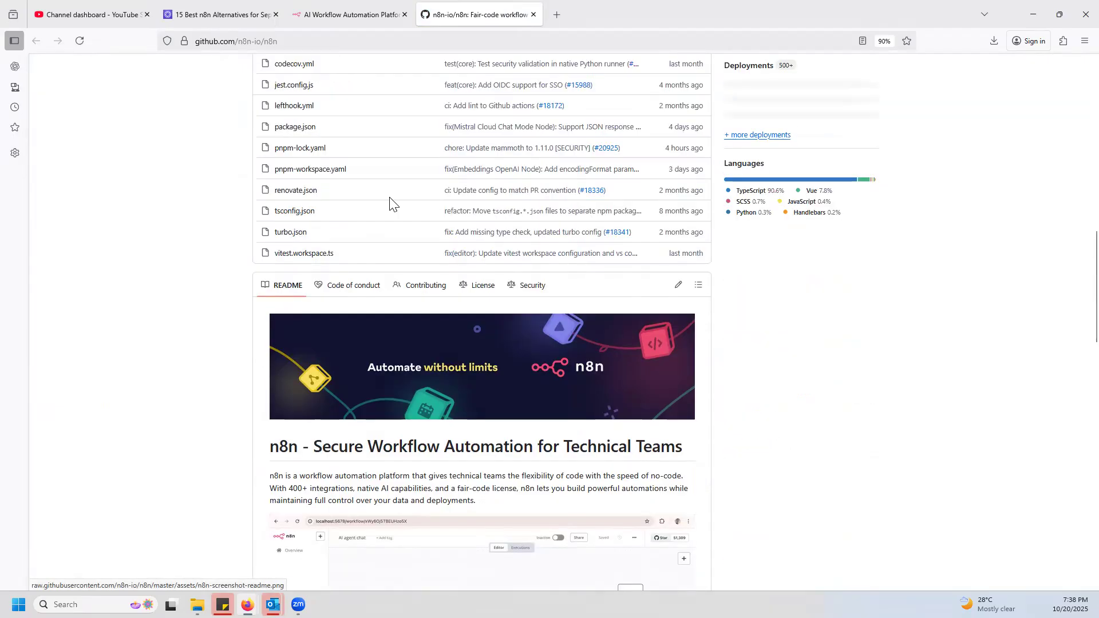
Return to the n8n.io homepage and examine the IT Ops workflow example and the customer and community highlights.
click(330, 3)
mouse_move(131, 118)
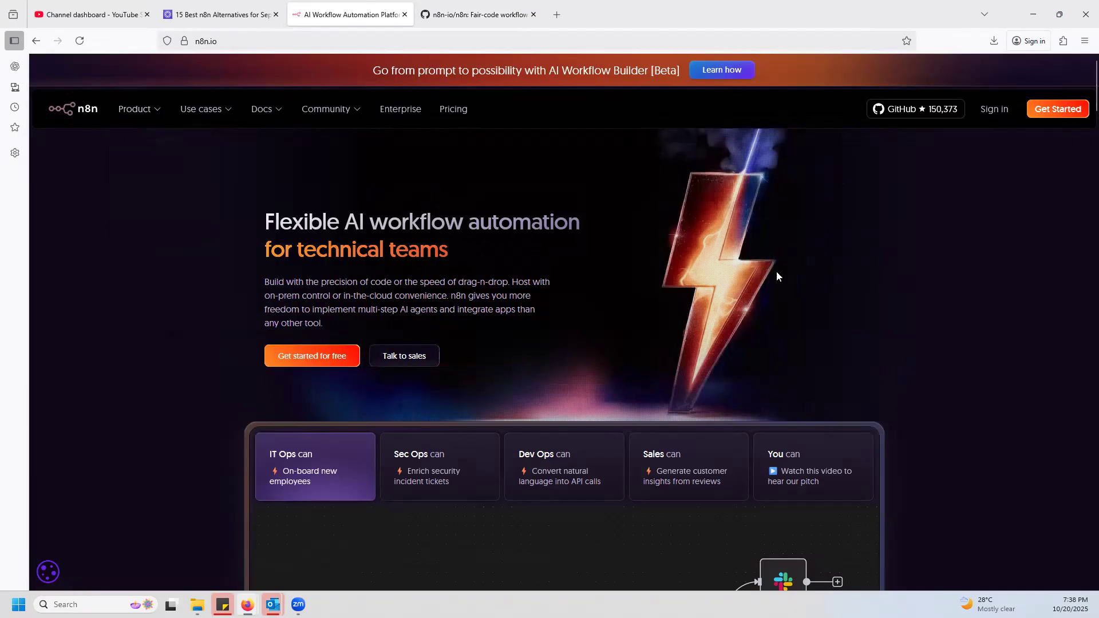
scroll(790, 334, down, 6)
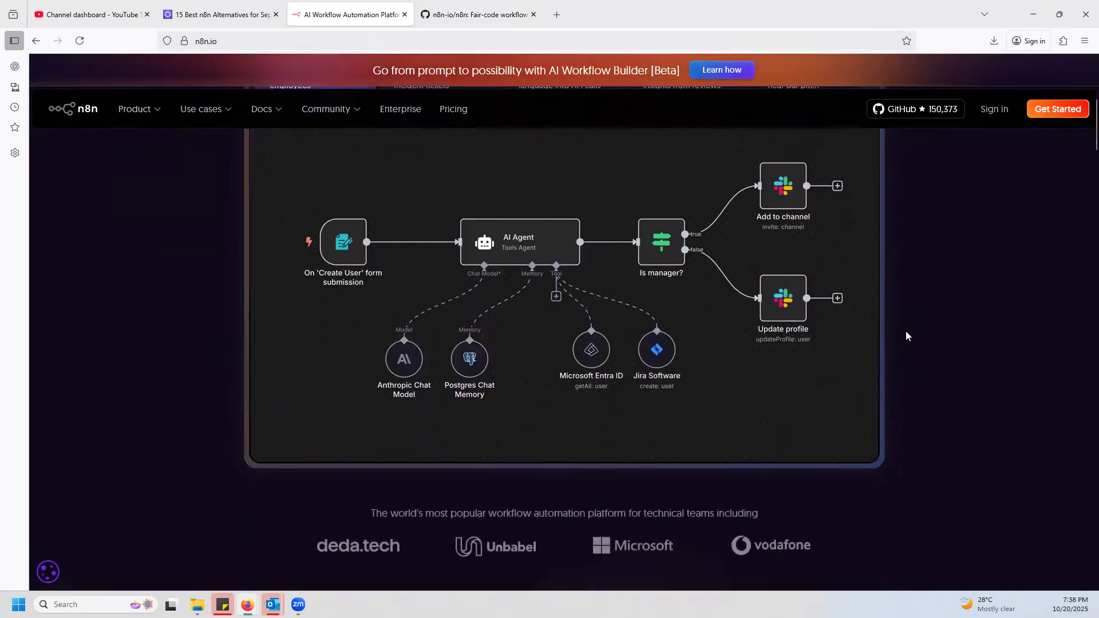
scroll(906, 331, up, 3)
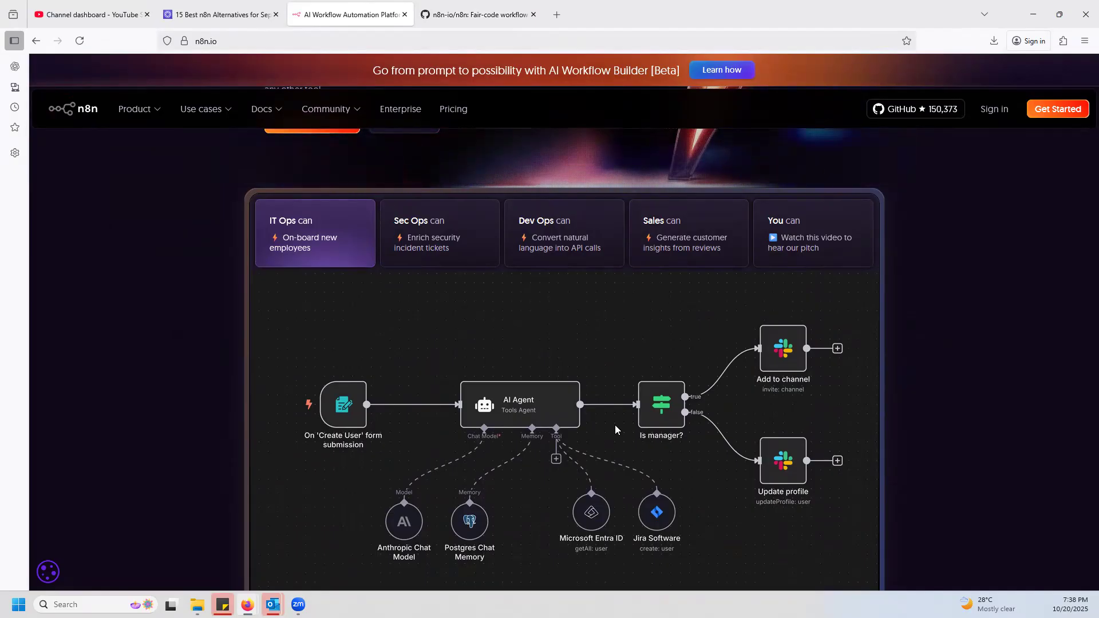
scroll(616, 425, down, 2)
scroll(617, 430, down, 3)
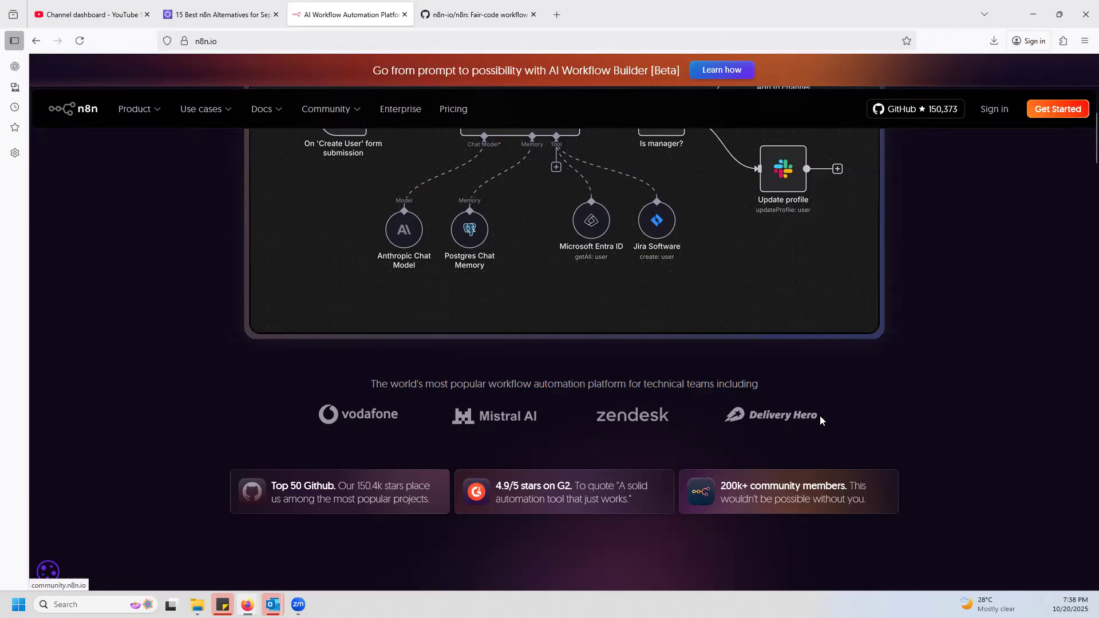
scroll(810, 393, up, 2)
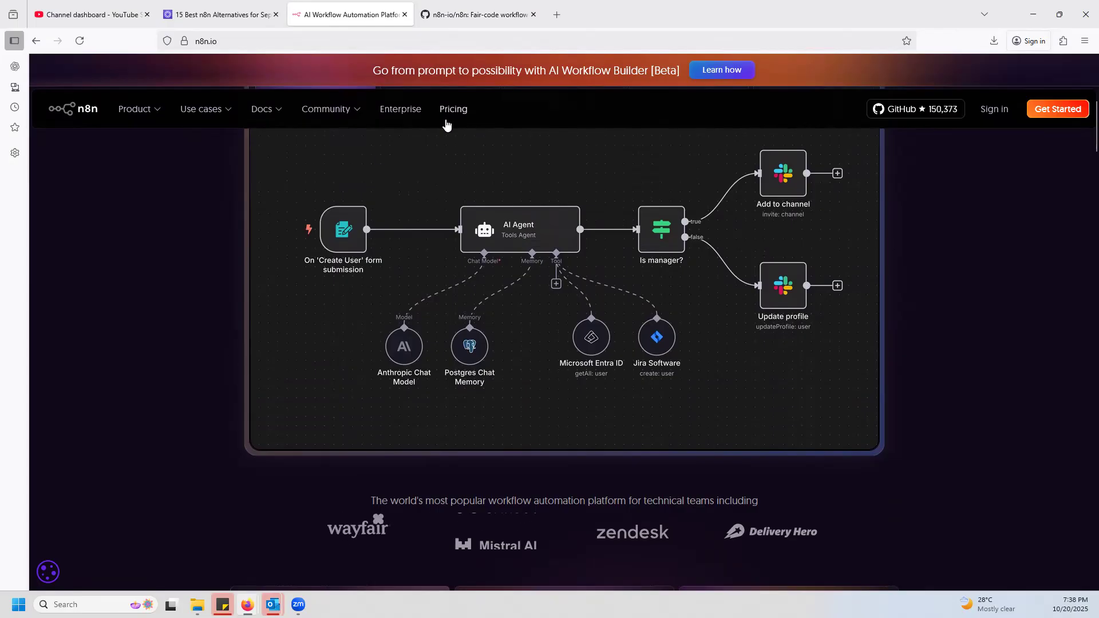
click(88, 15)
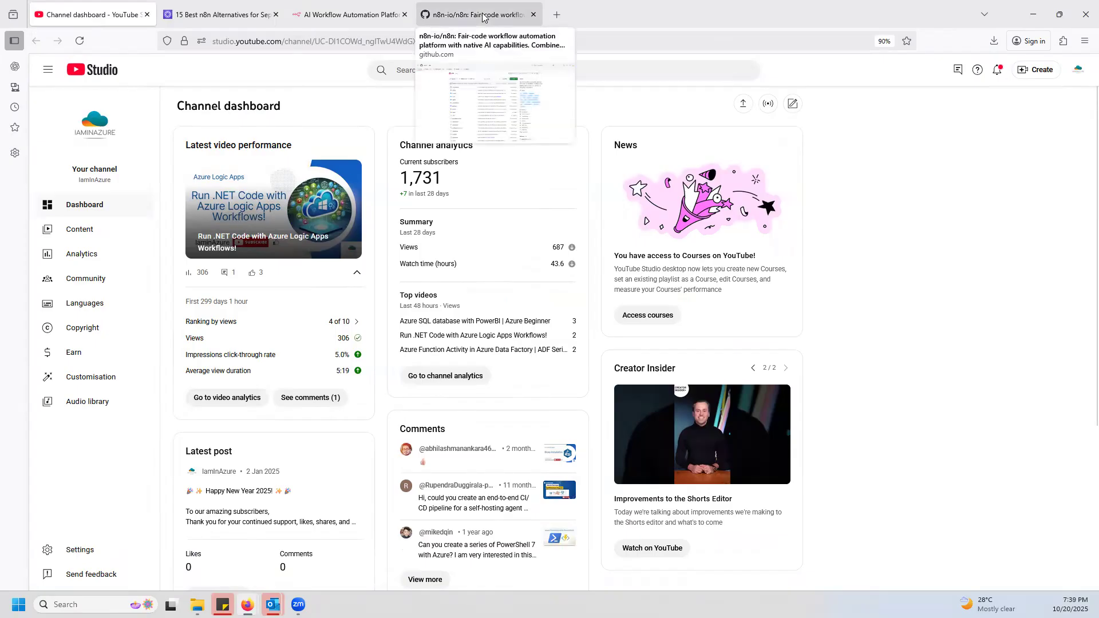
click(349, 14)
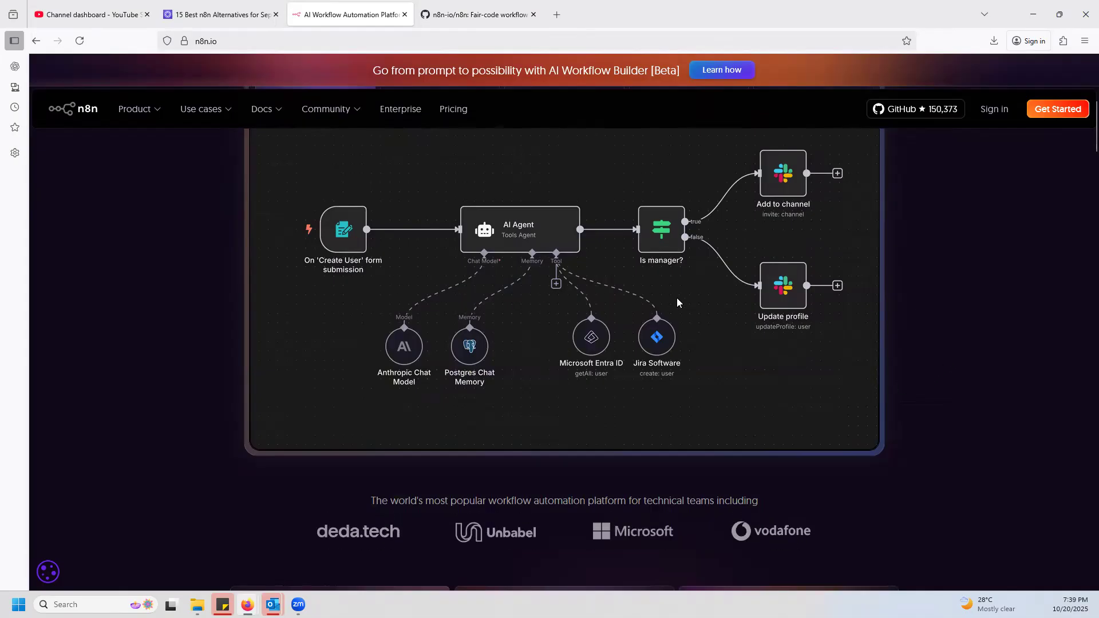
Open the n8n cloud free-trial registration form from the homepage and look over its account fields.
scroll(914, 324, up, 4)
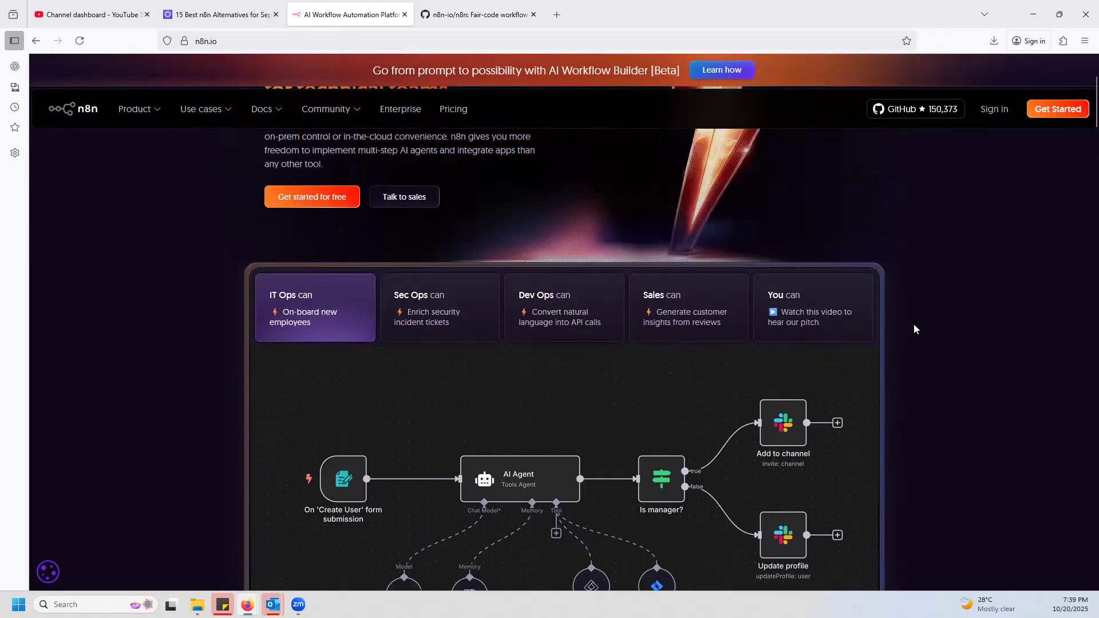
scroll(915, 330, up, 3)
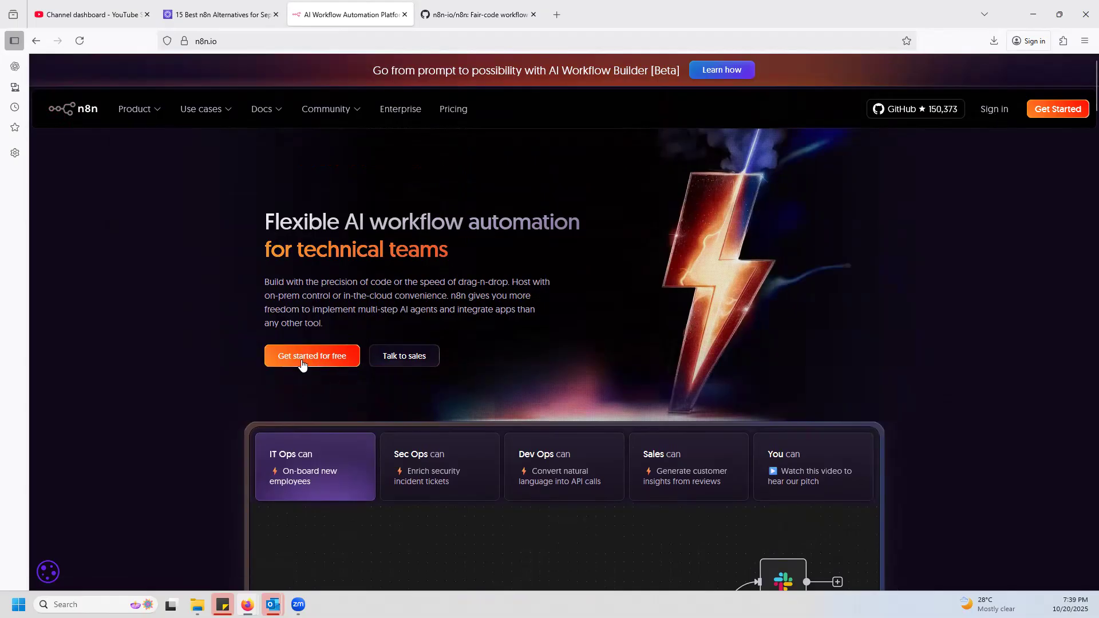
click(313, 363)
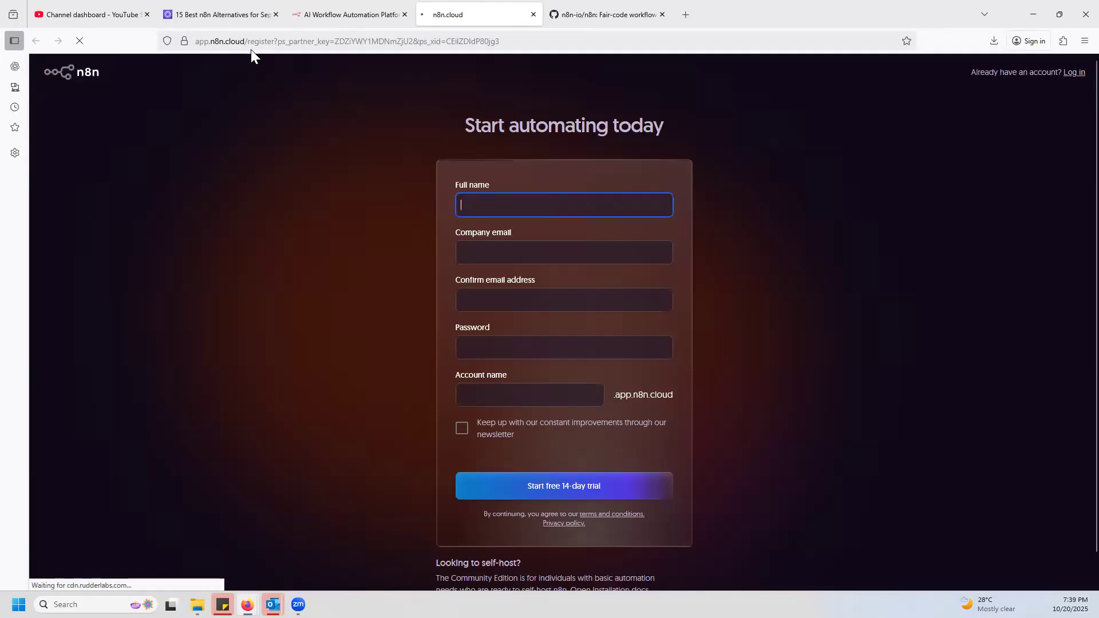
click(502, 206)
click(497, 244)
key(shift+Tab)
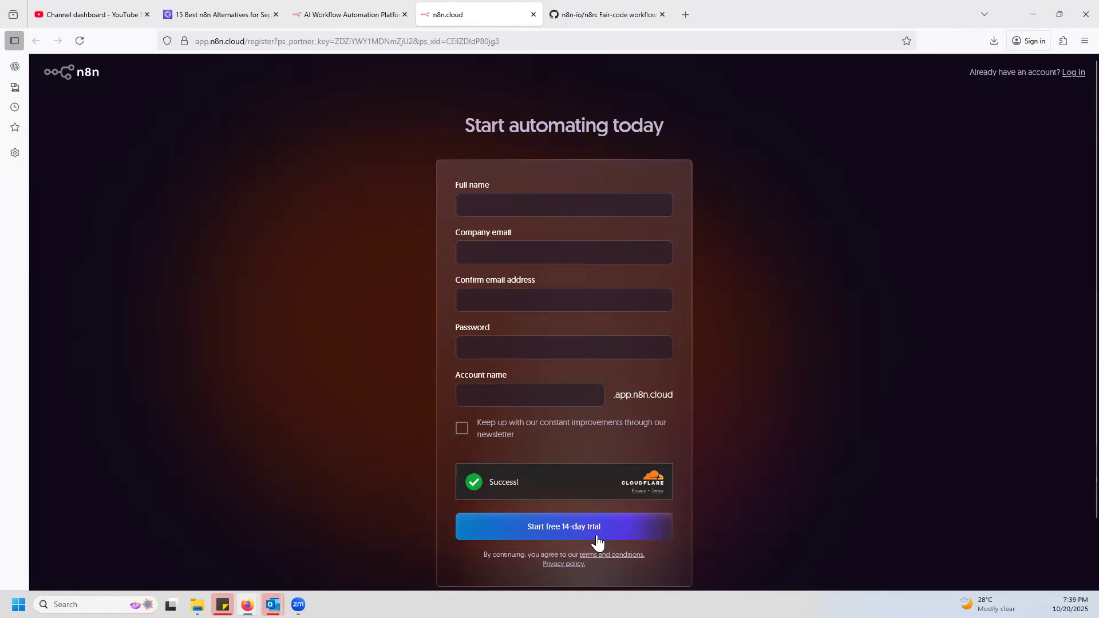
Return to the n8n.io homepage tab, open the Pricing page, and compare the Starter, Pro, Business and Enterprise plans.
click(361, 16)
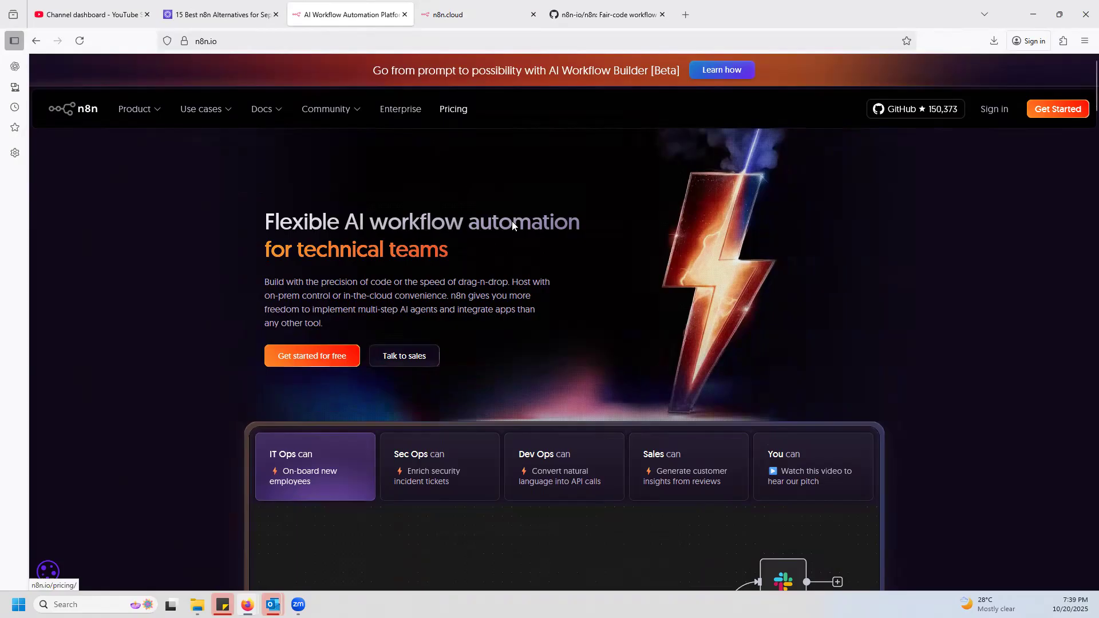
click(447, 113)
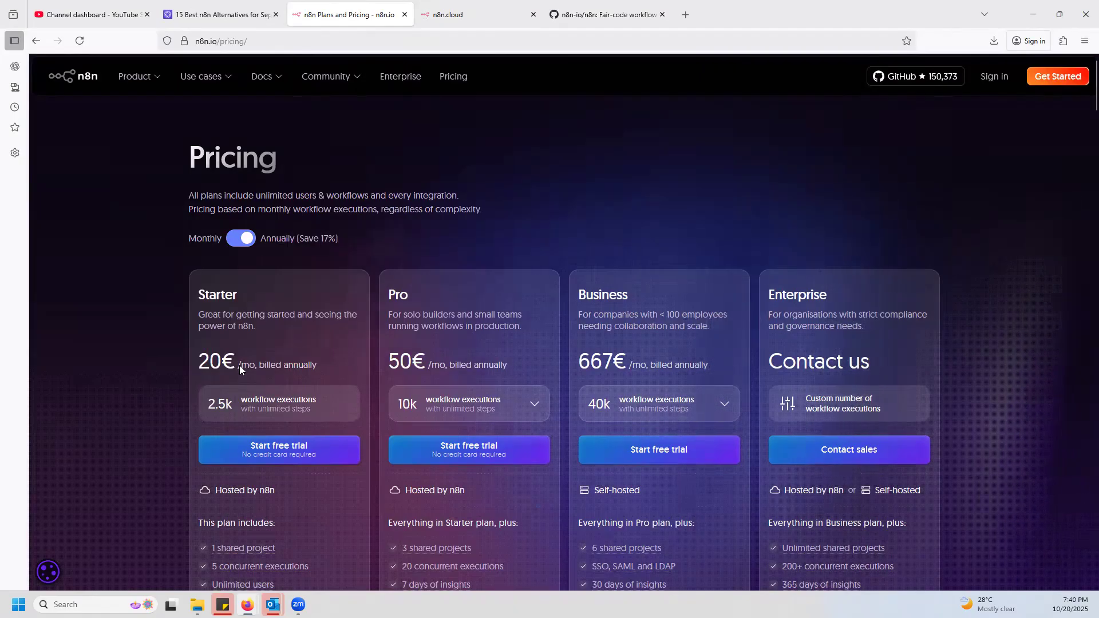
scroll(158, 404, down, 2)
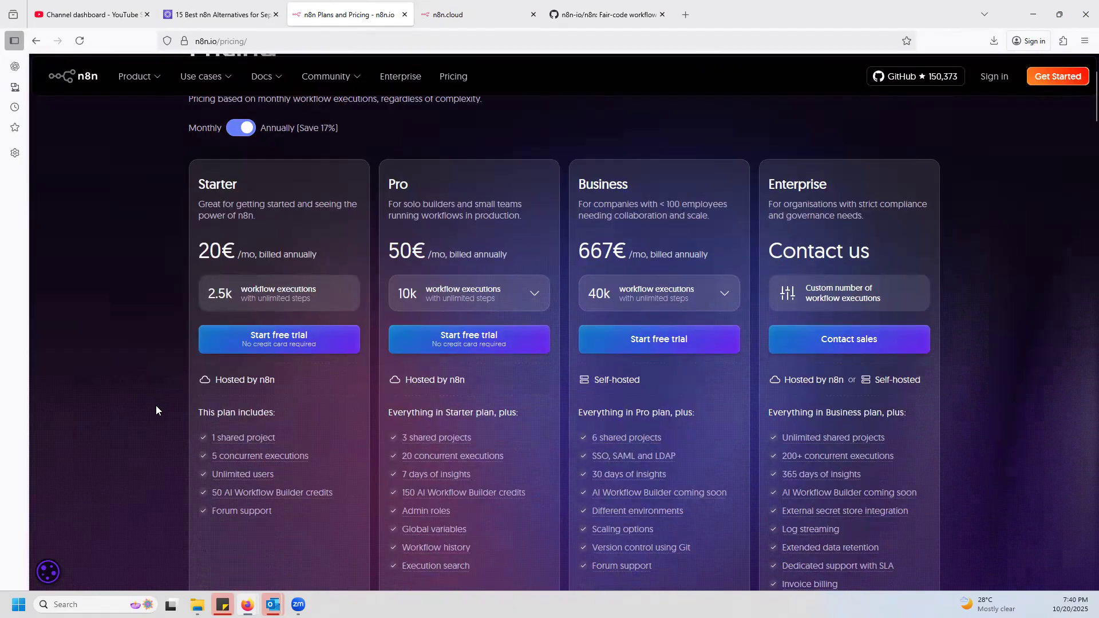
scroll(163, 404, down, 6)
scroll(278, 375, up, 8)
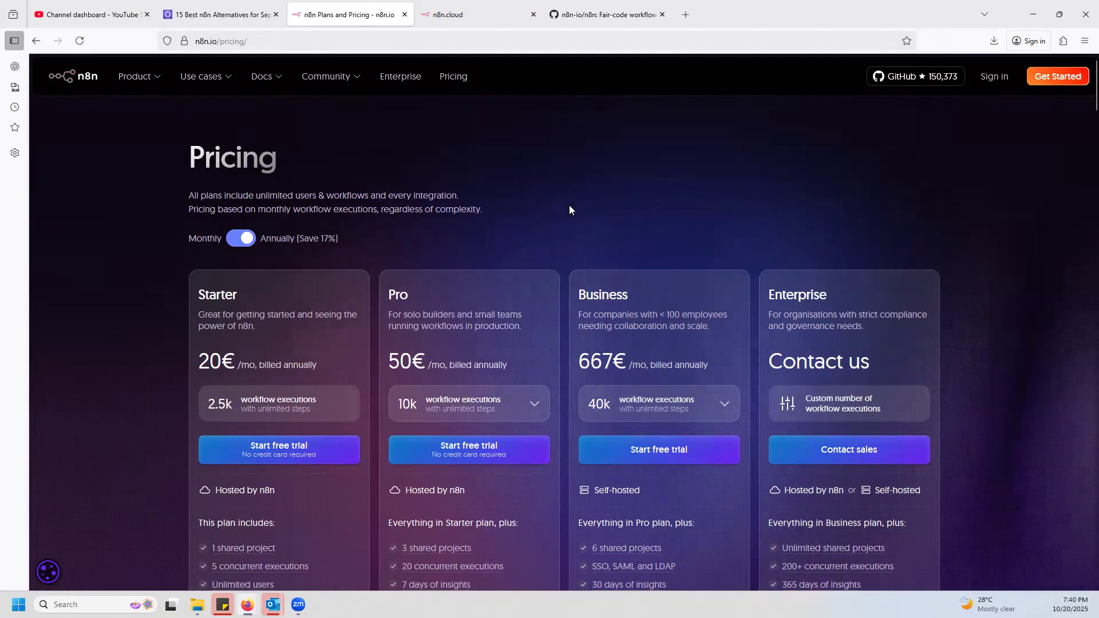
scroll(172, 332, down, 1)
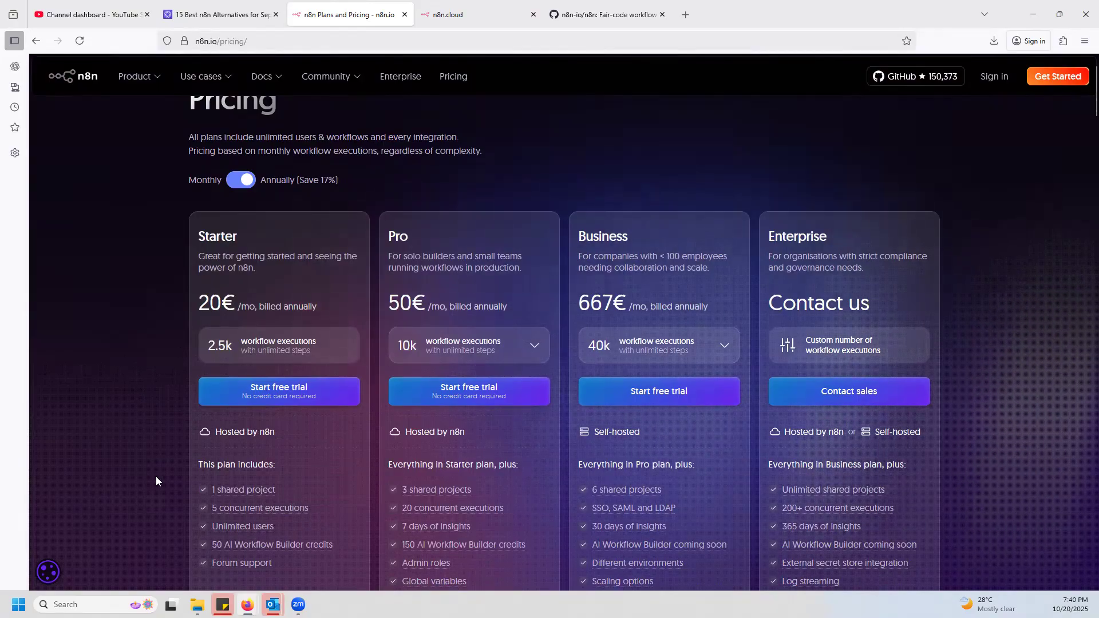
scroll(156, 476, down, 2)
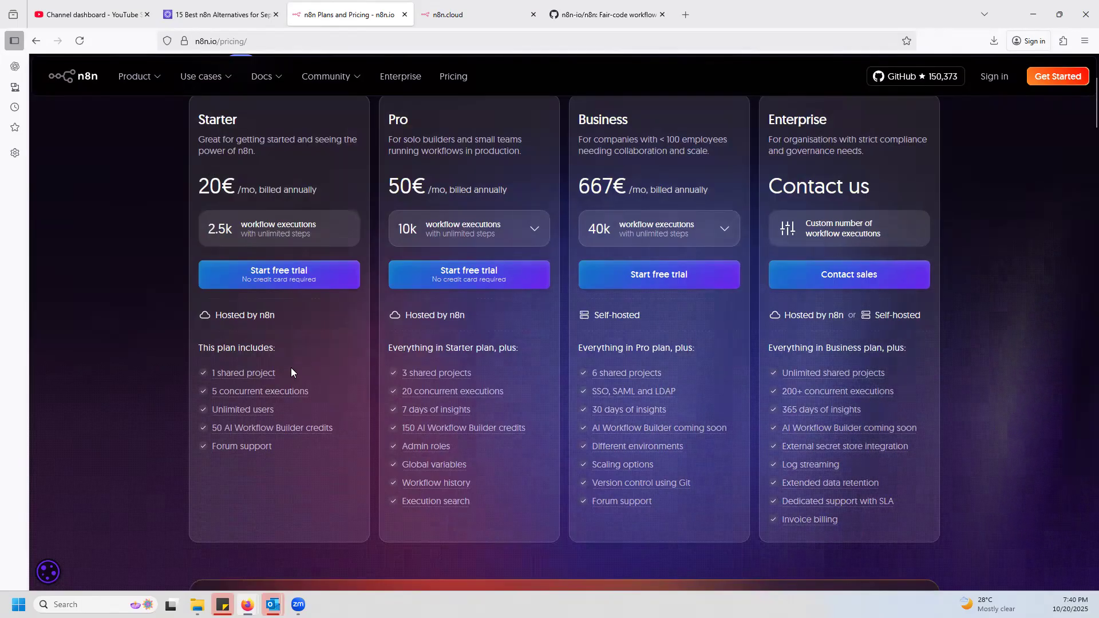
Read the explanations of the Starter plan's features and review the feature lists of the other plans.
mouse_move(242, 376)
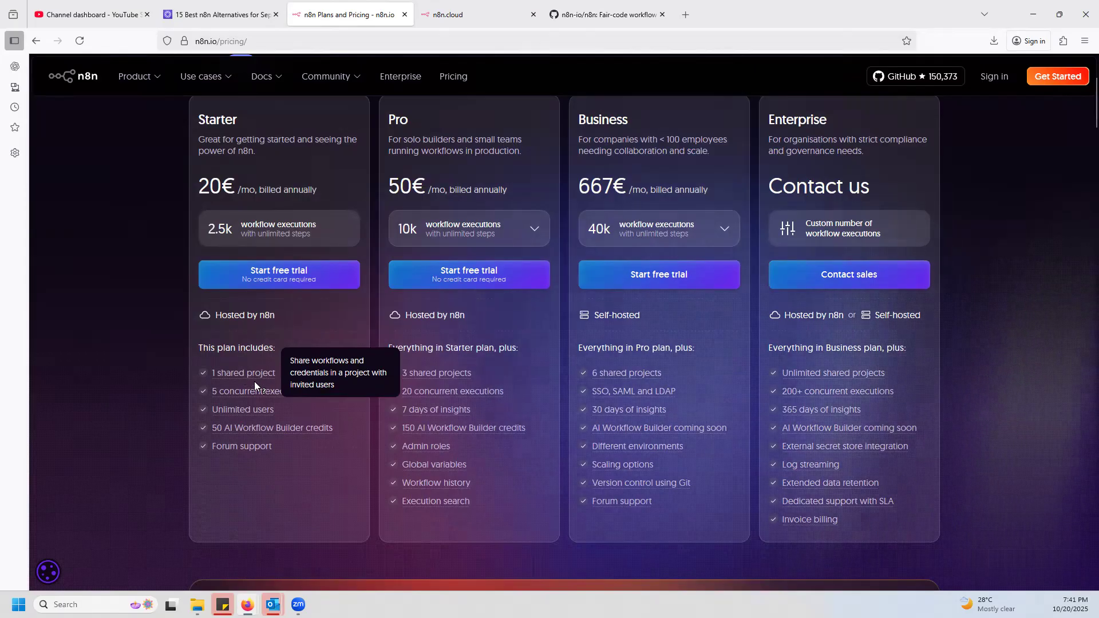
mouse_move(223, 392)
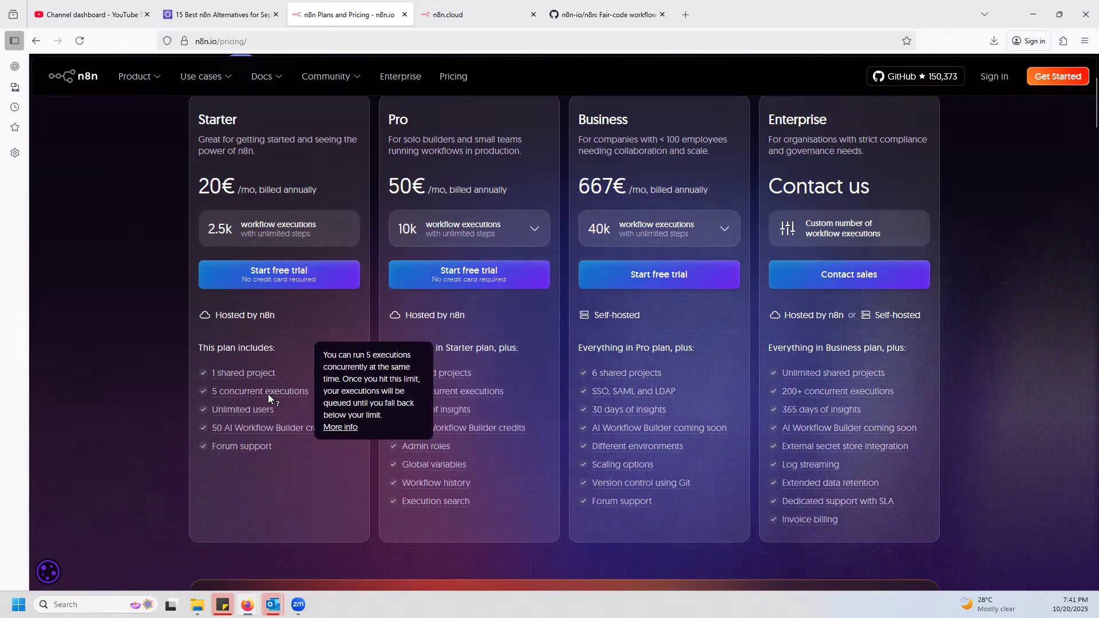
mouse_move(257, 410)
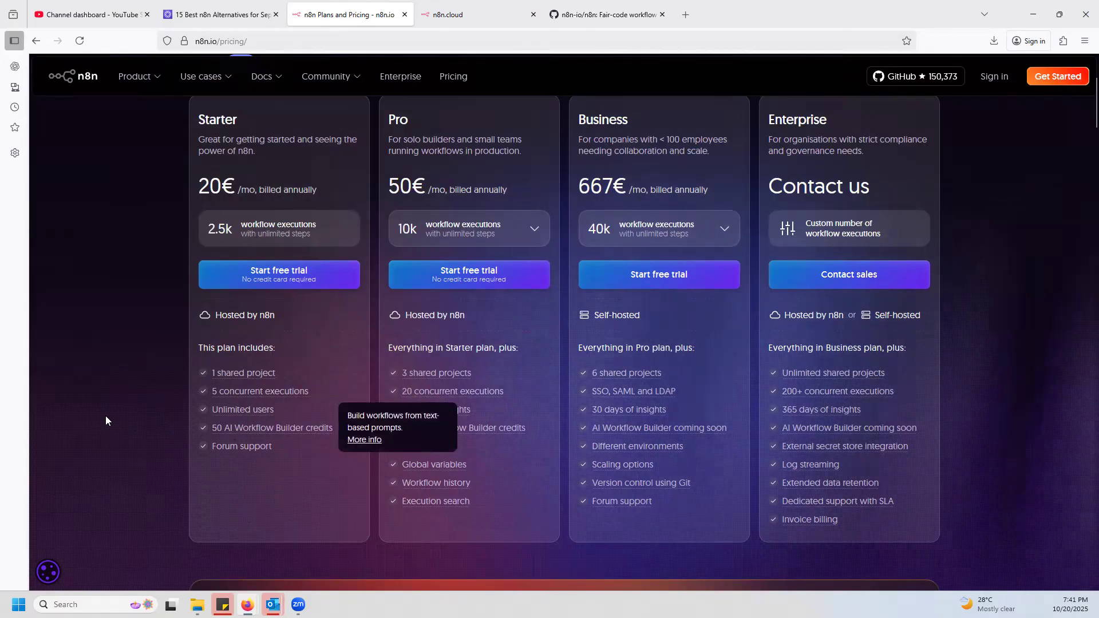
mouse_move(265, 429)
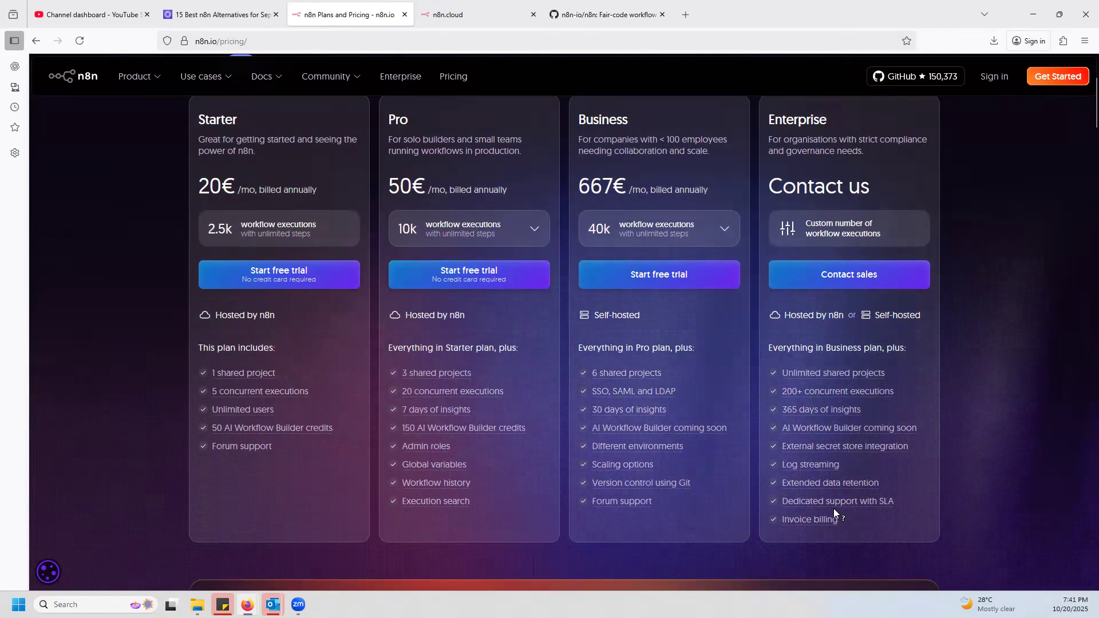
scroll(612, 439, down, 2)
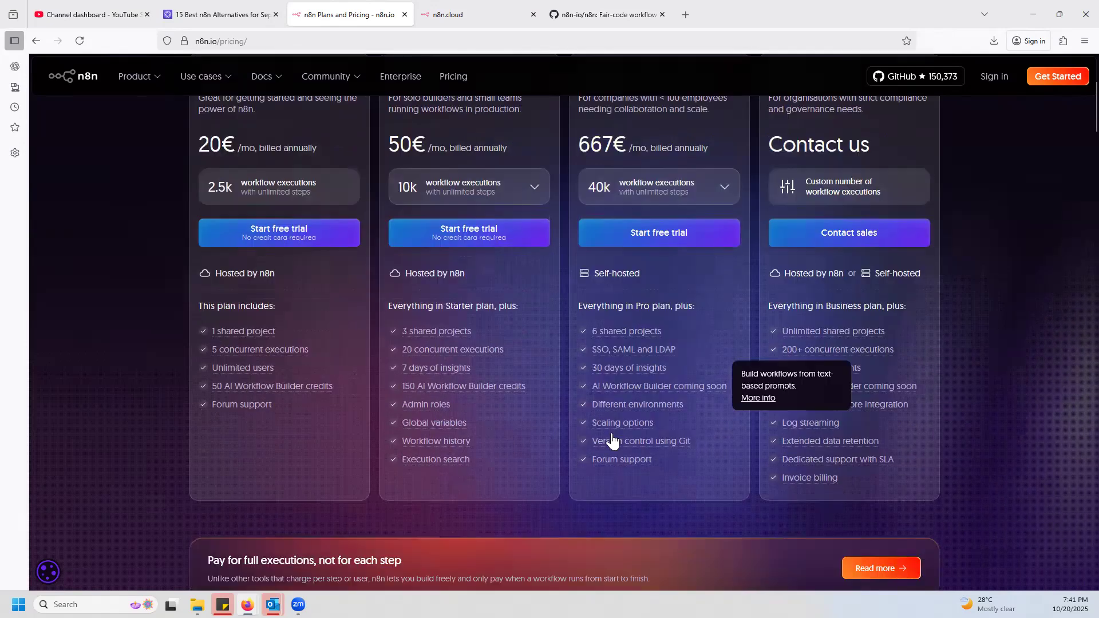
scroll(265, 339, down, 3)
scroll(393, 255, up, 5)
scroll(670, 380, down, 3)
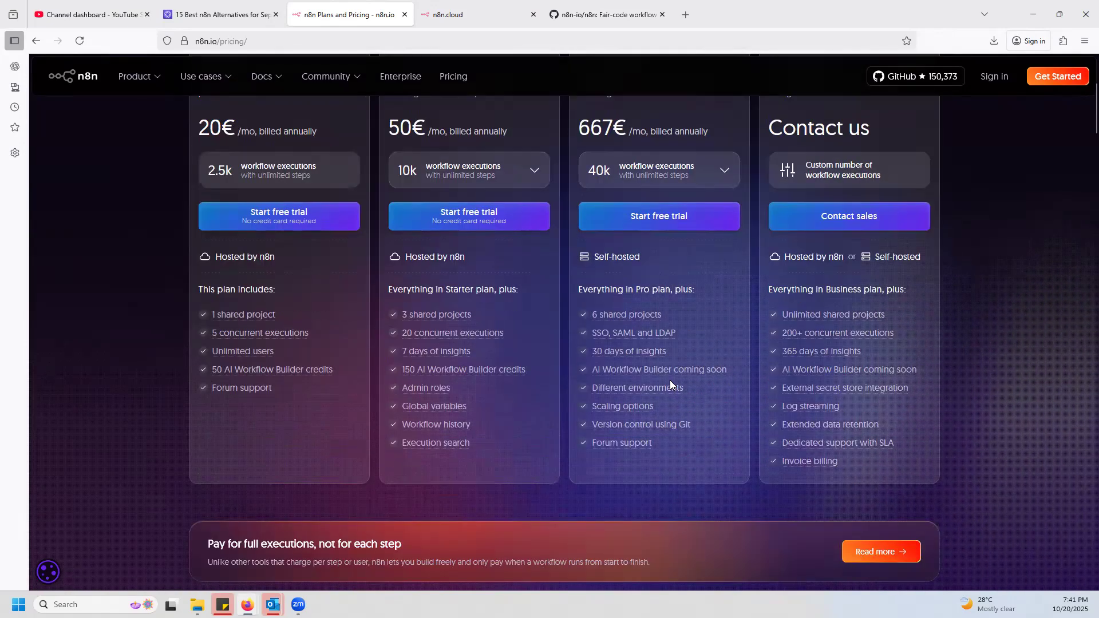
scroll(672, 380, down, 5)
scroll(374, 284, up, 8)
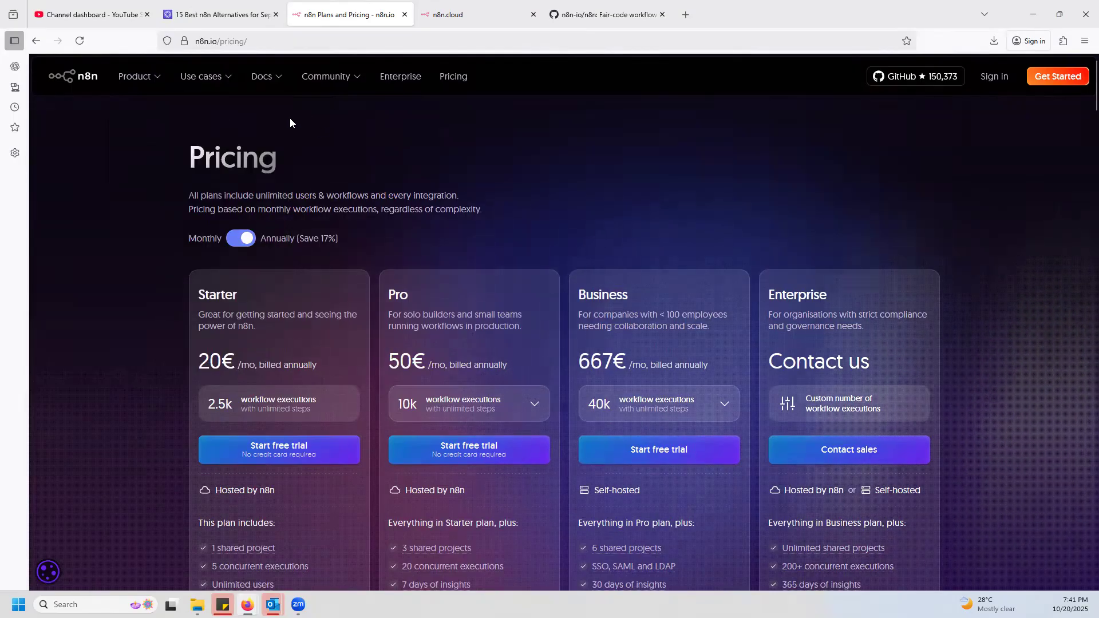
Open the n8n documentation from the website and look through its navigation topics, including source control and environments under Enterprise features.
mouse_move(258, 78)
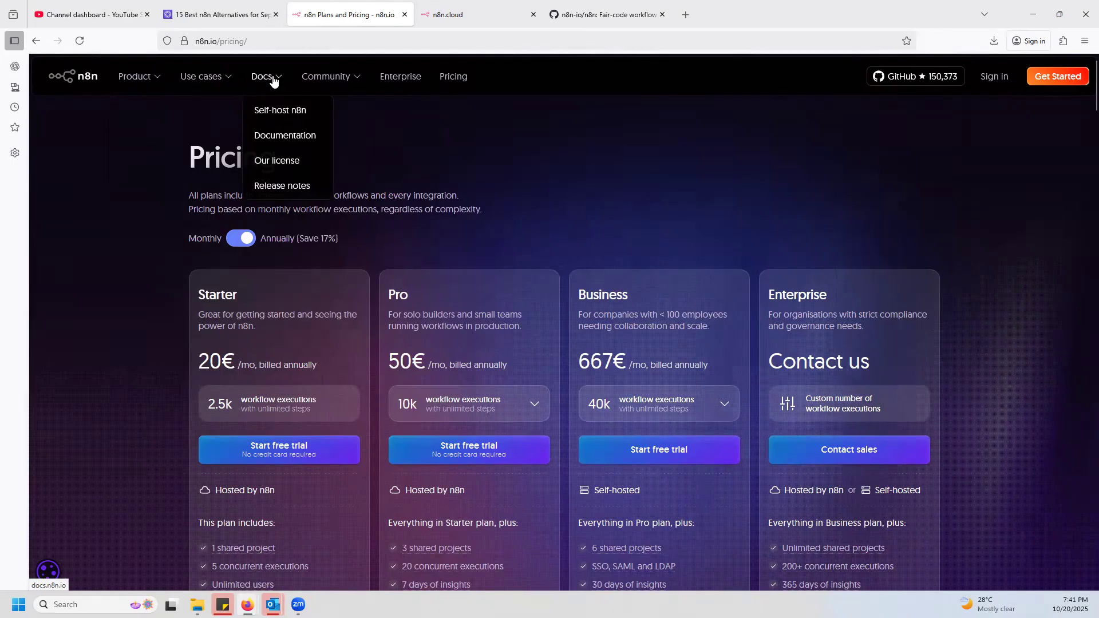
click(287, 135)
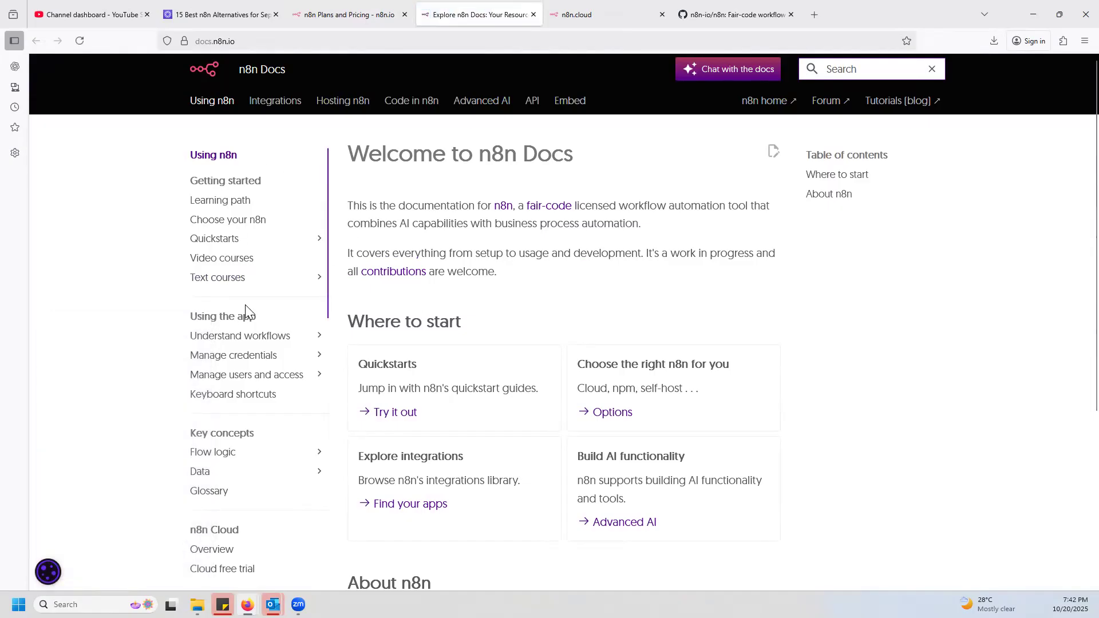
scroll(245, 320, down, 6)
scroll(229, 386, down, 5)
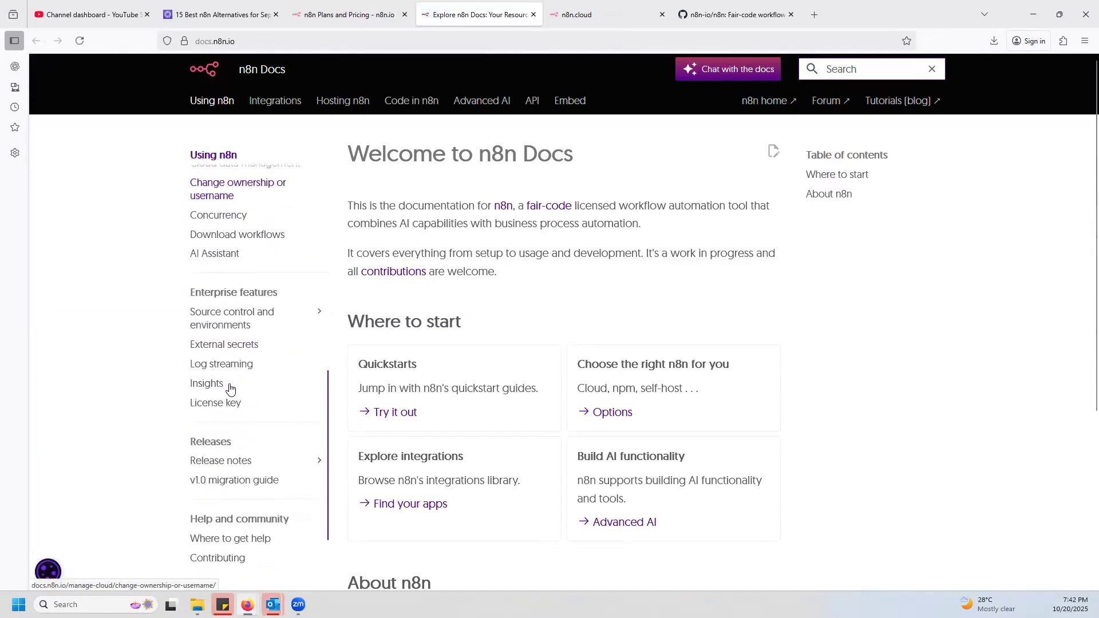
scroll(229, 387, up, 3)
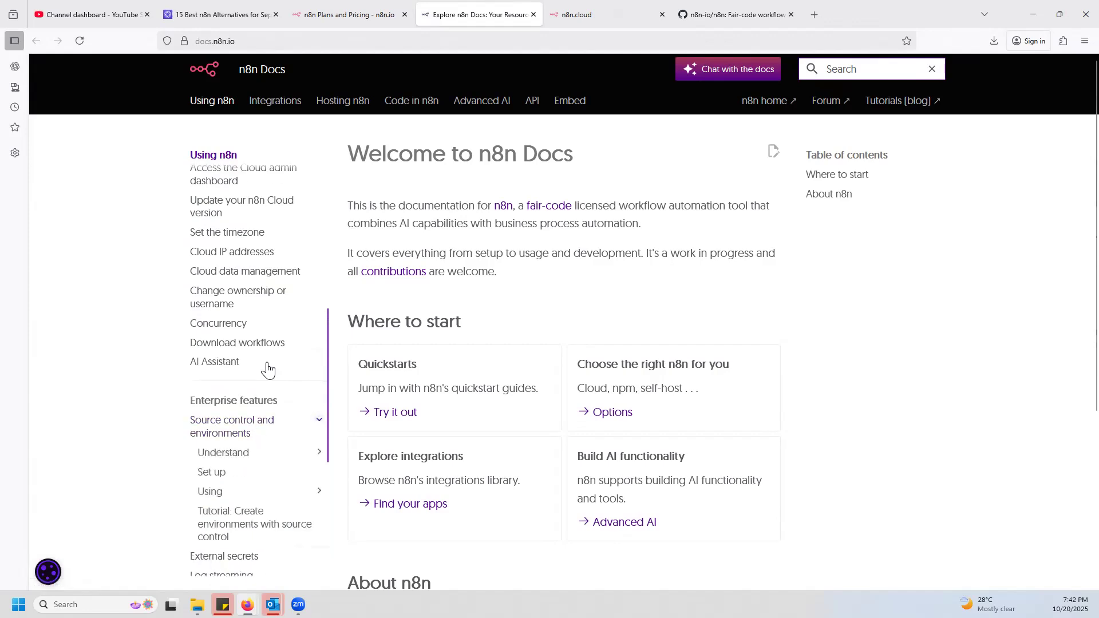
scroll(281, 344, up, 4)
scroll(260, 344, down, 3)
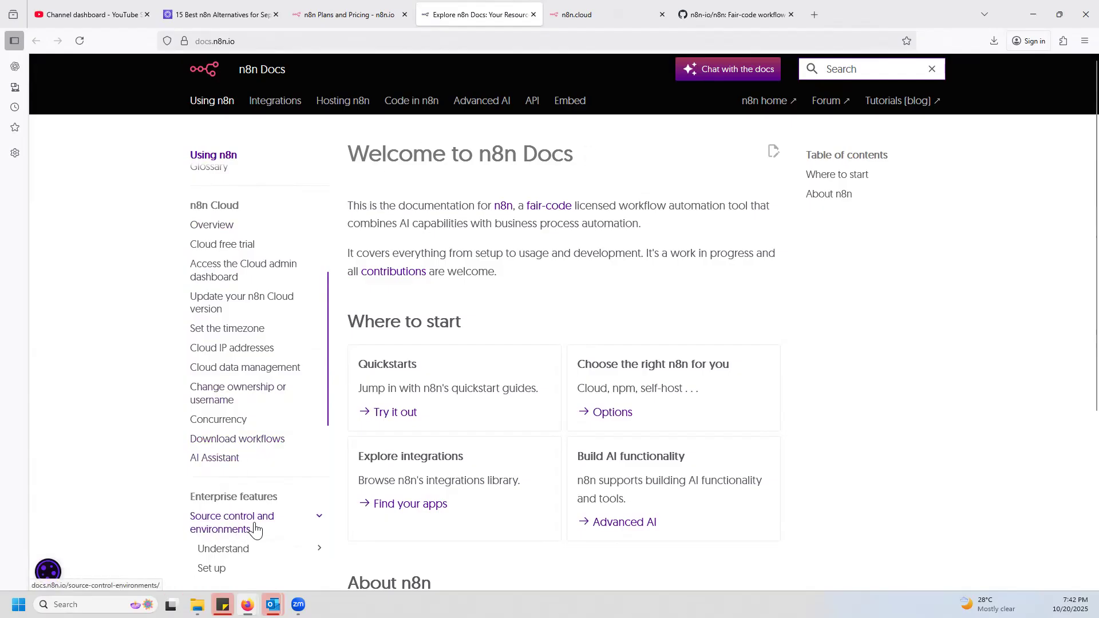
scroll(258, 518, down, 3)
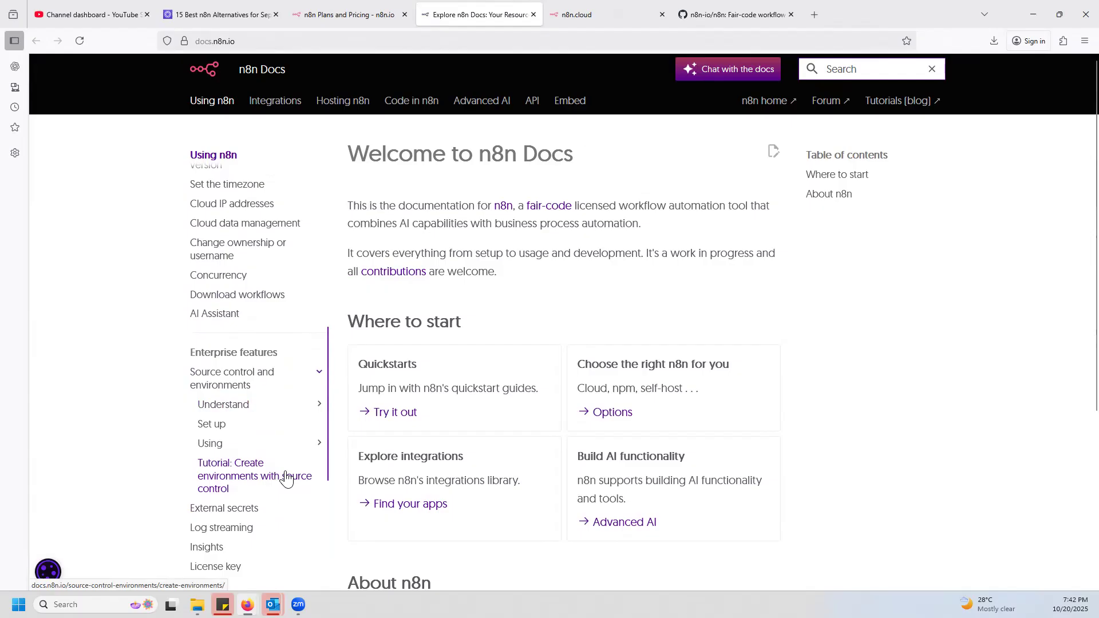
scroll(287, 446, up, 10)
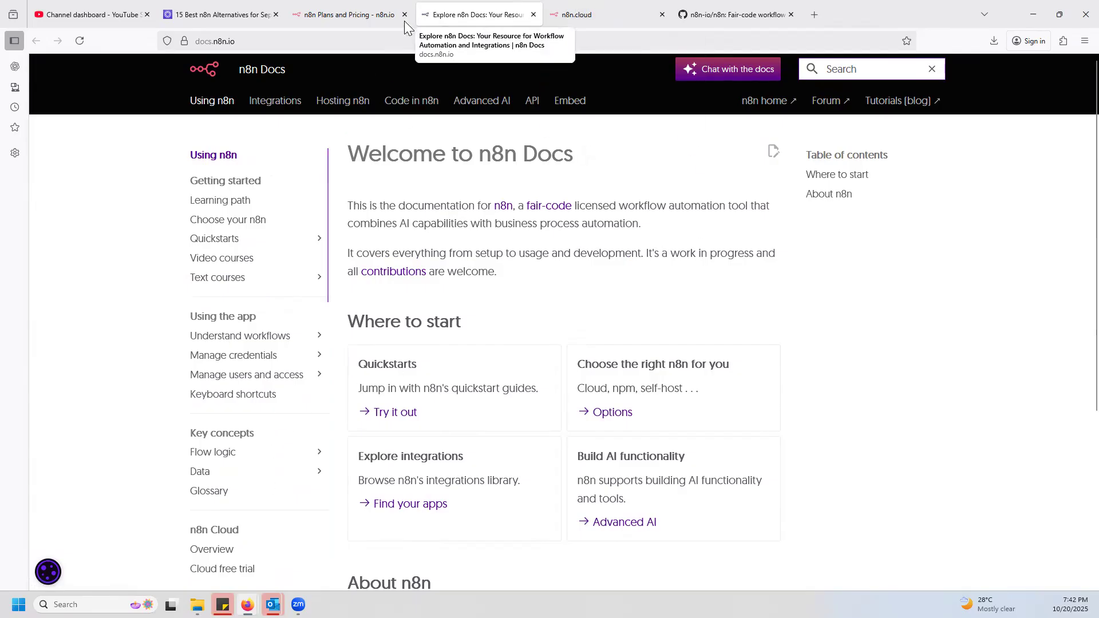
In the n8n.cloud sign-up tab, search the web for "n8n" and open the official n8n.io homepage.
click(581, 14)
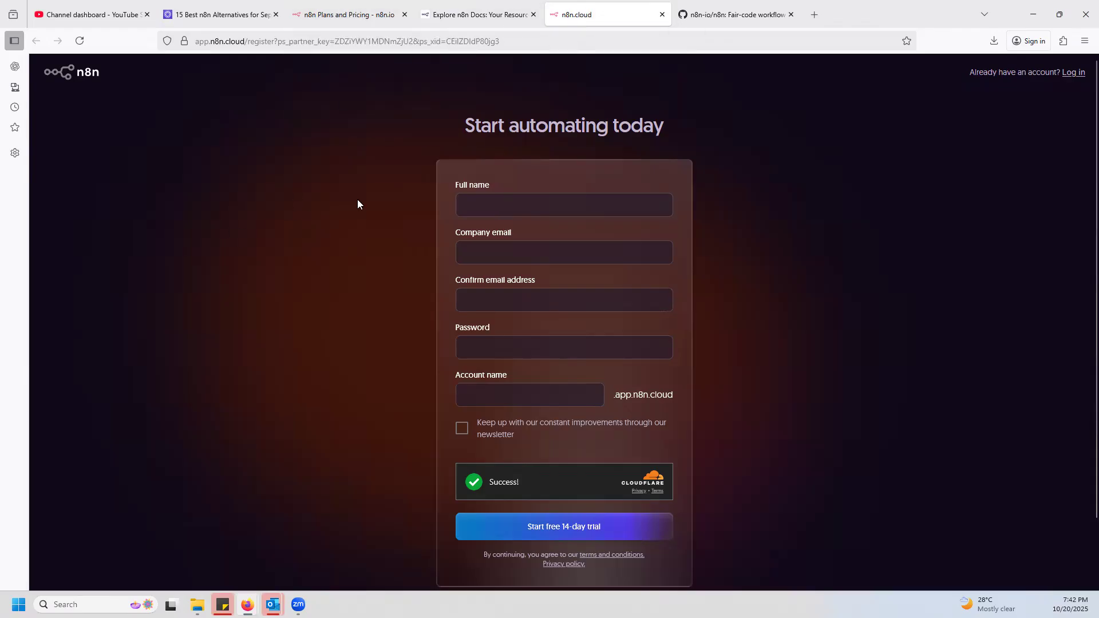
click(92, 74)
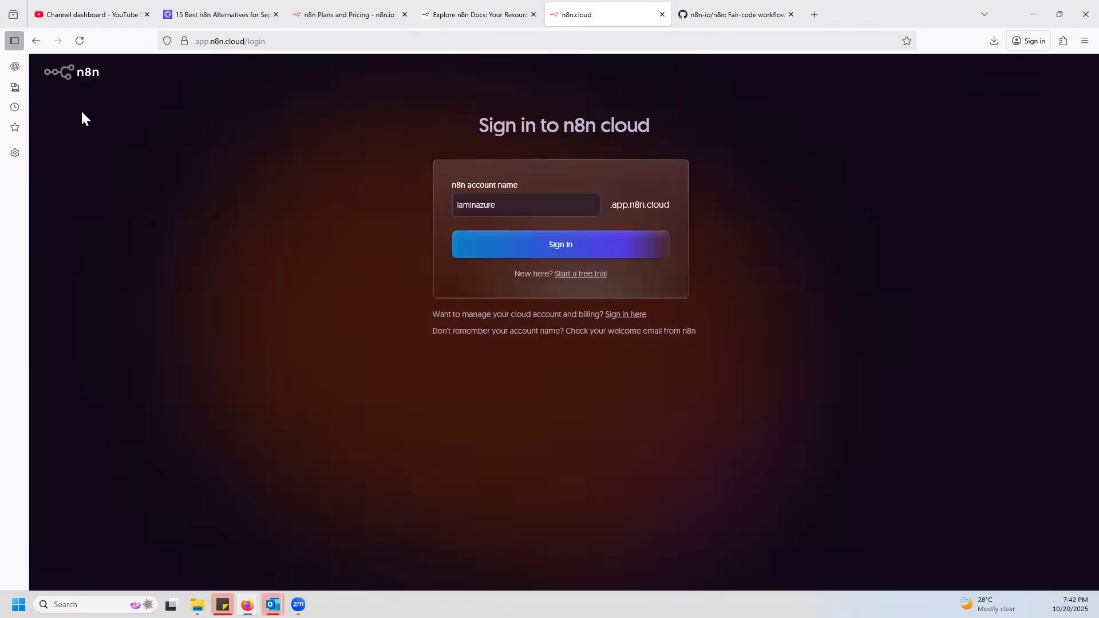
click(36, 41)
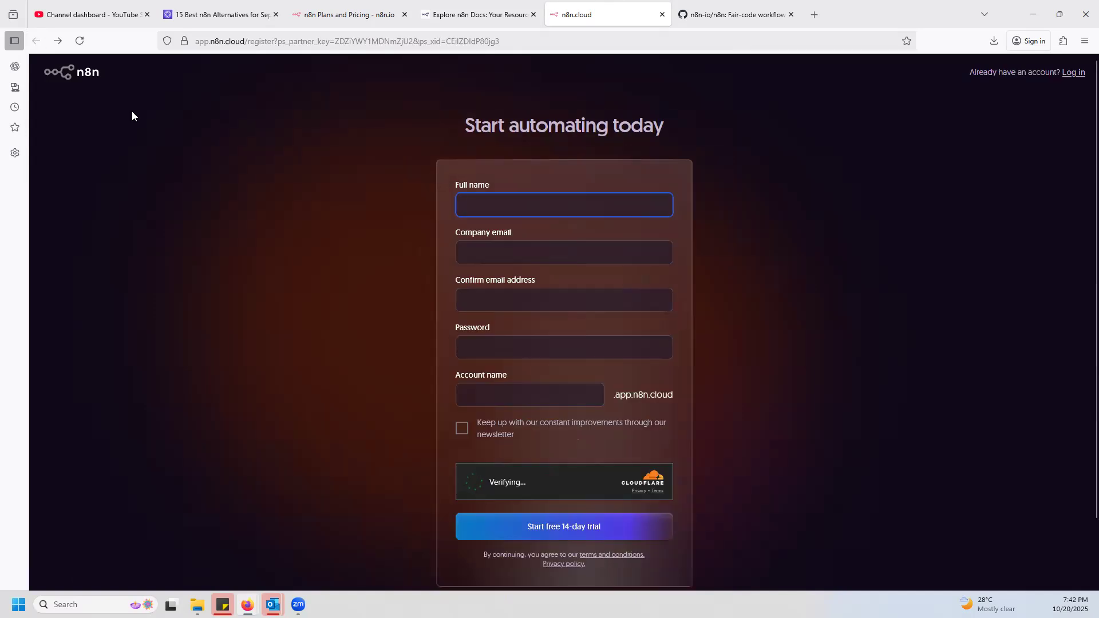
click(247, 42)
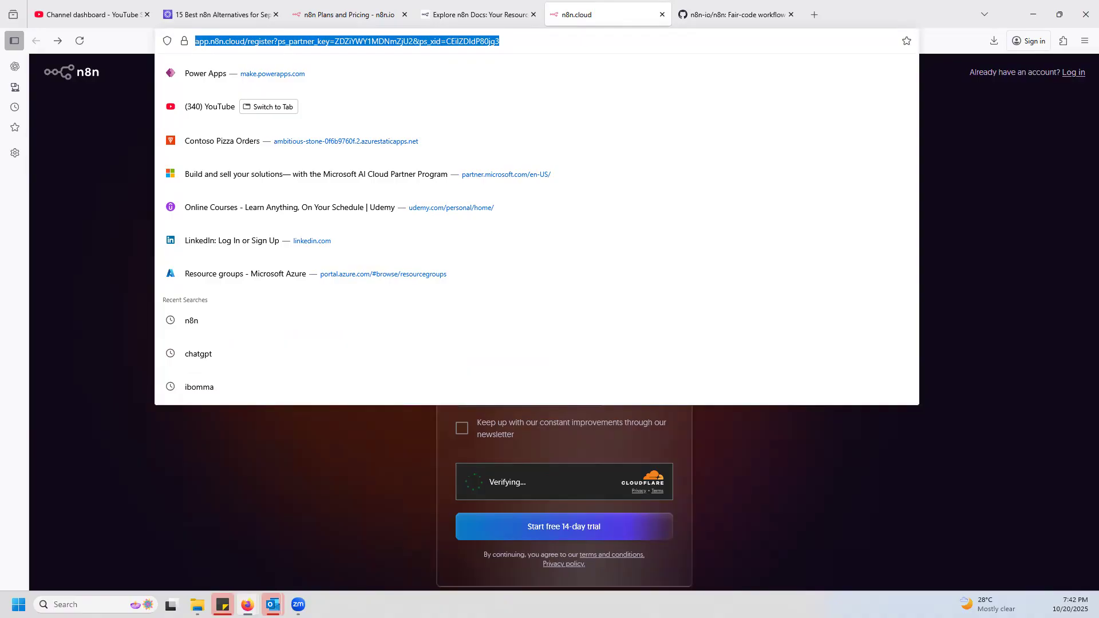
text(n8n)
key(Return)
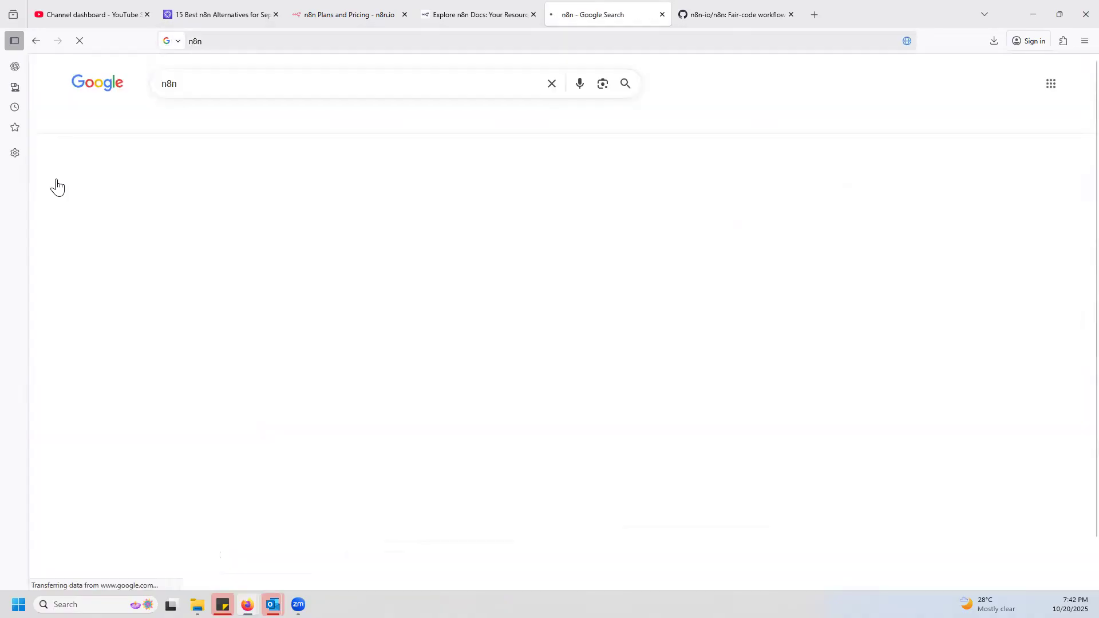
click(289, 183)
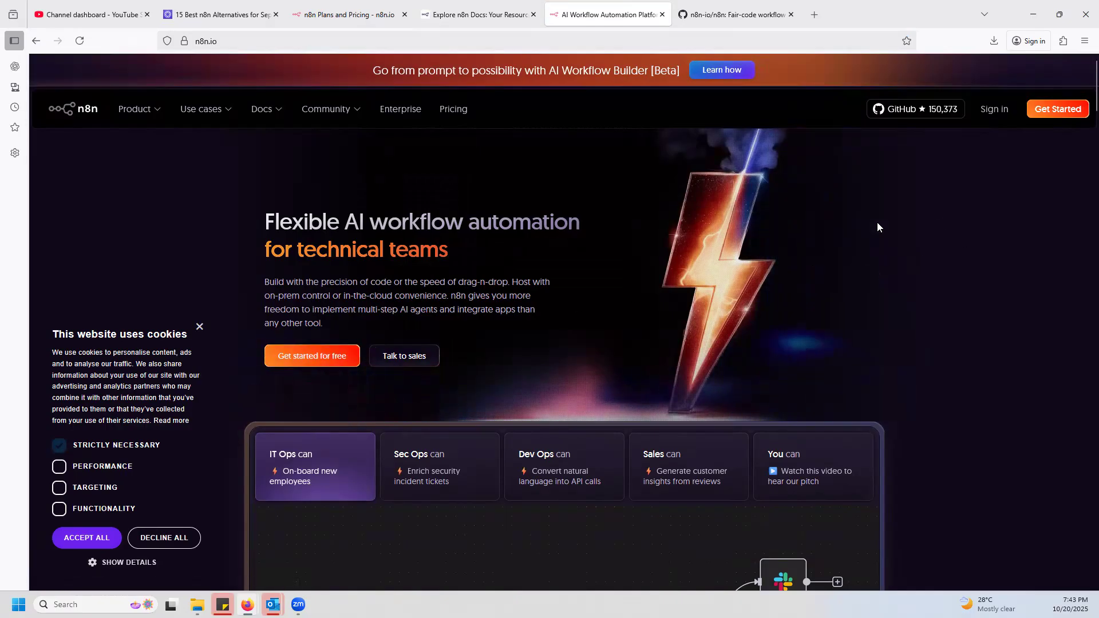
Open the n8n cloud sign-in page from the homepage, close the GitHub repository tab, and return to the homepage tab.
click(994, 110)
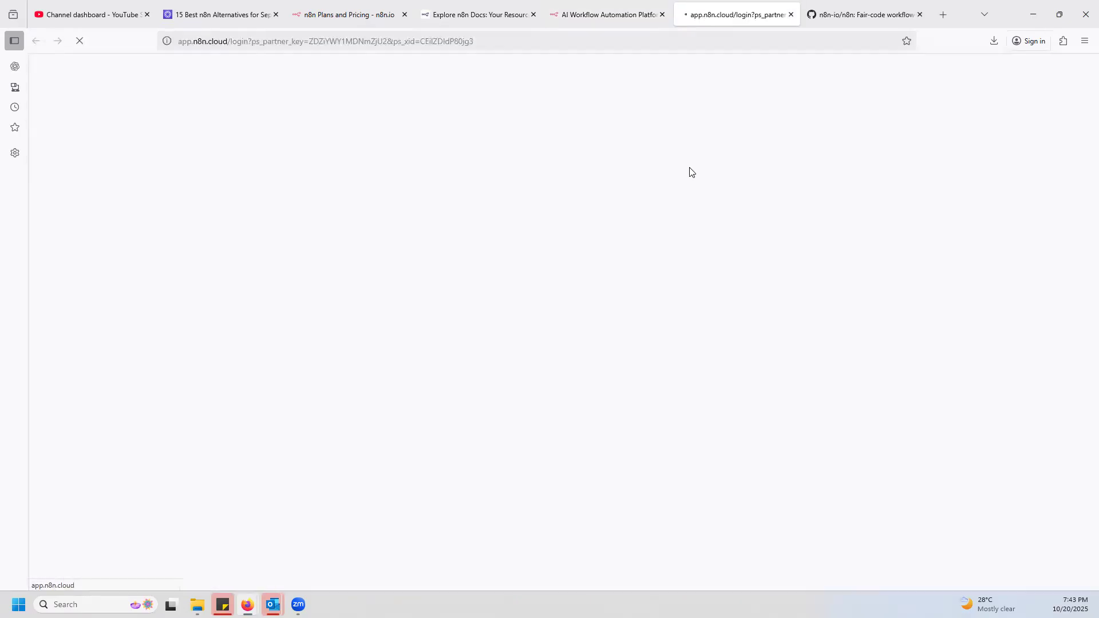
middle_click(877, 15)
click(626, 18)
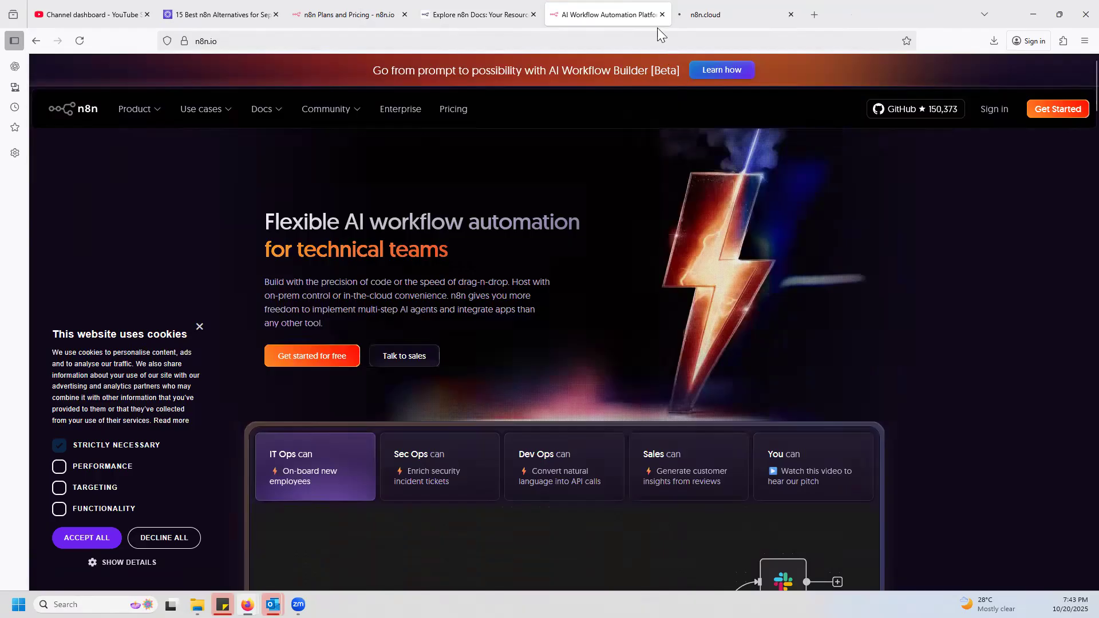
Sign in to n8n cloud with the prefilled account name and enlarge the Overview page to check the trial's execution allowance.
key(ctrl+Tab)
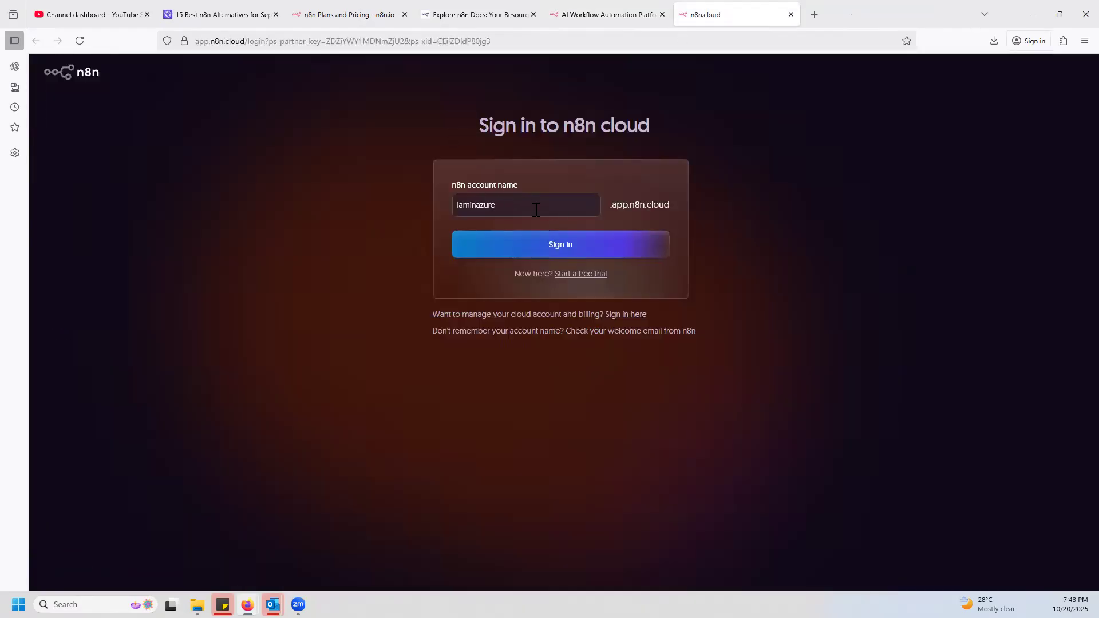
click(564, 250)
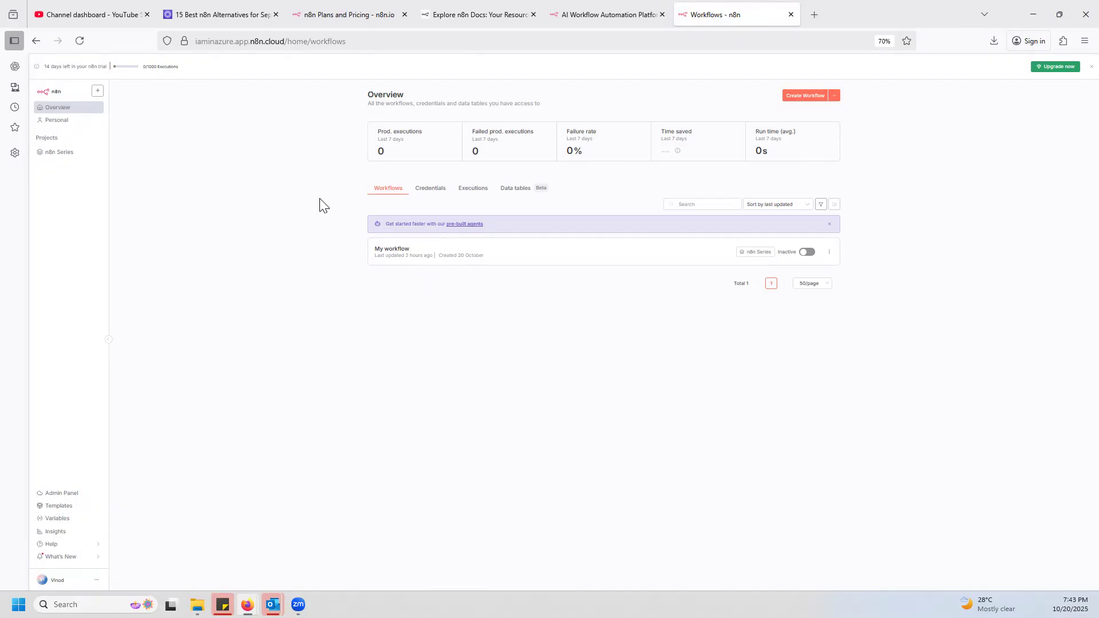
scroll(321, 200, up, 7)
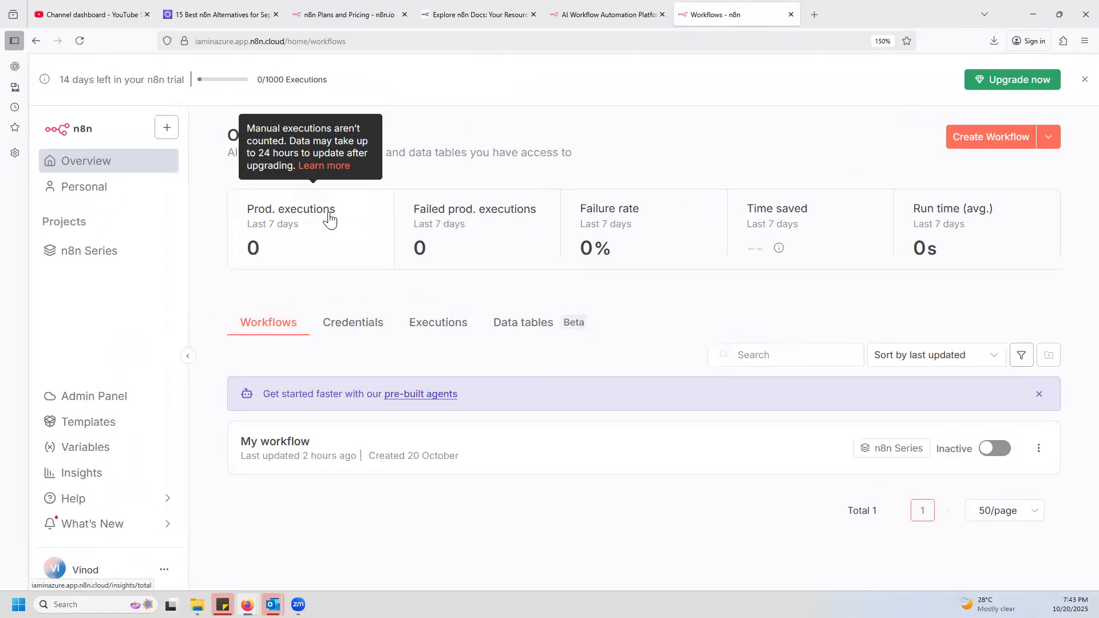
drag(354, 82, 284, 84)
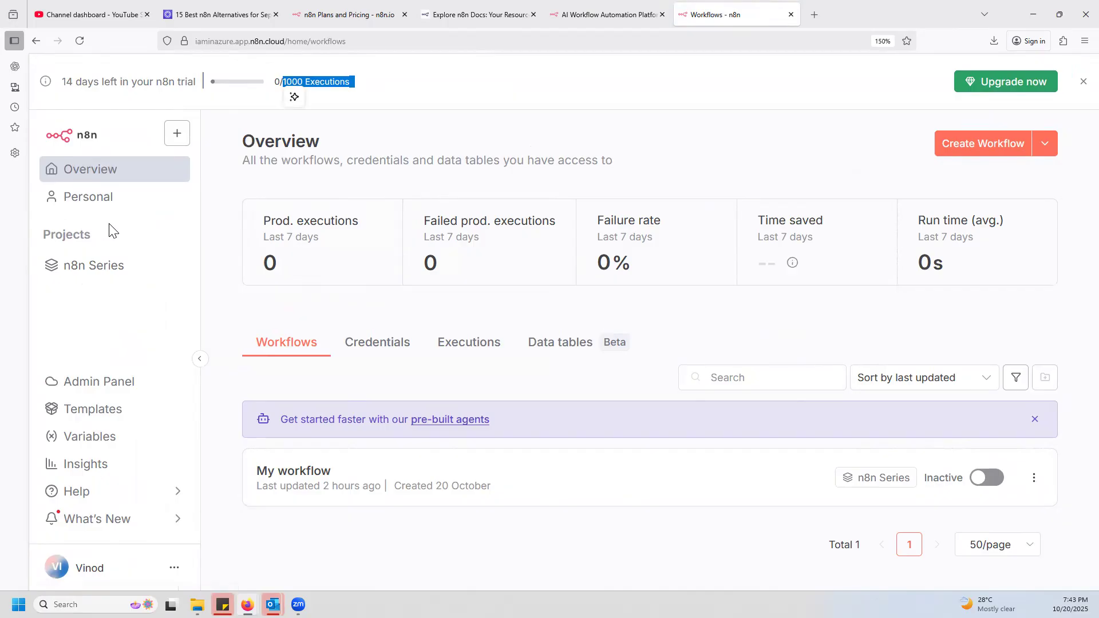
Open the n8n Series project and go to the project deletion section of its settings.
right_click(111, 269)
click(86, 265)
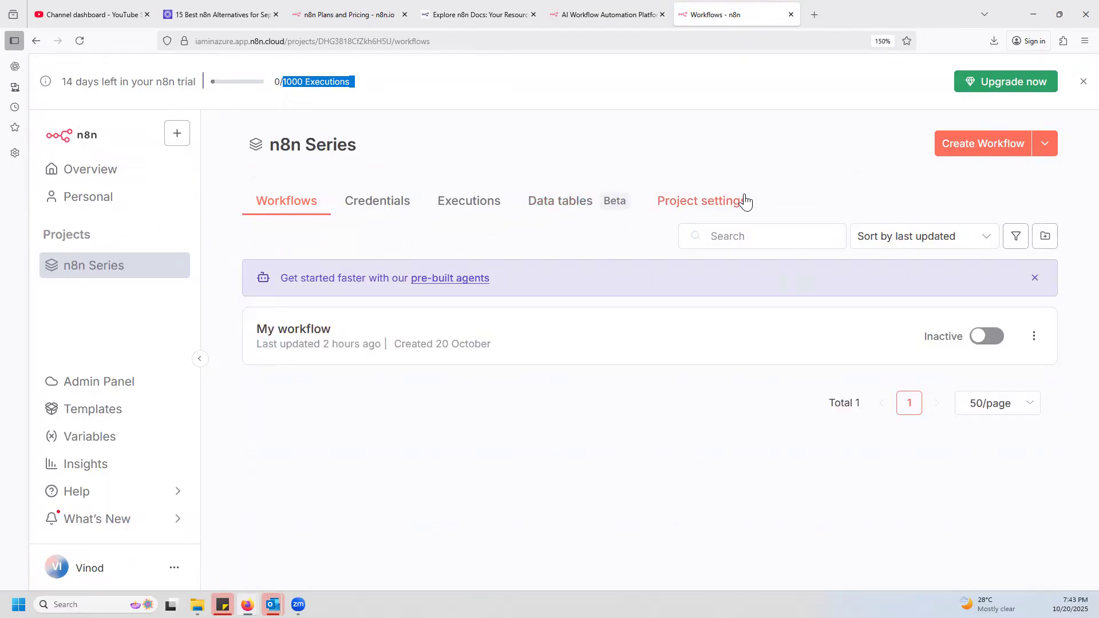
click(711, 209)
scroll(497, 414, down, 4)
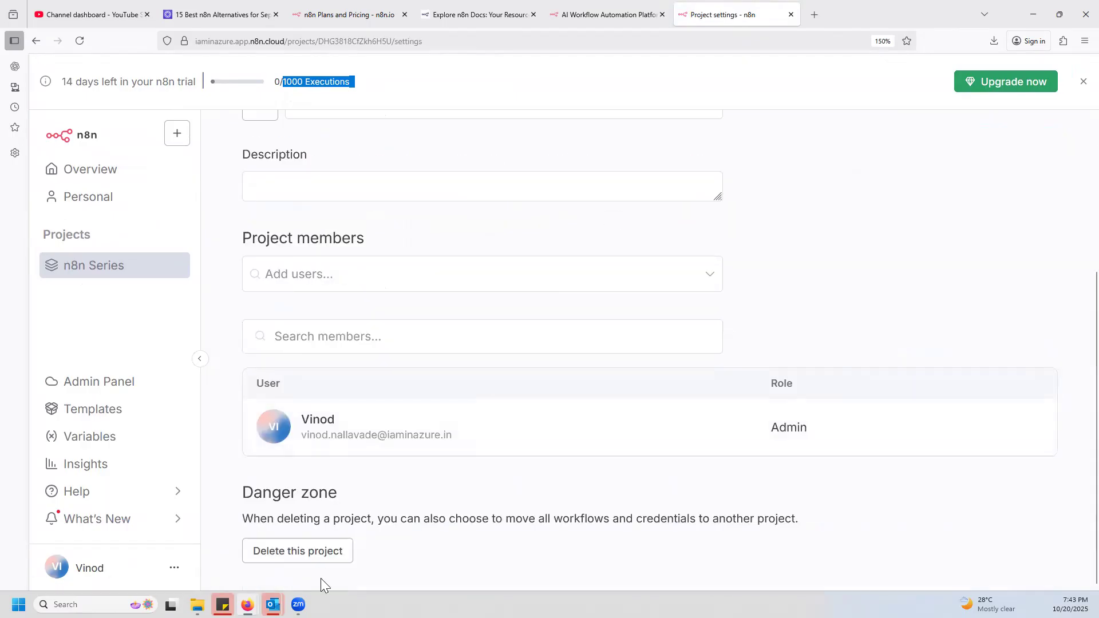
Delete the n8n Series project along with its workflows, credentials and data tables, confirming with "delete all data".
click(306, 552)
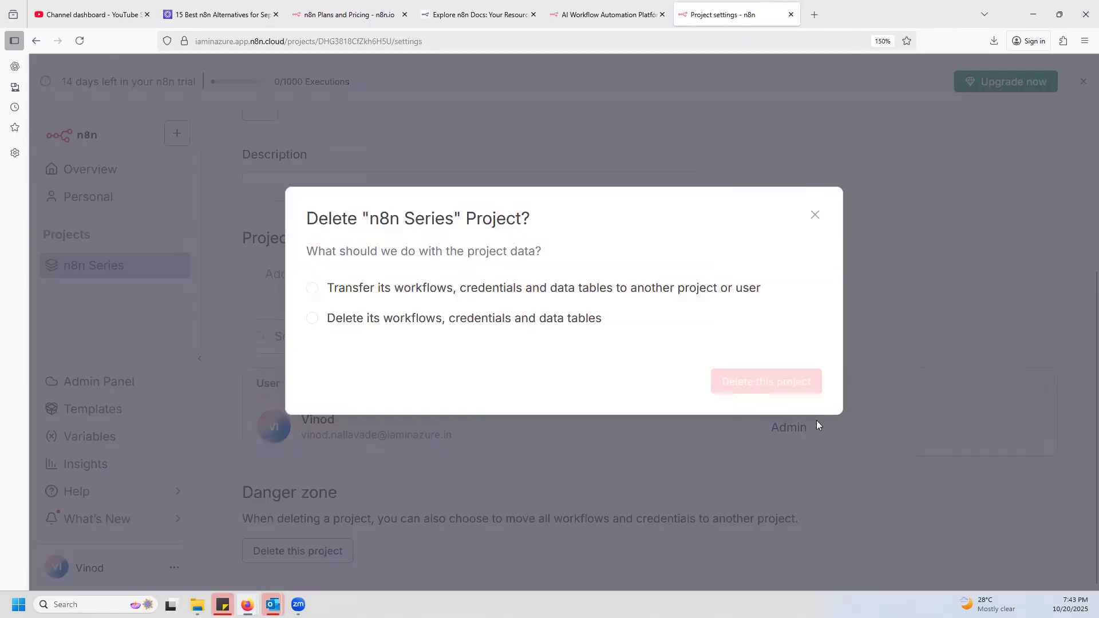
click(315, 319)
click(396, 340)
text(celete all data)
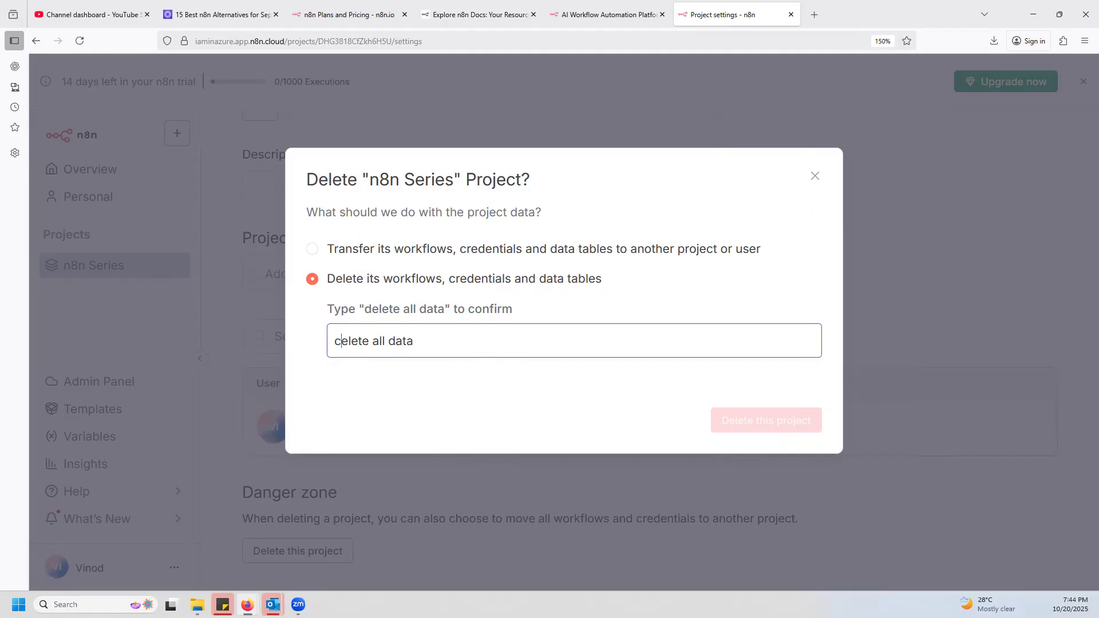
key(BackSpace)
text(d)
click(739, 380)
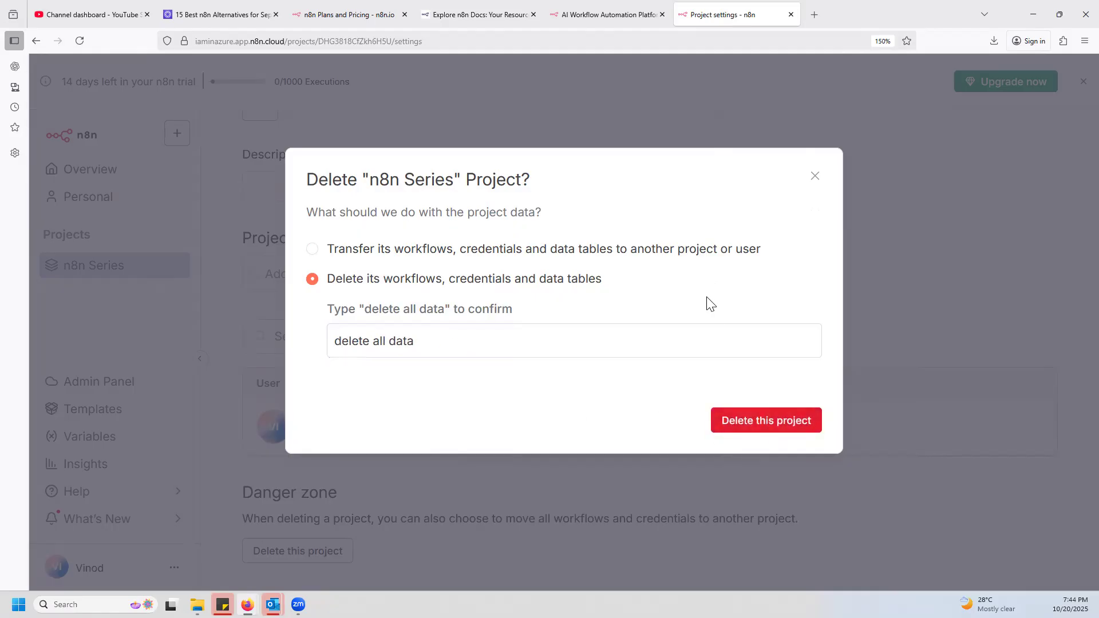
click(745, 420)
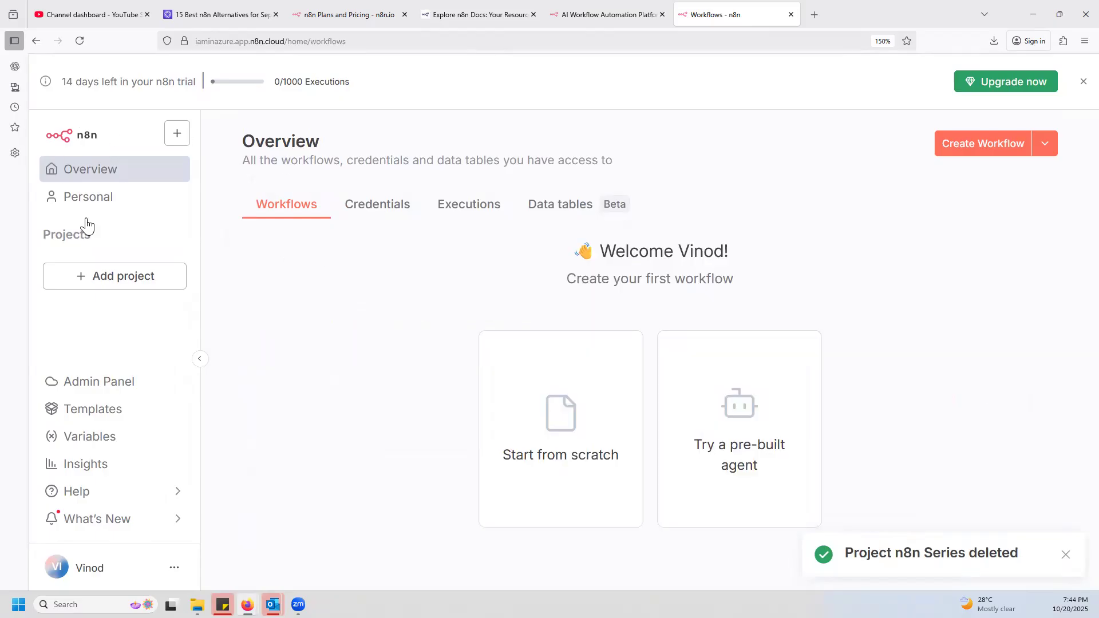
click(1066, 554)
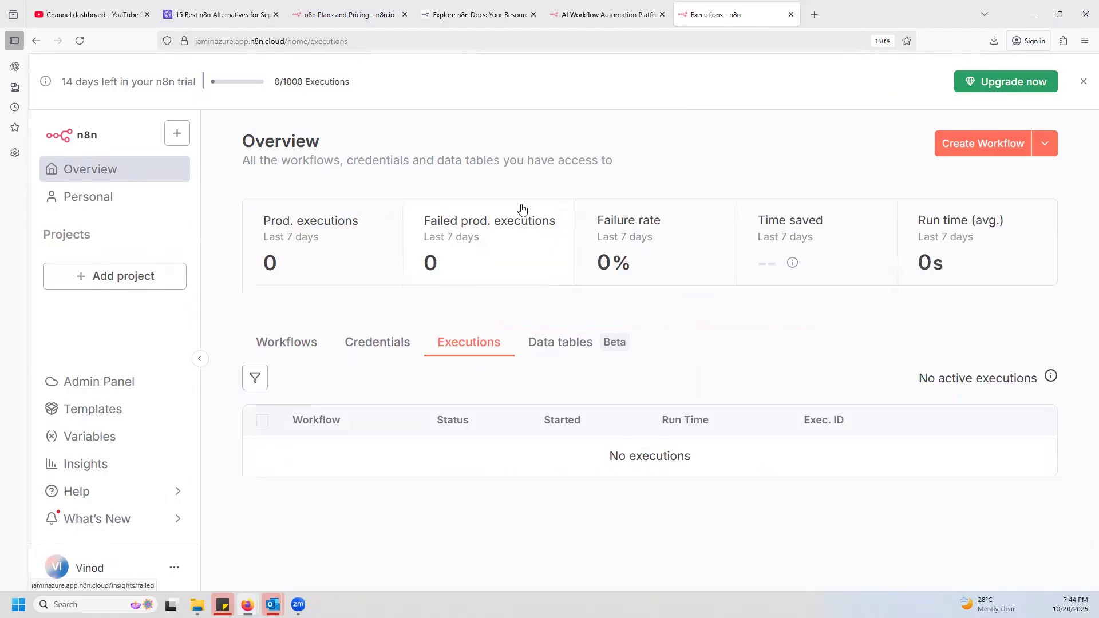
Open the Personal space and view its additional creation options and folder creation dialog, without creating a folder.
click(90, 198)
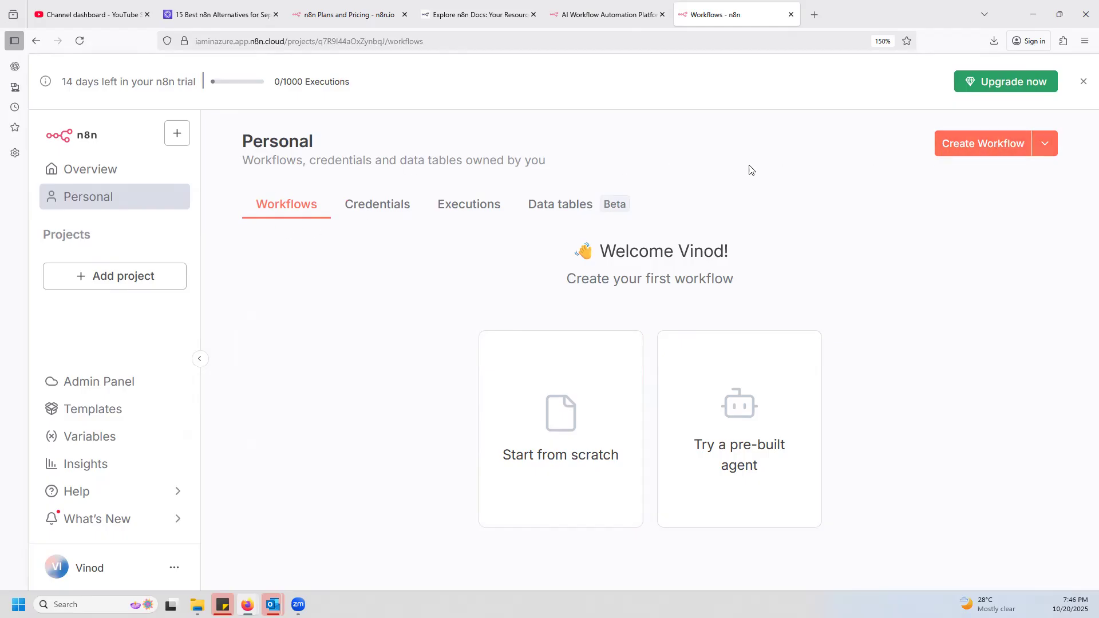
click(1047, 148)
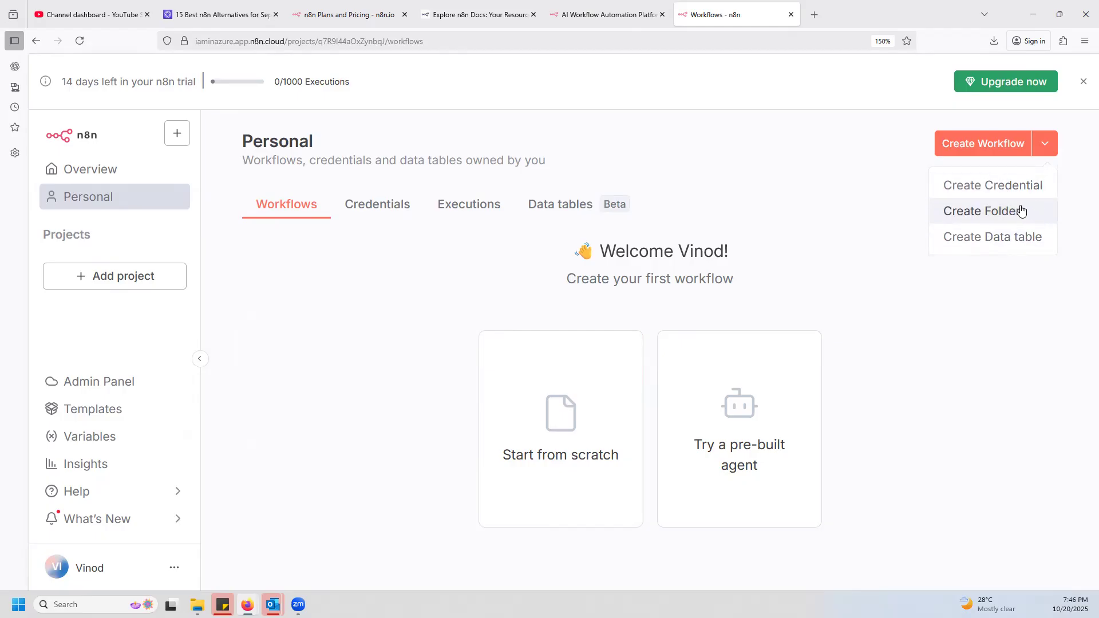
click(984, 219)
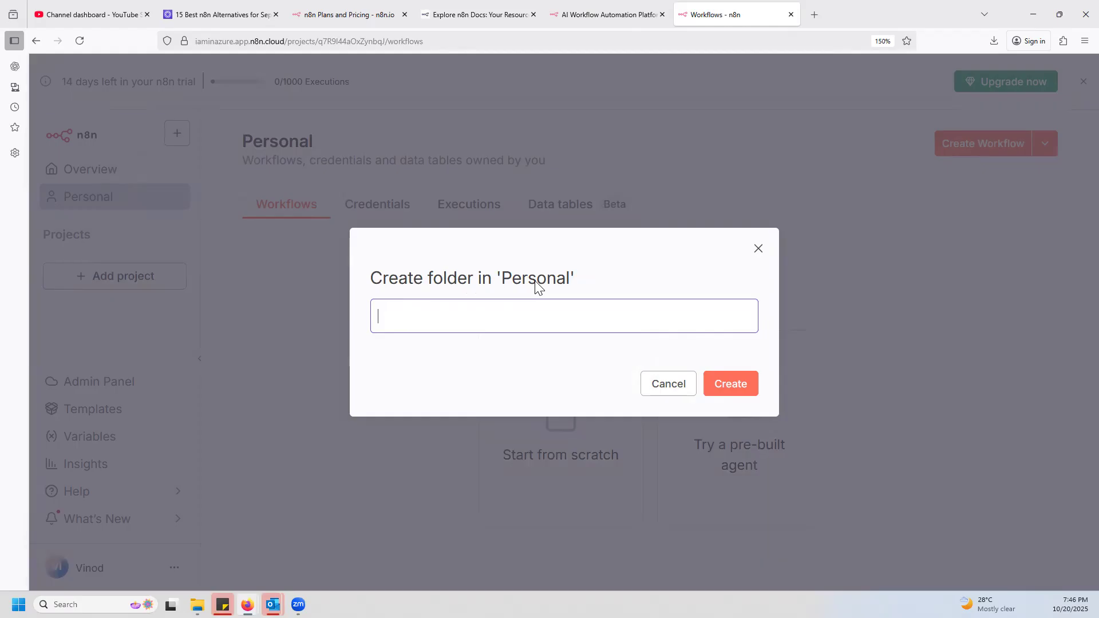
click(759, 248)
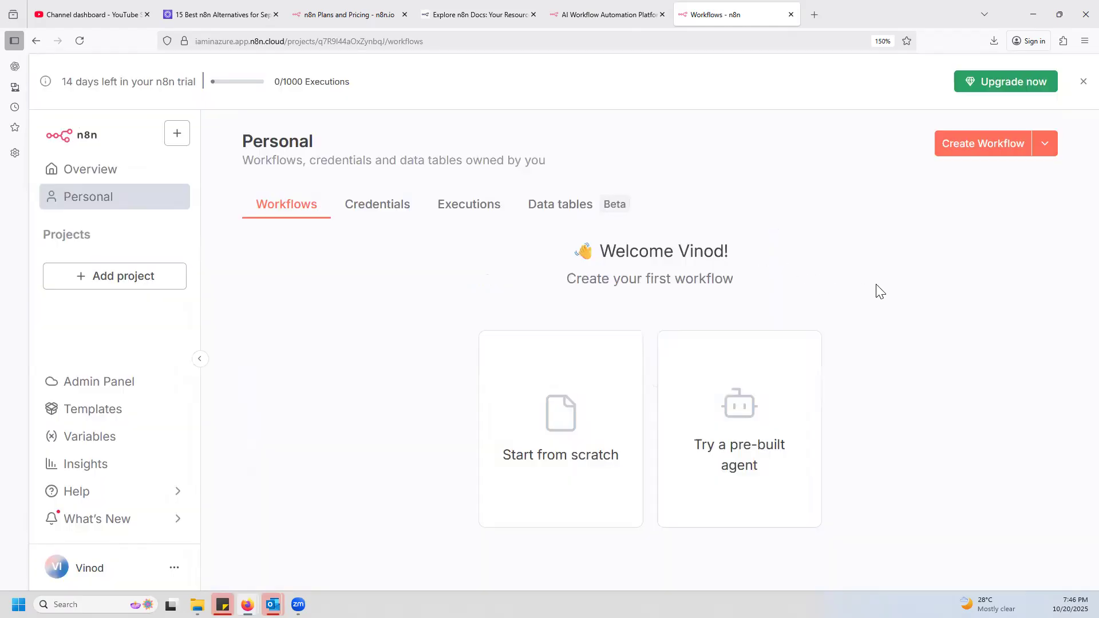
Add a new project named "n8n" with the description "n8n course" and save it.
click(130, 281)
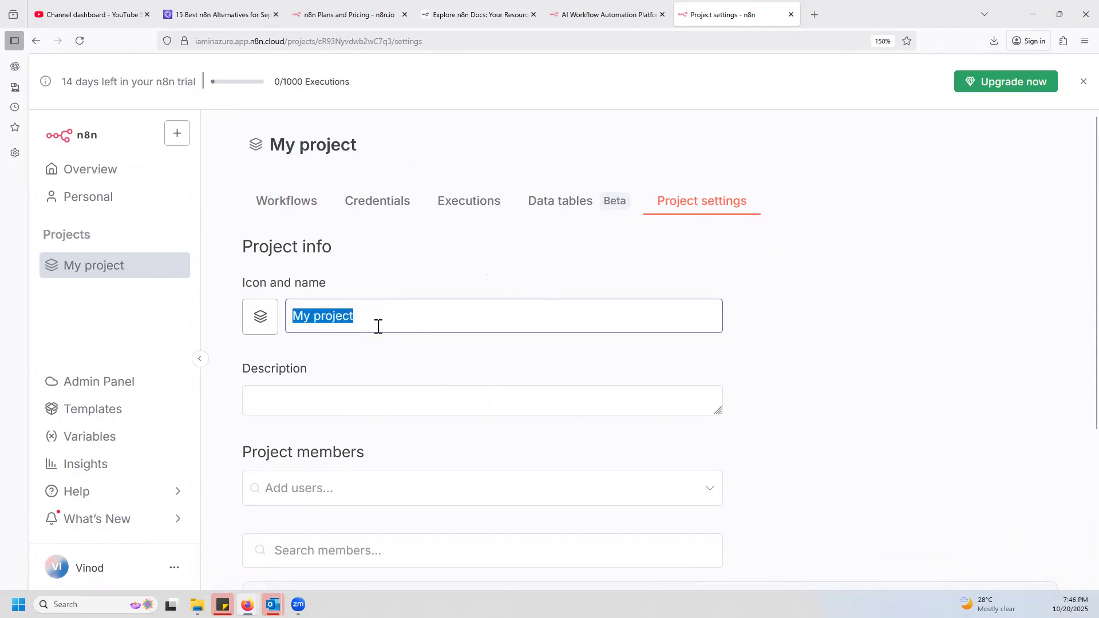
text(N8)
key(ctrl+a)
text(n8n)
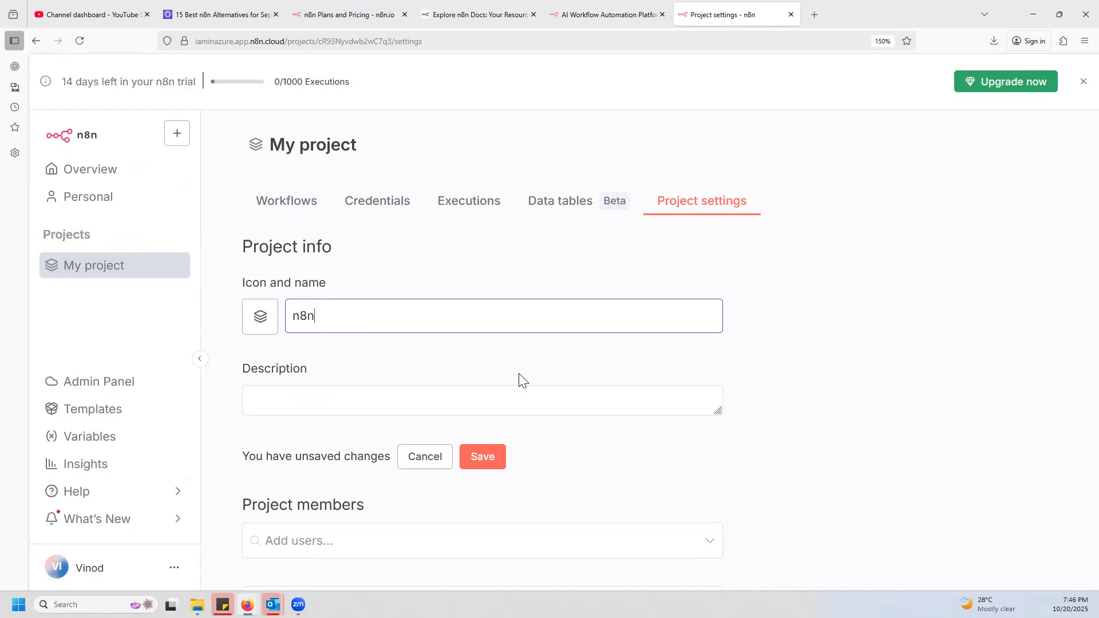
click(321, 399)
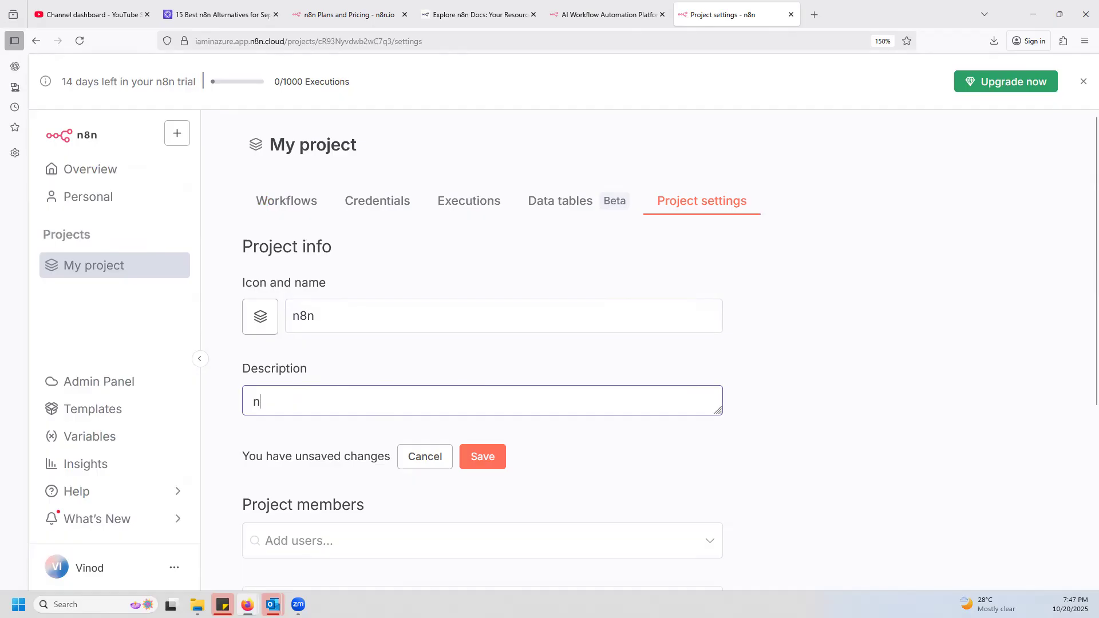
text(course)
scroll(436, 366, down, 5)
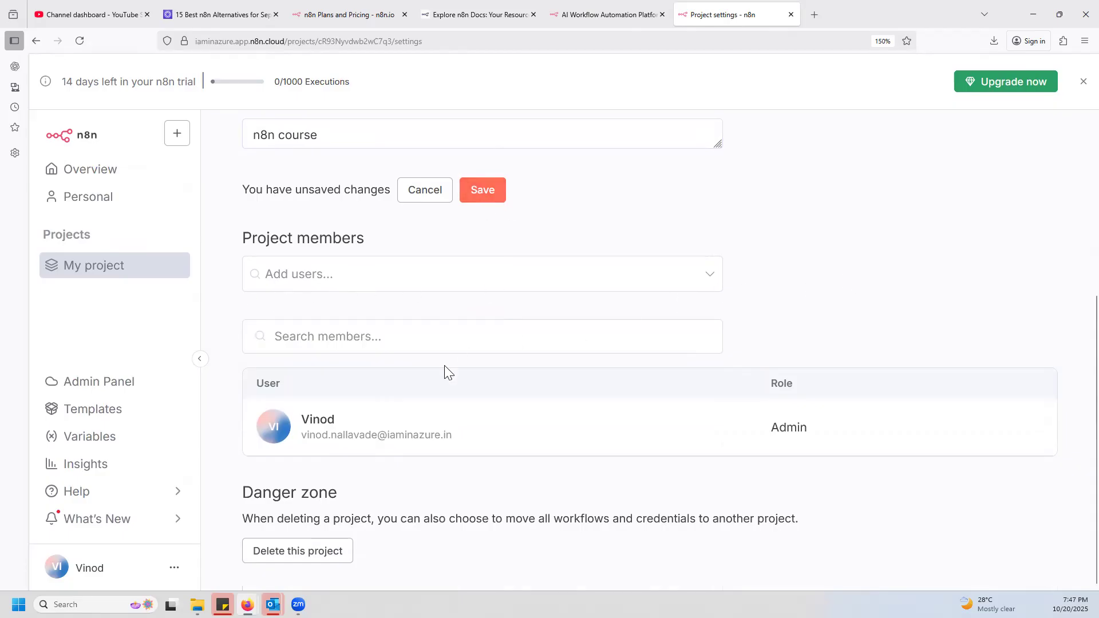
scroll(721, 363, up, 5)
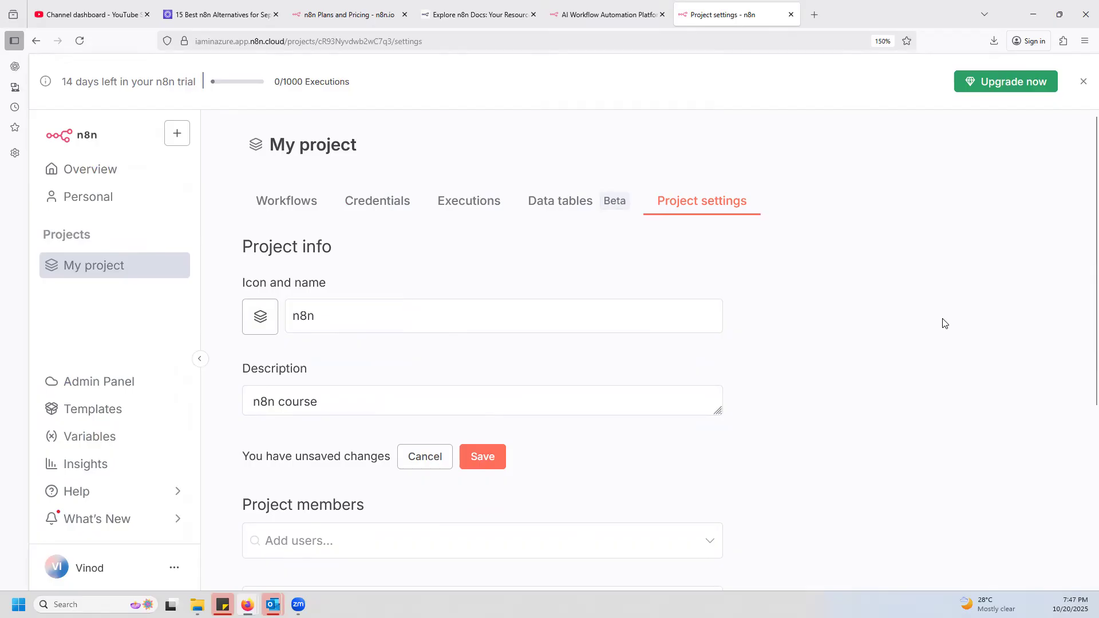
click(484, 458)
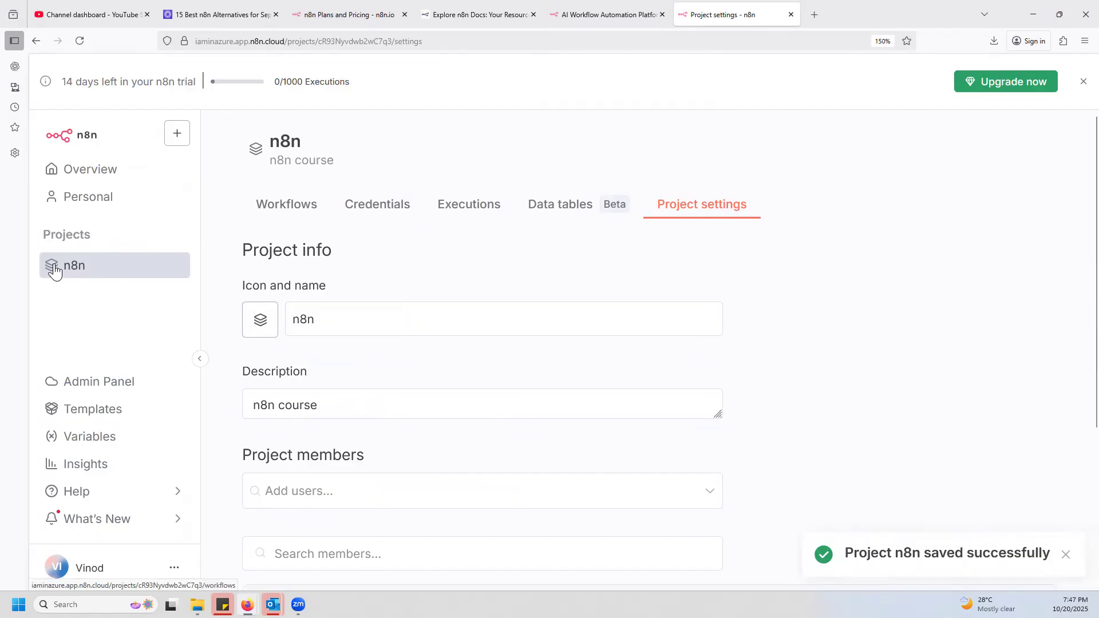
Rename the n8n project to "n8n Series", save the change, and return to the project's workflows.
click(75, 270)
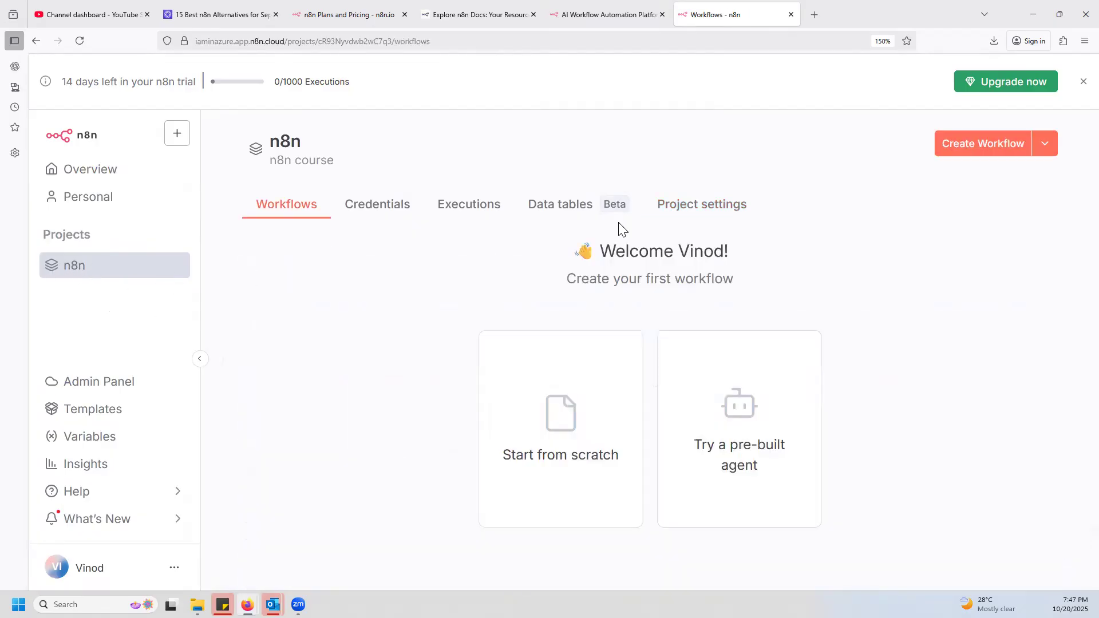
click(705, 206)
click(363, 324)
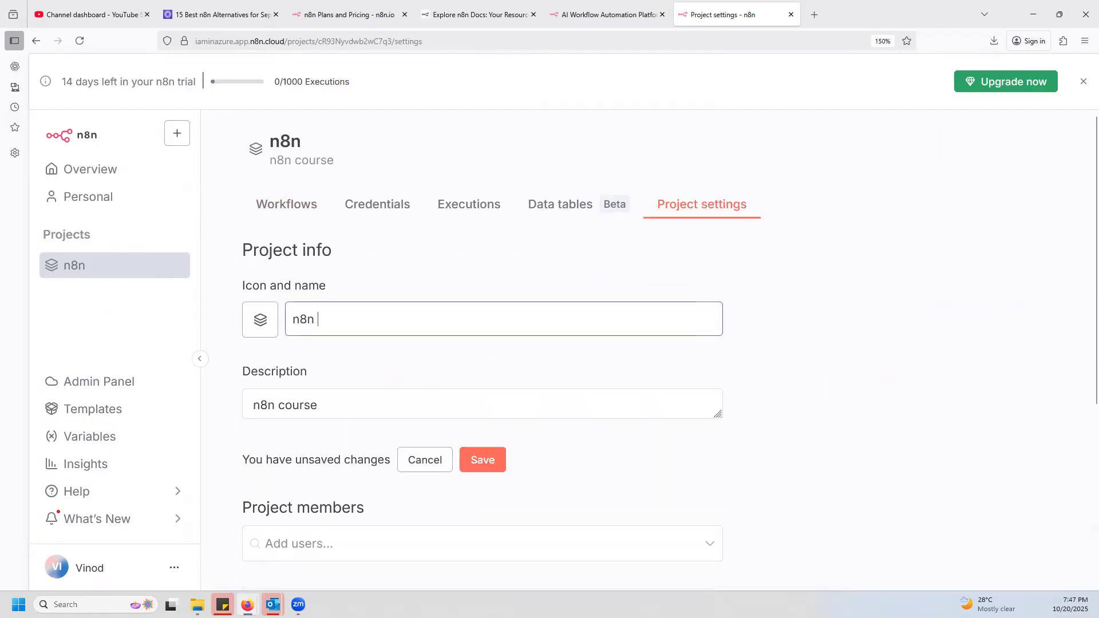
text(Series)
click(491, 465)
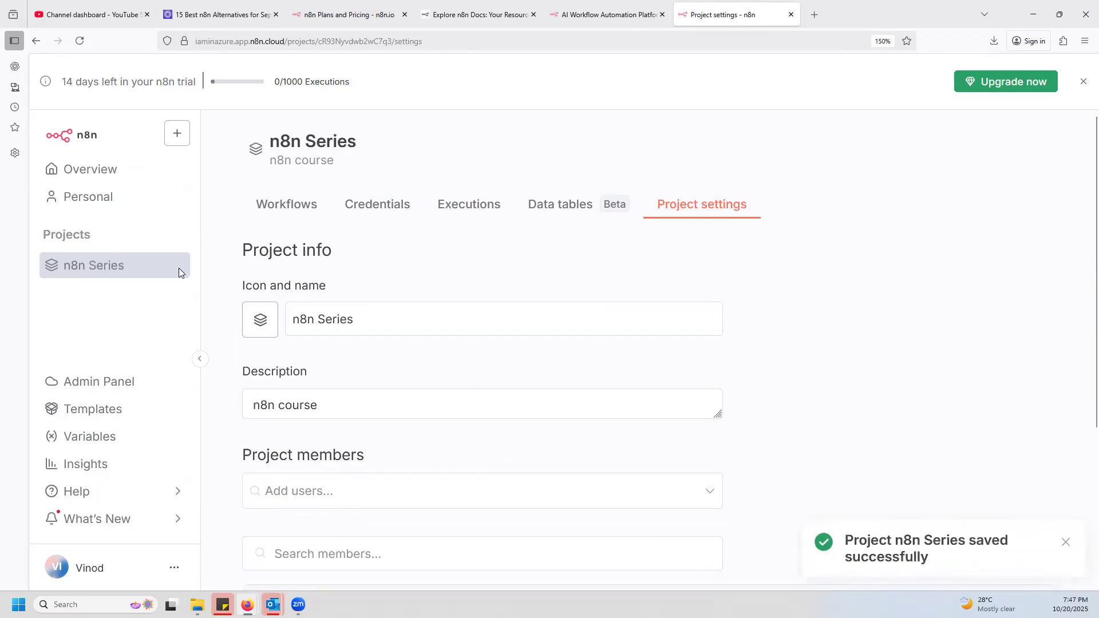
click(115, 268)
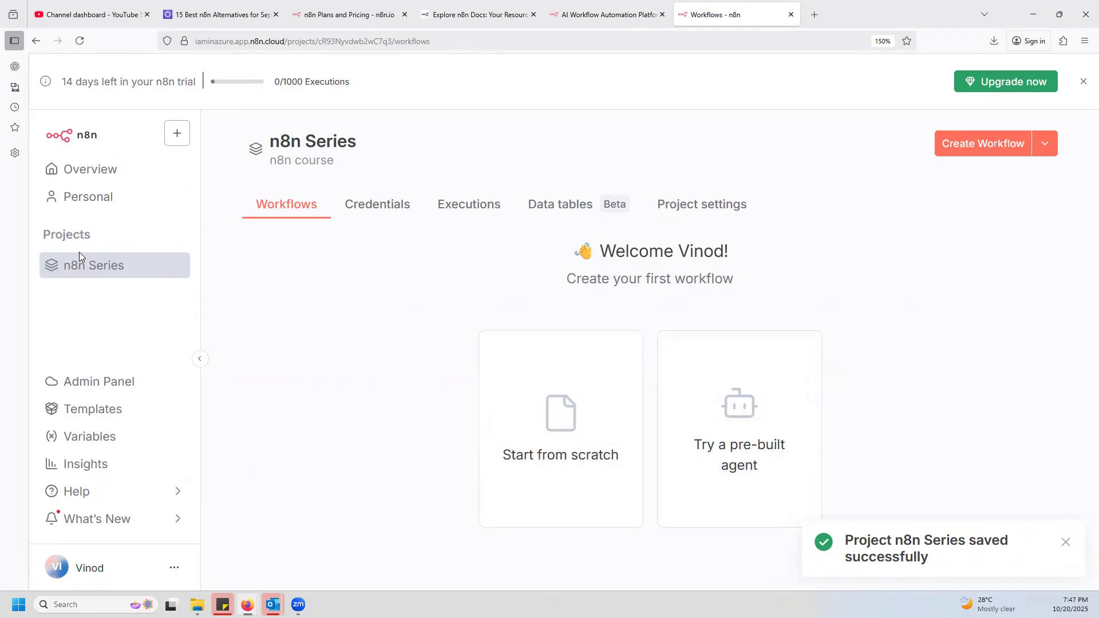
Create a folder named "Day-1" in the n8n Series project, leaving the blank workflow opened at project level unsaved.
click(981, 145)
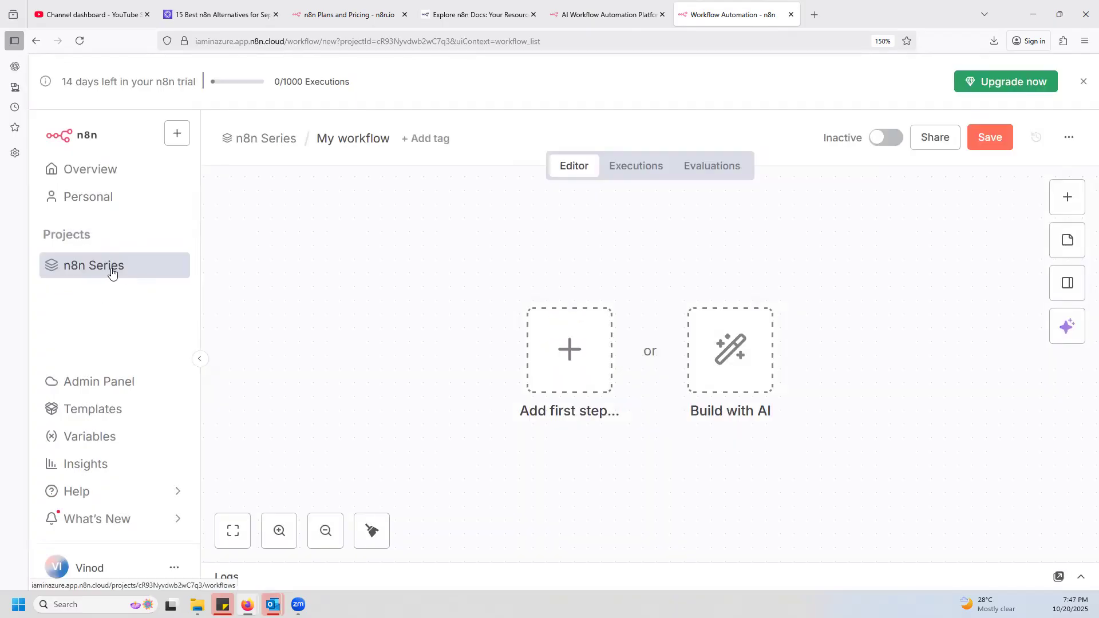
click(263, 143)
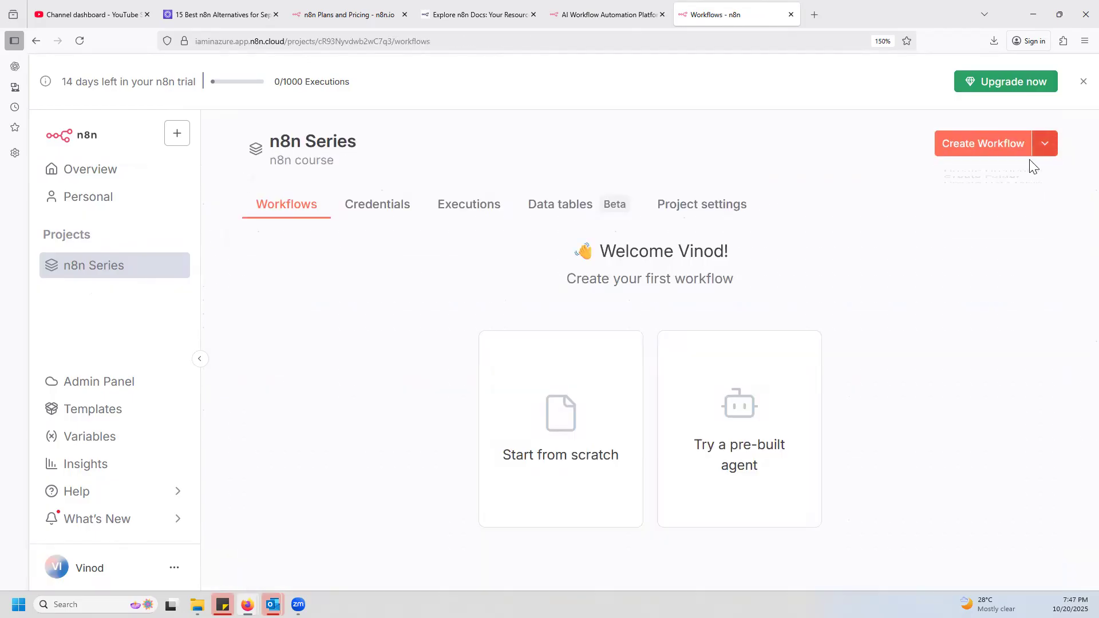
click(994, 212)
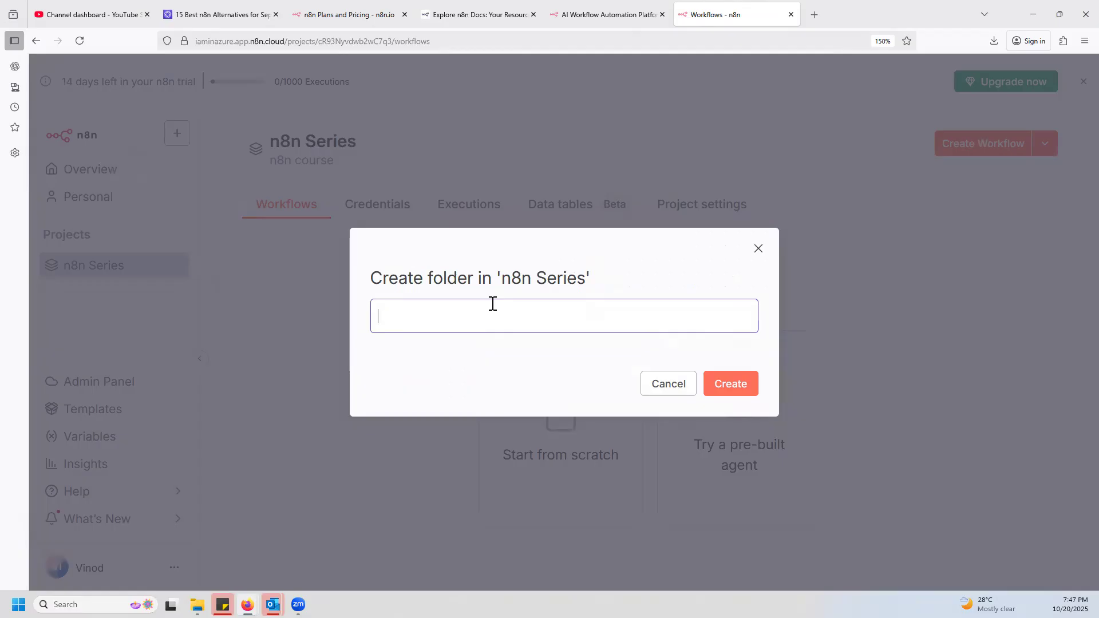
text(Day-1)
click(731, 382)
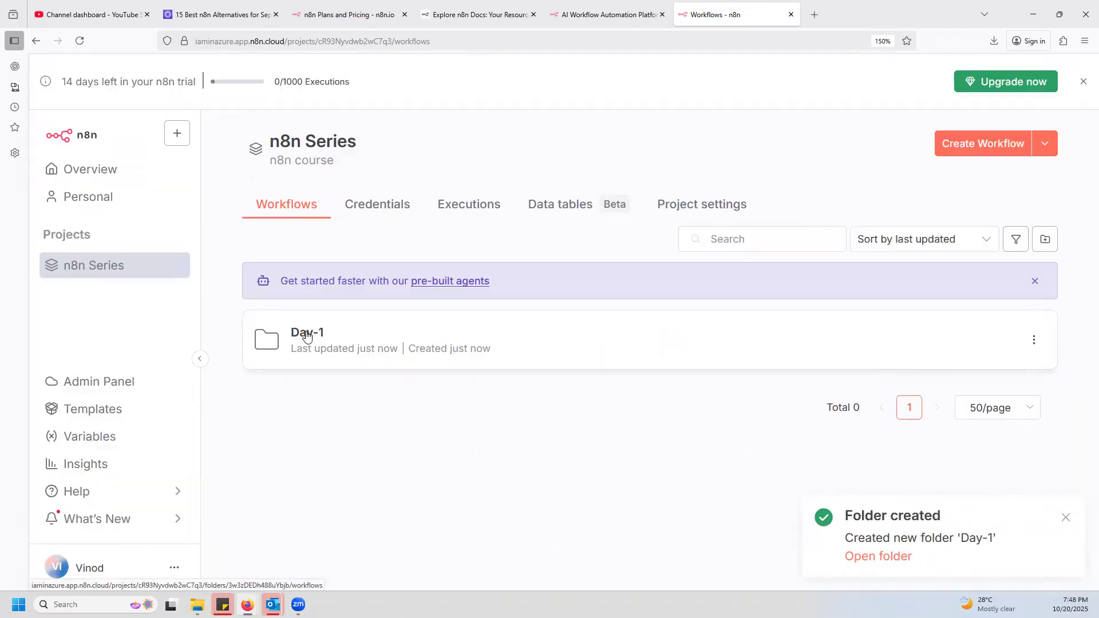
Create a new workflow inside the Day-1 folder and look at its Build with AI assistant, including the credits information, before closing the assistant.
click(307, 337)
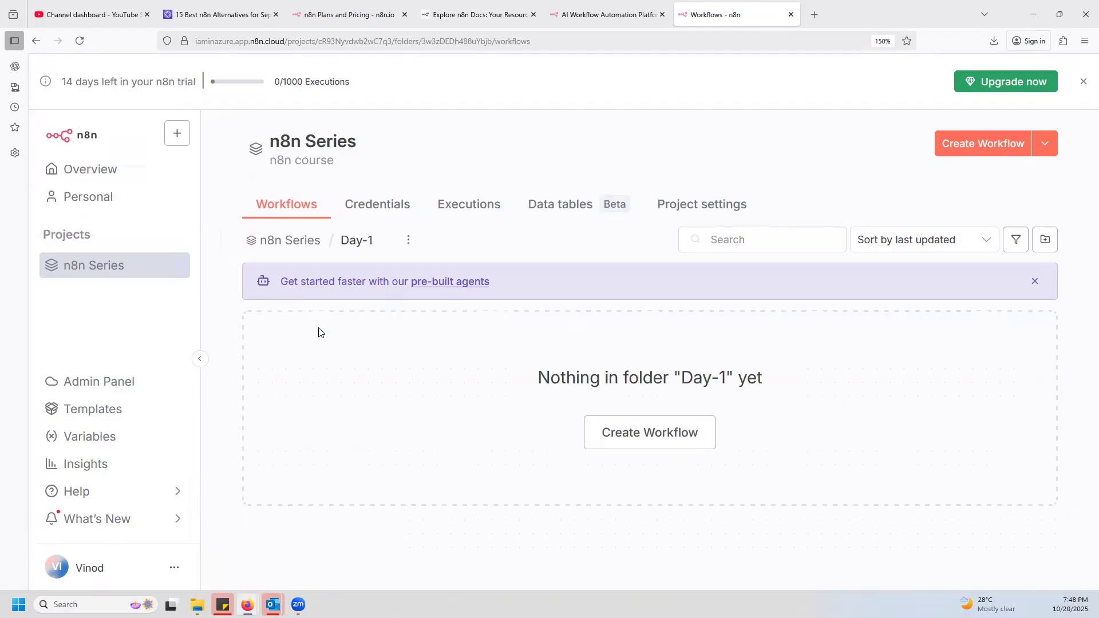
click(647, 434)
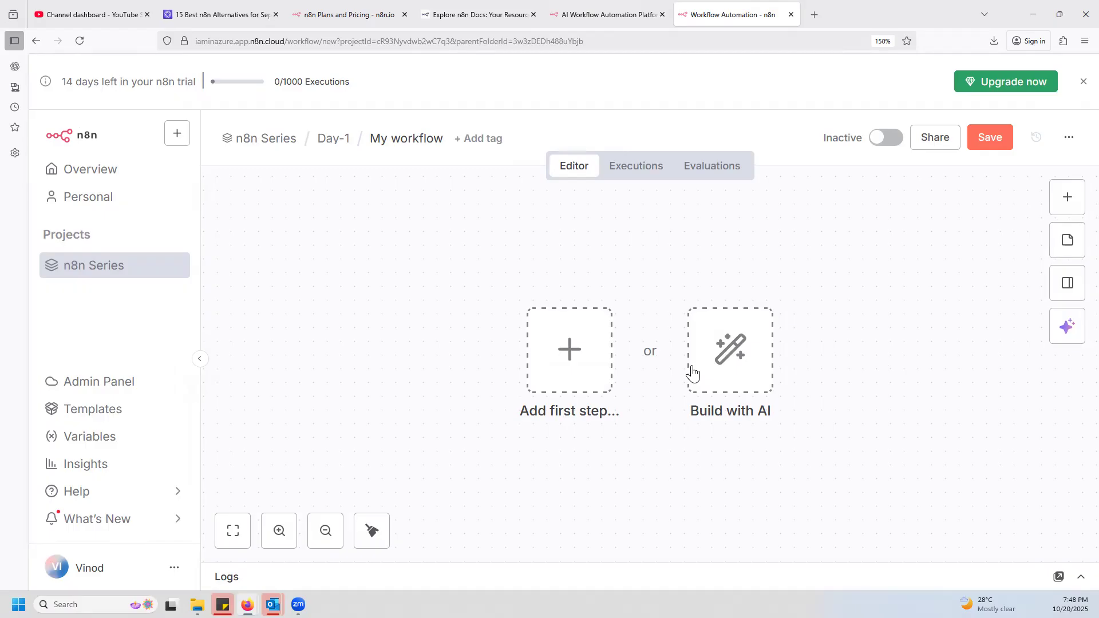
click(733, 353)
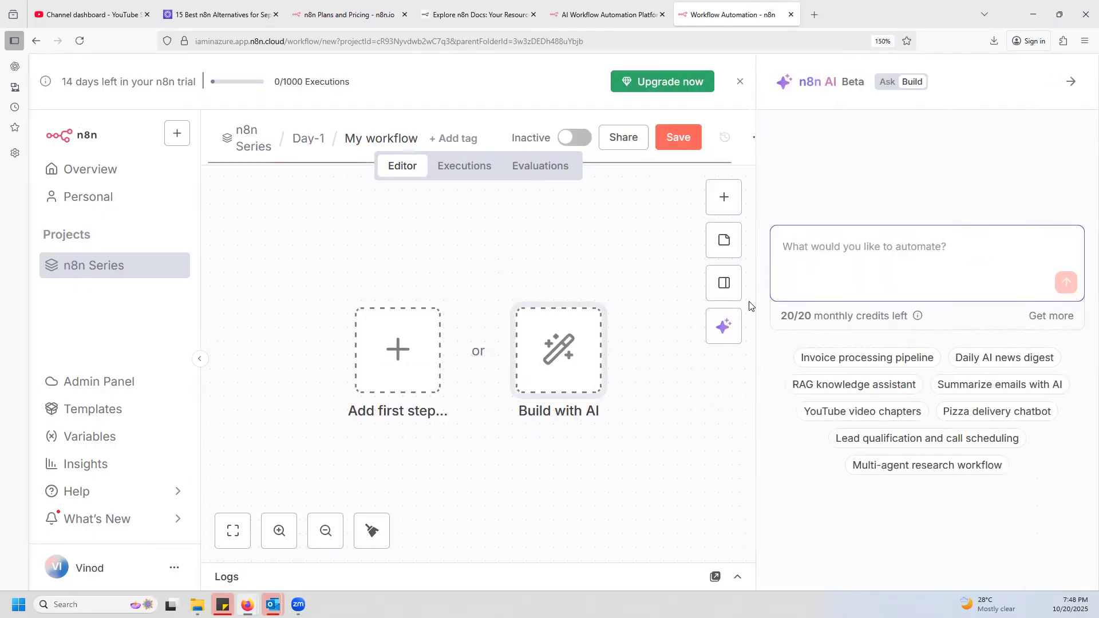
mouse_move(920, 317)
click(1071, 82)
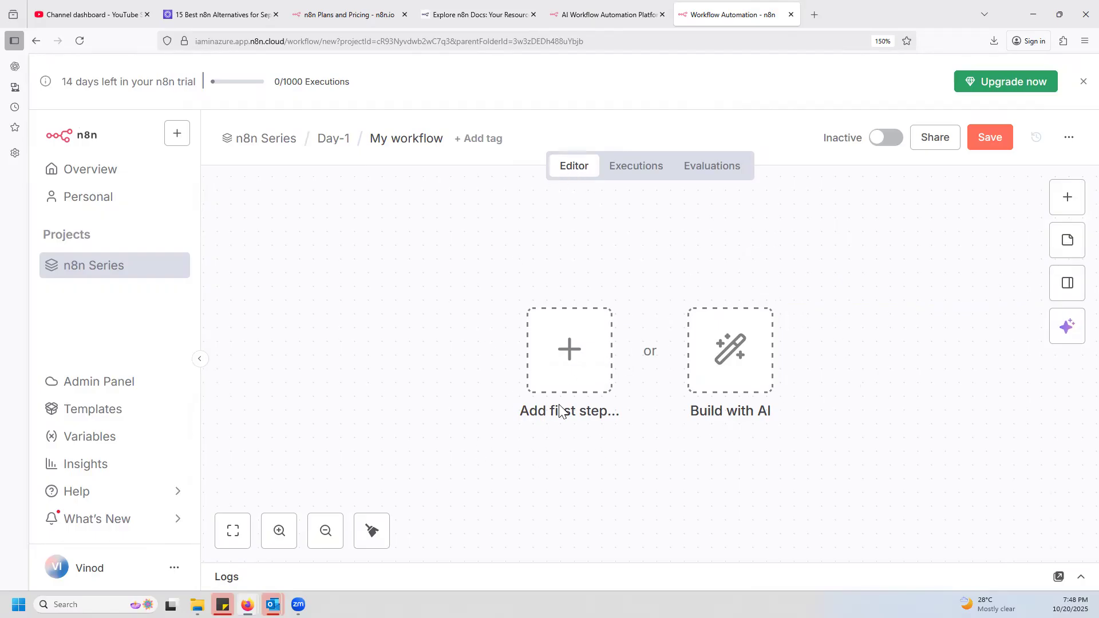
Rename the new workflow in the Day-1 folder to "Basic" and dismiss the resulting notification.
click(418, 142)
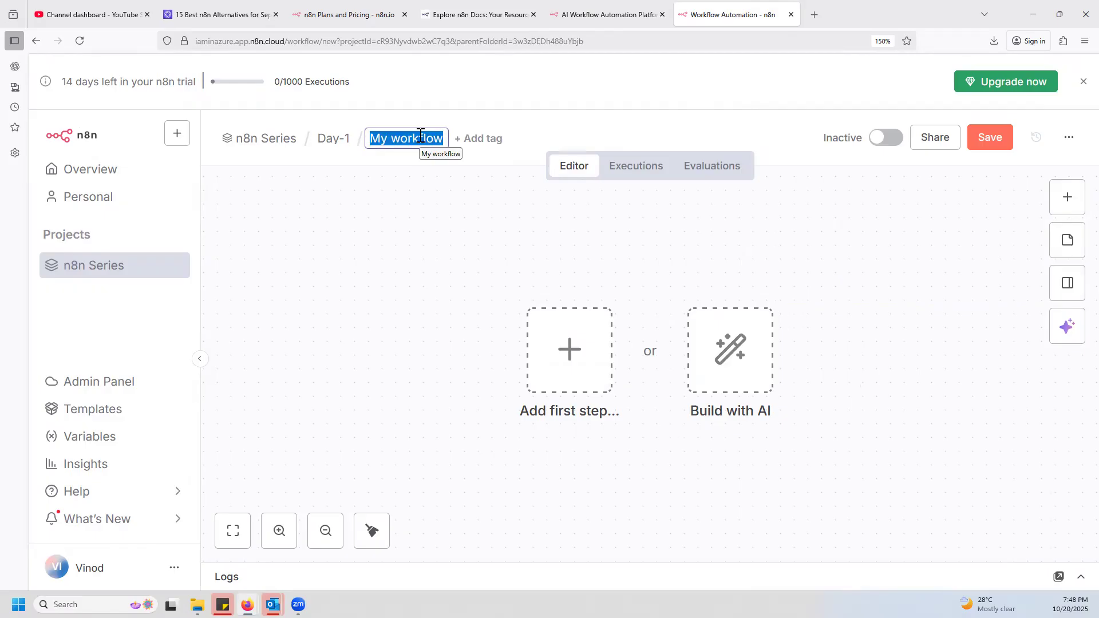
text(Basic)
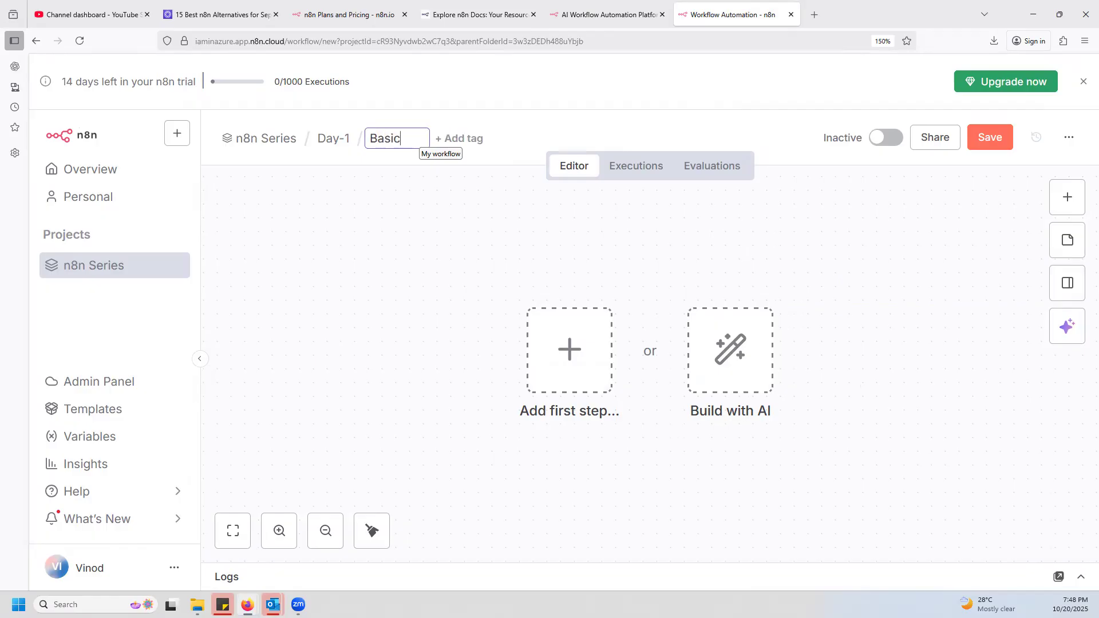
click(418, 250)
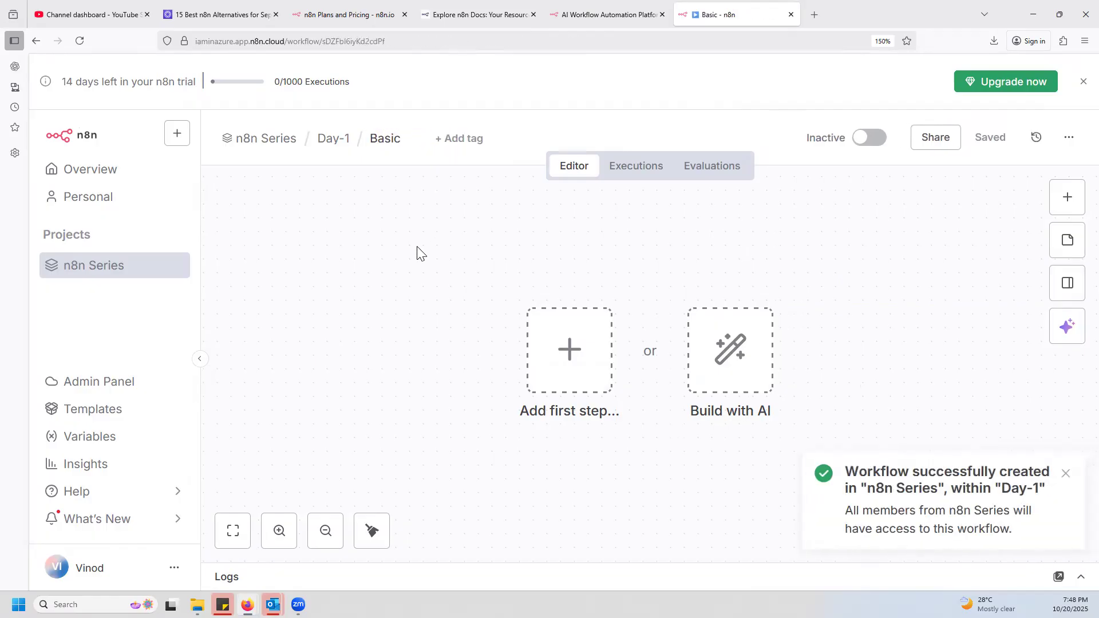
click(1066, 474)
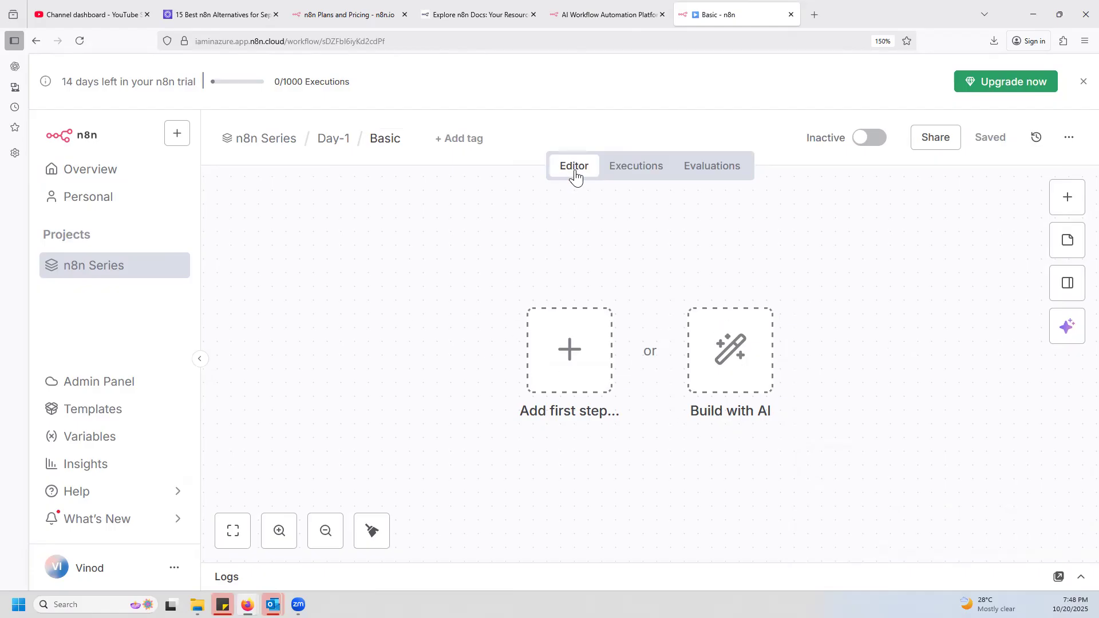
Look at the Basic workflow's Executions and Evaluations views, then return to its Editor.
click(640, 167)
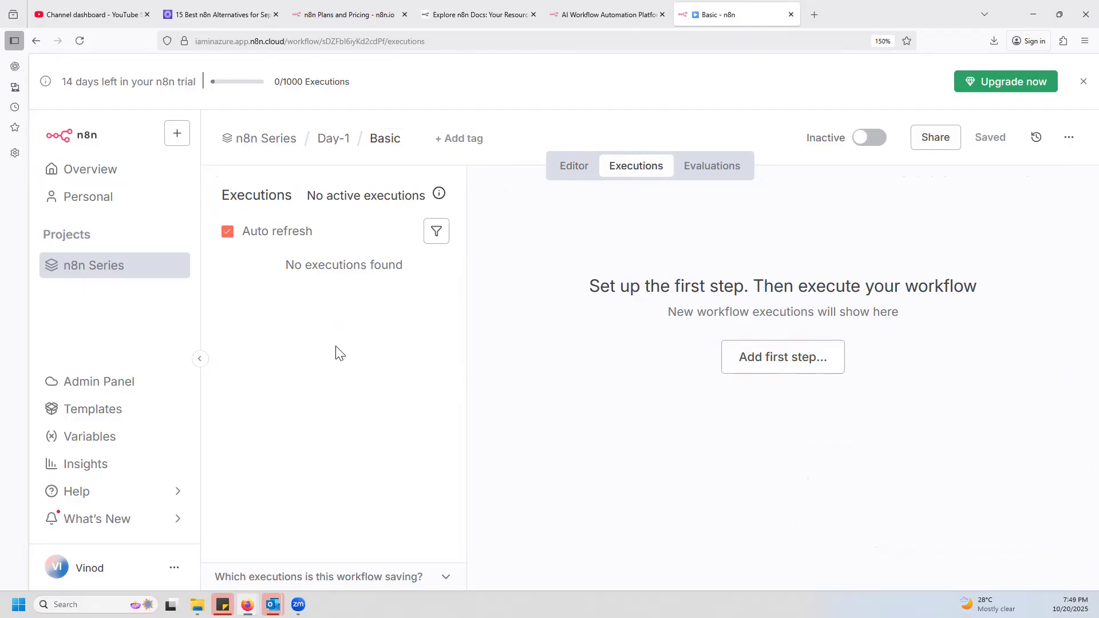
click(739, 175)
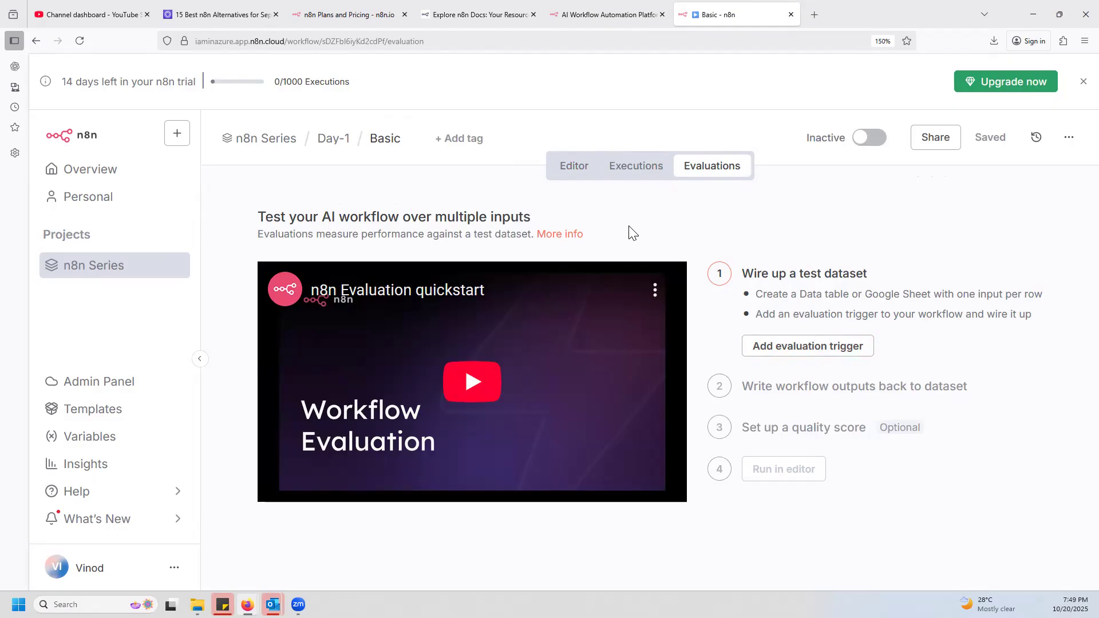
click(574, 167)
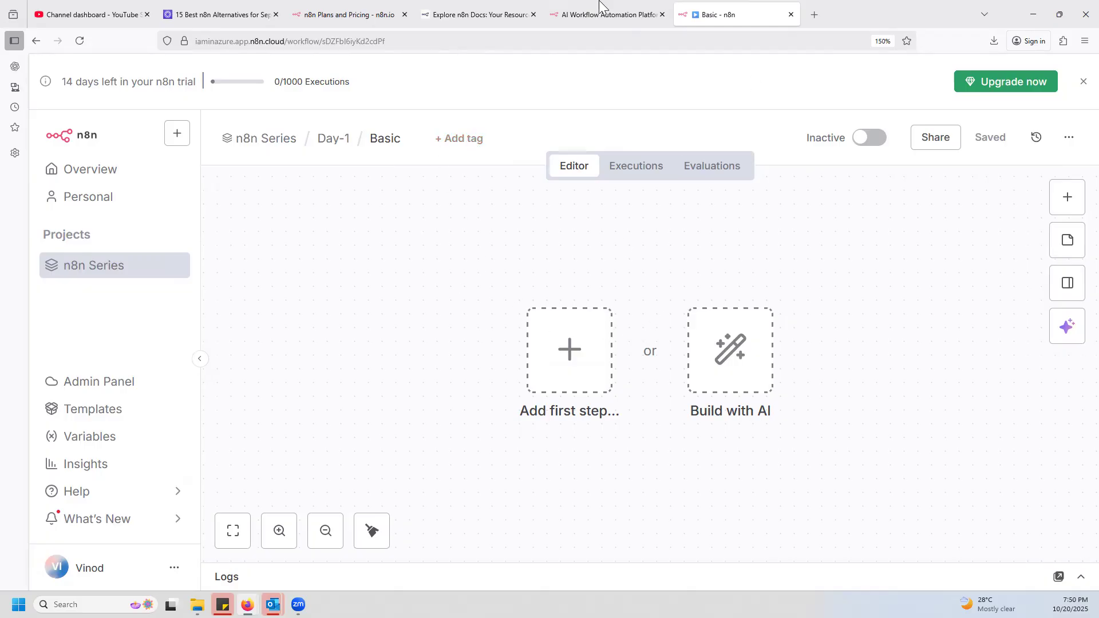
Review the Starter, Pro, Business and Enterprise plans on the n8n pricing page, including their hosting options, and return to the Basic workflow.
click(357, 20)
scroll(741, 355, down, 3)
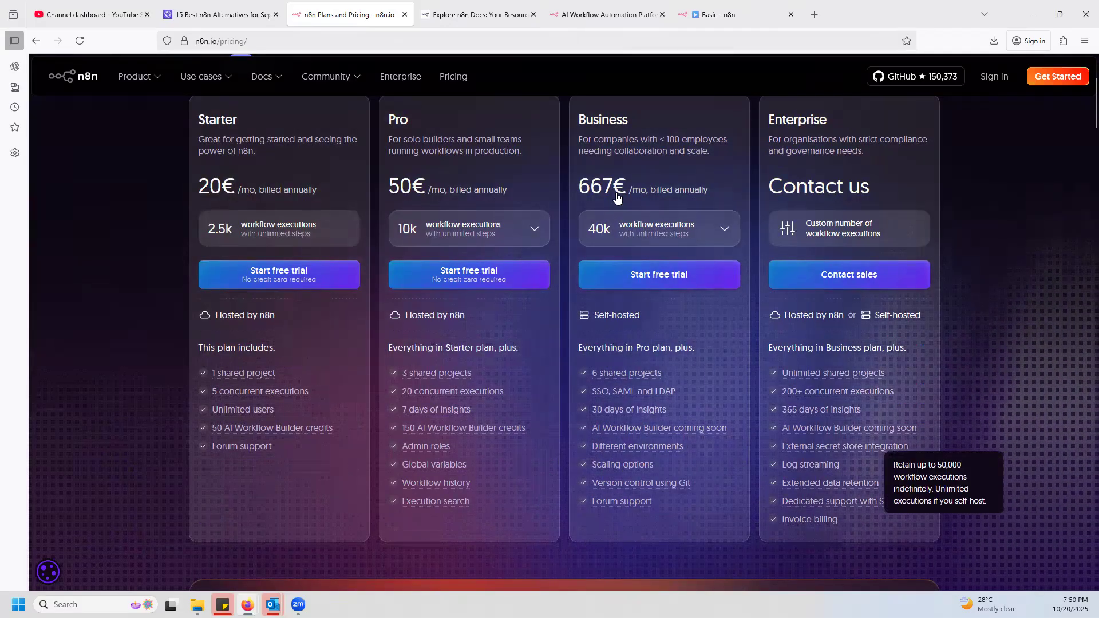
scroll(658, 144, up, 4)
click(736, 16)
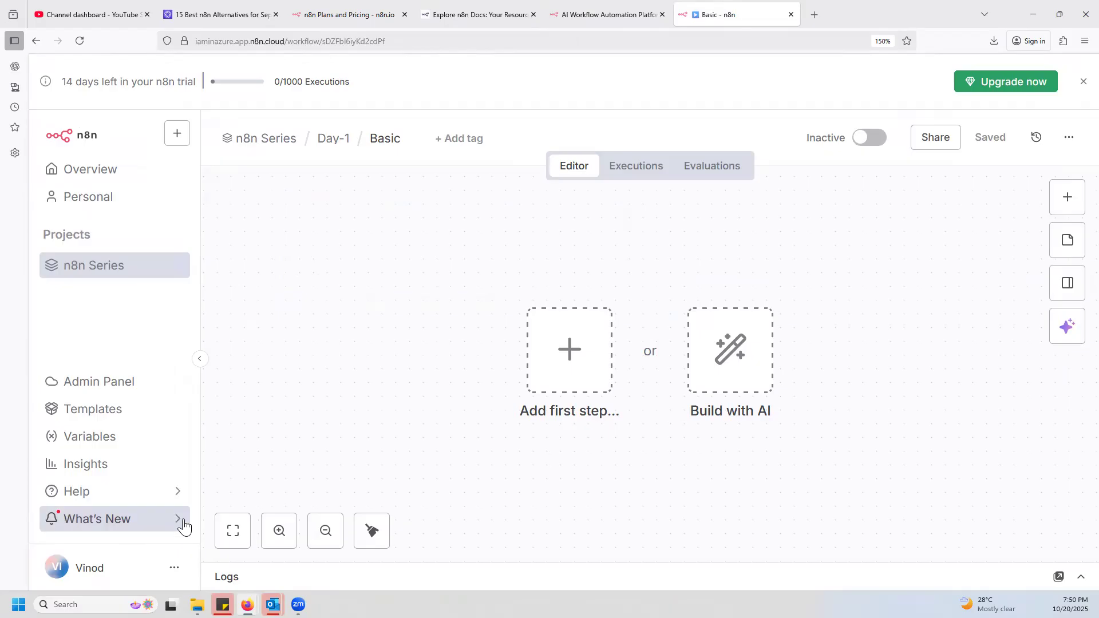
mouse_move(169, 501)
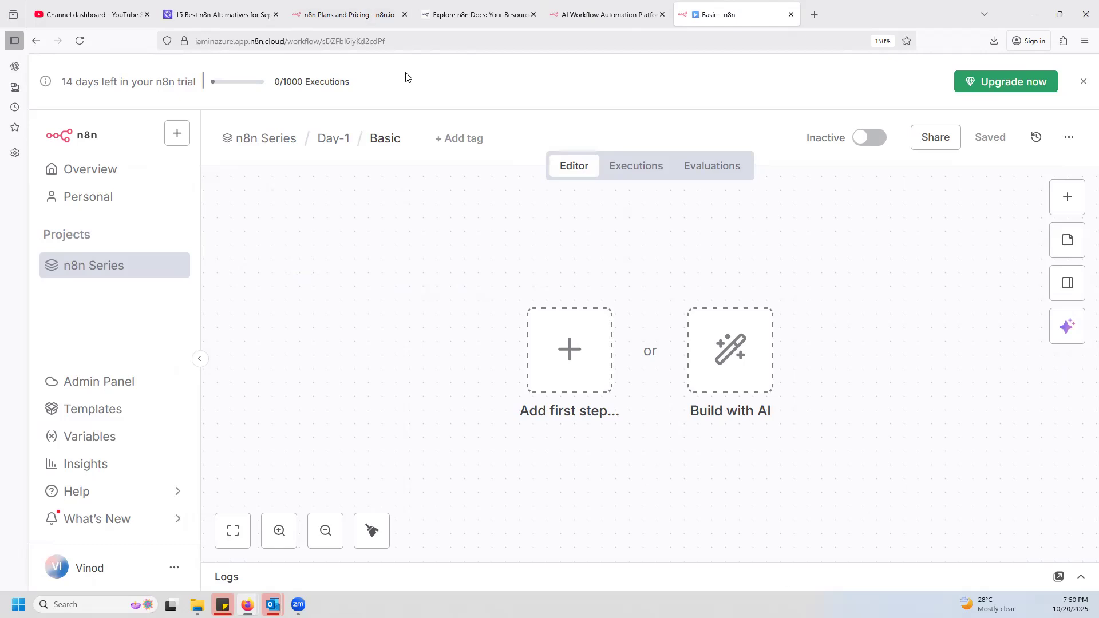
click(371, 14)
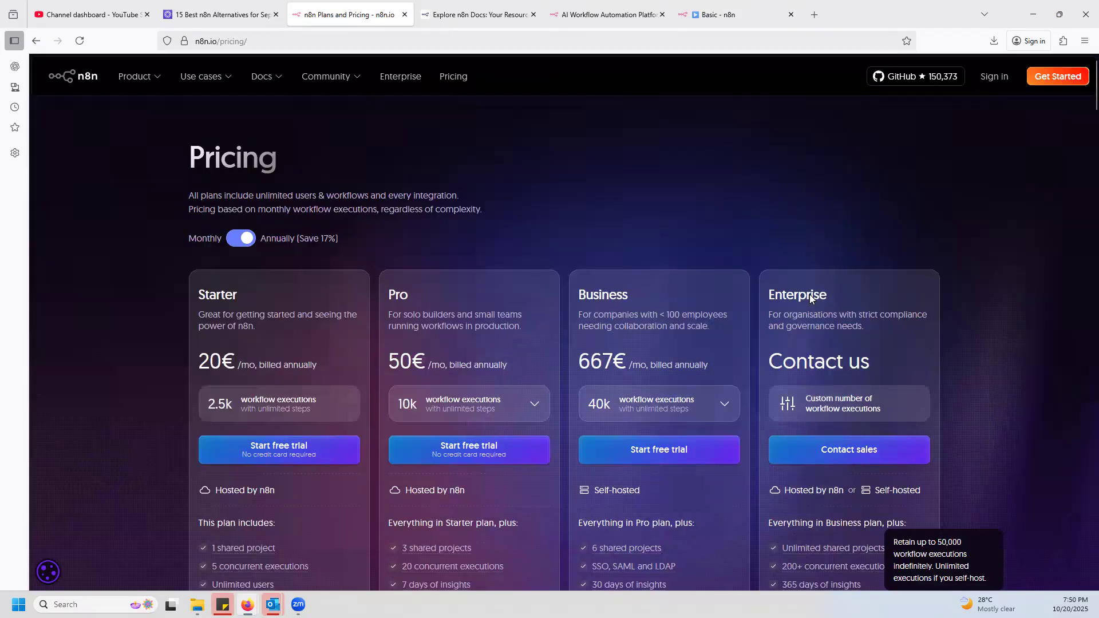
scroll(796, 332, down, 1)
scroll(795, 366, down, 2)
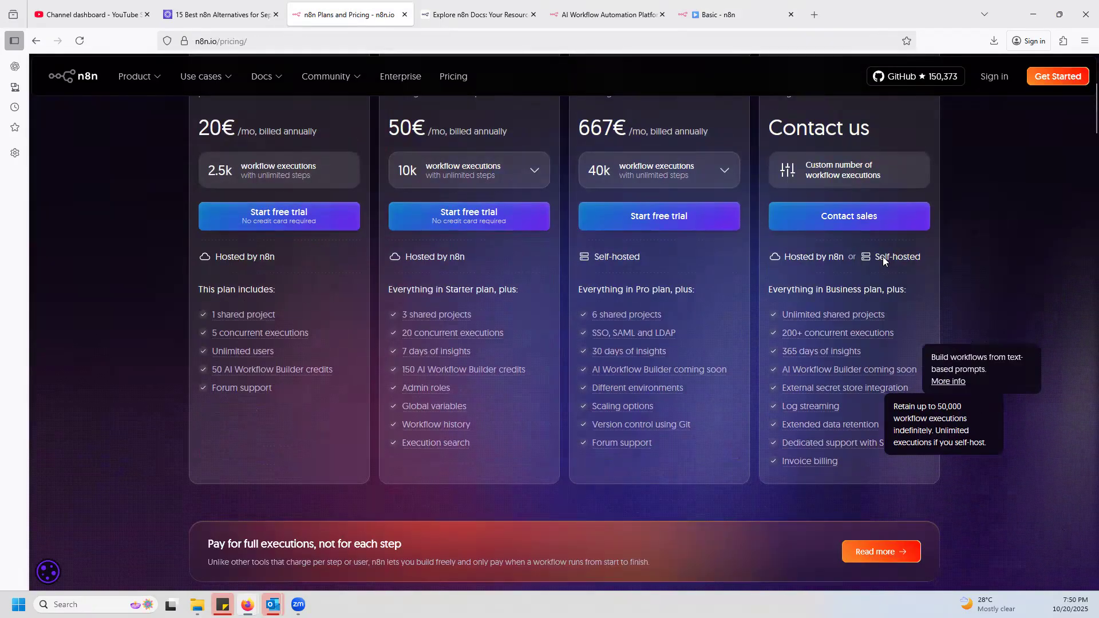
click(723, 15)
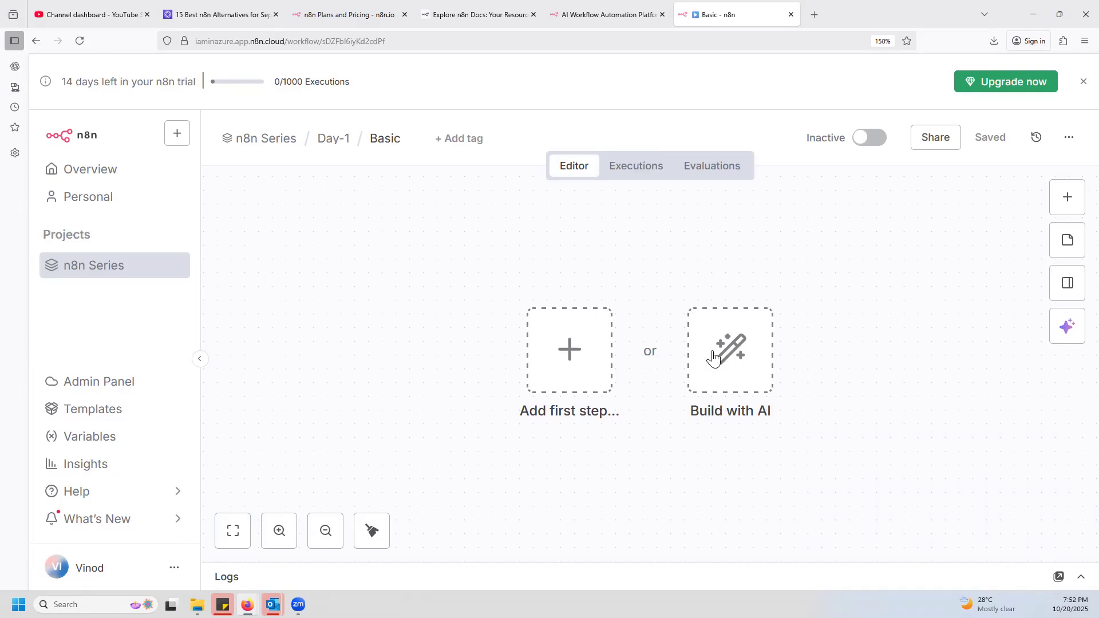
Open the trigger choices for the workflow's first step and read through the available trigger types and their descriptions.
click(573, 355)
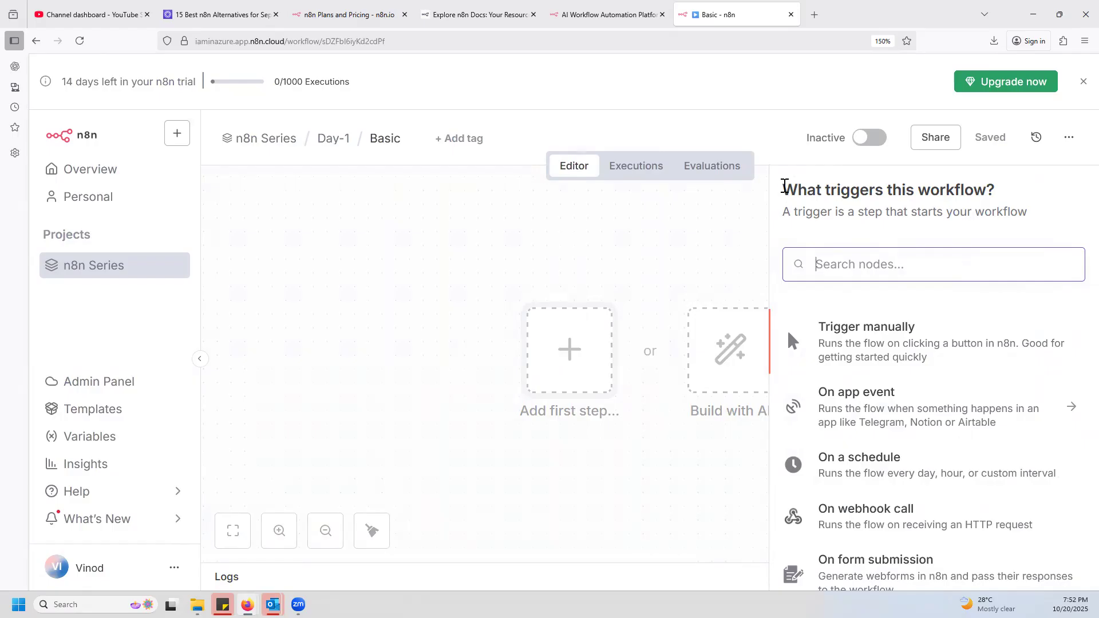
drag(844, 211, 1040, 213)
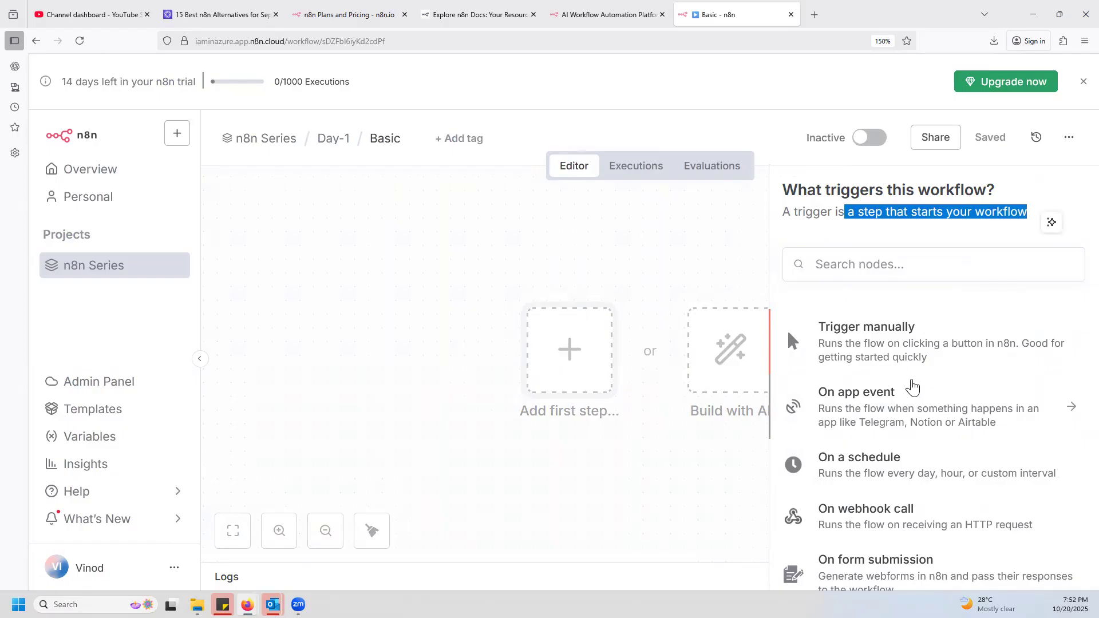
scroll(913, 390, down, 2)
scroll(922, 436, up, 2)
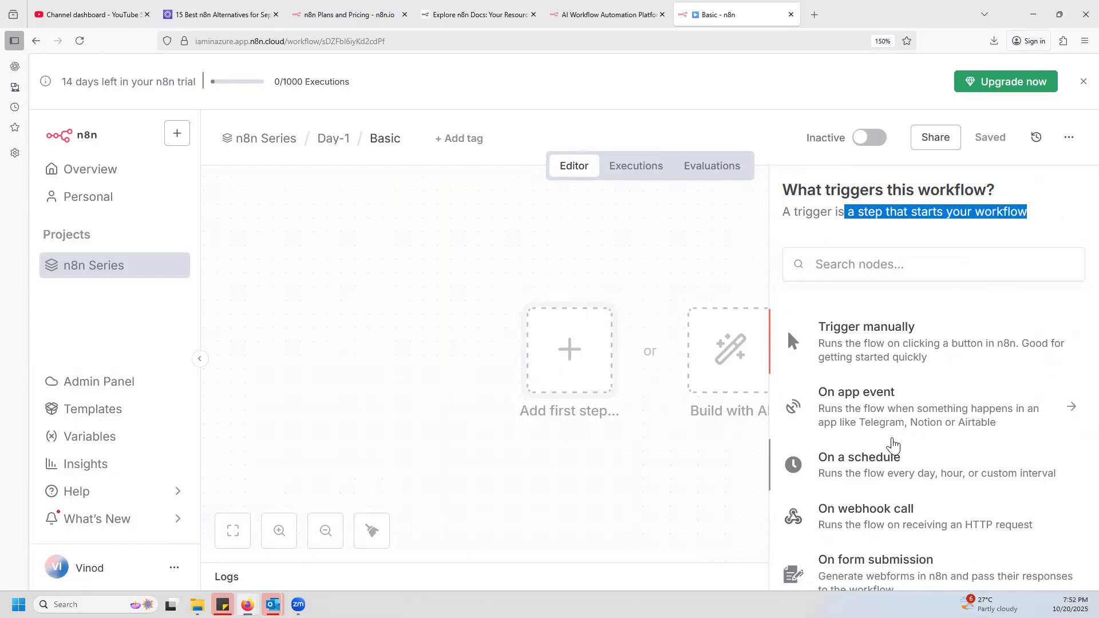
scroll(894, 446, down, 2)
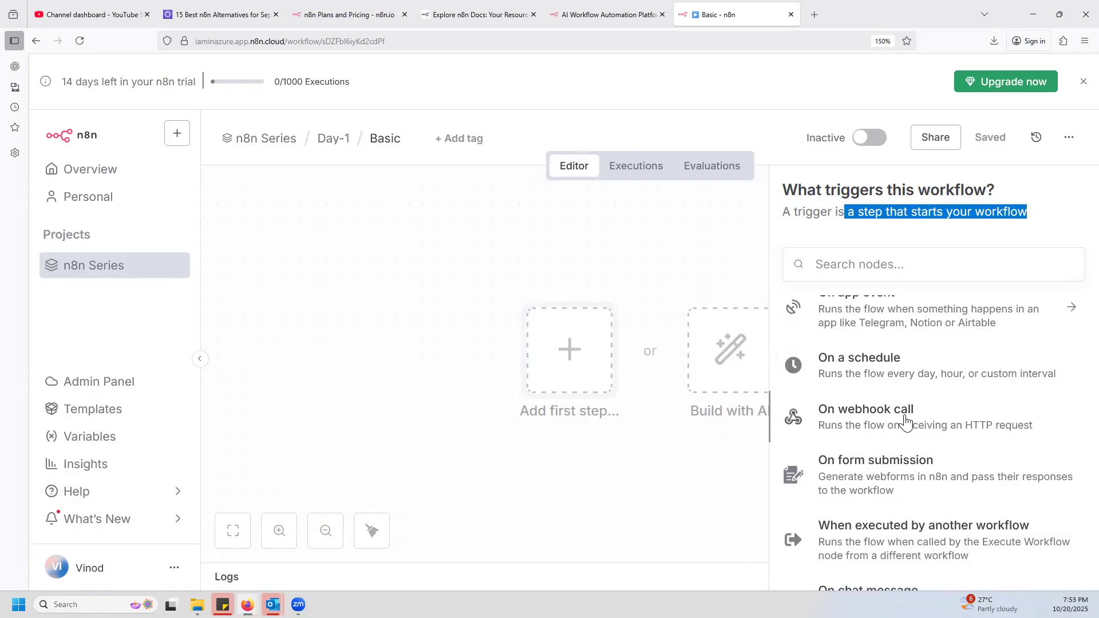
scroll(905, 422, up, 2)
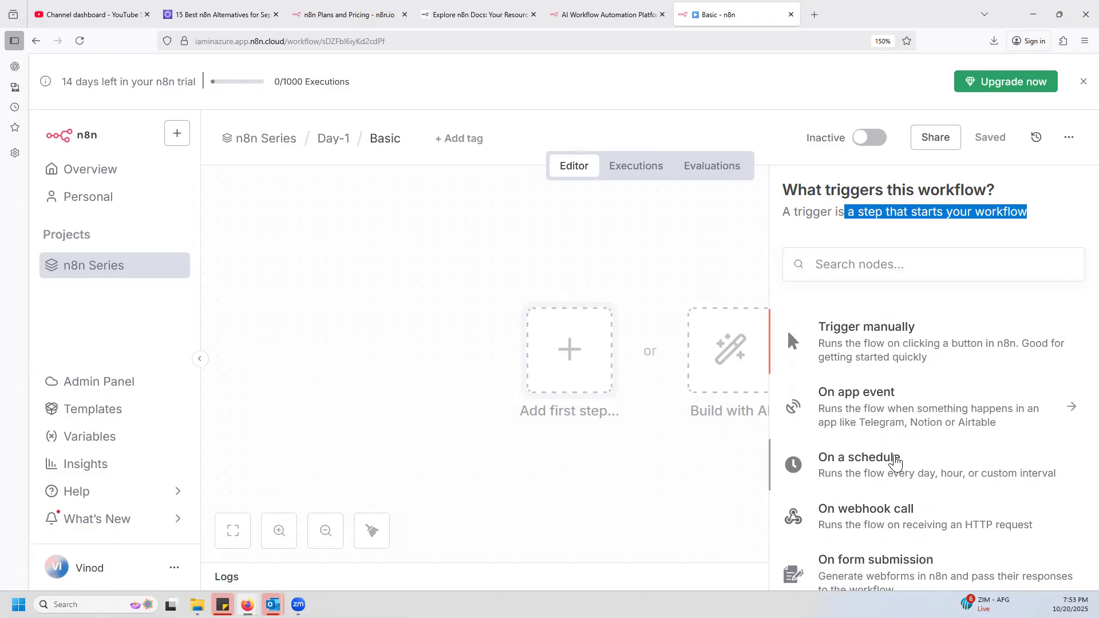
scroll(929, 480, down, 3)
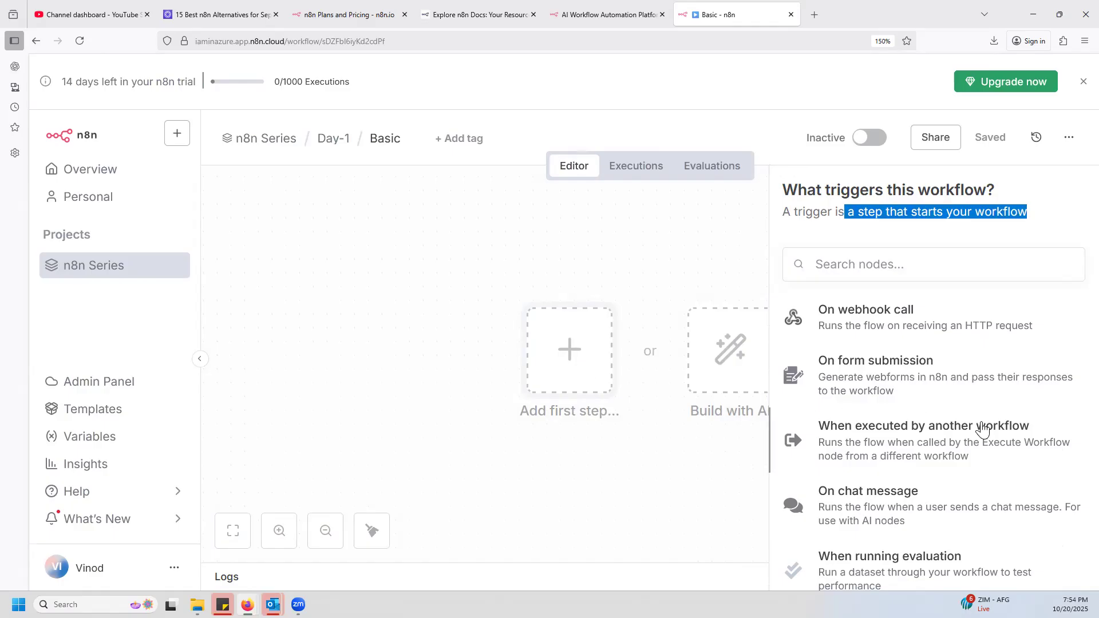
scroll(982, 430, down, 2)
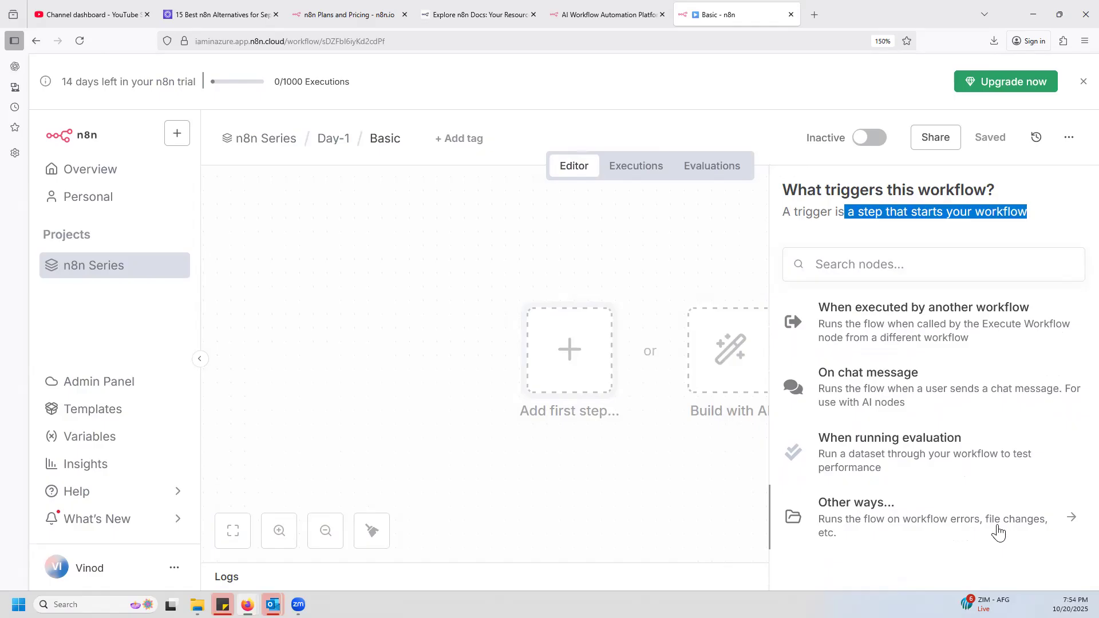
scroll(951, 501, up, 5)
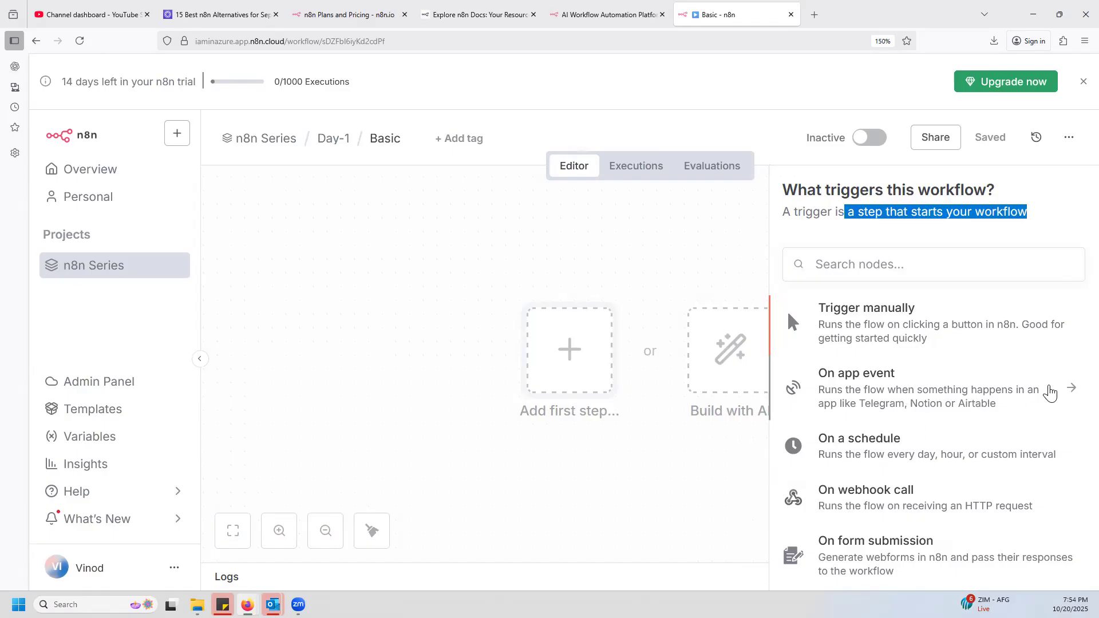
Open the On app event trigger category and browse its alphabetical list of apps.
click(893, 402)
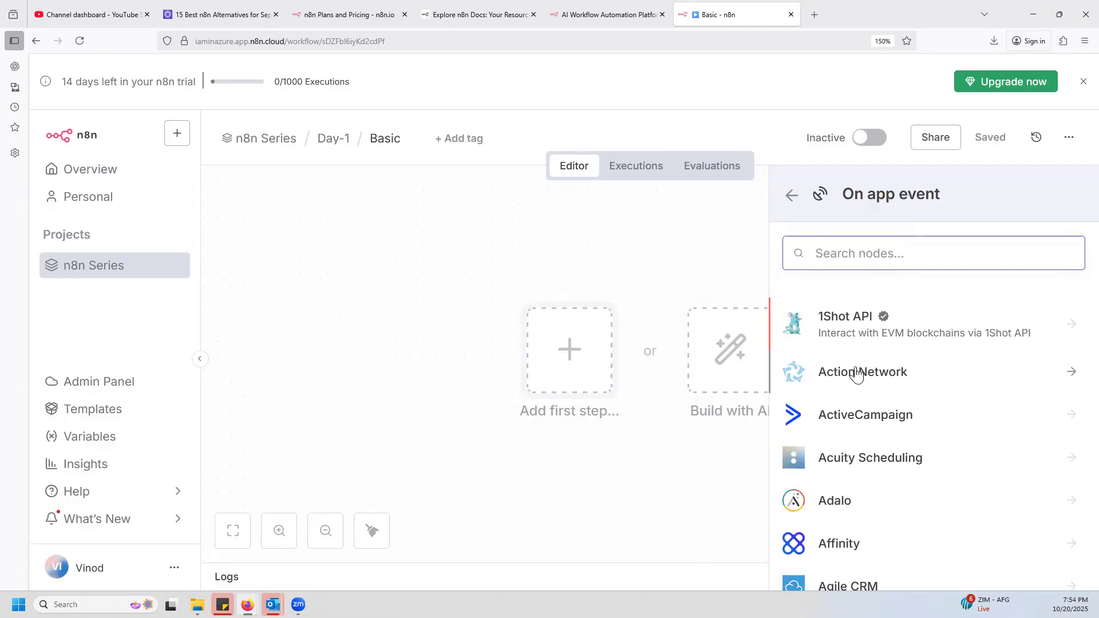
scroll(916, 476, down, 10)
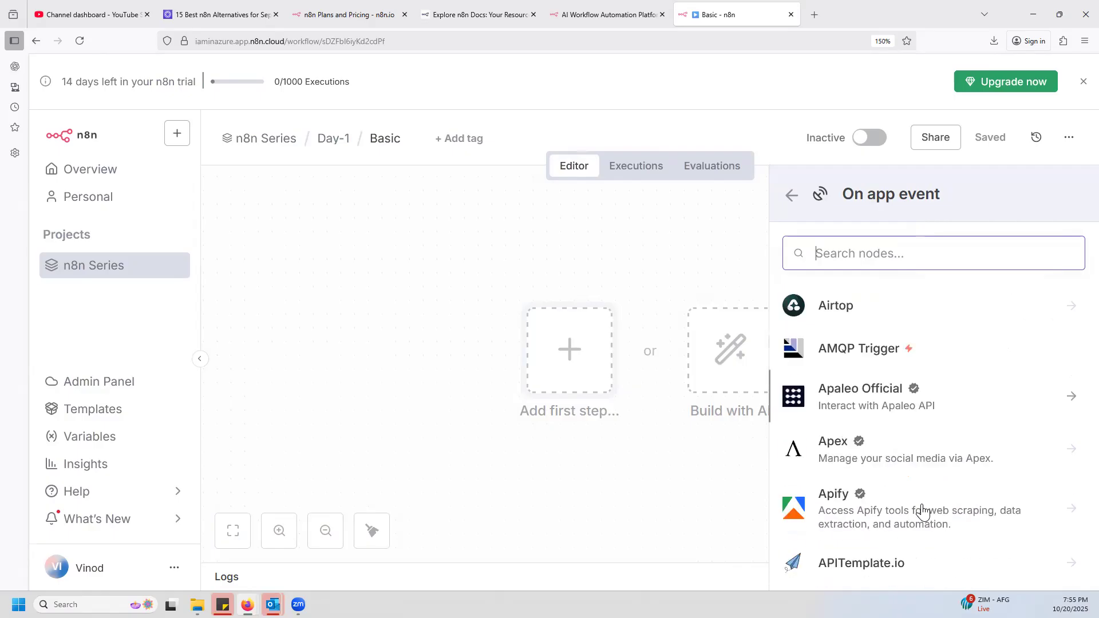
scroll(923, 512, down, 5)
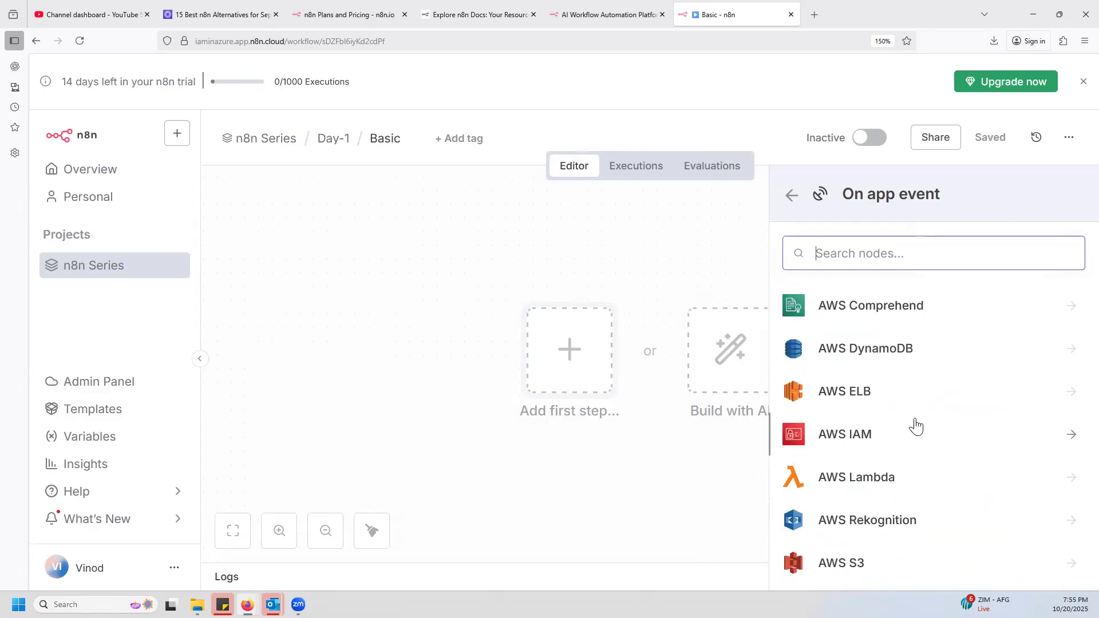
scroll(916, 426, down, 12)
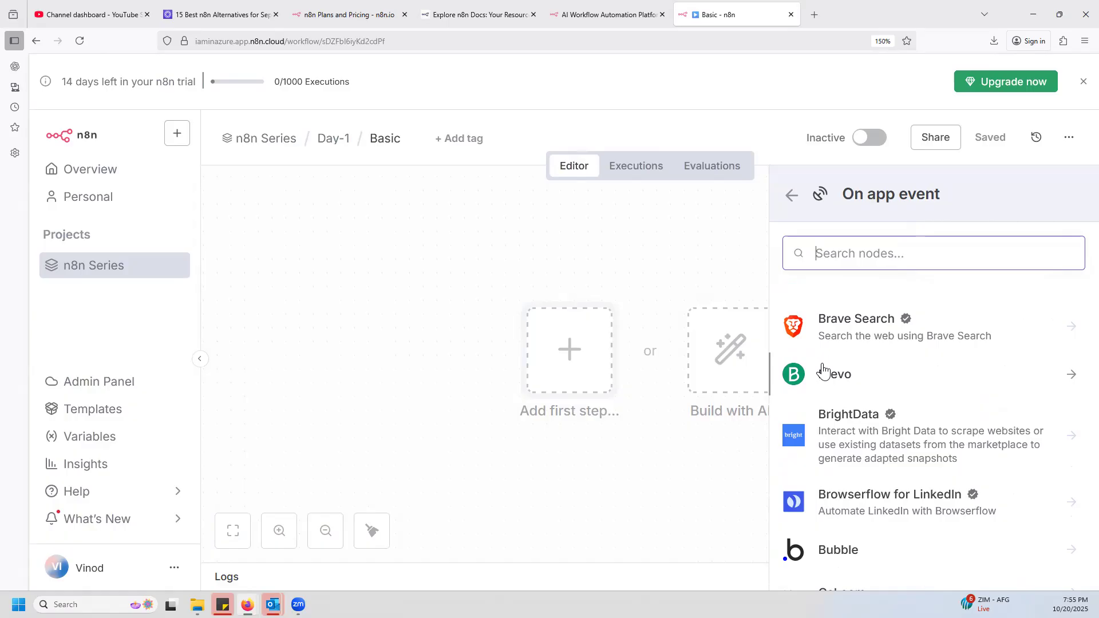
scroll(994, 455, down, 3)
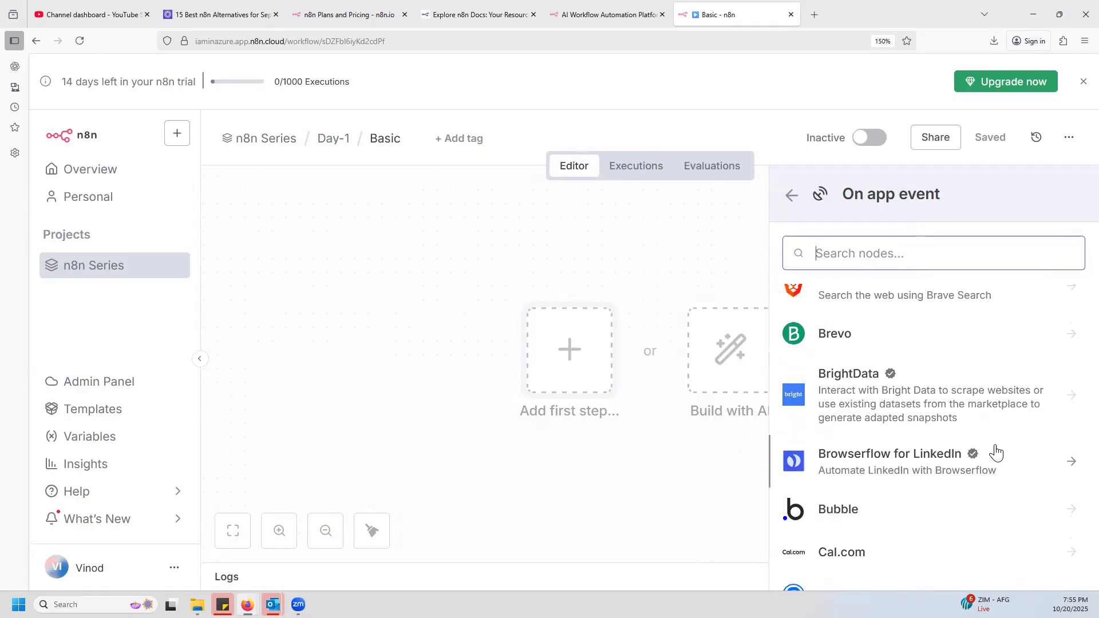
scroll(931, 500, down, 2)
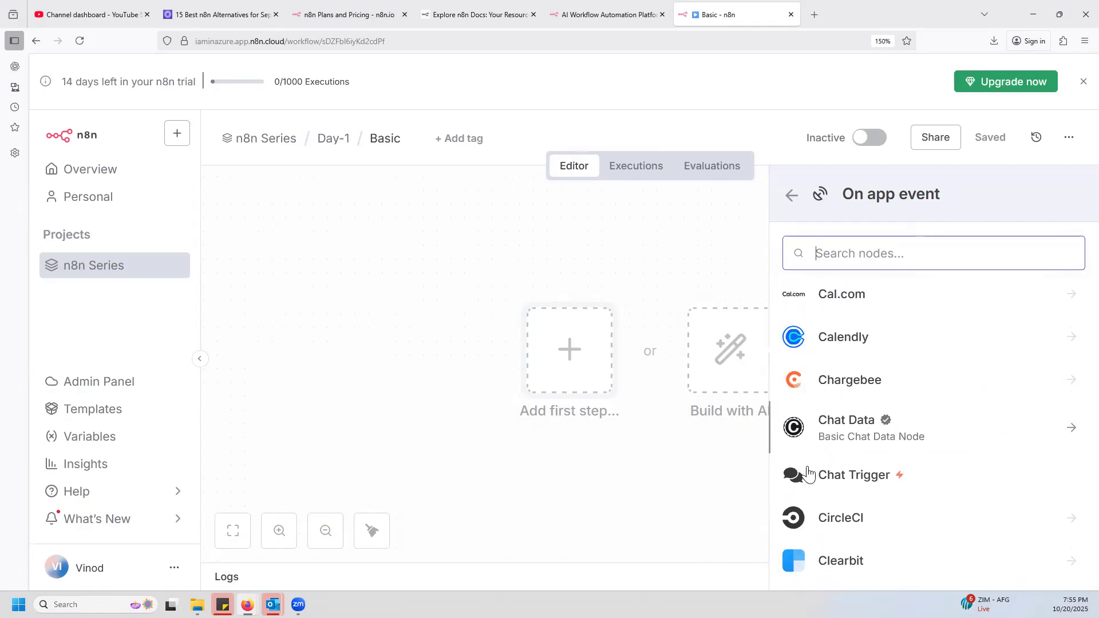
scroll(945, 452, down, 5)
Examine Clockify's triggers and expand its list of actions, then return to the On app event apps.
click(1075, 351)
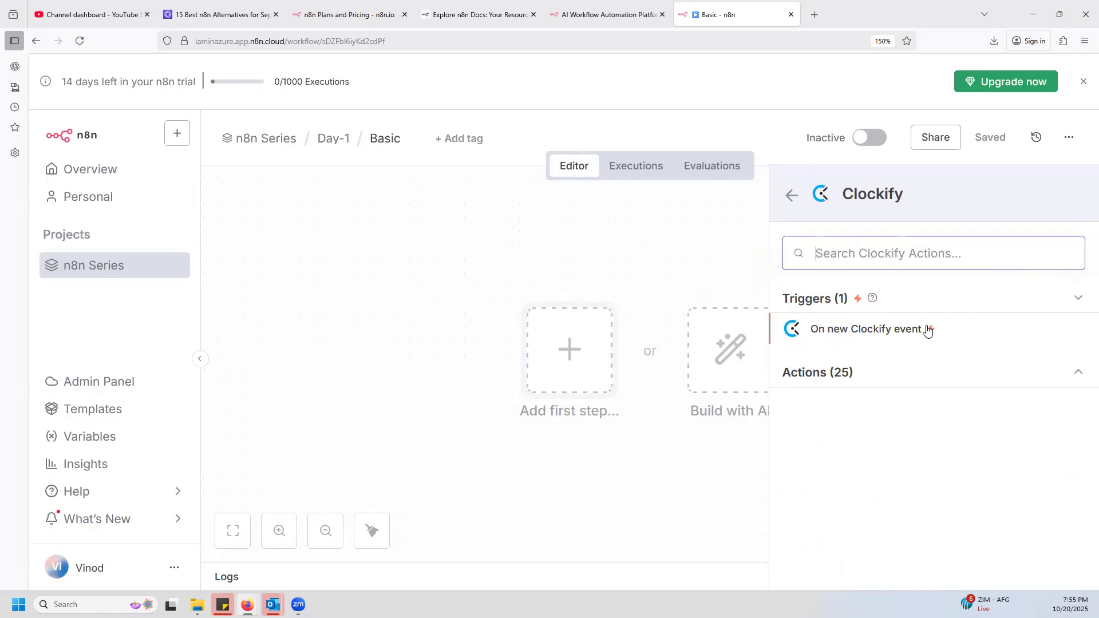
click(1078, 374)
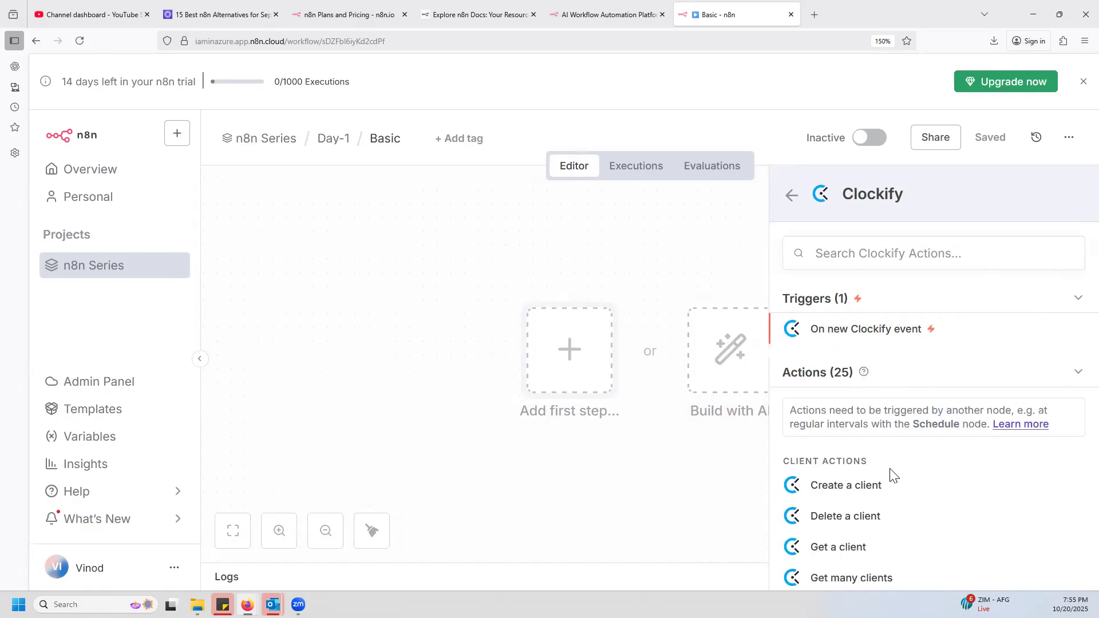
scroll(877, 532, down, 5)
scroll(877, 518, down, 5)
scroll(876, 518, up, 5)
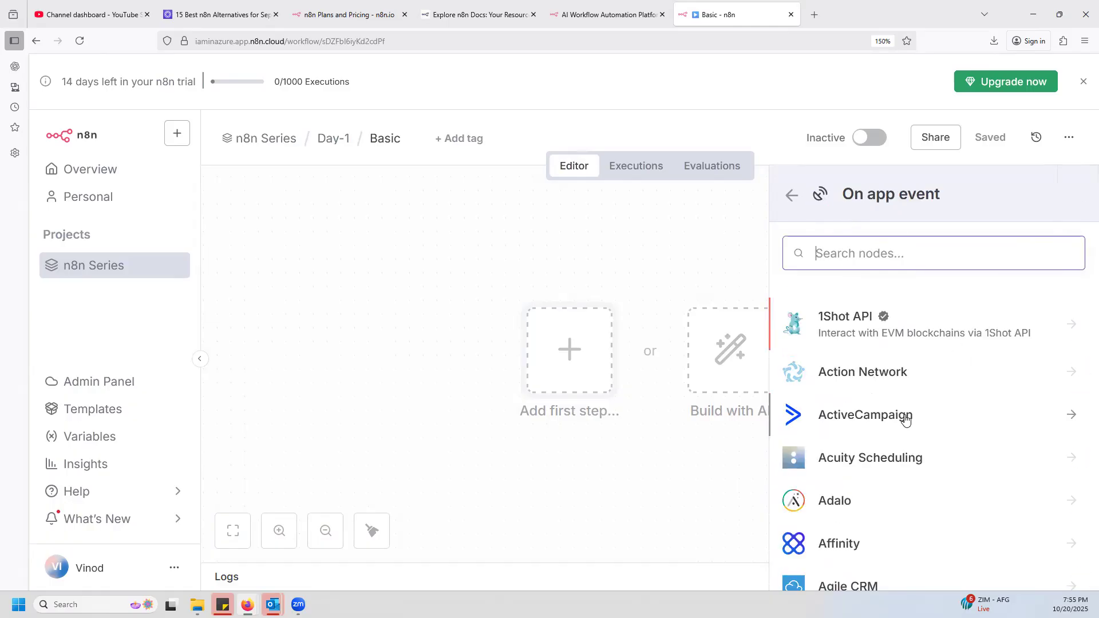
Search the app nodes for "gmail", view Gmail's triggers and actions, then go back and clear the search.
scroll(905, 418, down, 20)
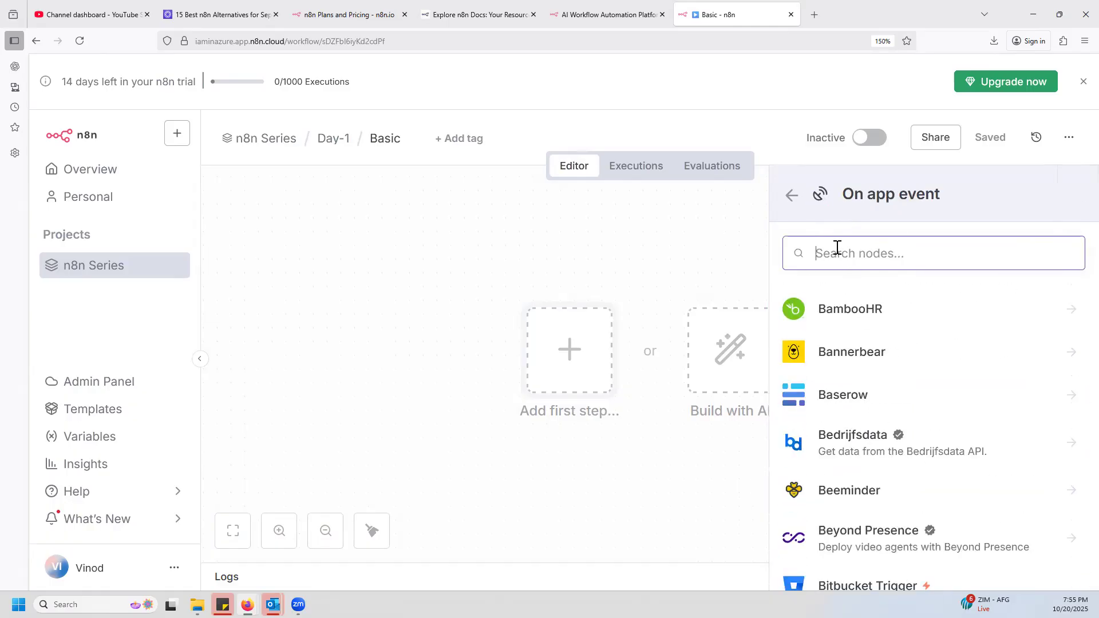
text(gmail)
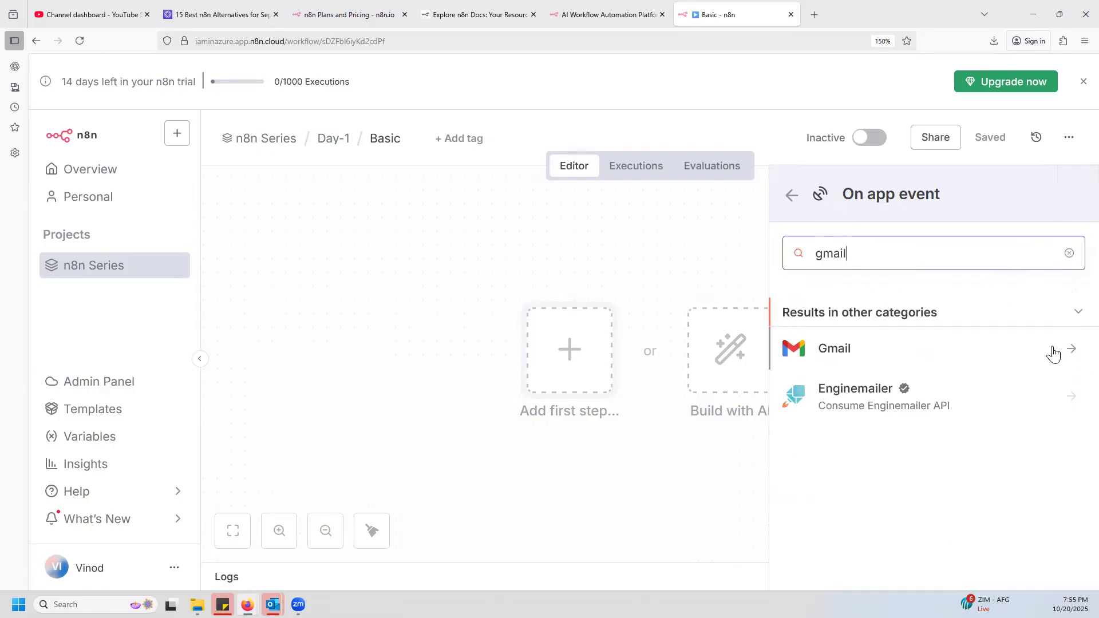
click(842, 353)
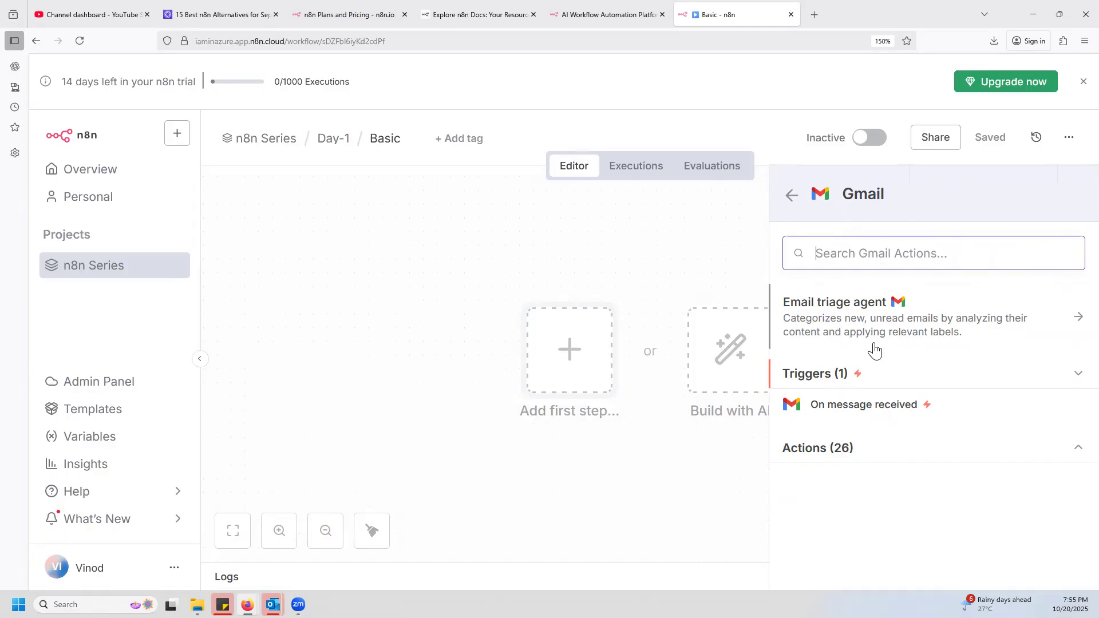
click(789, 199)
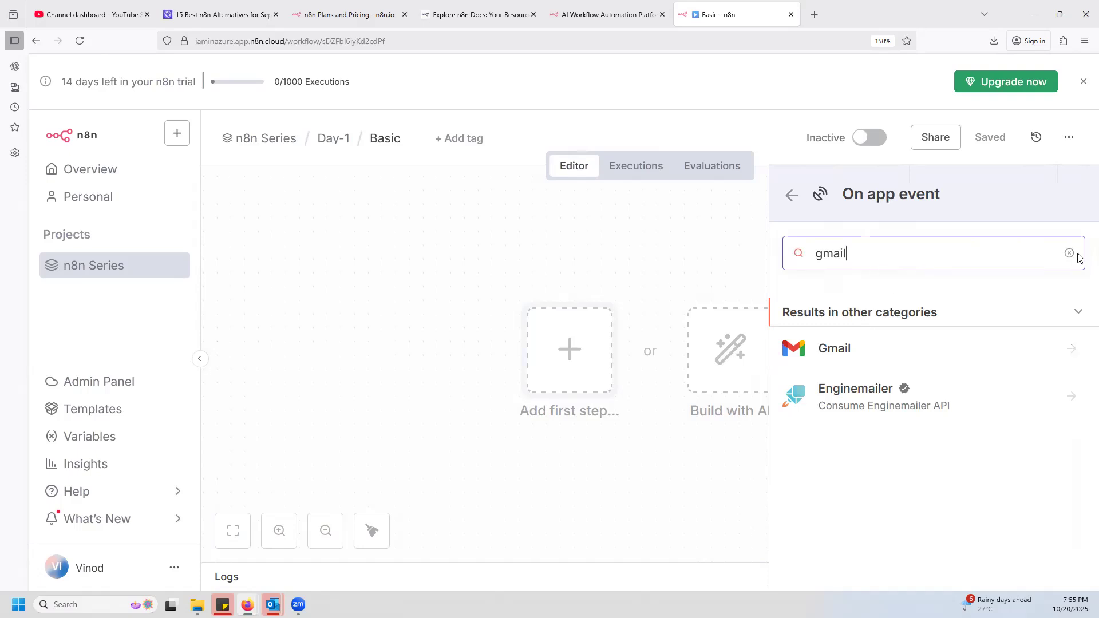
click(1070, 253)
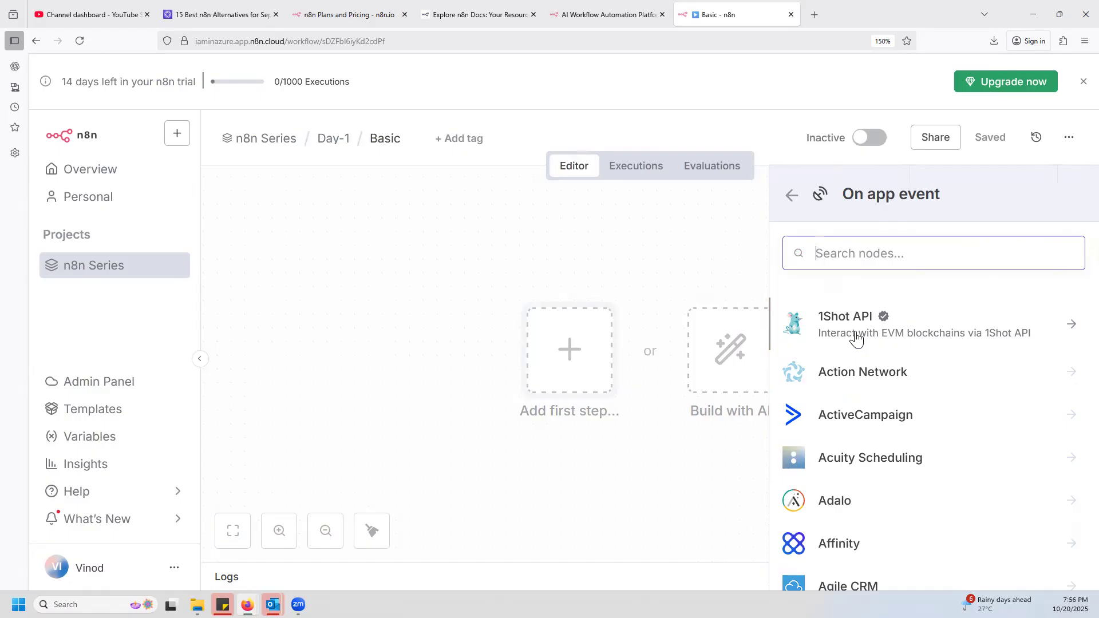
Browse further down the alphabetical On app event list, then close the trigger choices without picking an app.
scroll(864, 412, down, 15)
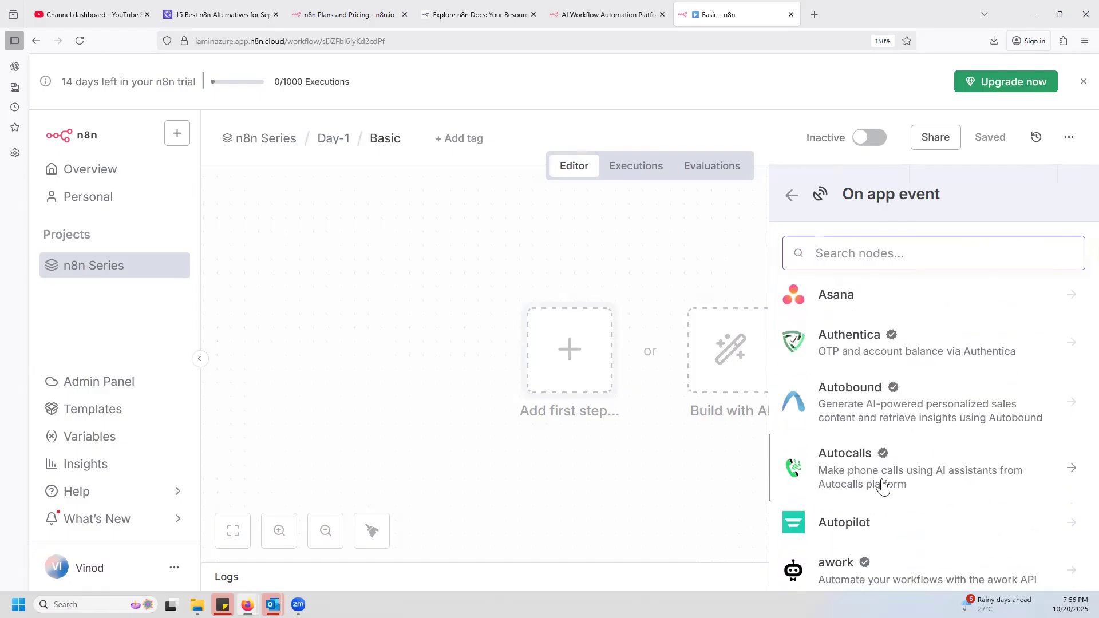
scroll(888, 496, down, 20)
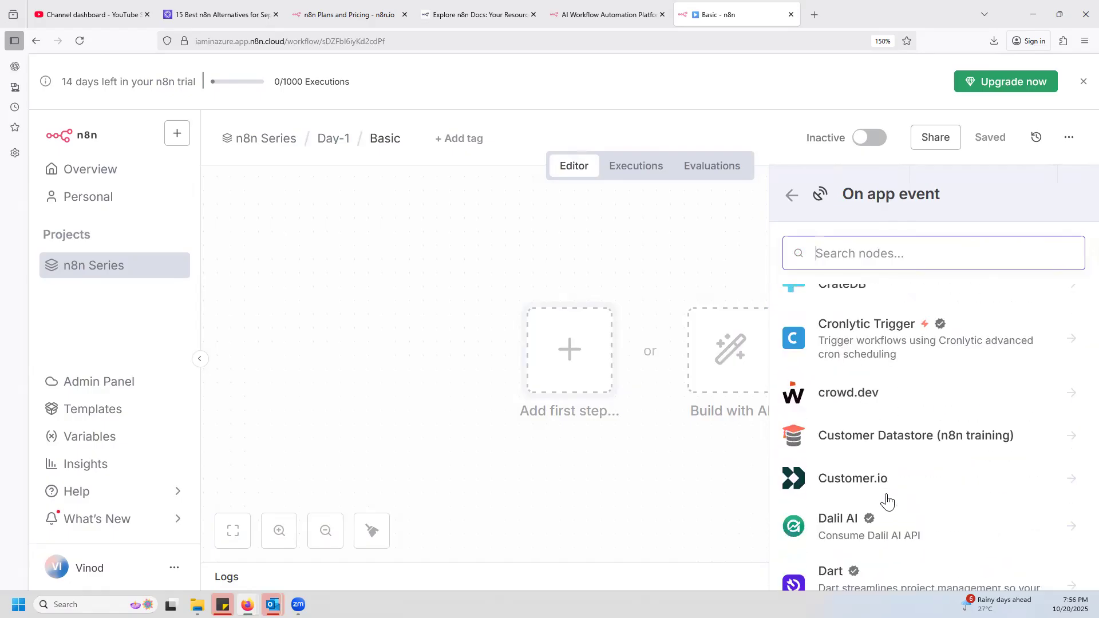
scroll(886, 502, down, 20)
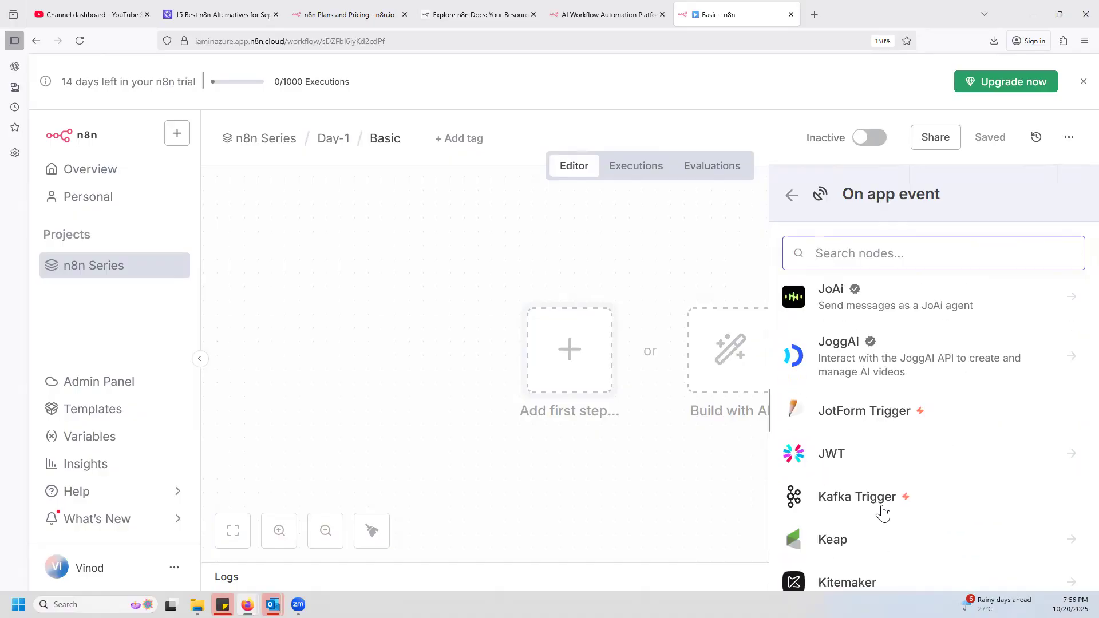
scroll(880, 521, down, 20)
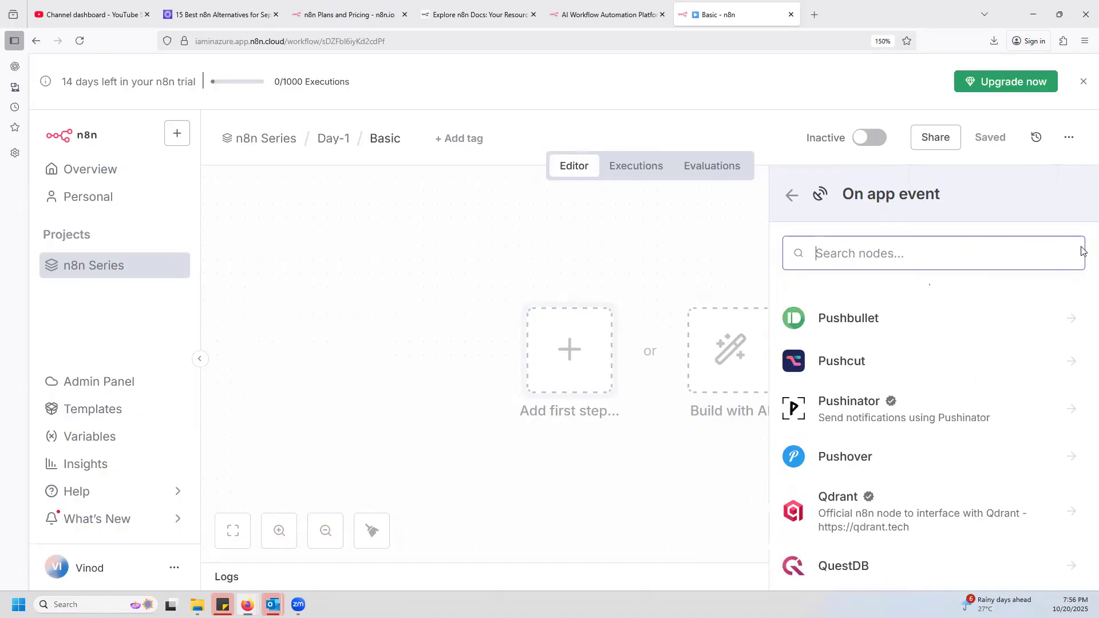
click(754, 231)
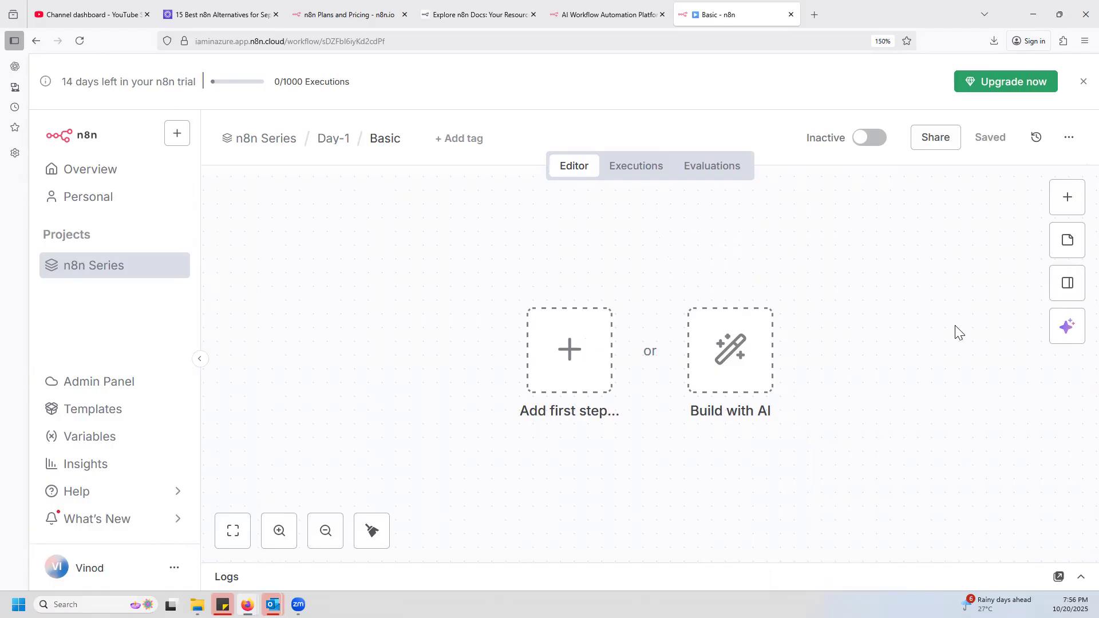
Add a manual trigger as the first step of the Basic workflow.
click(1067, 197)
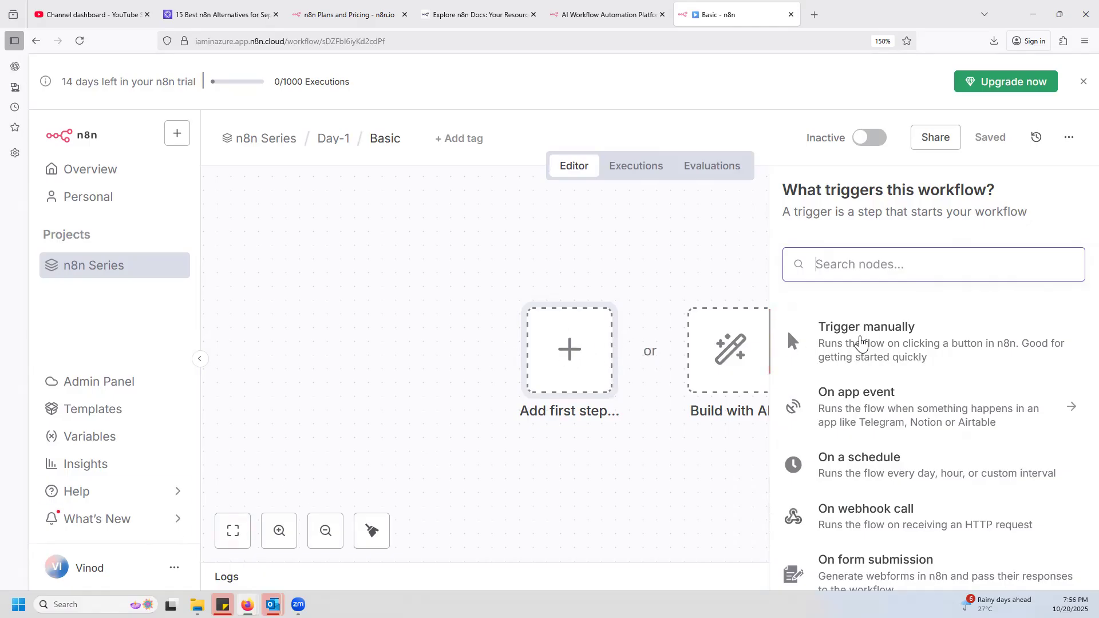
click(862, 342)
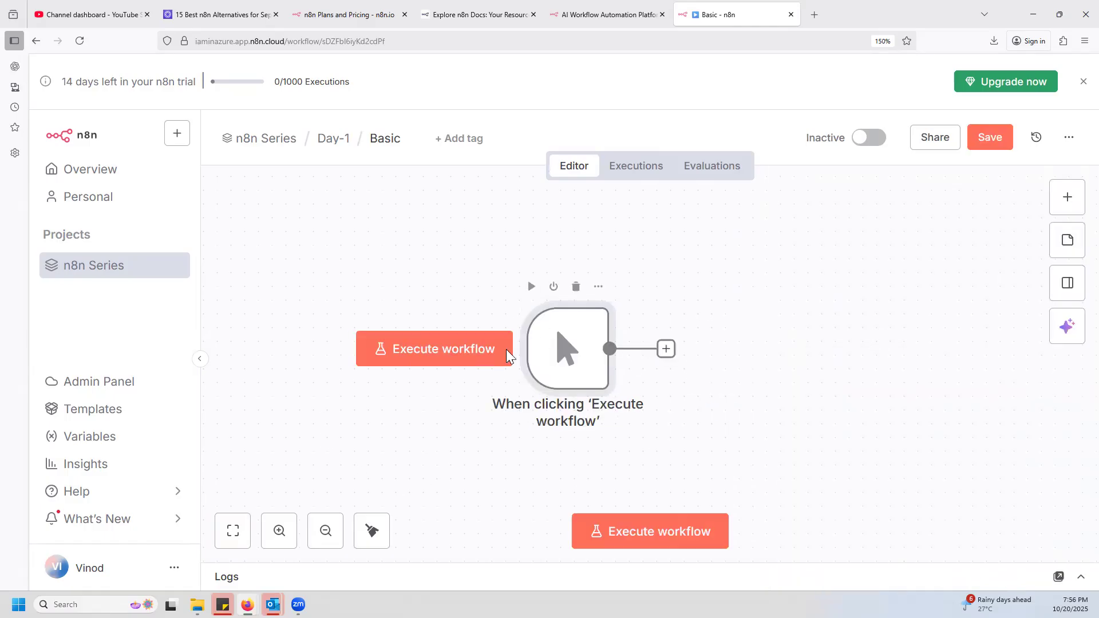
Deactivate the manual trigger node and activate it again.
mouse_move(590, 399)
click(553, 287)
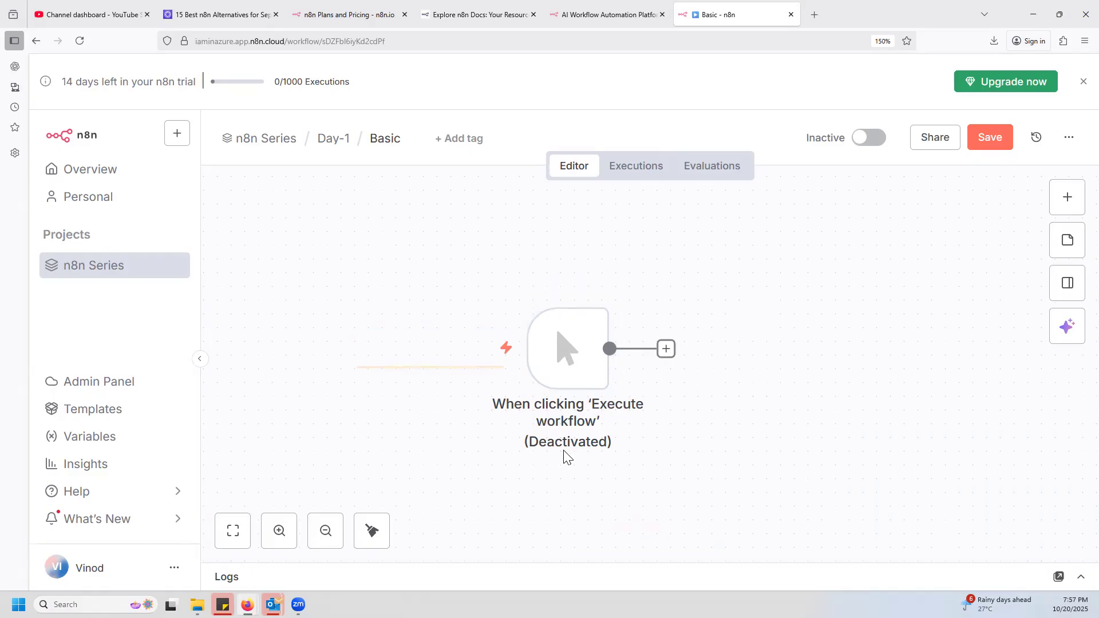
mouse_move(567, 322)
click(553, 287)
Rename the manual trigger node to "Call Me".
click(599, 287)
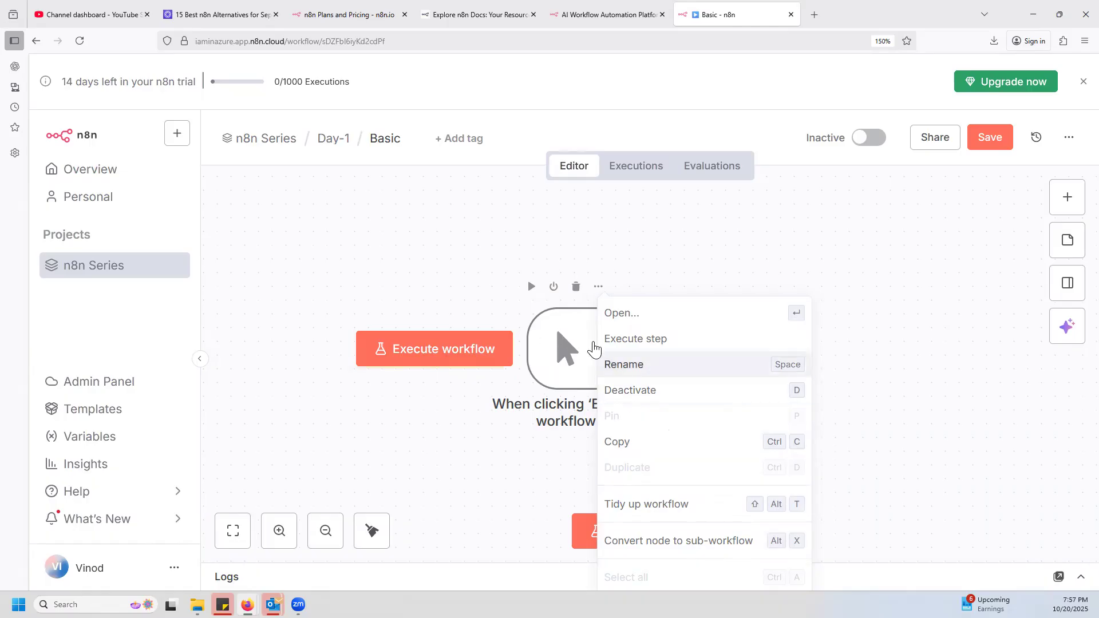
click(644, 366)
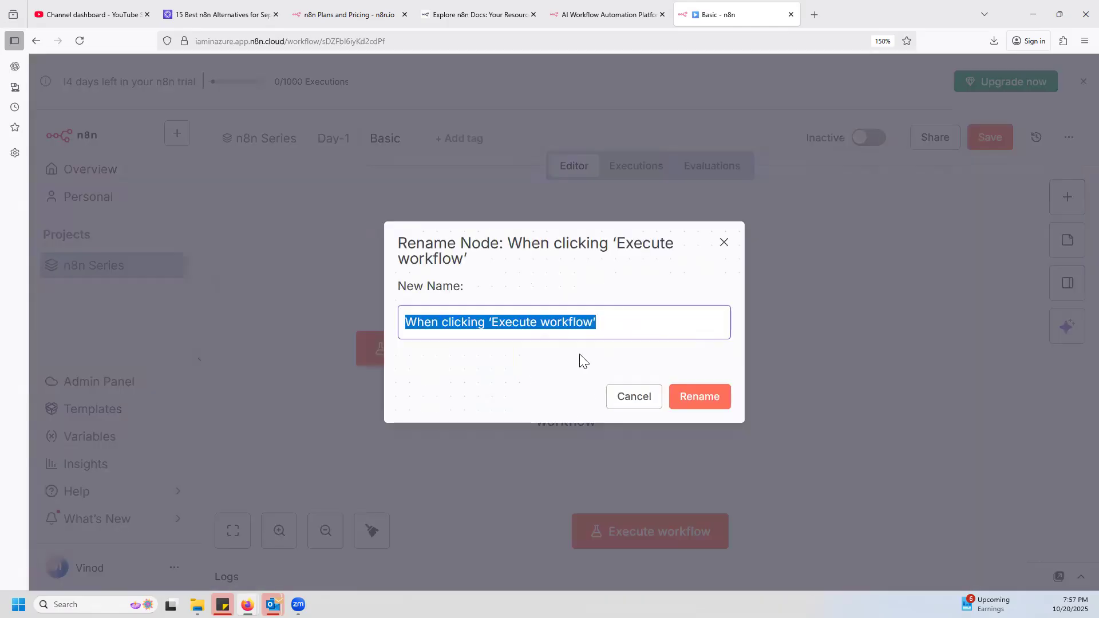
text(Trigger)
key(ctrl+a)
text(Cal)
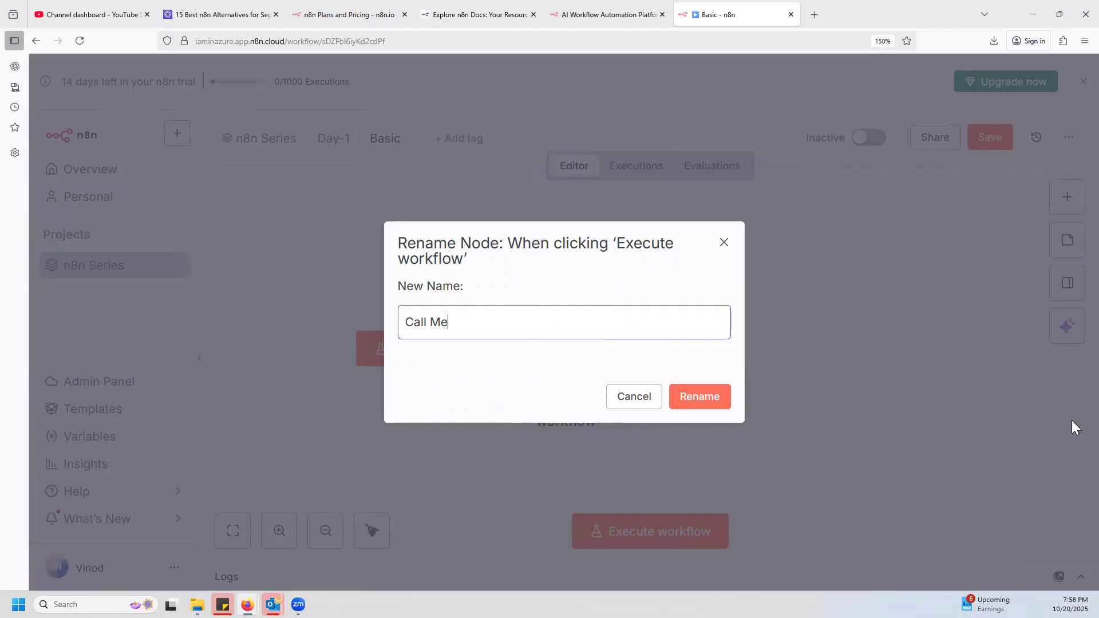
click(699, 395)
Move the Call Me node freely around the left half of the canvas.
mouse_move(570, 342)
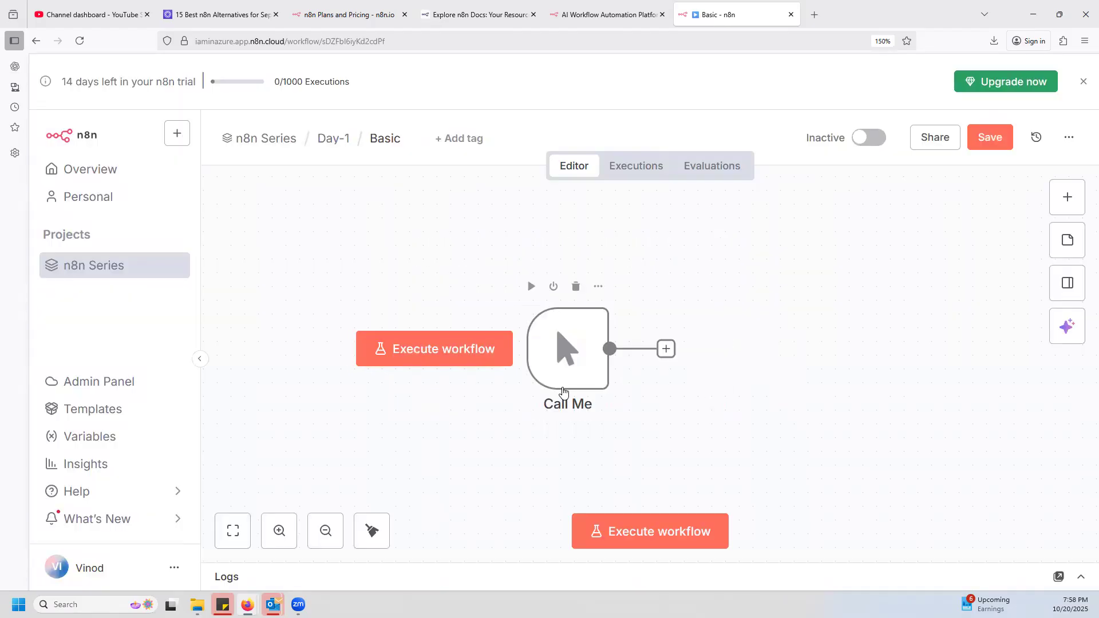
drag(571, 342, 419, 314)
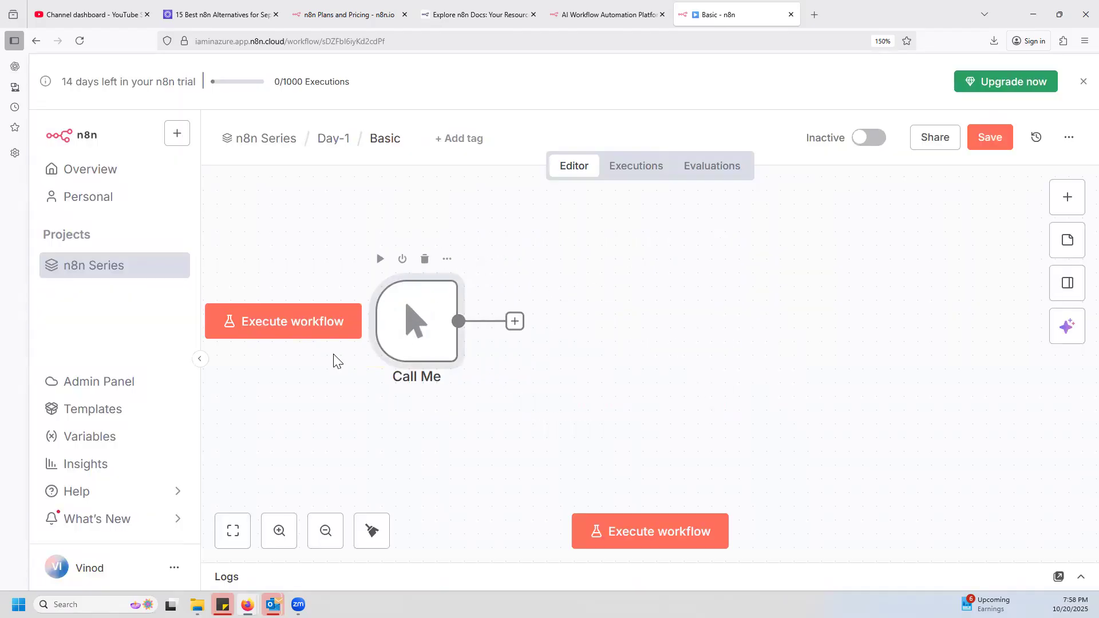
mouse_move(419, 348)
drag(531, 330, 440, 364)
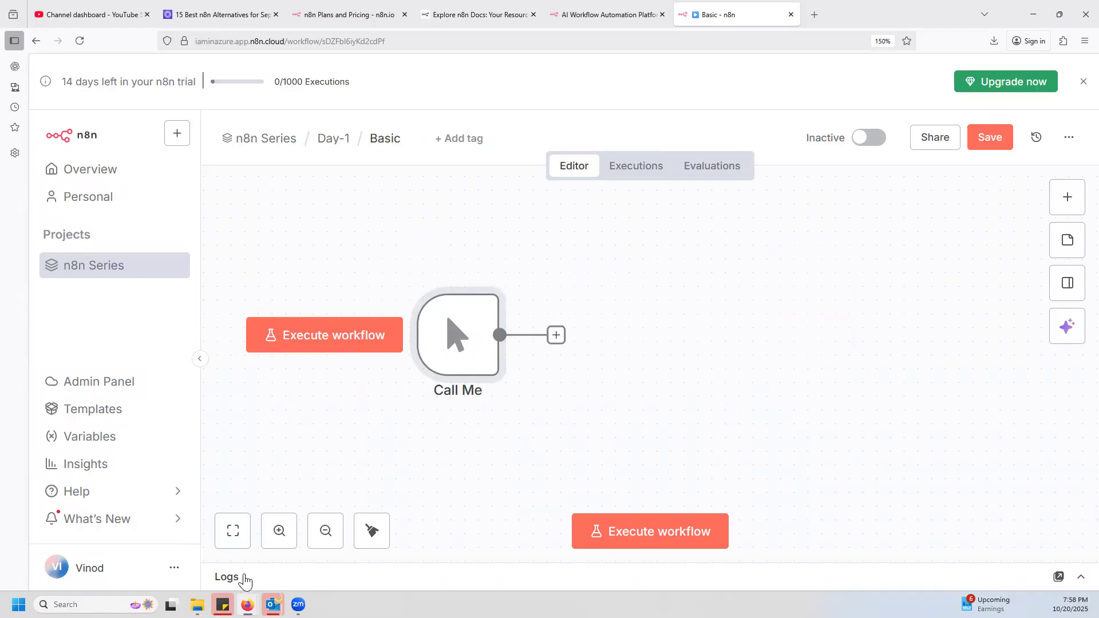
Zoom the canvas in and out around the Call Me node, then reset the zoom.
click(279, 533)
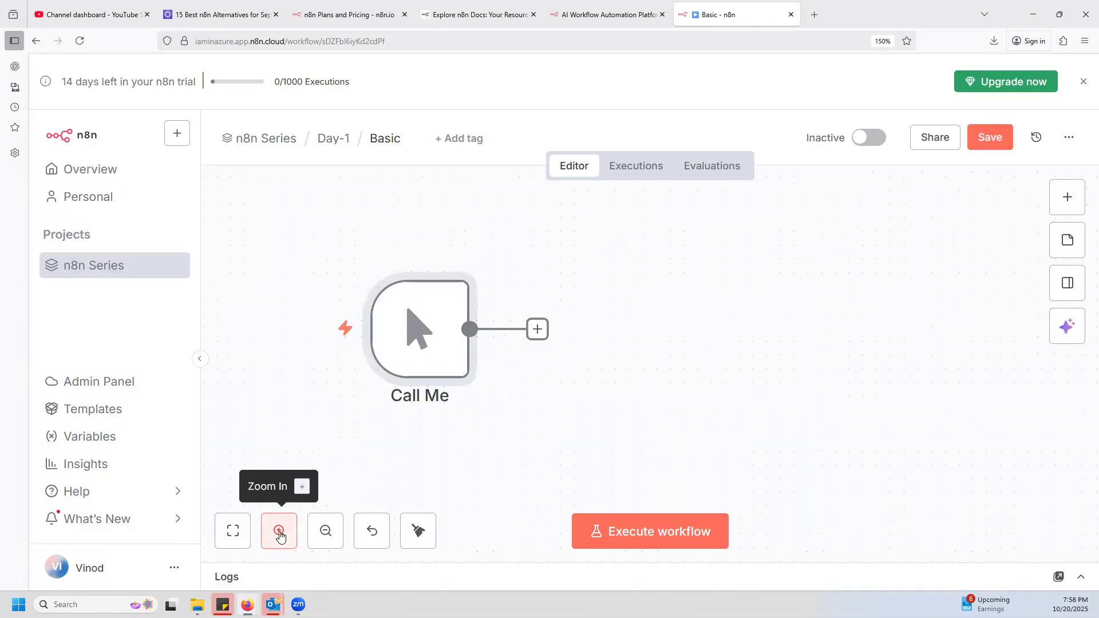
click(279, 534)
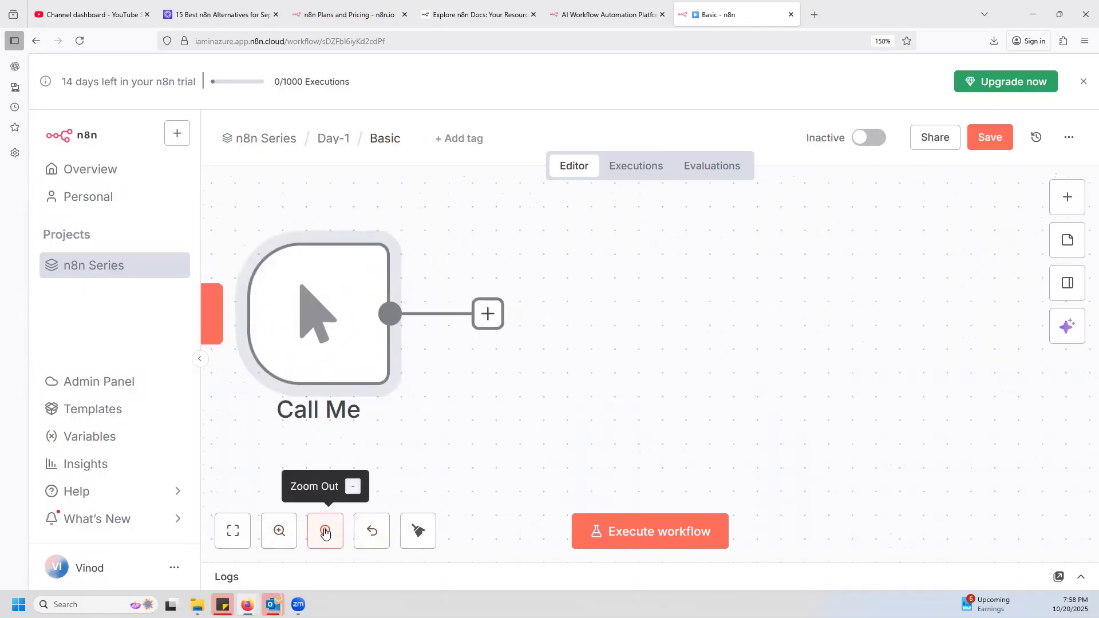
click(326, 533)
click(325, 533)
click(326, 532)
click(325, 533)
click(326, 532)
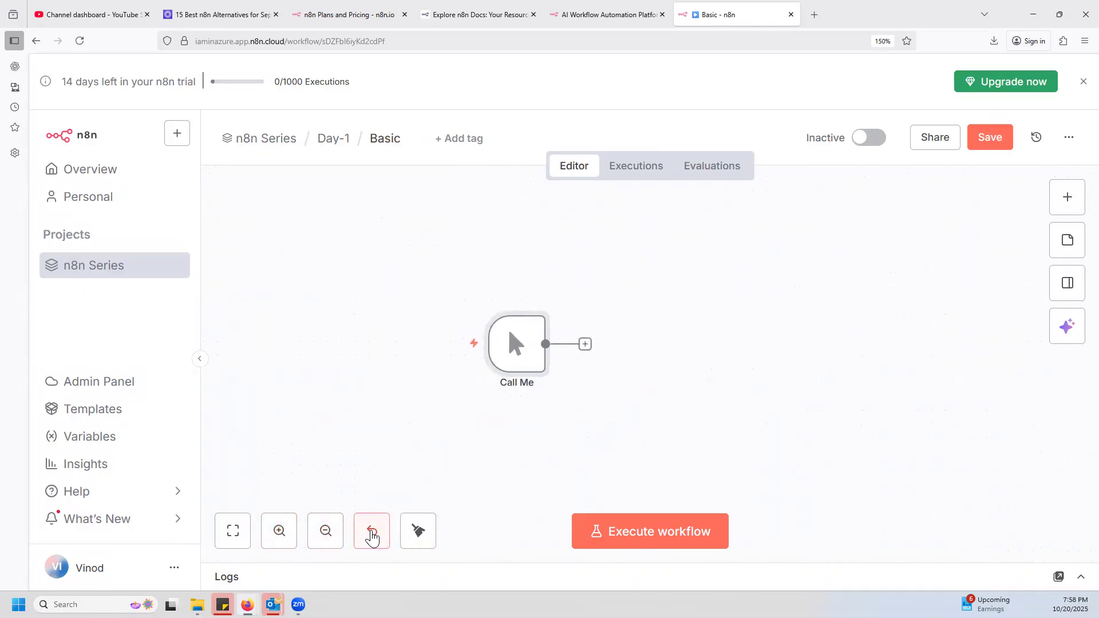
click(372, 536)
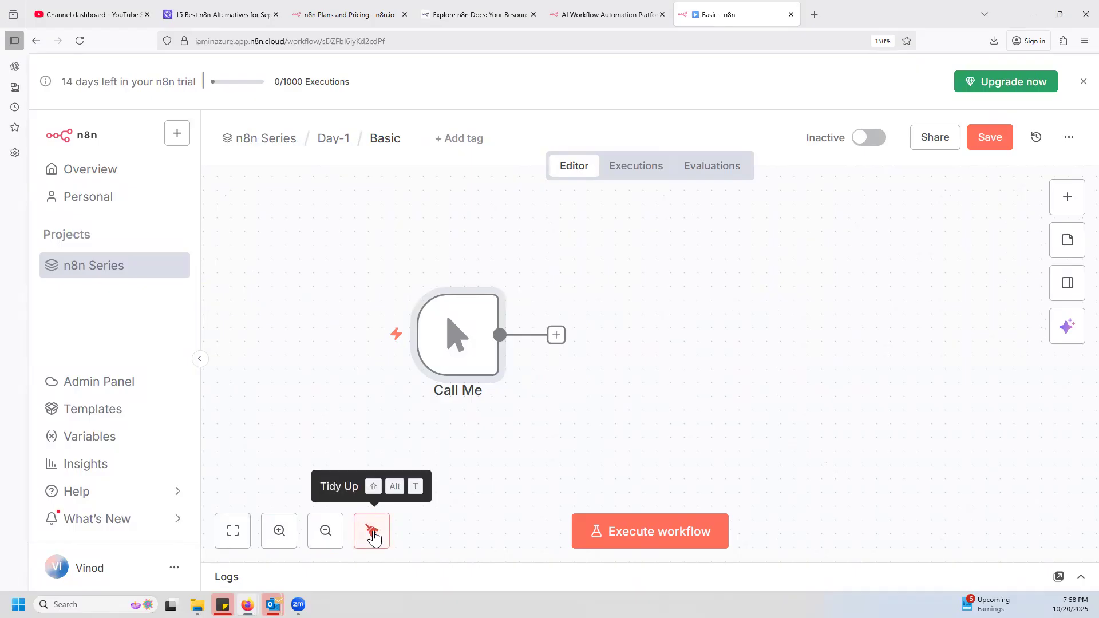
Tidy up the workflow layout, then move the Call Me node up and left of the canvas centre.
click(372, 536)
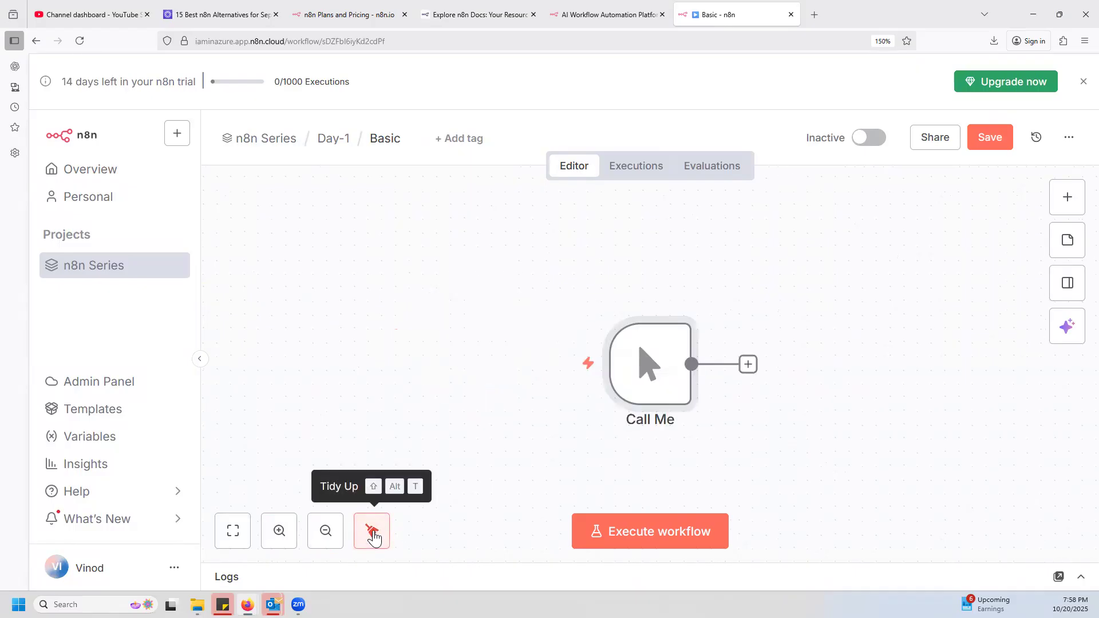
mouse_move(585, 327)
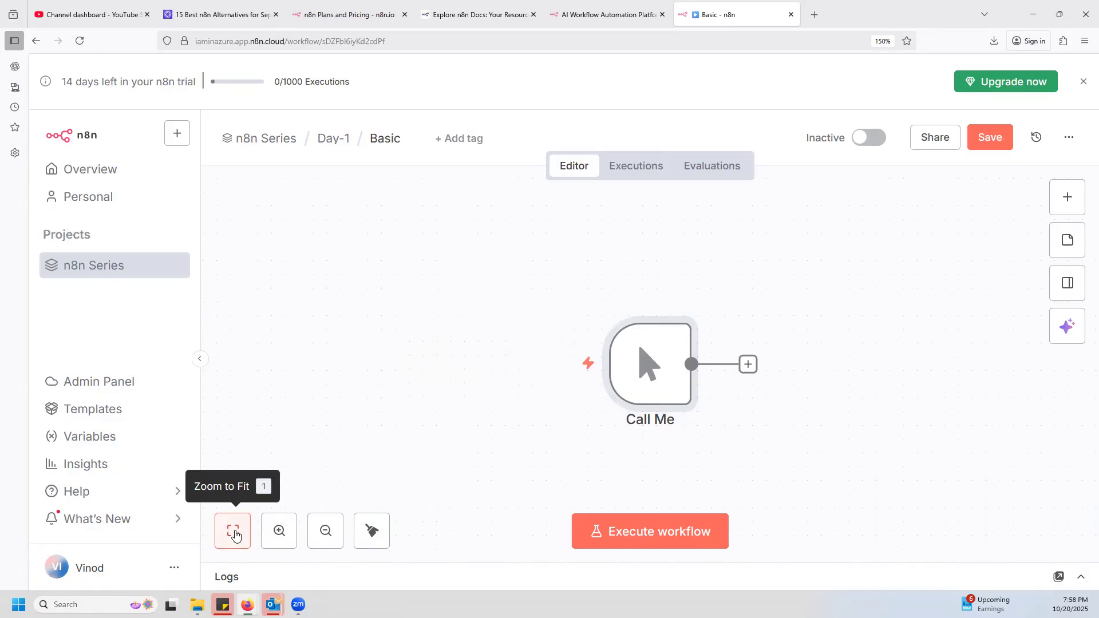
drag(651, 364, 490, 333)
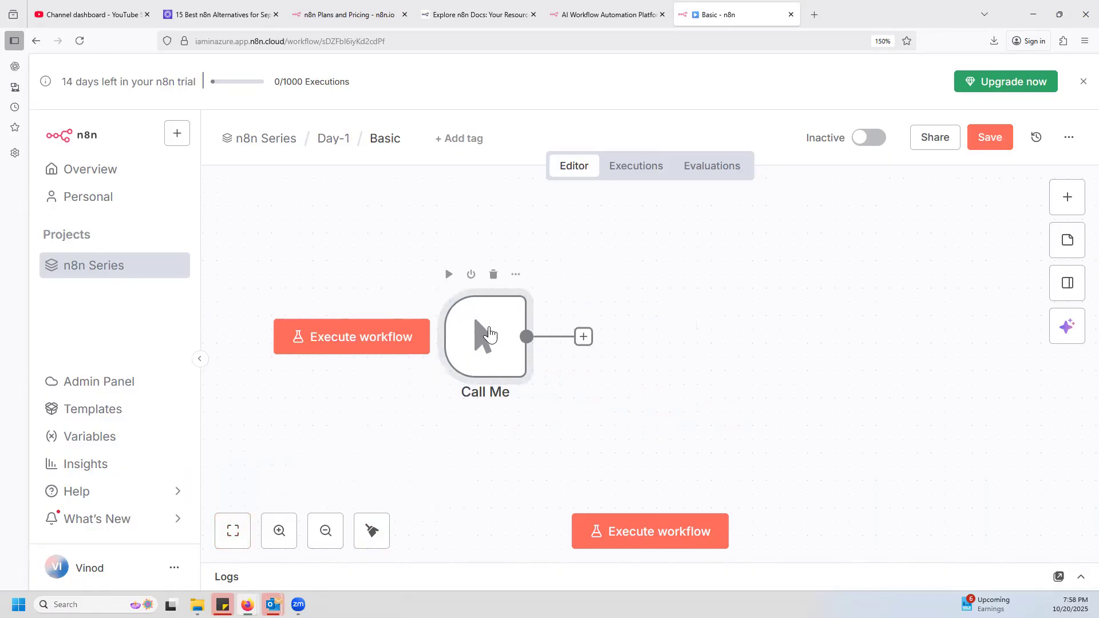
Execute the Call Me step, check its run in the workflow's executions, and return to the editor.
click(449, 276)
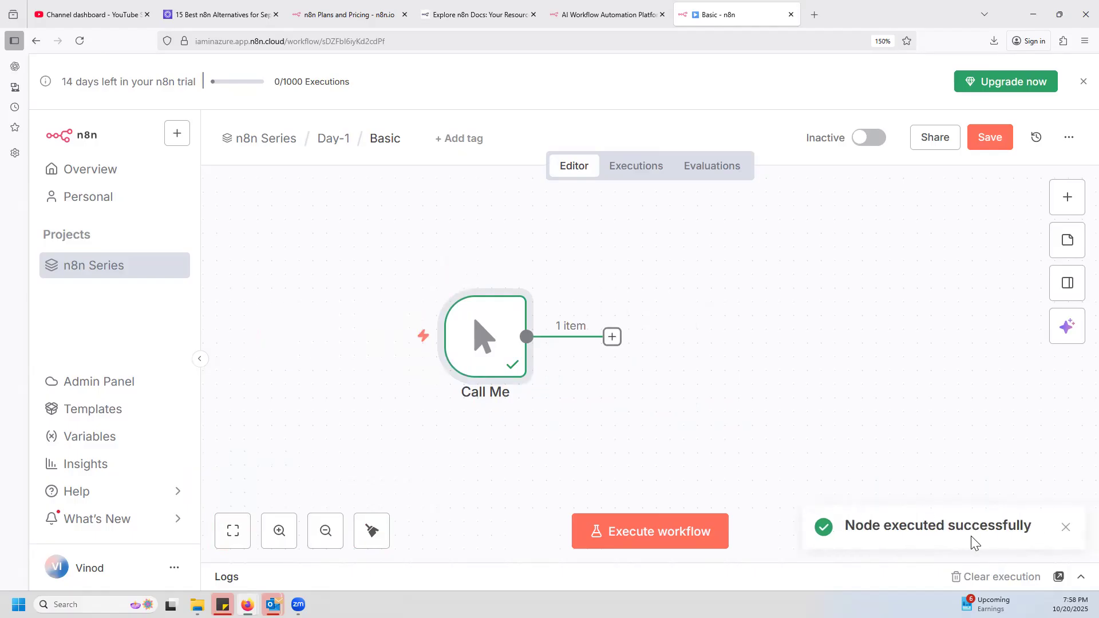
mouse_move(442, 391)
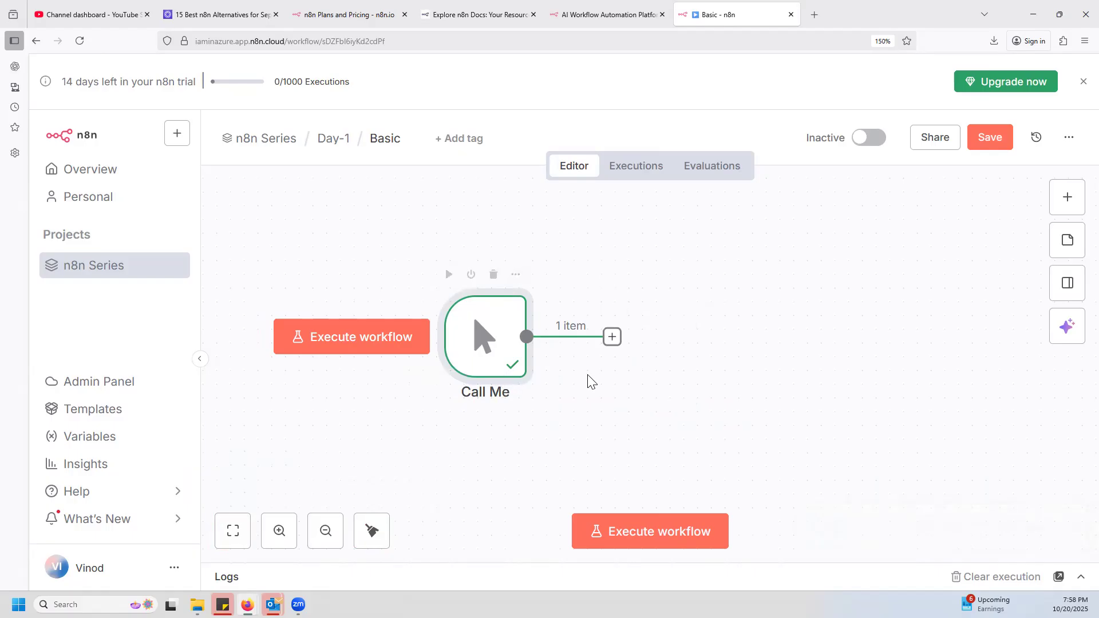
click(642, 170)
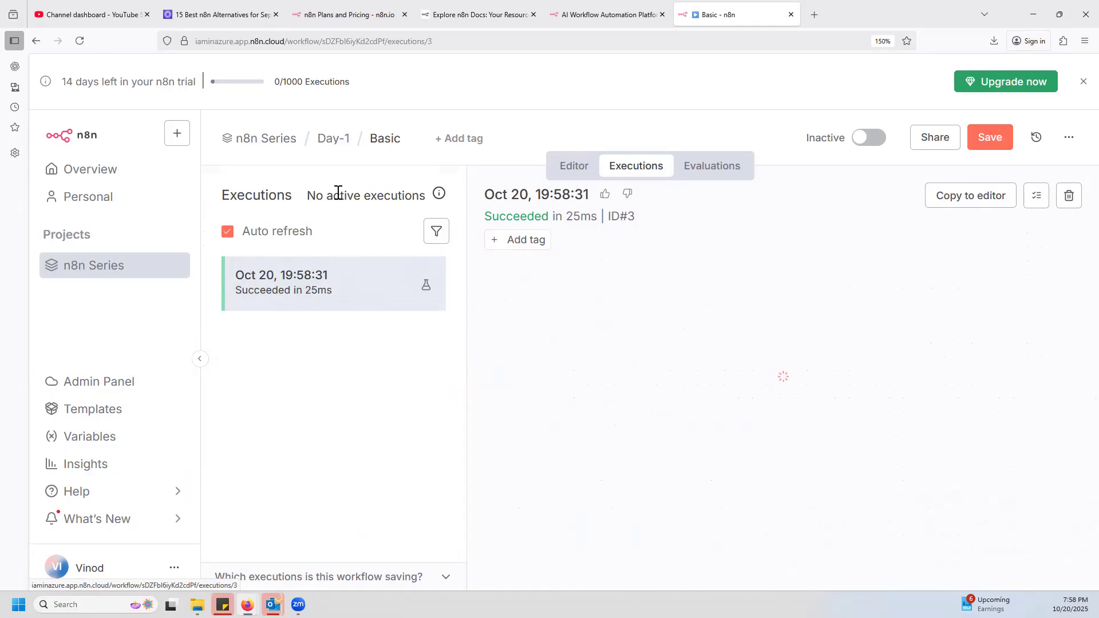
click(395, 150)
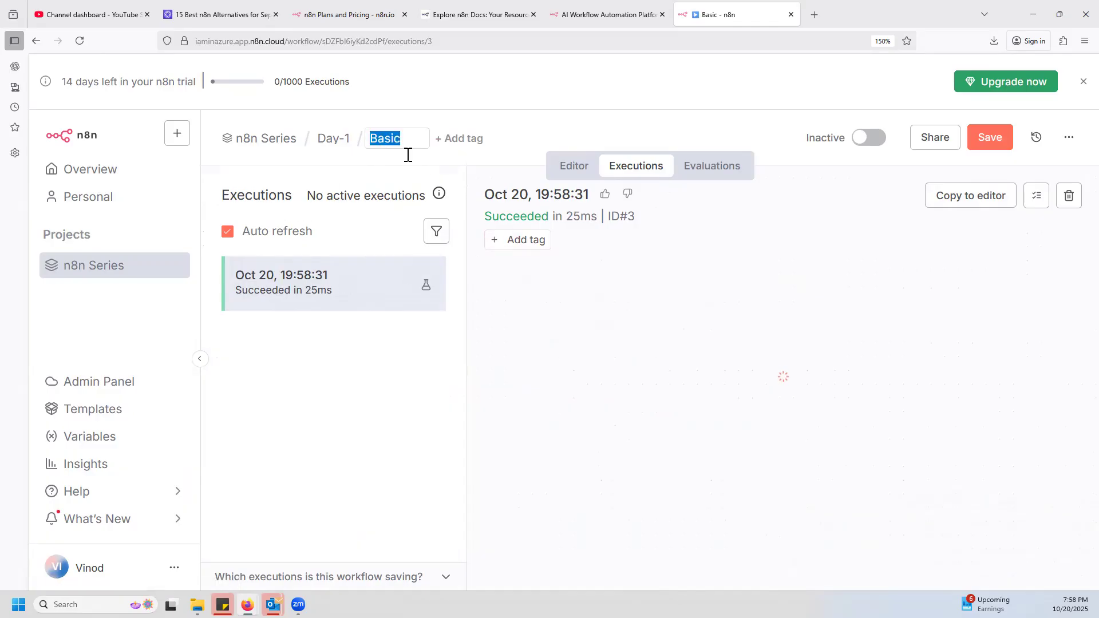
click(572, 165)
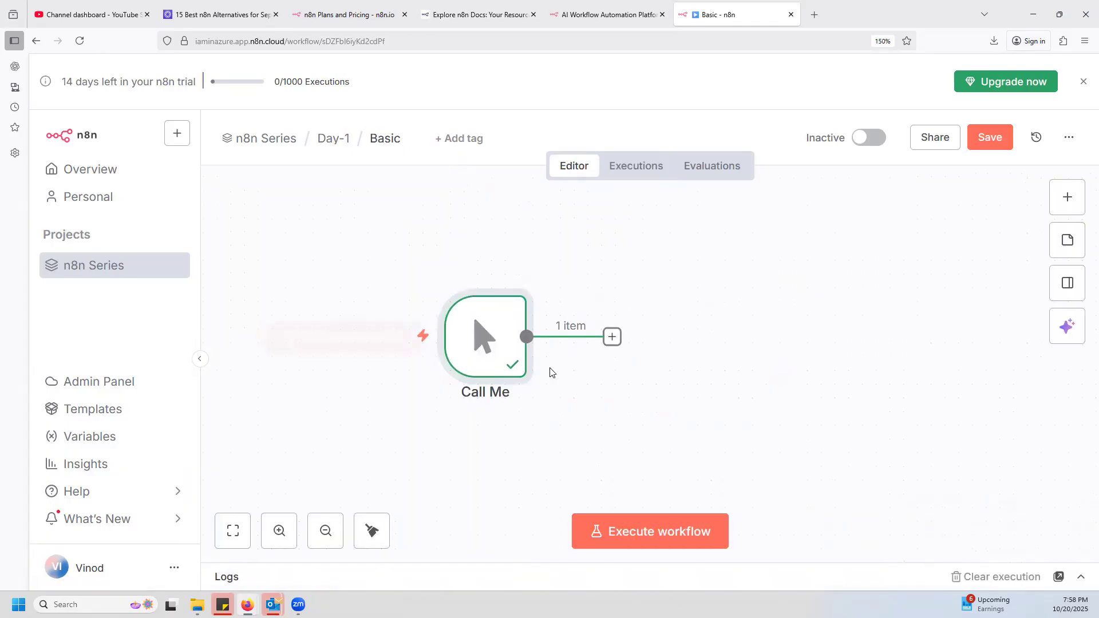
Shift the Call Me node slightly left, then look through the node categories for the next step and close them.
drag(480, 330, 439, 318)
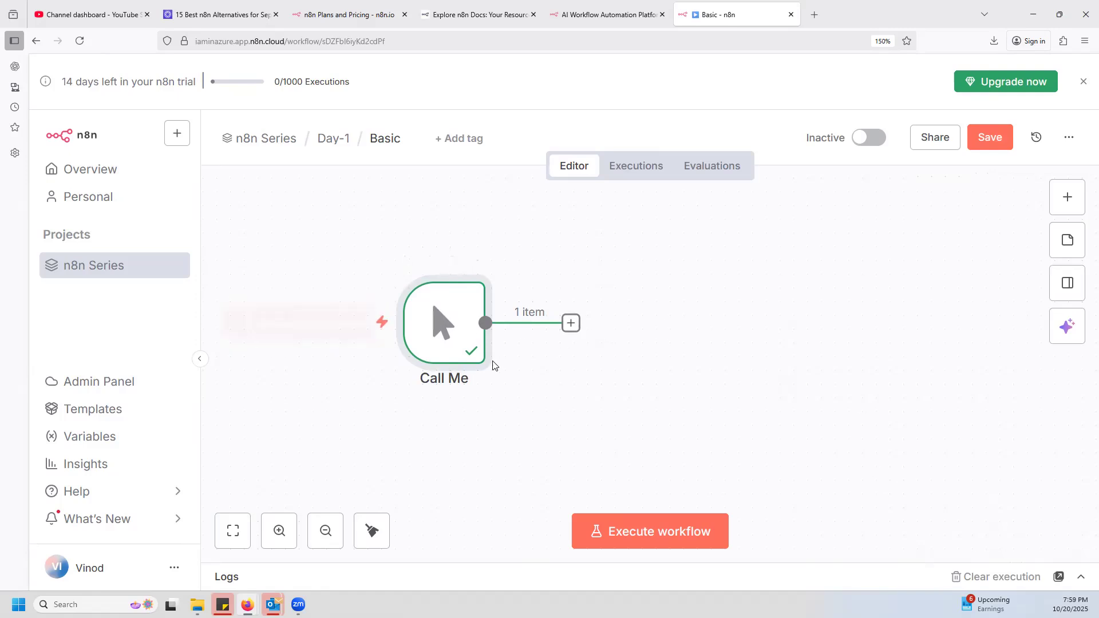
click(1063, 202)
scroll(916, 449, down, 3)
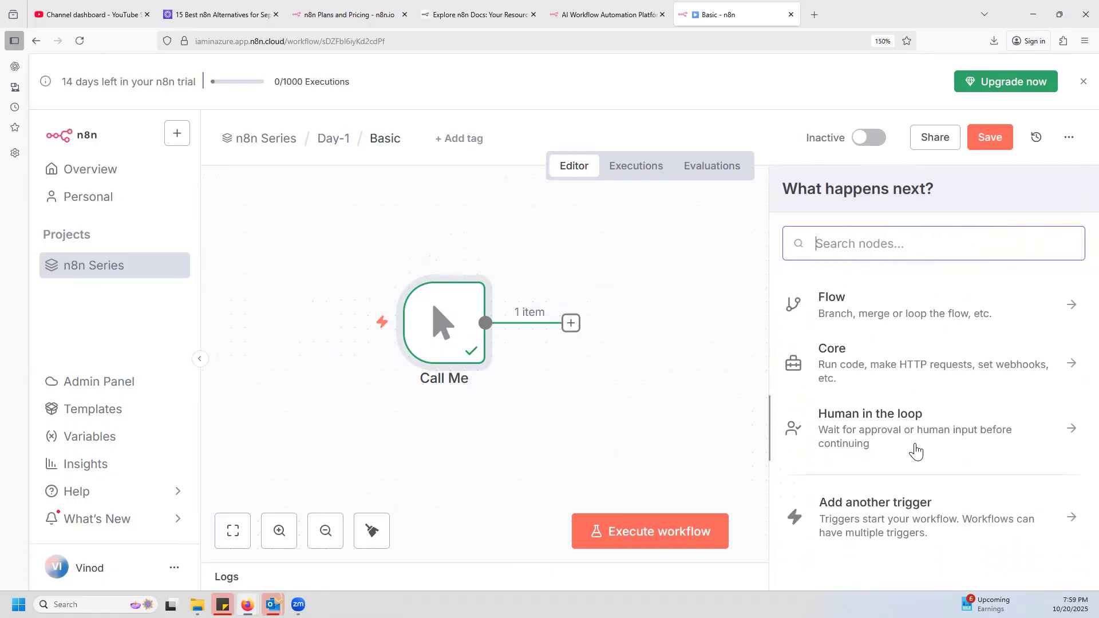
scroll(871, 397, up, 3)
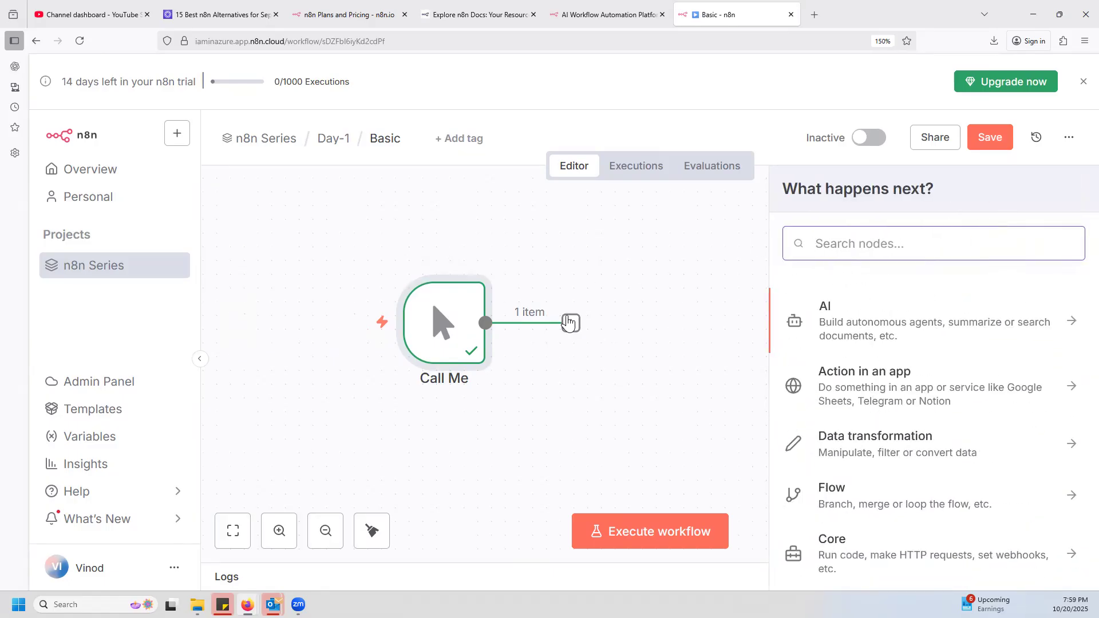
click(709, 249)
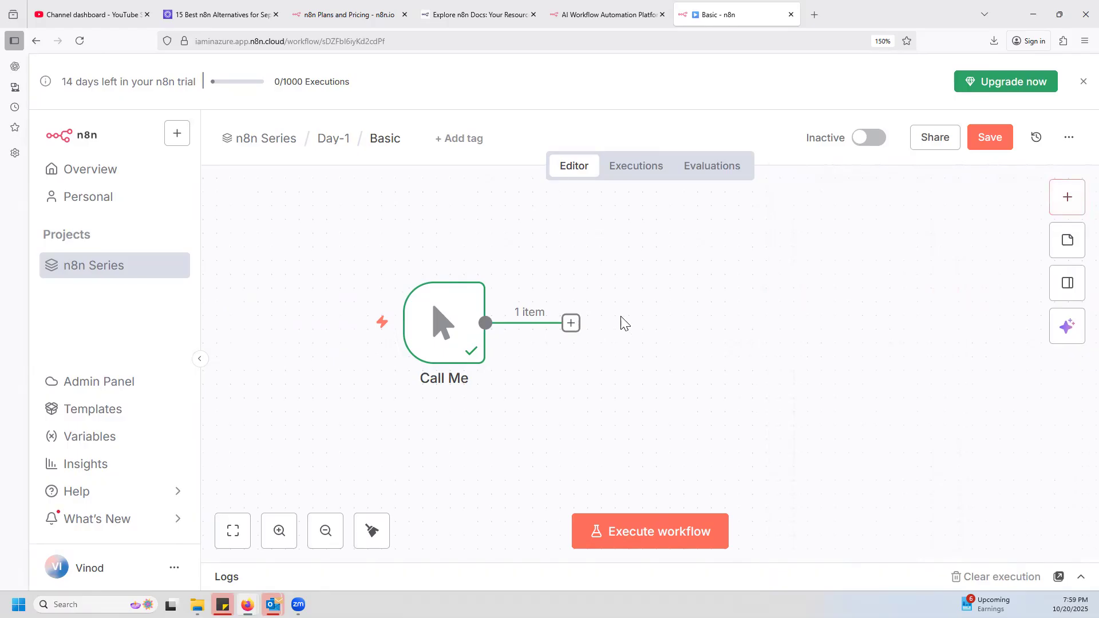
Review the next-step categories from the Call Me node's output and open Action in an app.
click(569, 324)
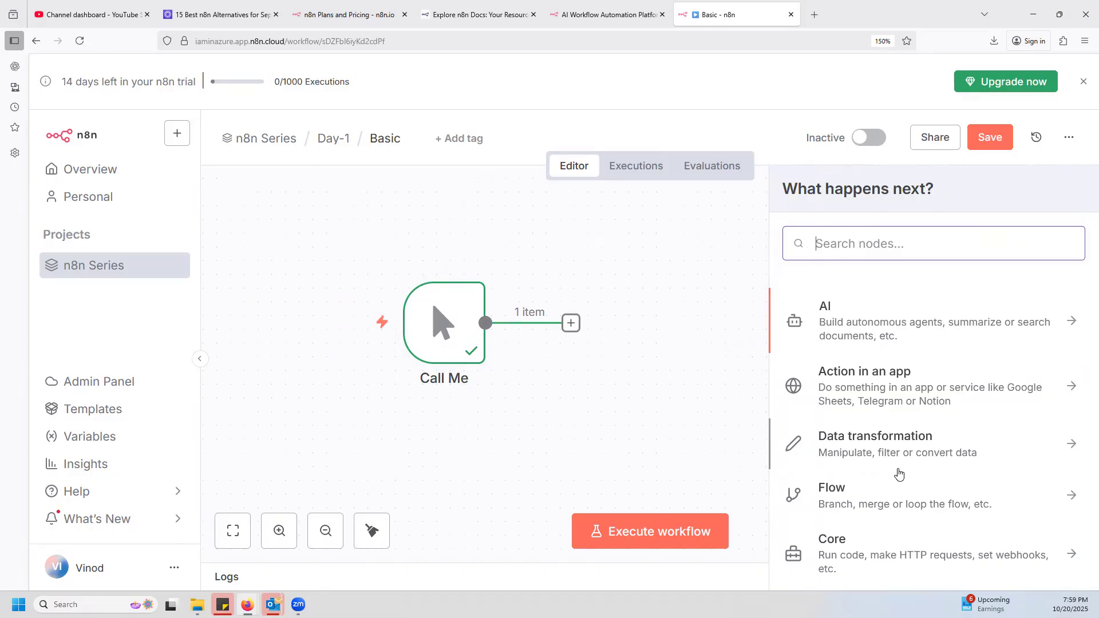
scroll(903, 456, down, 3)
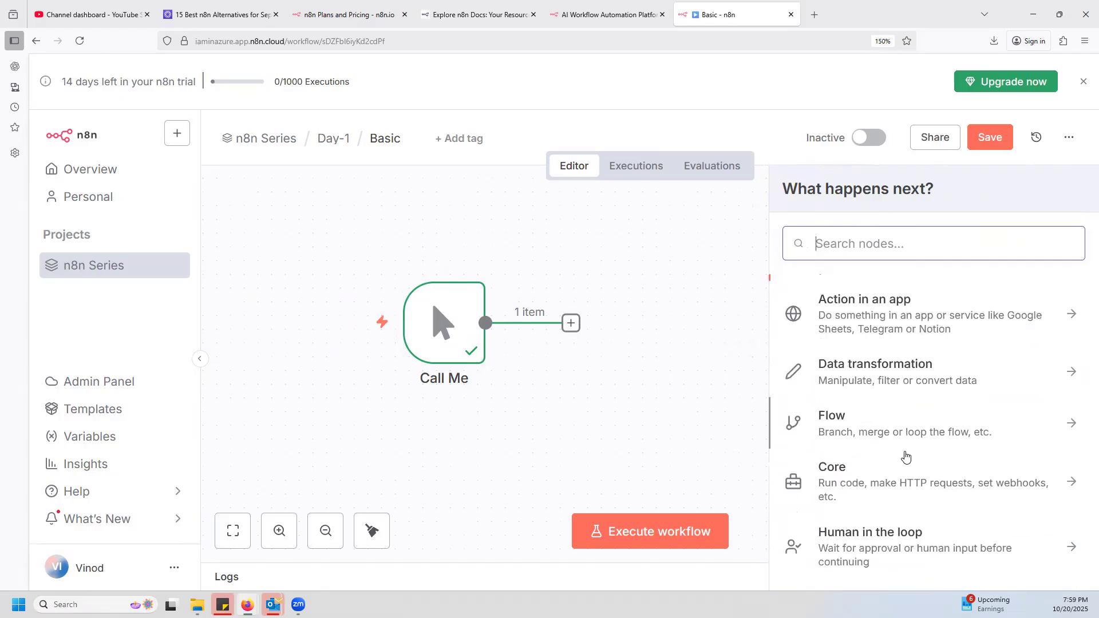
scroll(960, 438, up, 3)
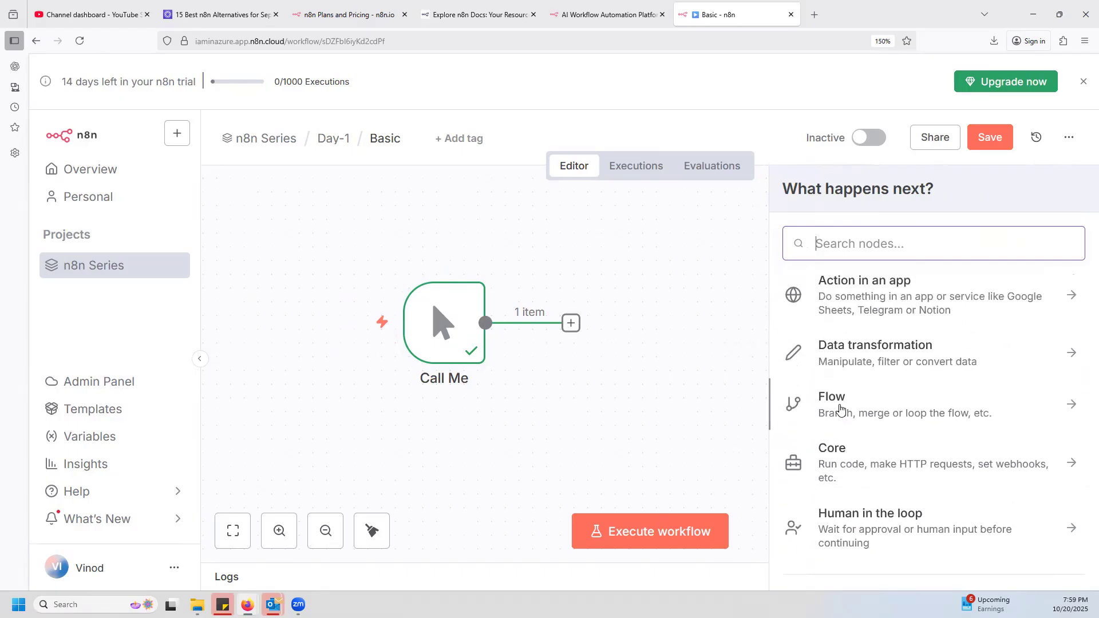
scroll(953, 492, up, 2)
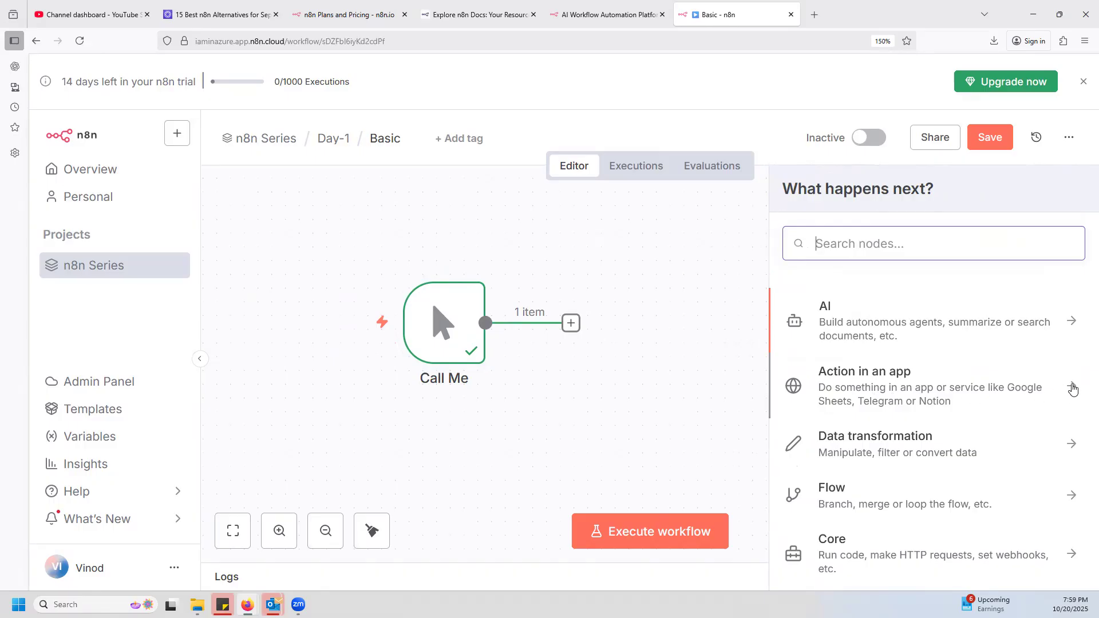
click(814, 389)
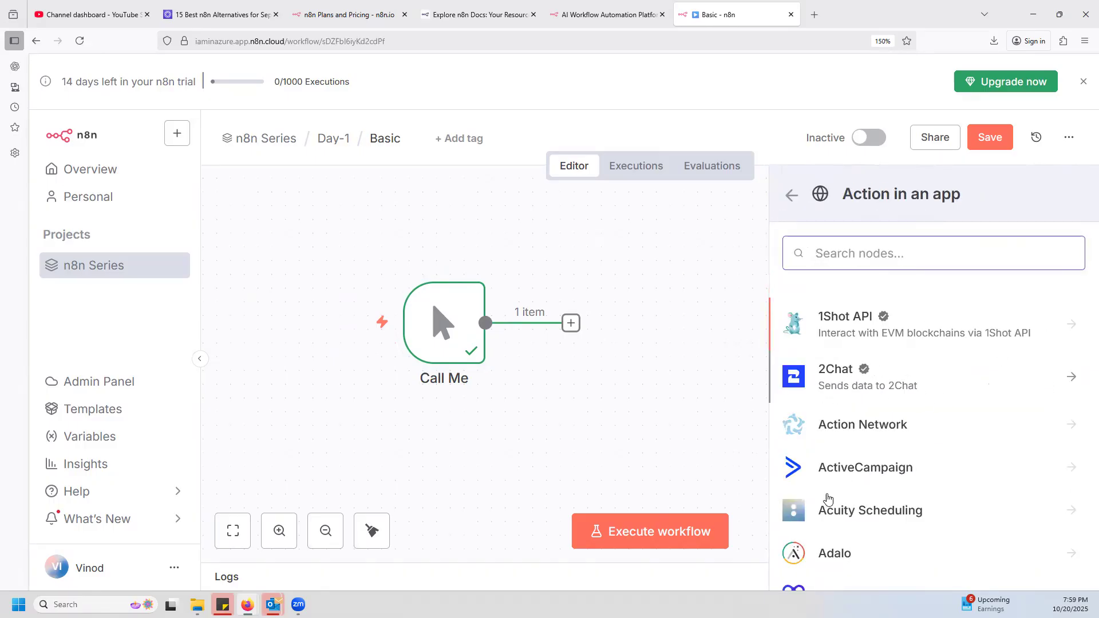
Review the actions available for Action Network and return to the app list.
click(865, 426)
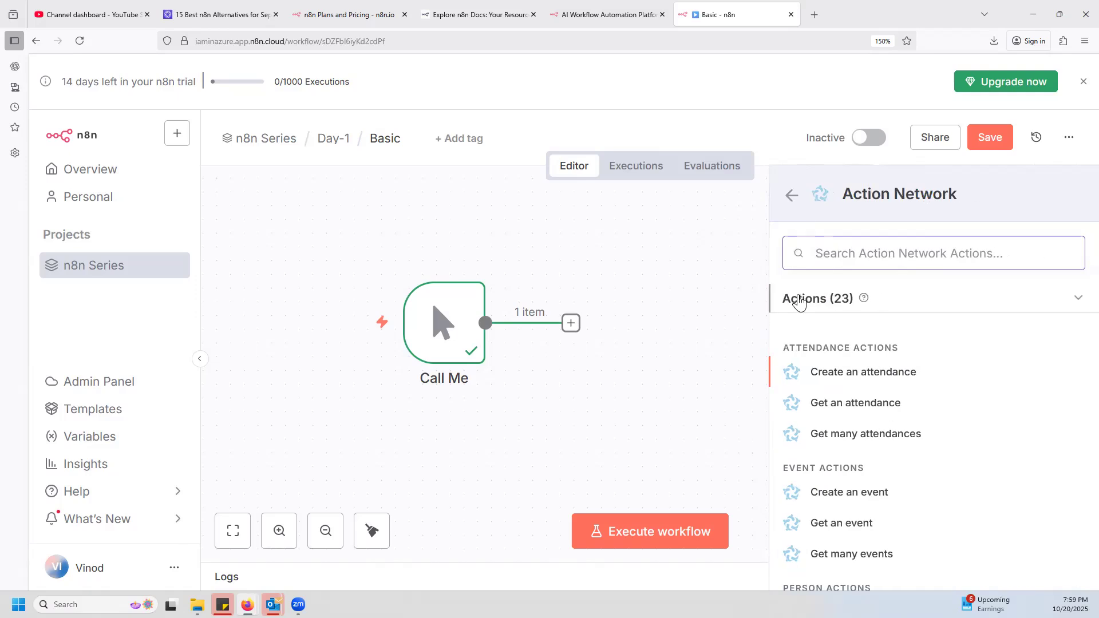
click(793, 196)
scroll(814, 279, down, 10)
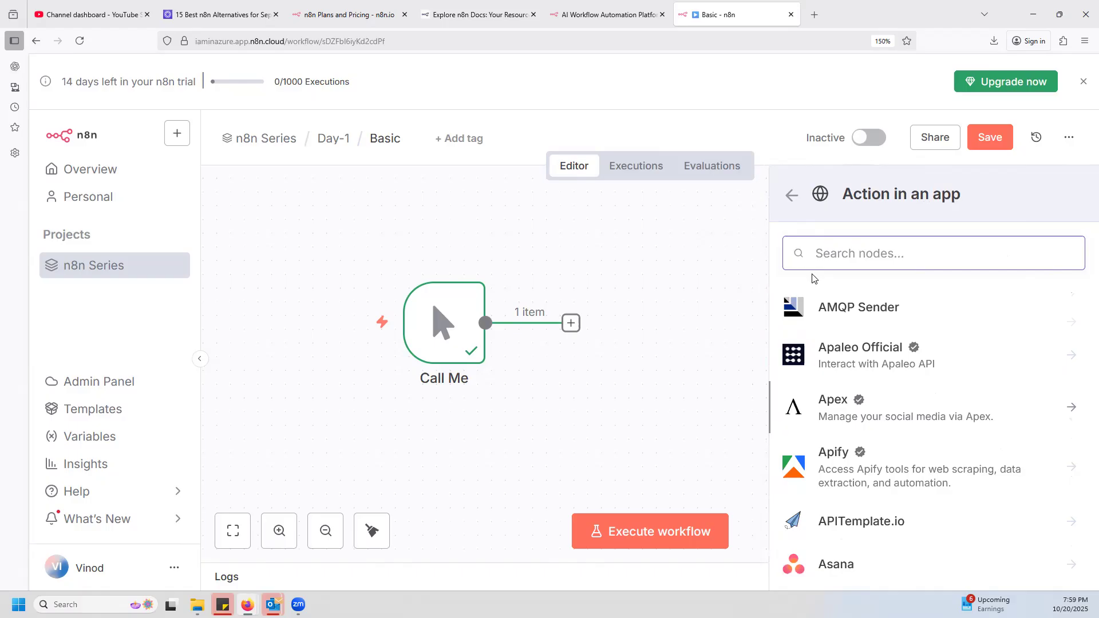
Search the app actions for gmail, review the Gmail node's actions, and return to the next-step categories.
text(gmail)
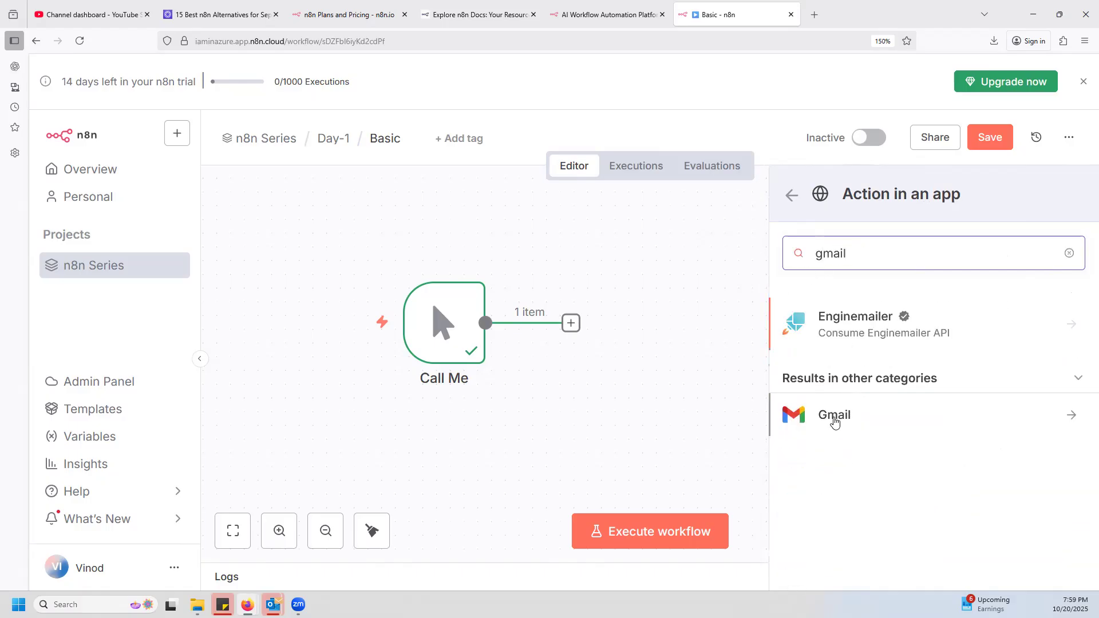
click(834, 418)
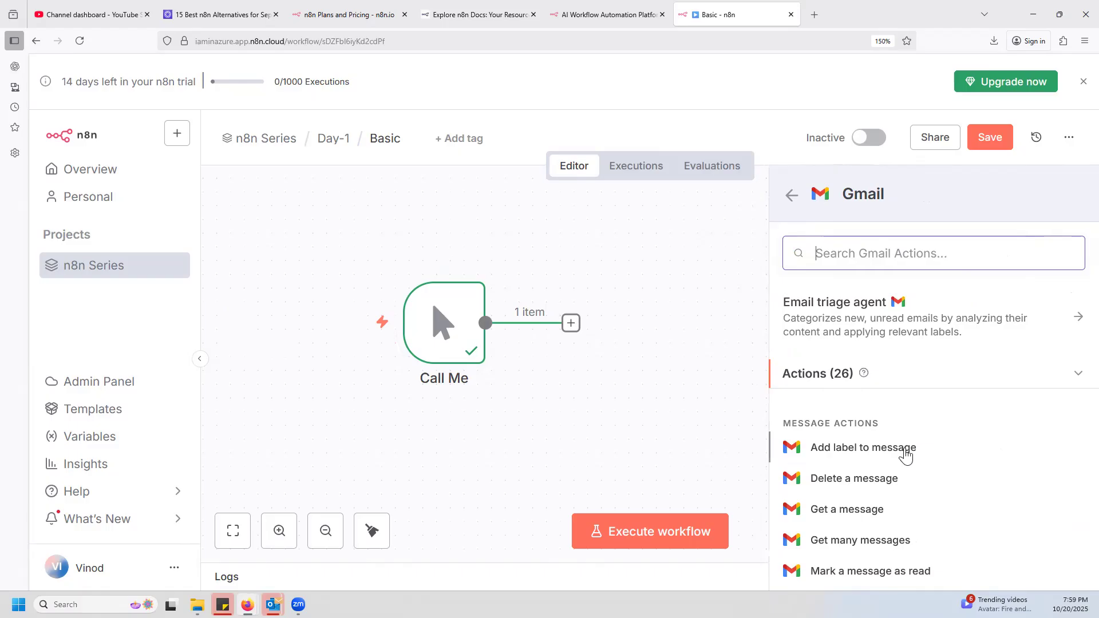
scroll(891, 478, down, 5)
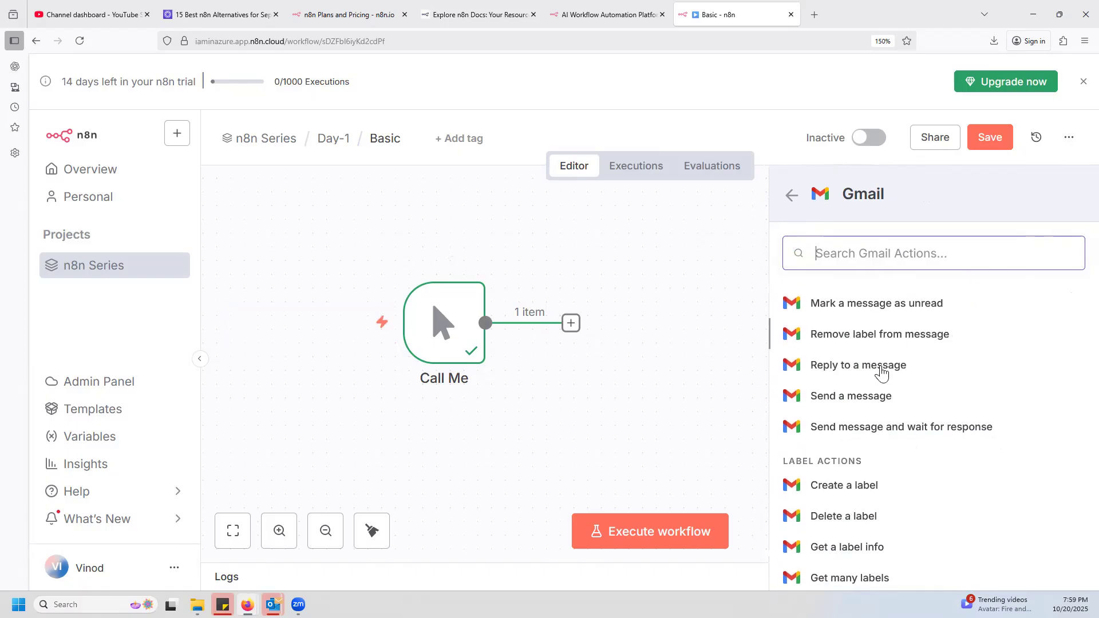
scroll(898, 365, up, 5)
scroll(458, 389, up, 1)
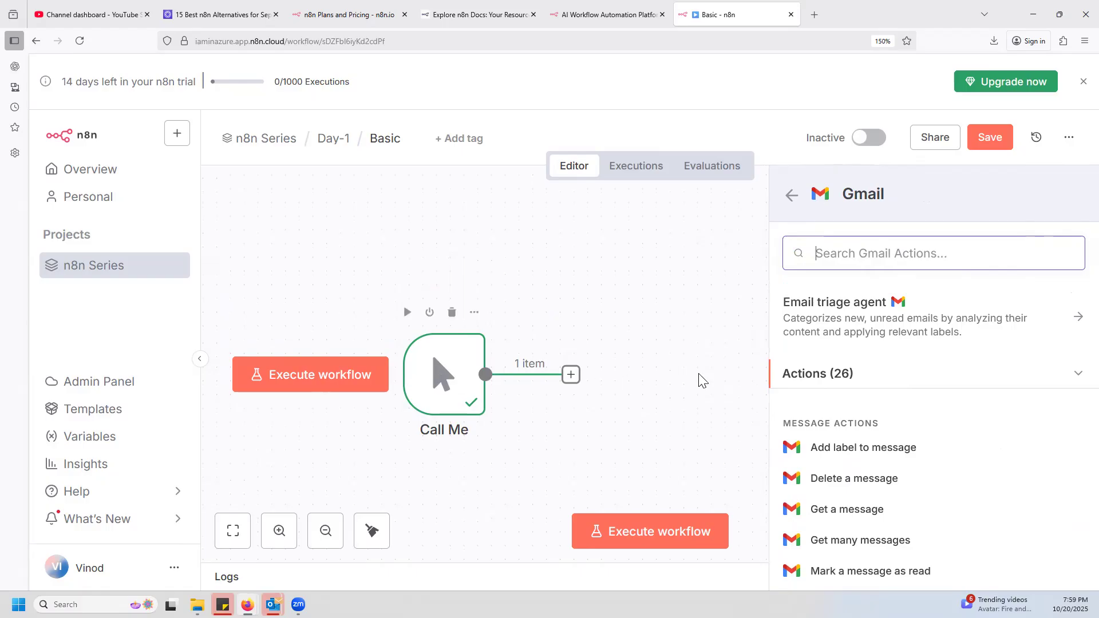
click(793, 197)
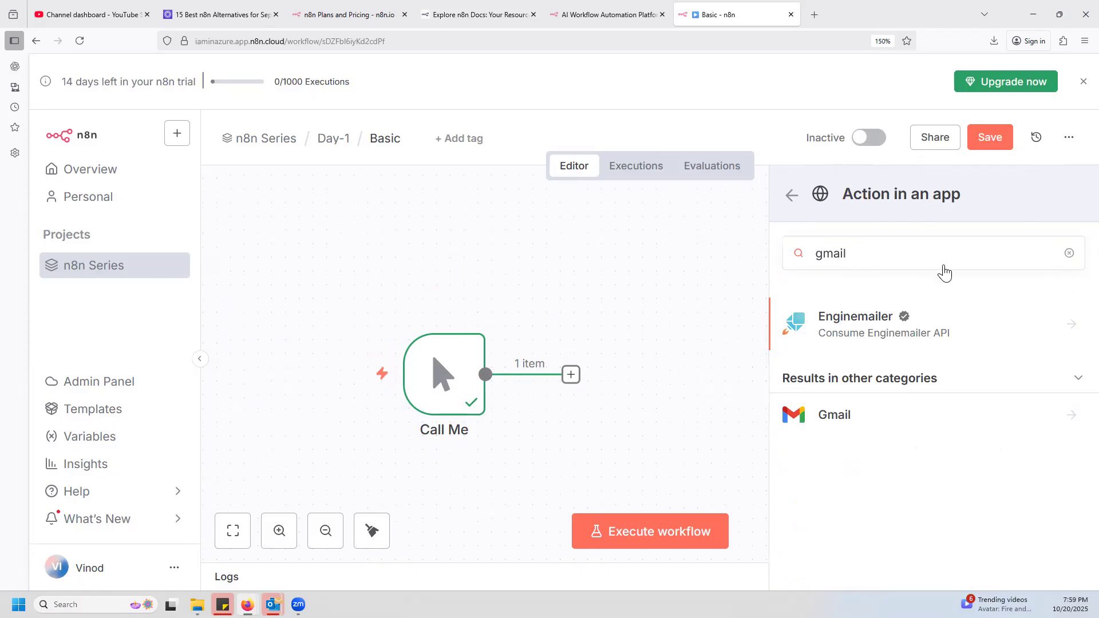
click(1069, 254)
click(790, 197)
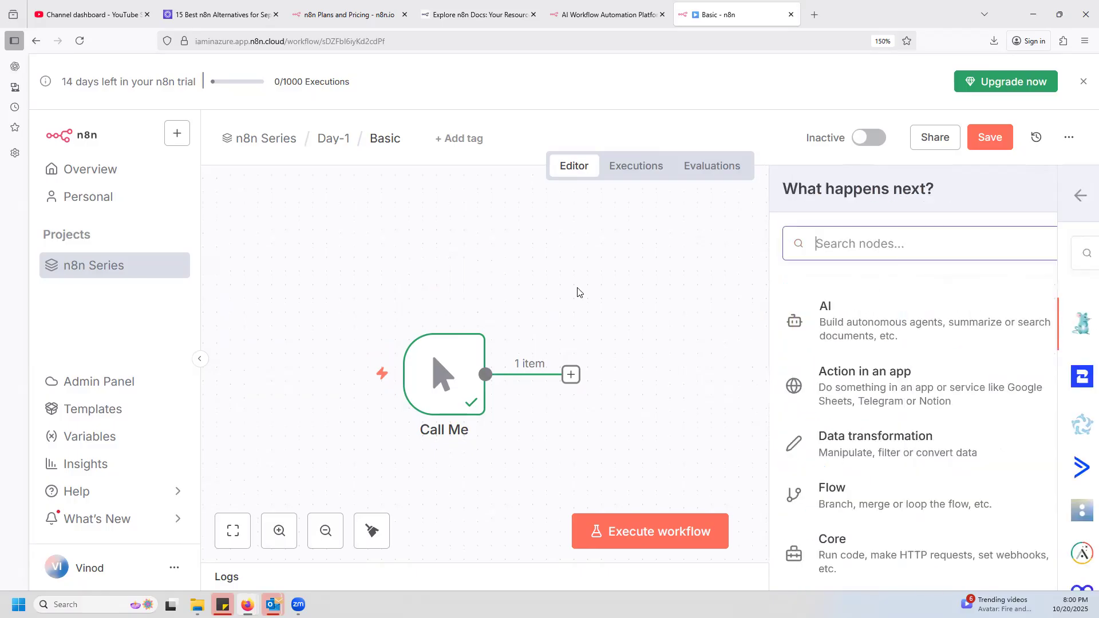
Replace the Call Me node with an On form submission trigger as the workflow's first step.
click(459, 372)
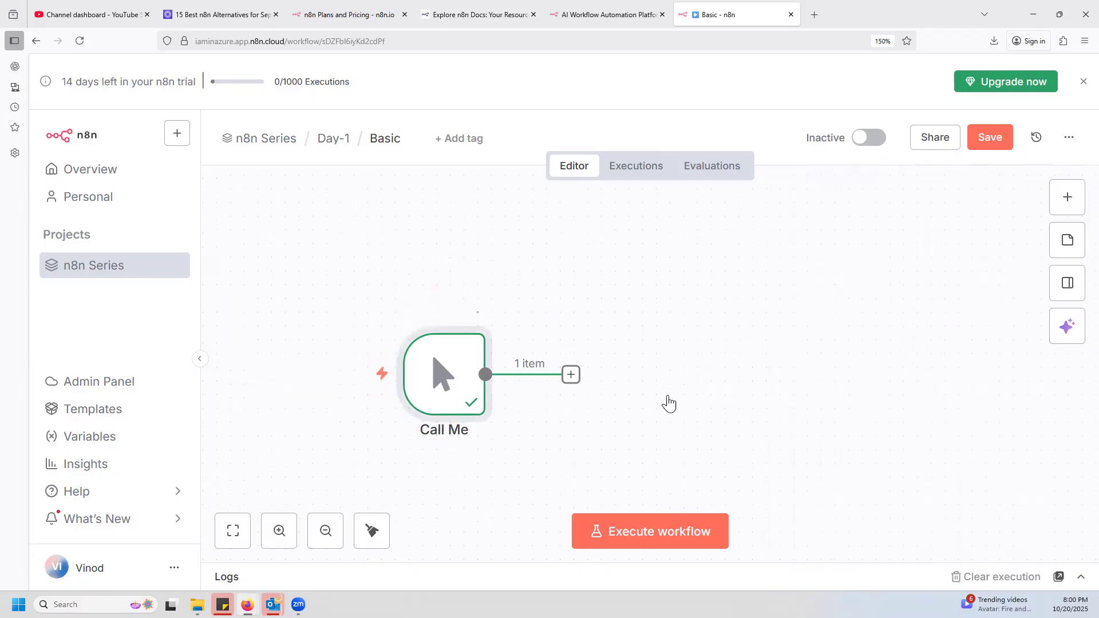
key(Delete)
click(581, 353)
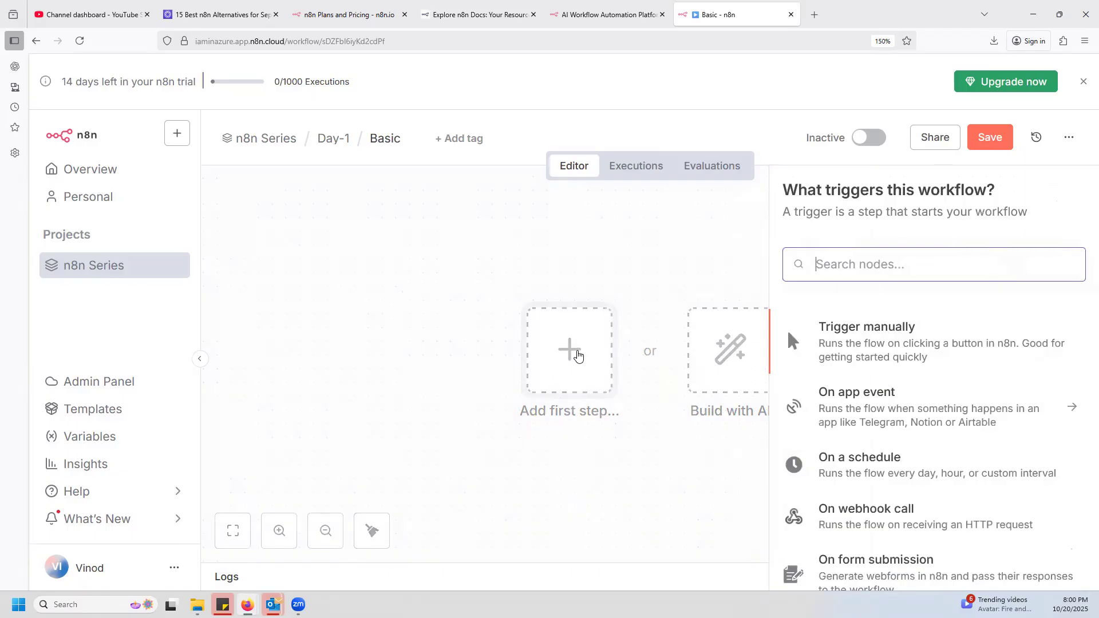
scroll(916, 435, down, 5)
scroll(944, 437, up, 3)
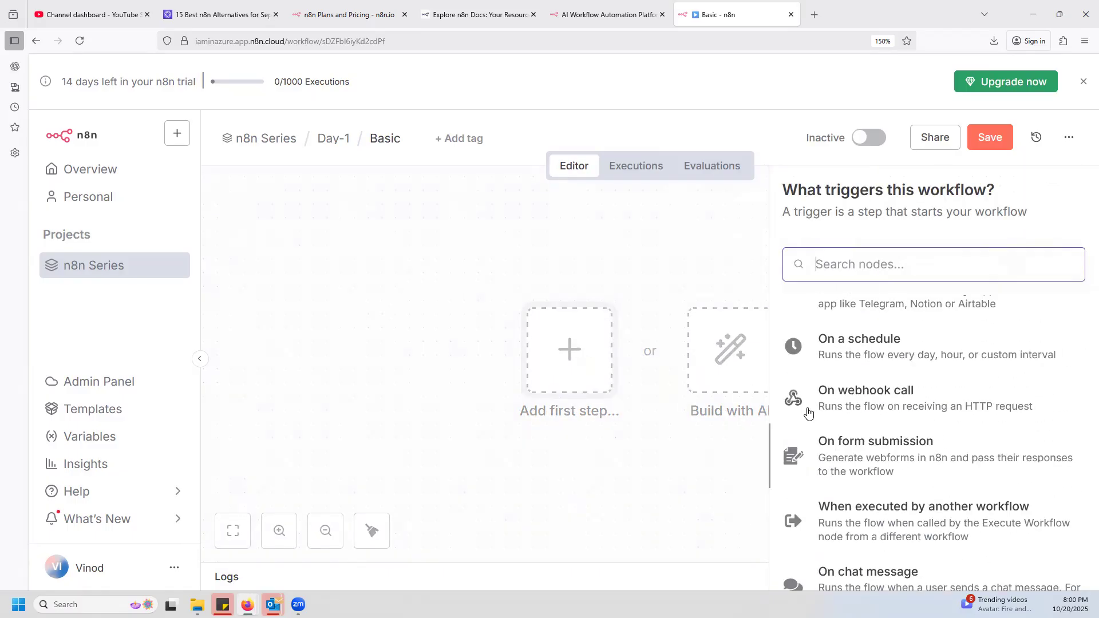
click(877, 450)
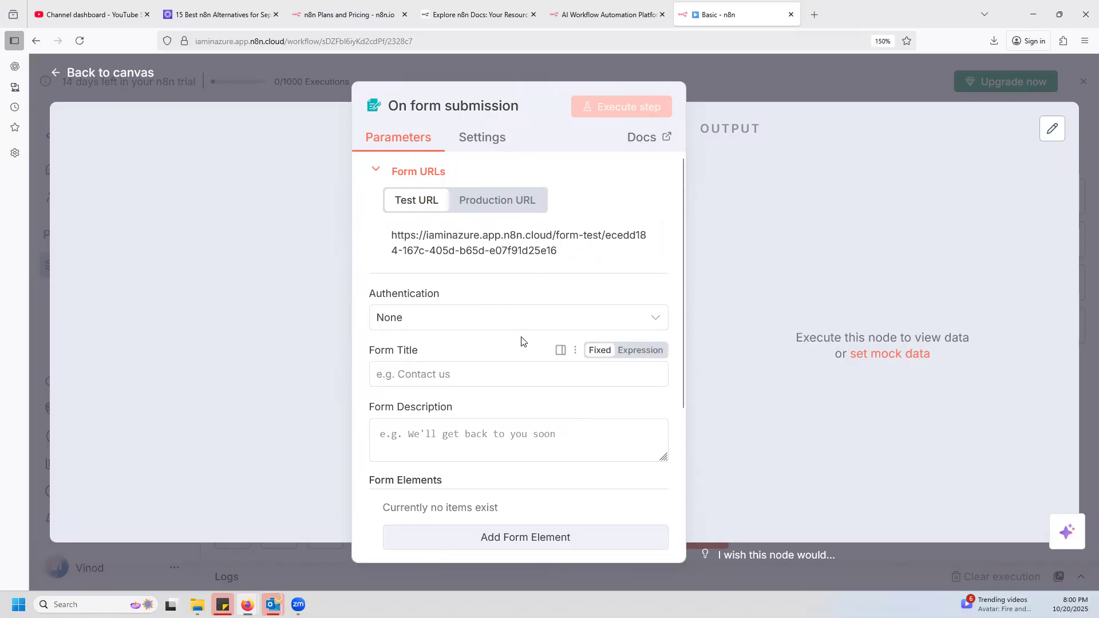
Try Basic Auth as the form trigger's authentication and set it back to None.
click(483, 320)
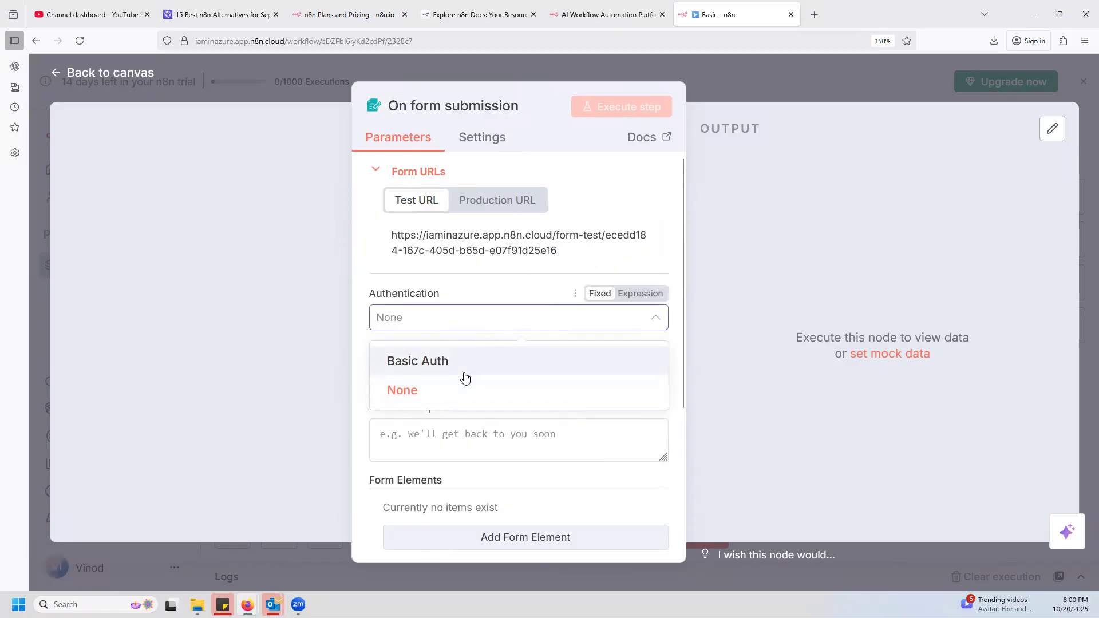
click(439, 363)
click(630, 371)
click(445, 321)
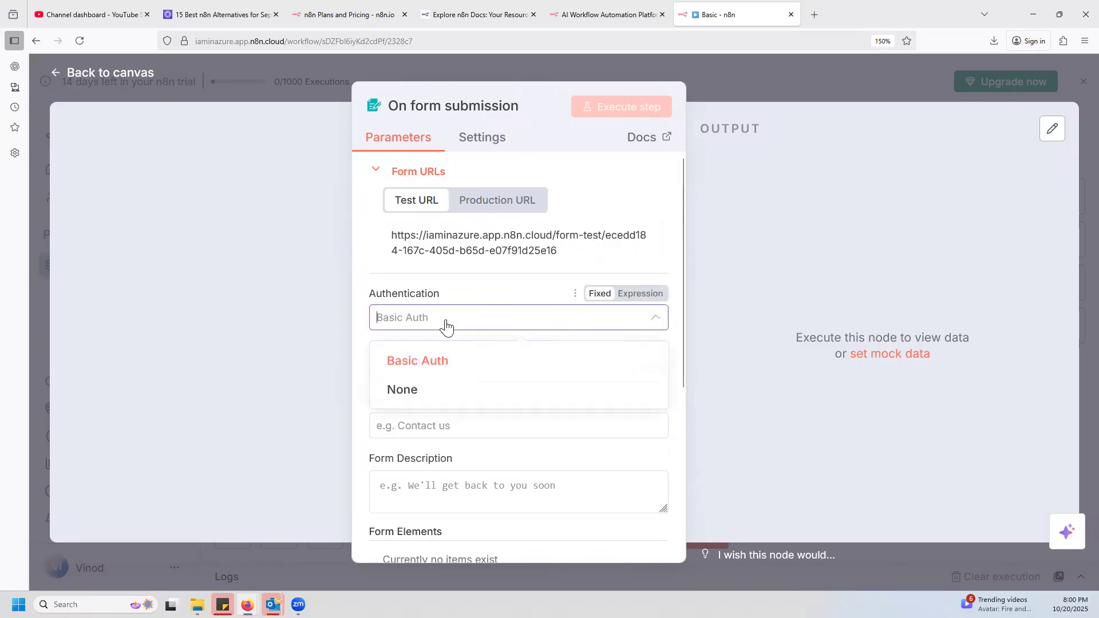
click(421, 388)
scroll(441, 344, down, 2)
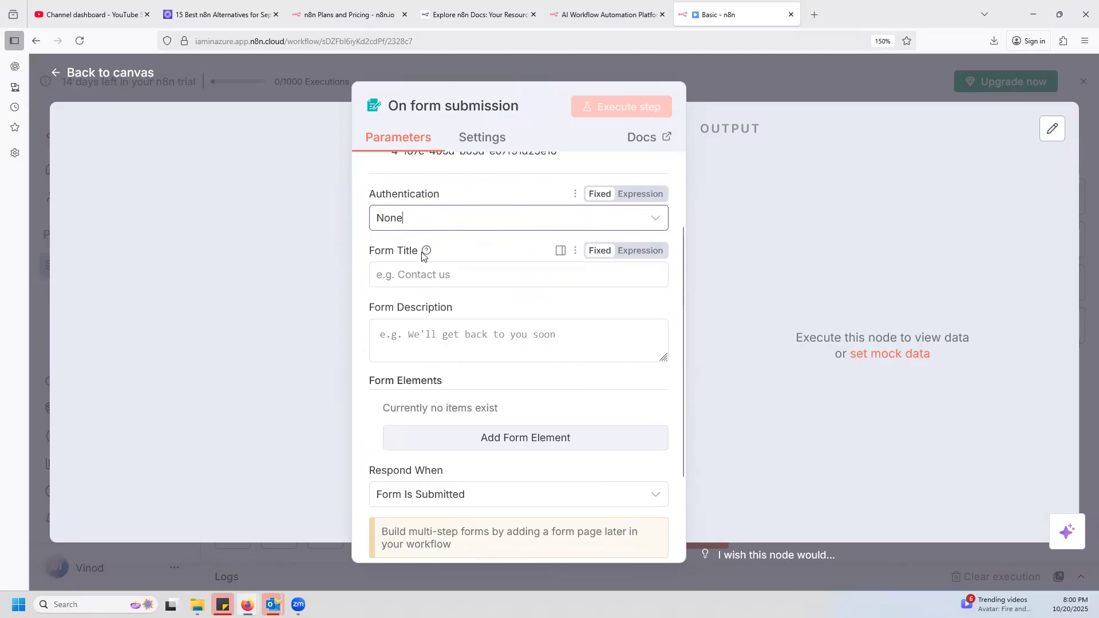
click(813, 15)
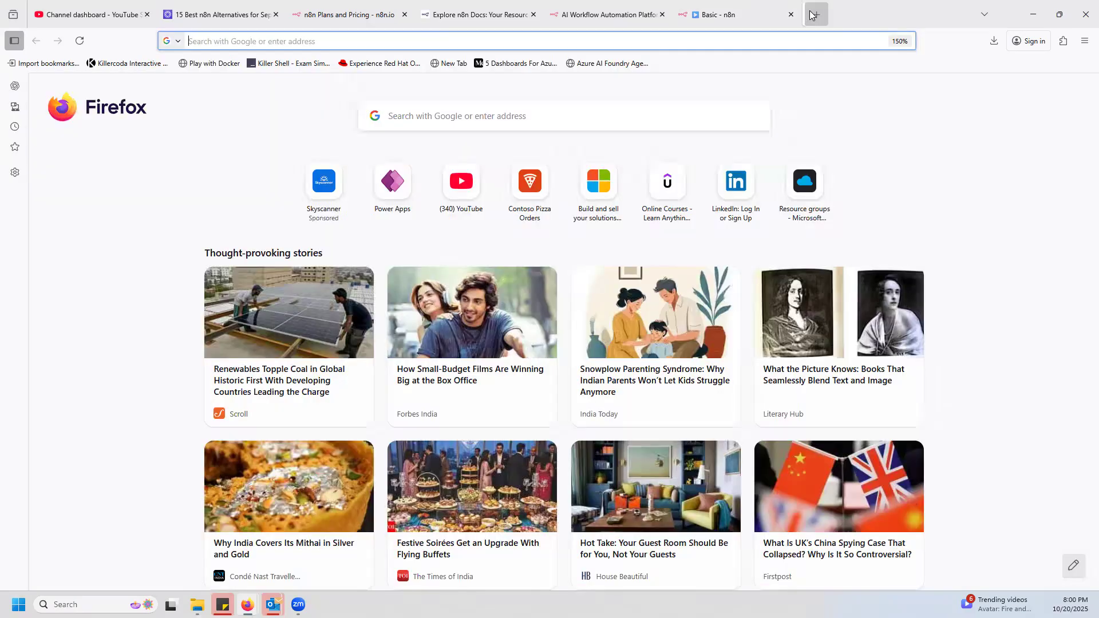
text(www.google.com)
key(Return)
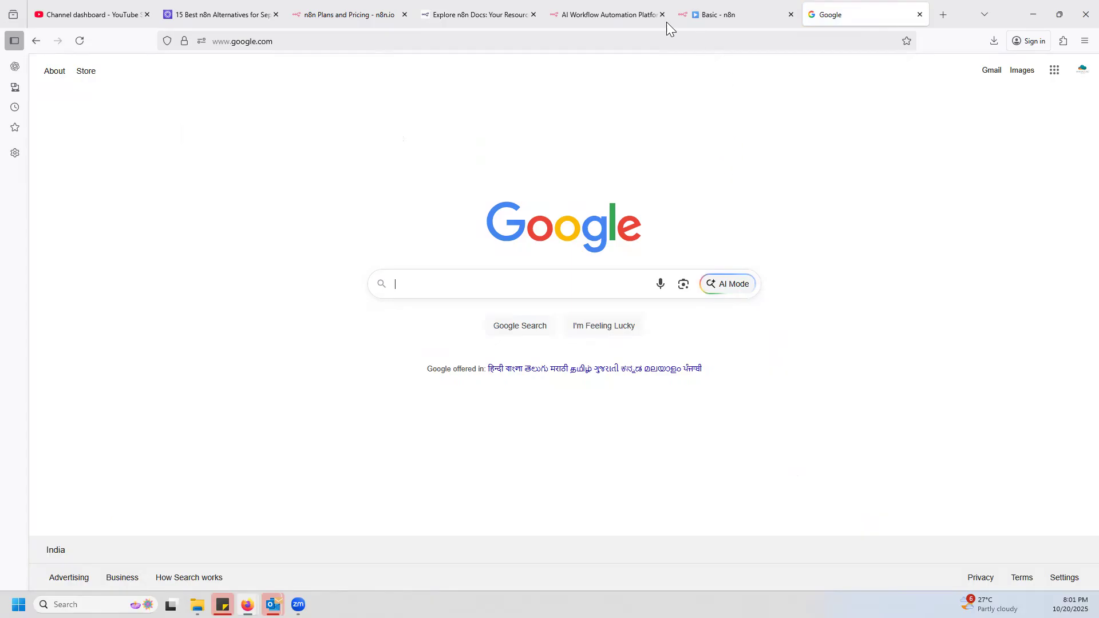
Look through the open n8n website, docs and pricing pages, and return to the Basic workflow's form trigger settings.
click(617, 17)
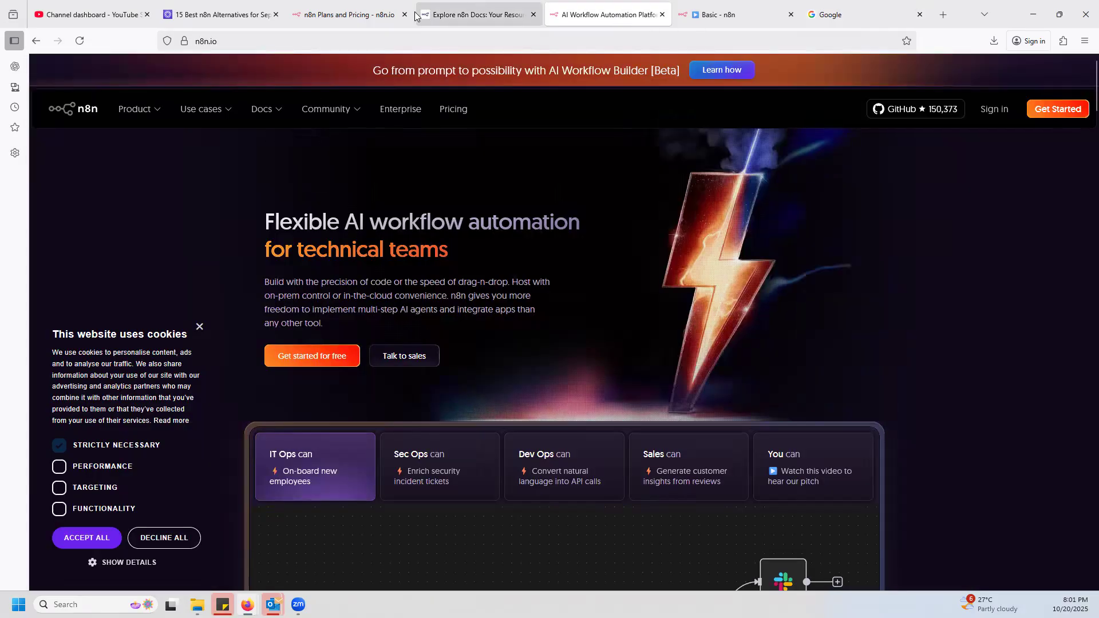
click(481, 15)
click(351, 17)
click(718, 15)
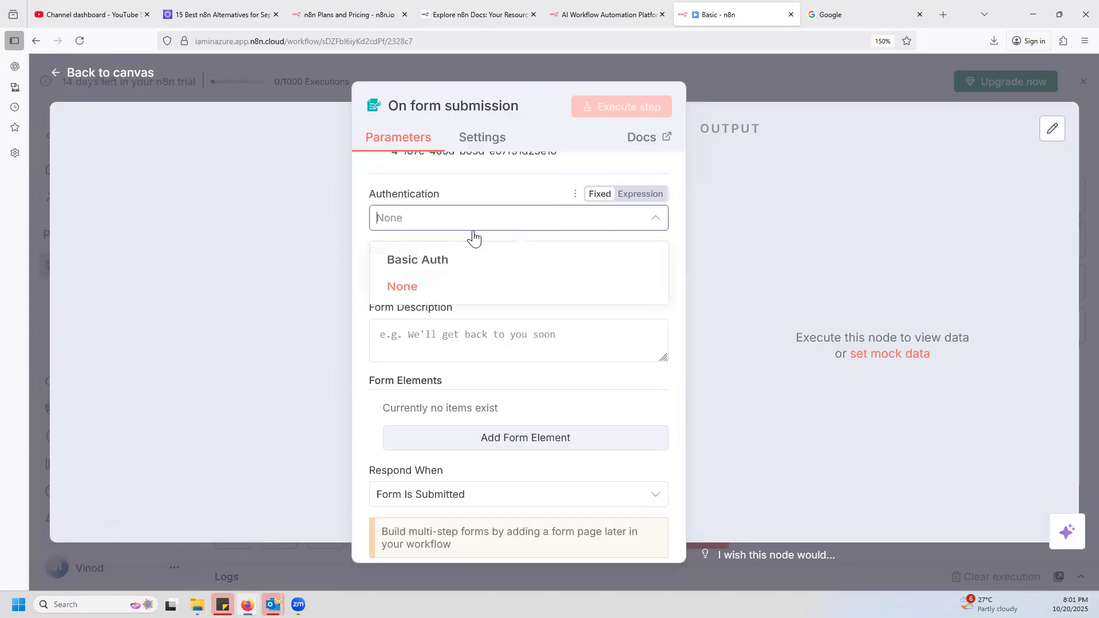
click(633, 211)
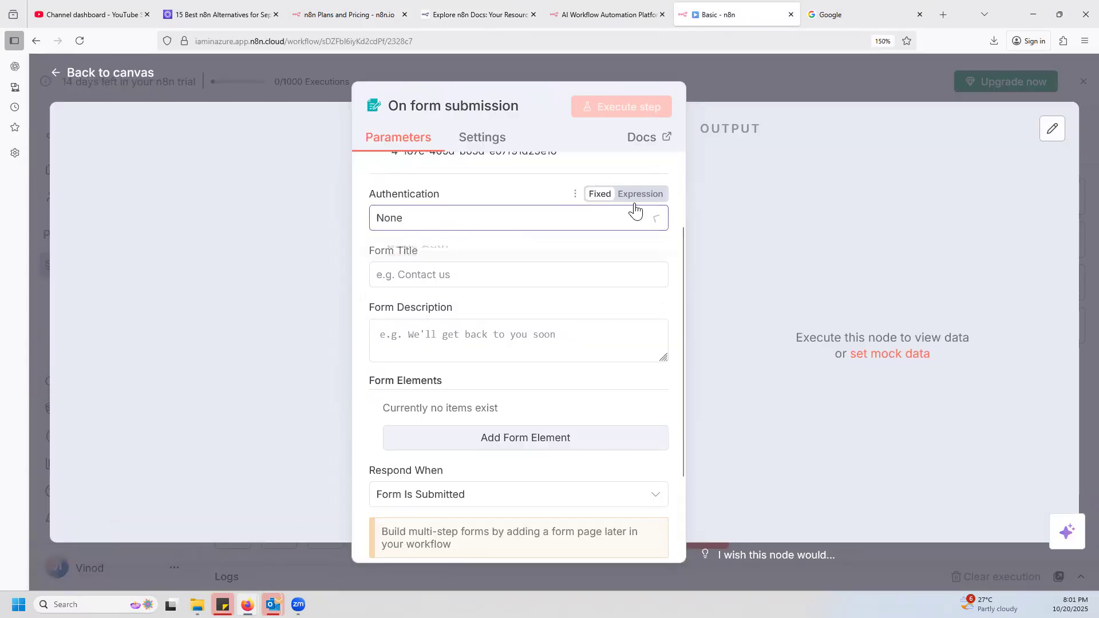
Set the form title to Contact Us.
click(460, 269)
text(Cont)
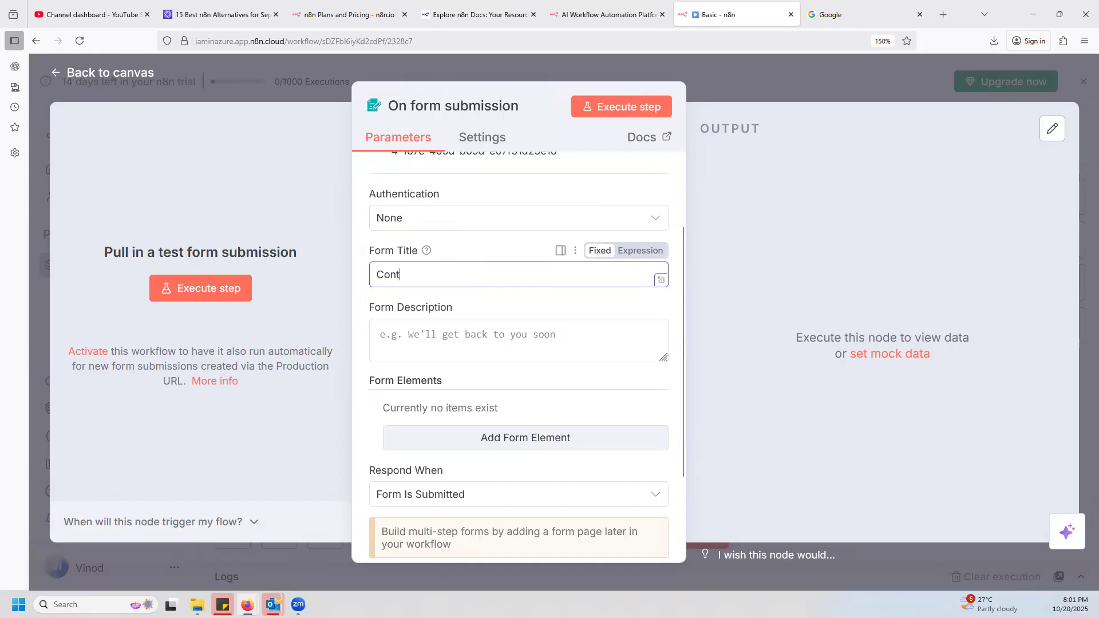
text(act Us)
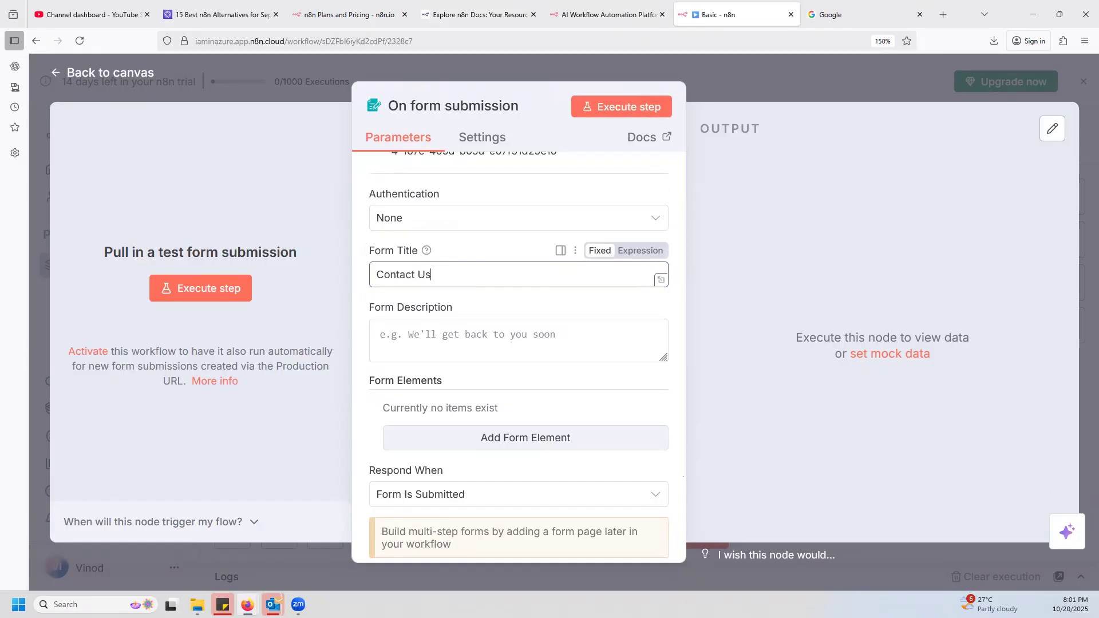
Paste in a form description beginning "Get in touch with our team for inquiries, partnerships, or support. We value your feedback".
click(457, 338)
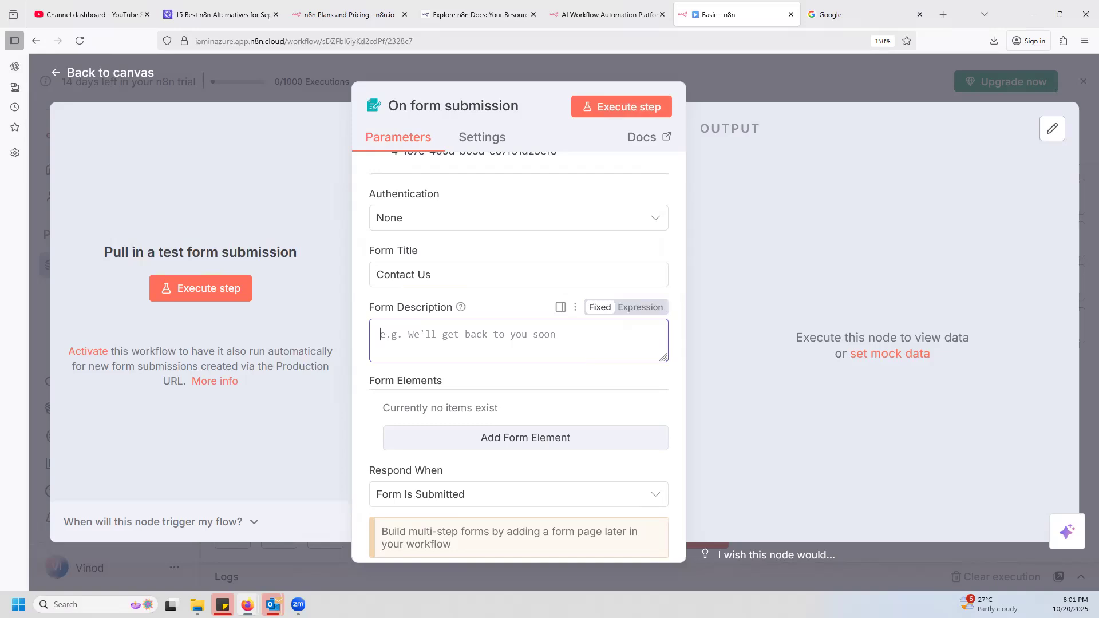
click(519, 341)
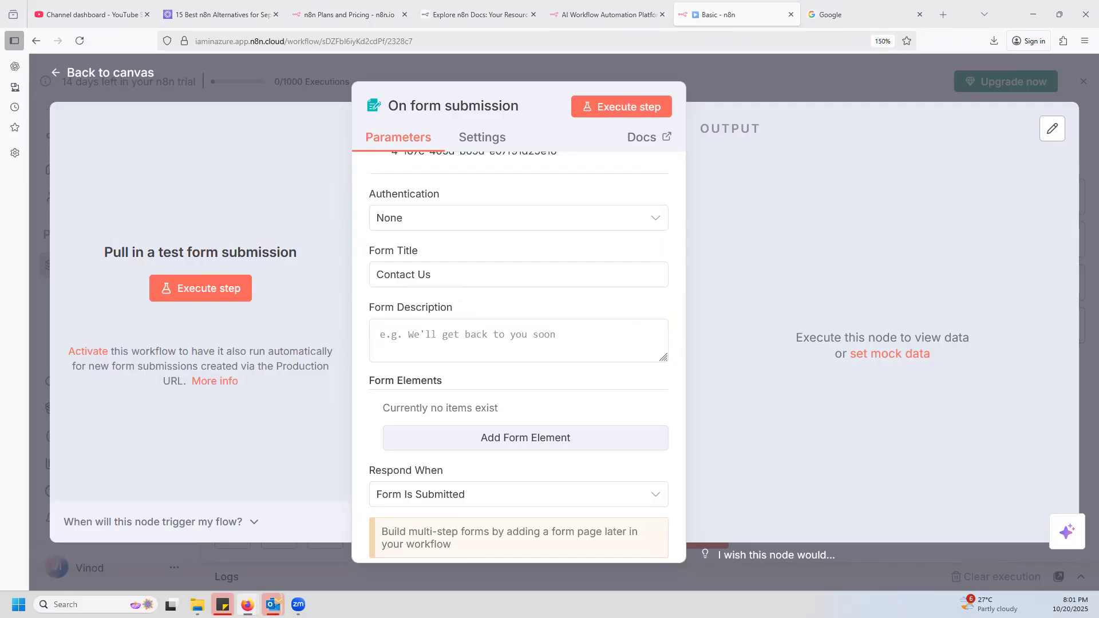
click(445, 335)
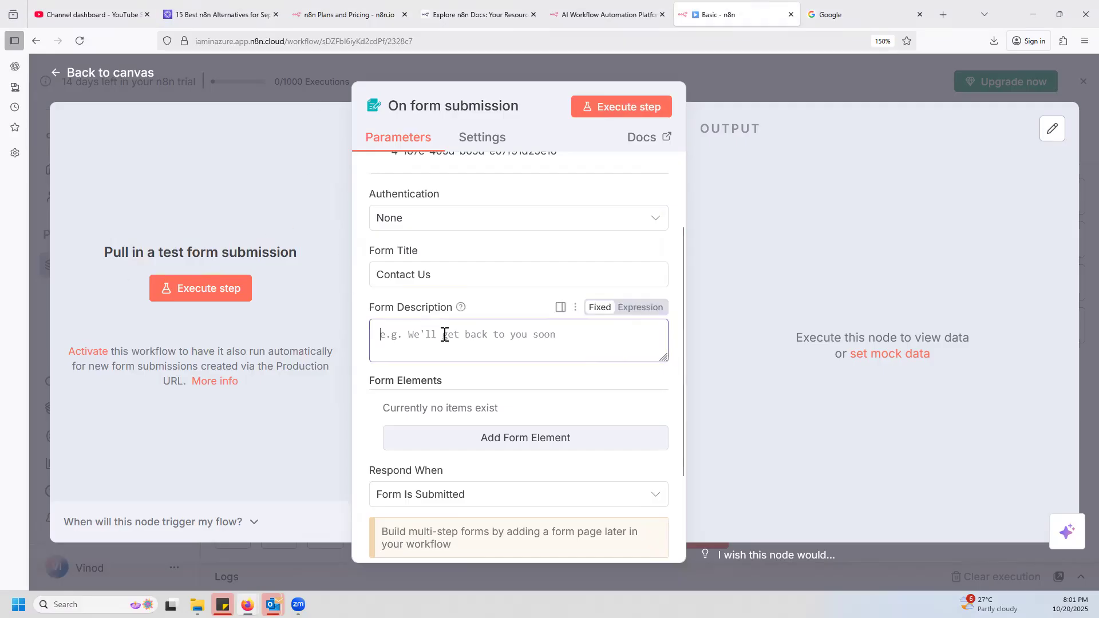
key(ctrl+v)
scroll(596, 349, up, 3)
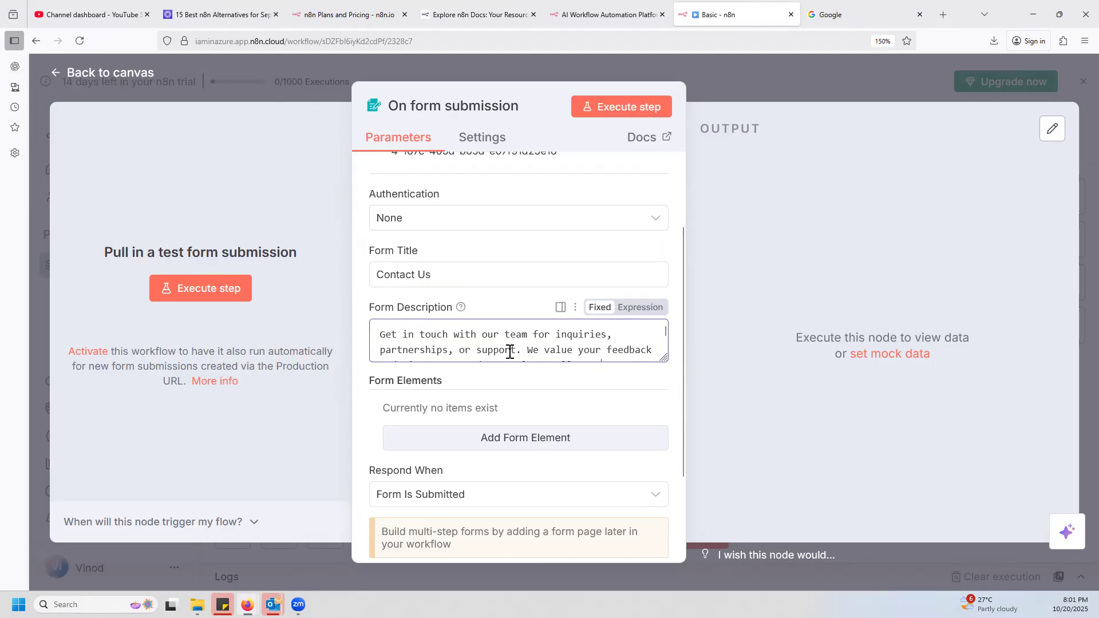
scroll(521, 385, down, 2)
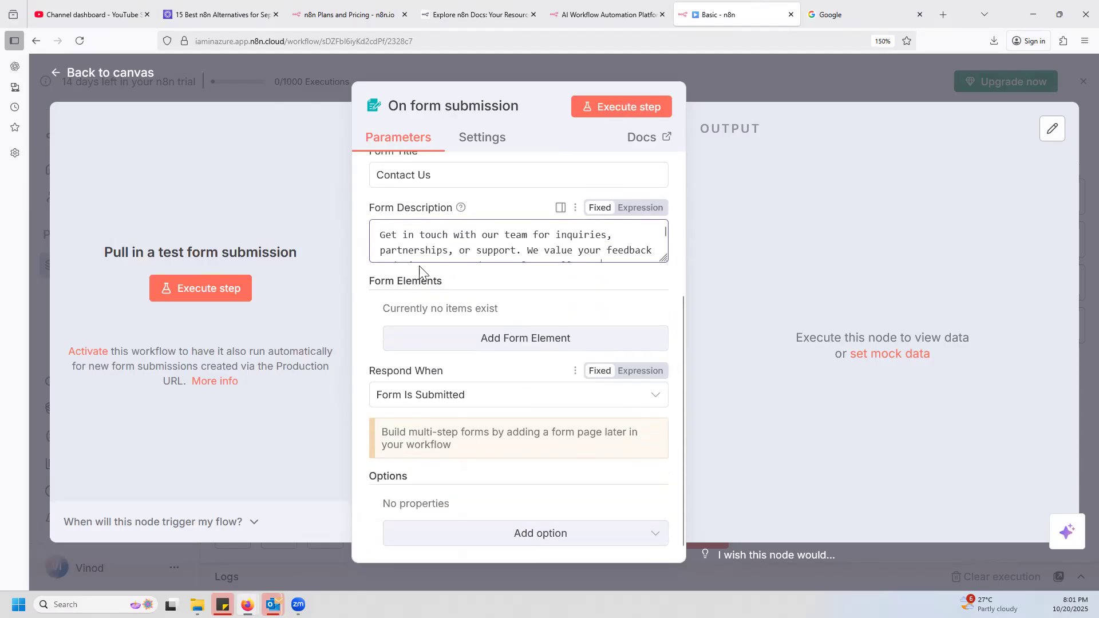
Return to the workflow canvas and reopen the On form submission node's parameters.
click(485, 376)
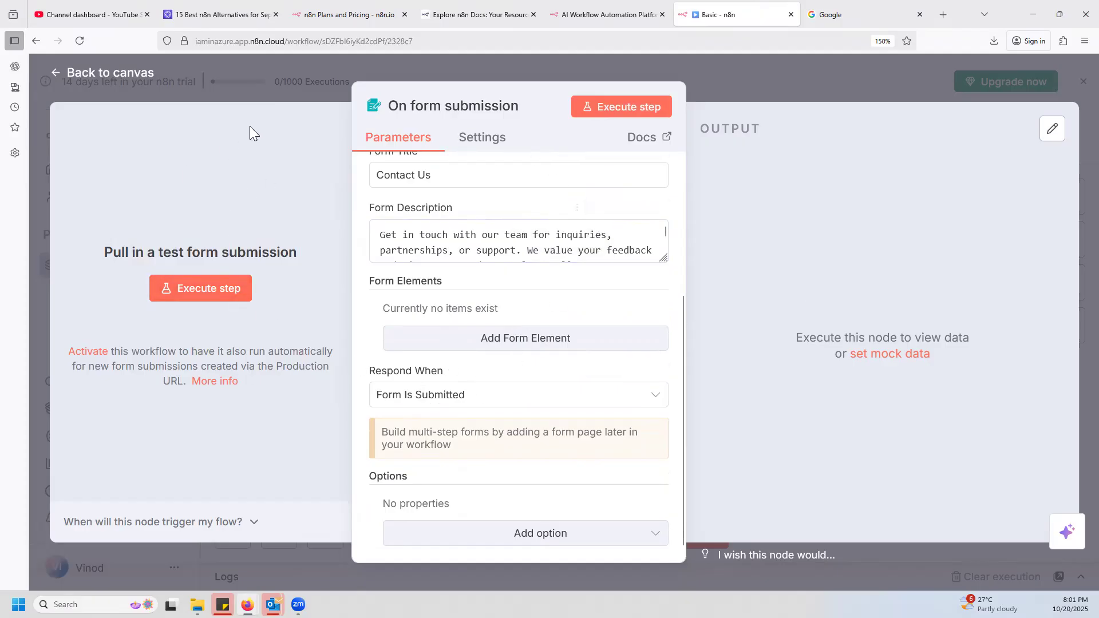
click(769, 88)
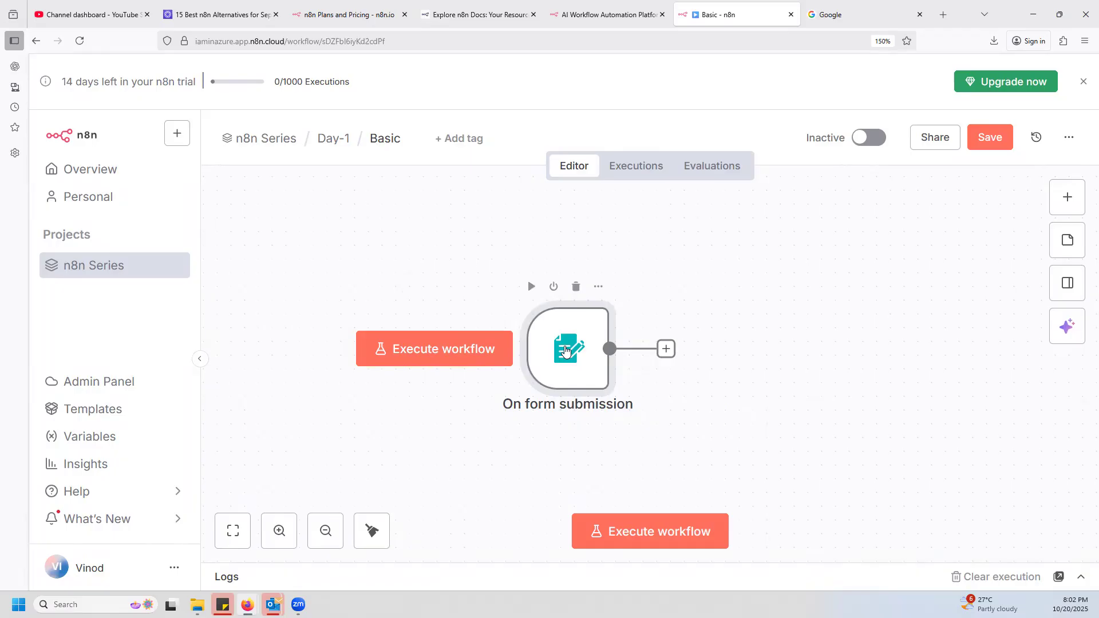
double_click(565, 351)
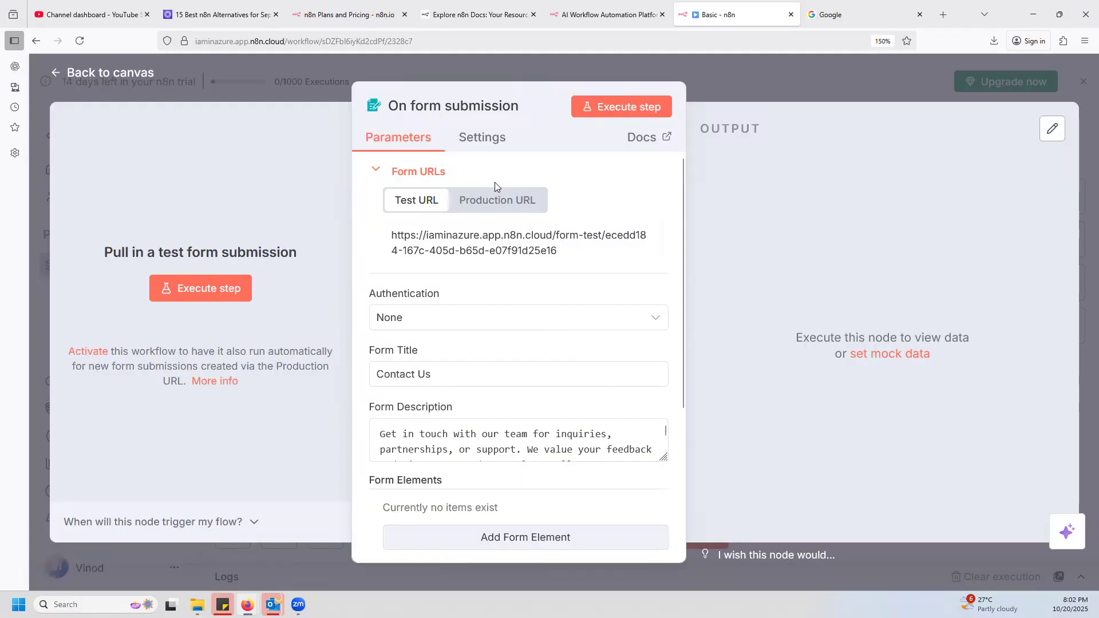
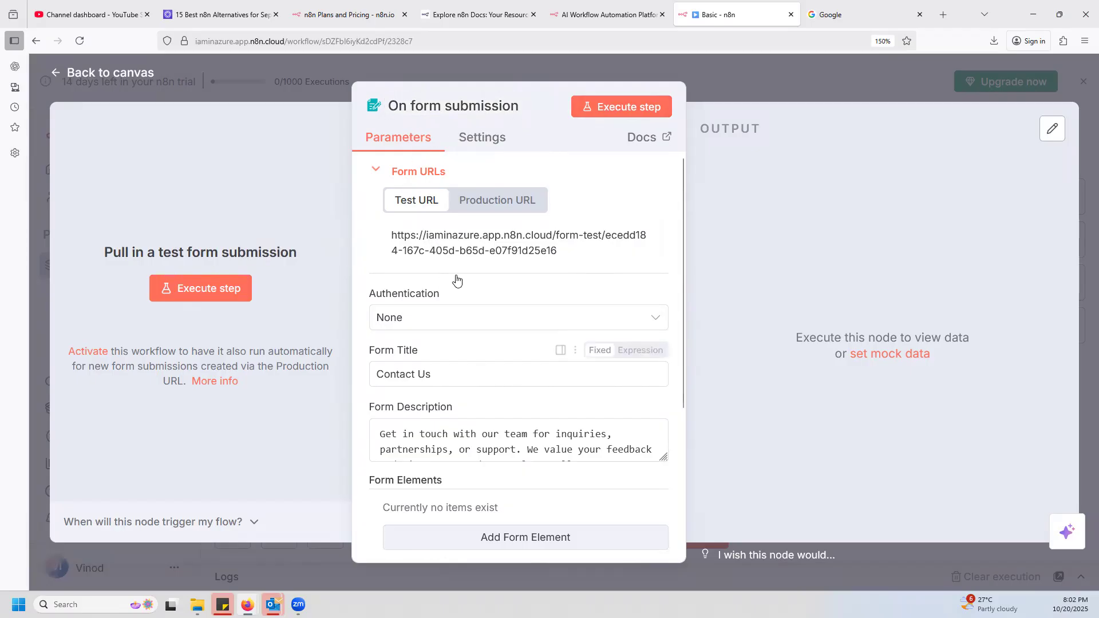
Review the form trigger's URLs, description, form elements and the available Respond When choices.
scroll(534, 404, down, 4)
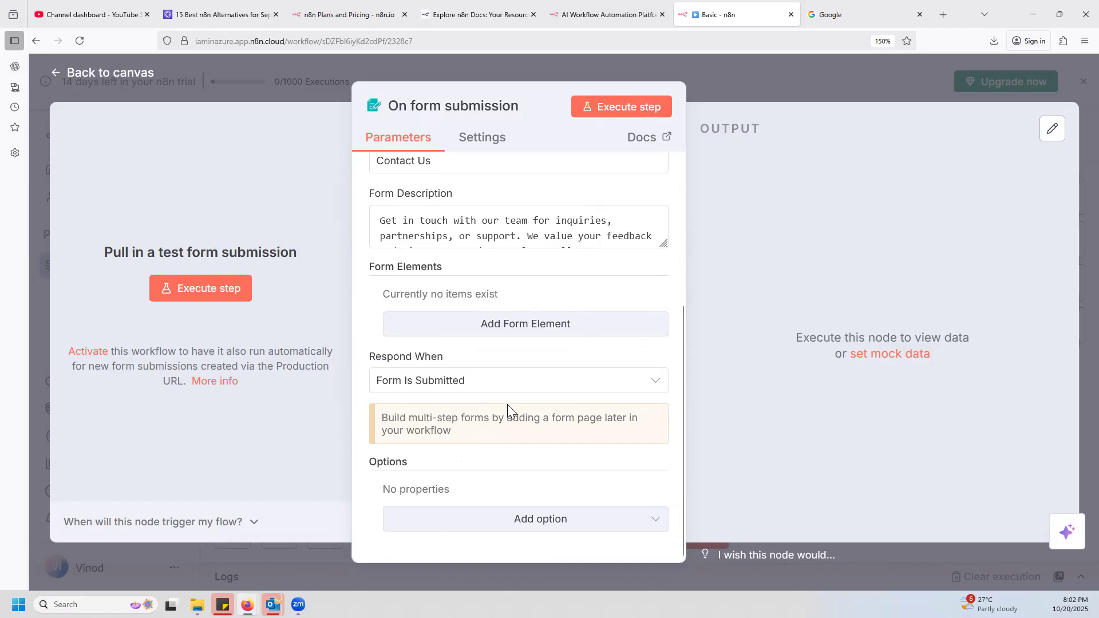
scroll(429, 315, up, 4)
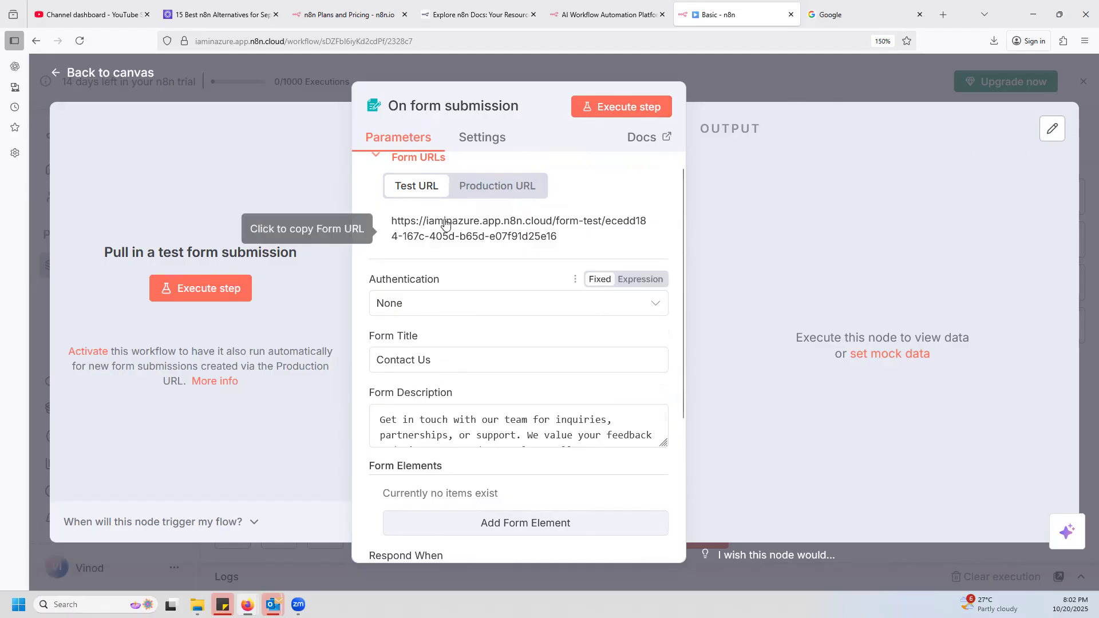
scroll(497, 421, down, 1)
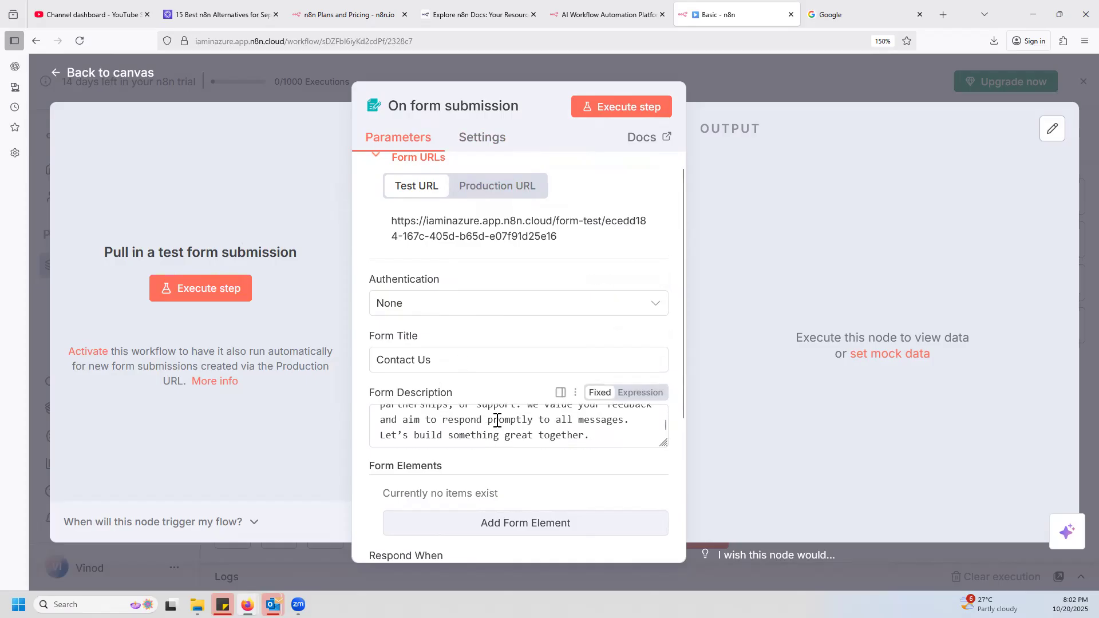
scroll(465, 506, down, 3)
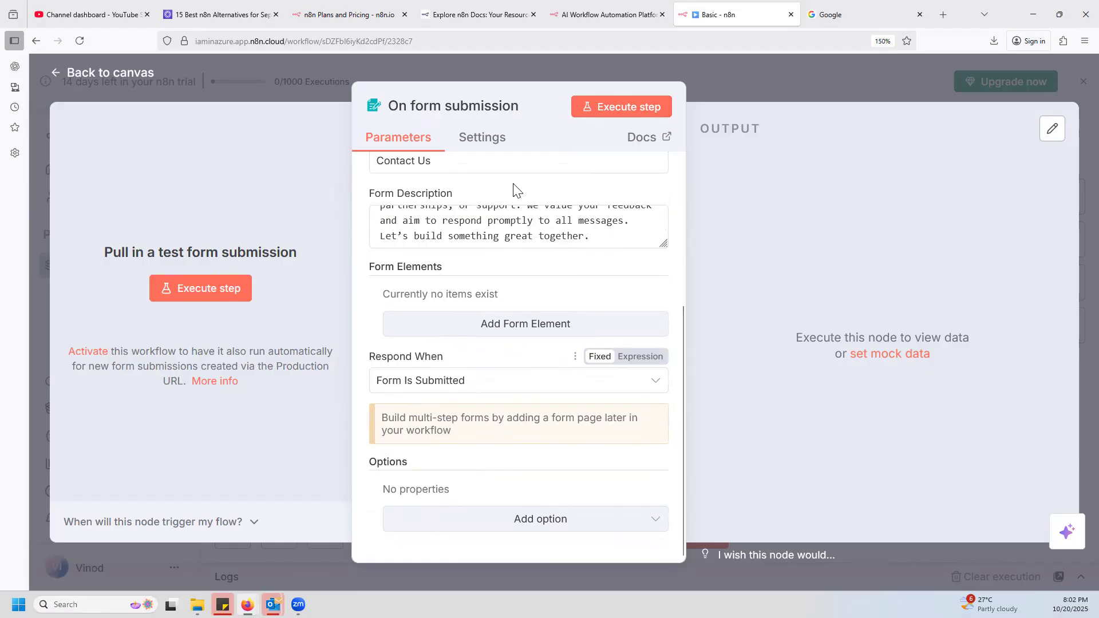
click(527, 382)
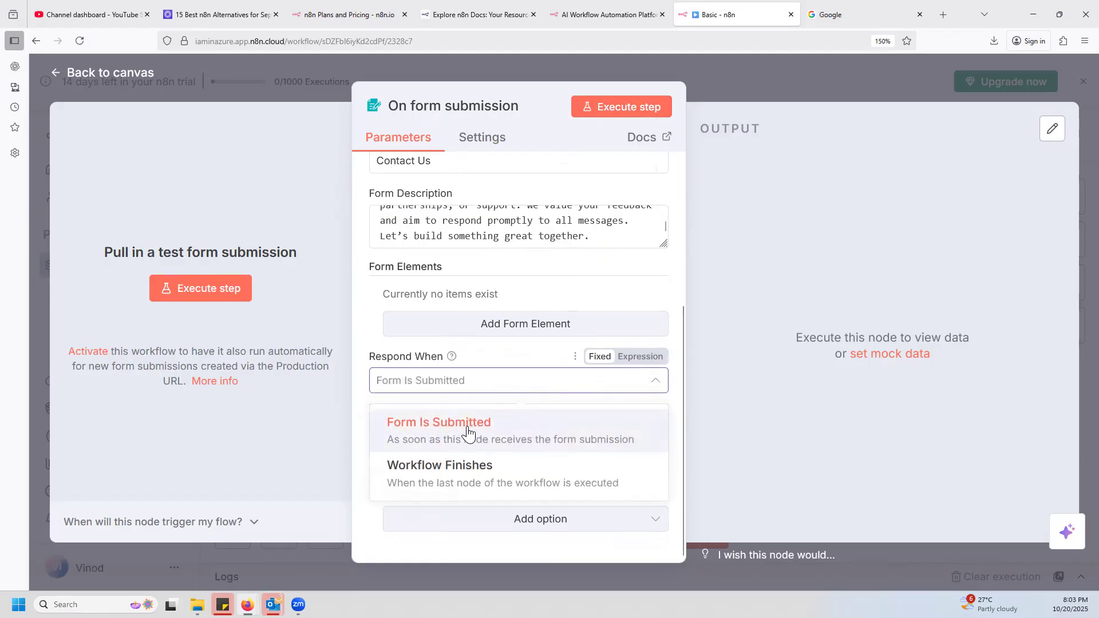
click(376, 331)
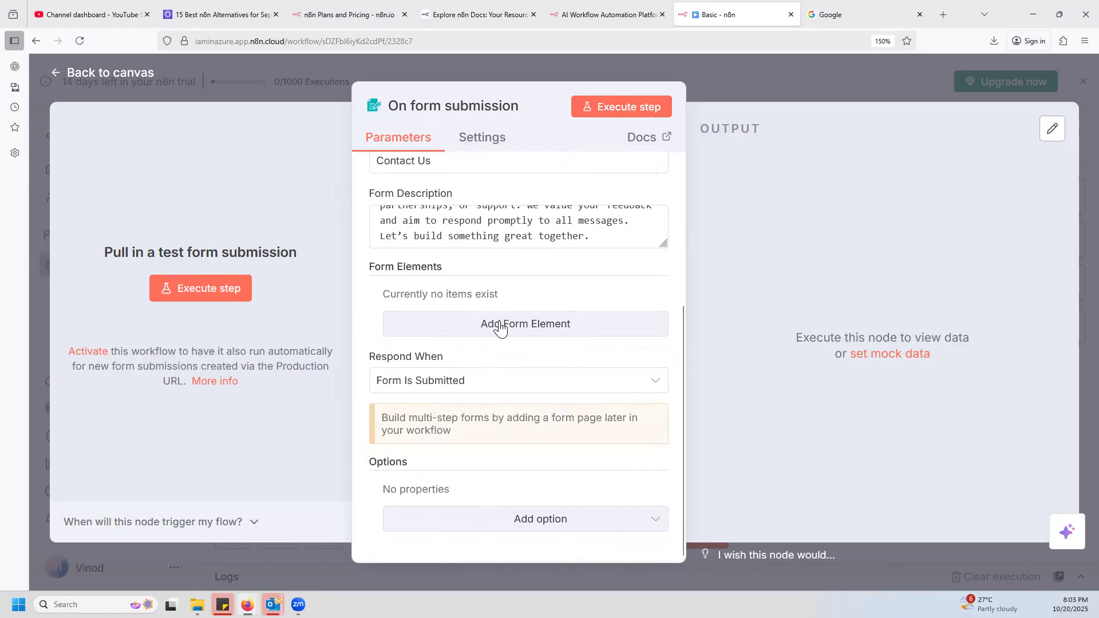
scroll(538, 405, up, 3)
scroll(536, 409, down, 2)
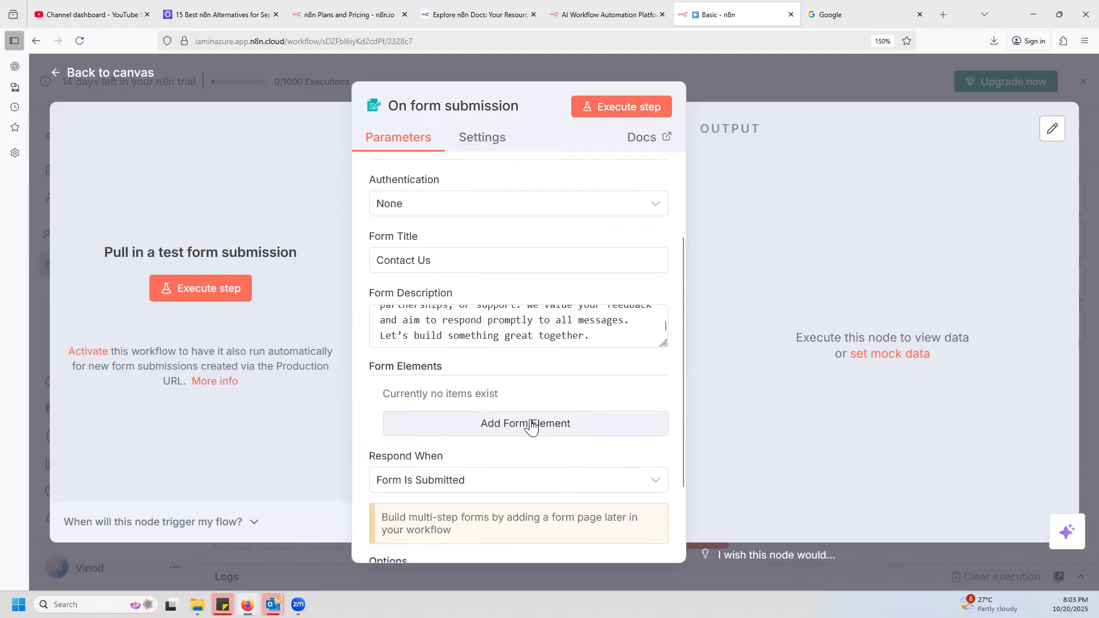
Add a form element with the field name Name and keep its element type as Text.
click(533, 423)
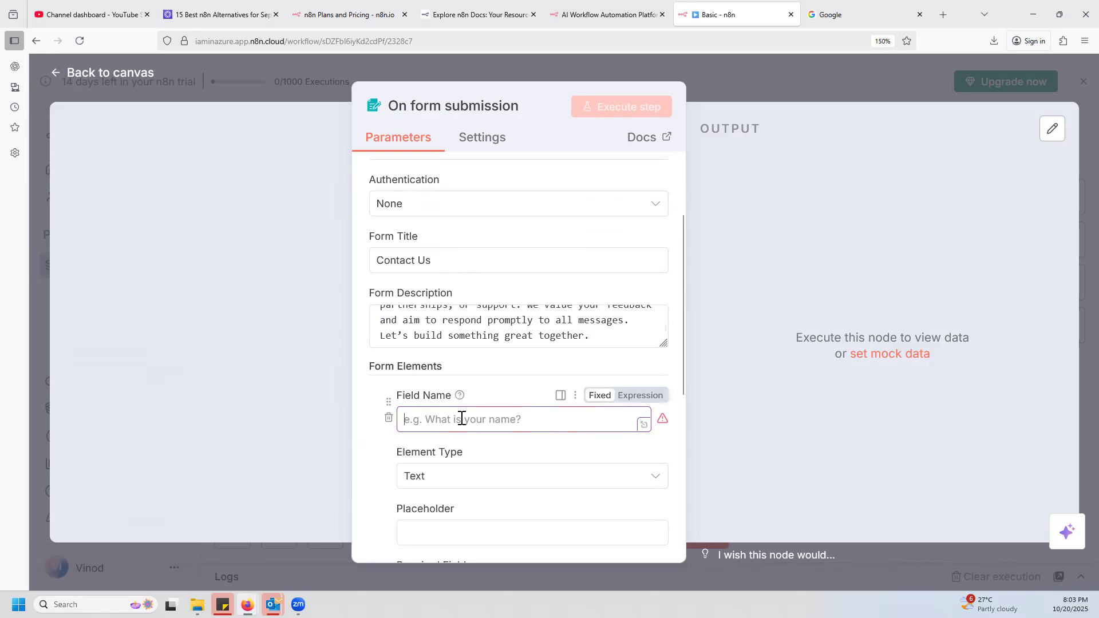
text(Nme)
key(BackSpace)
key(BackSpace)
text(ame)
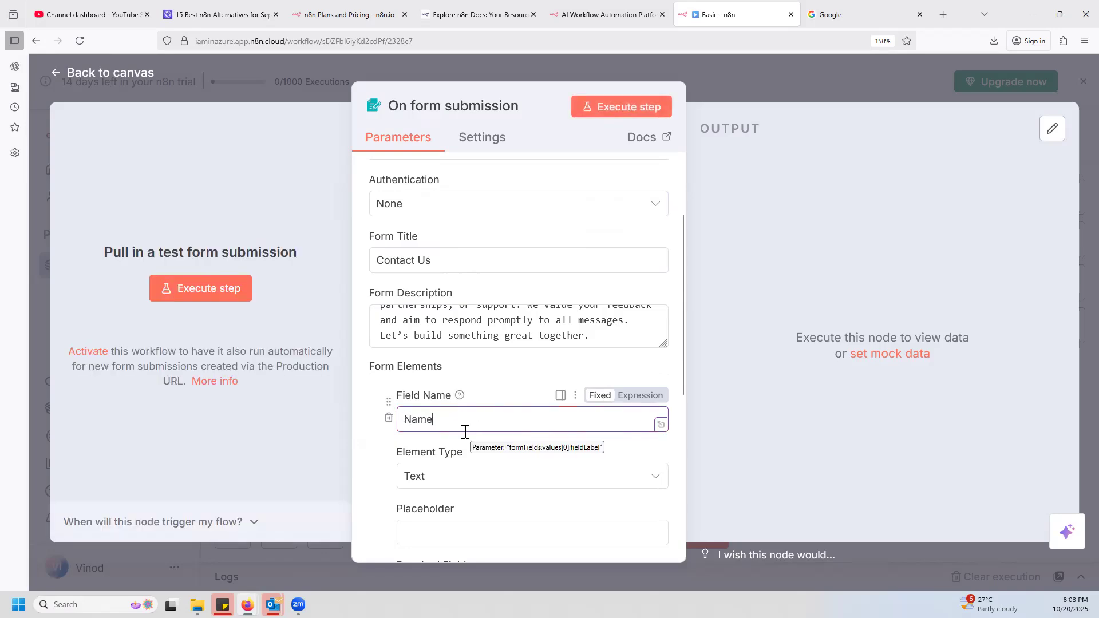
click(376, 458)
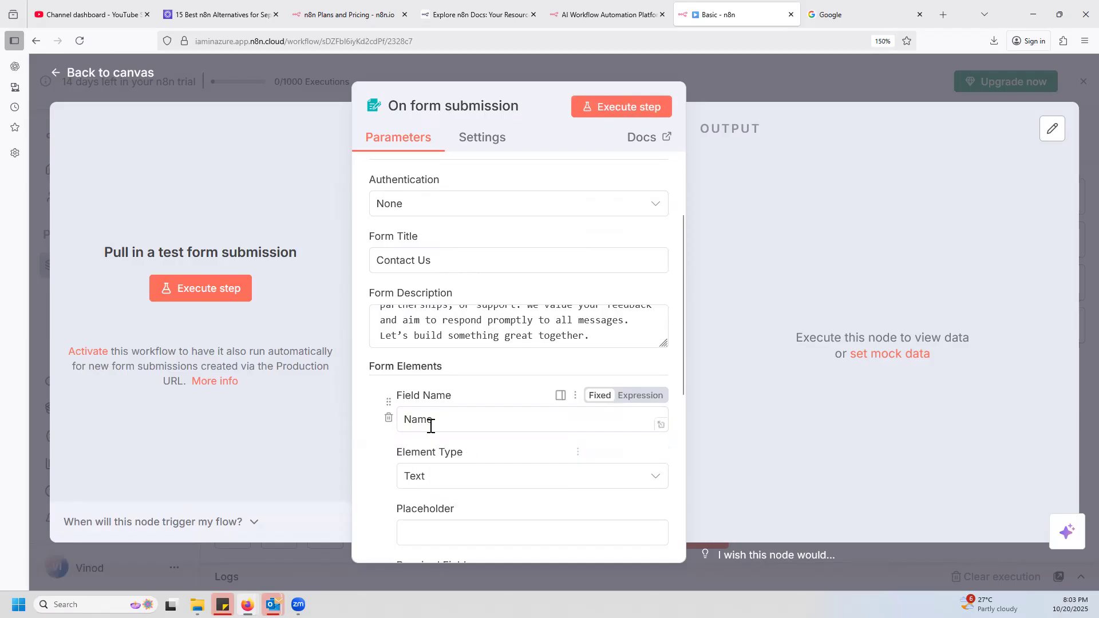
scroll(562, 493, down, 2)
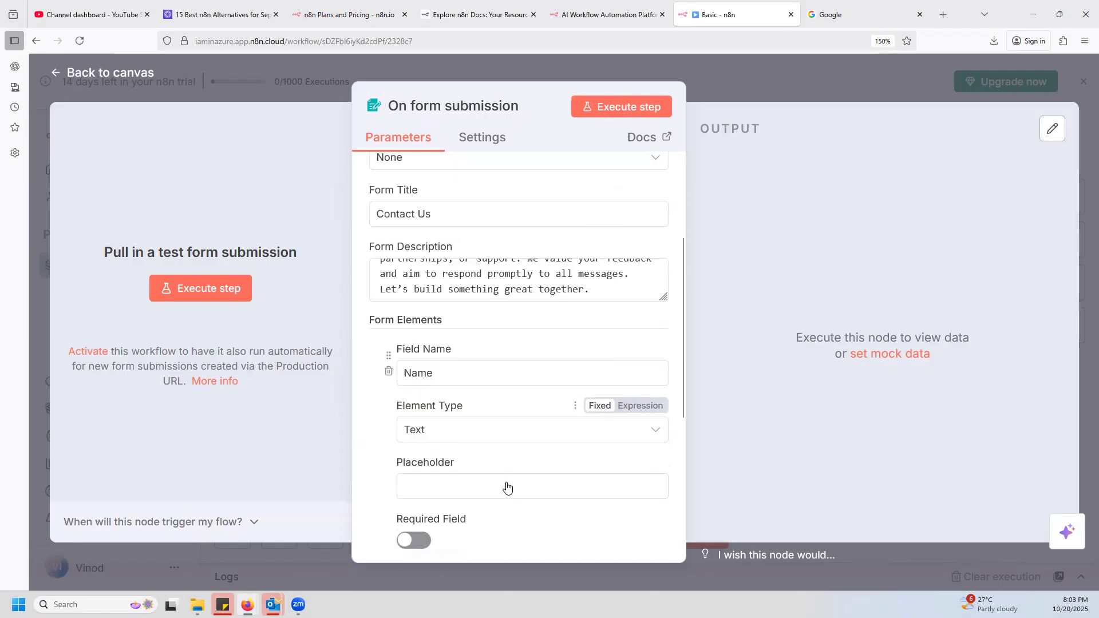
click(656, 378)
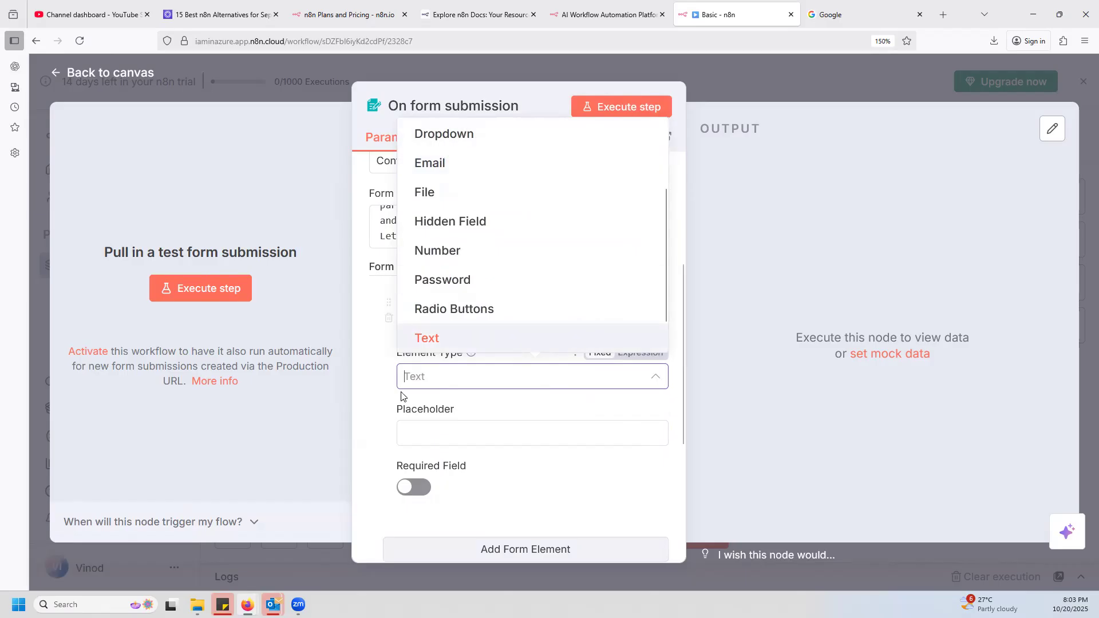
click(438, 338)
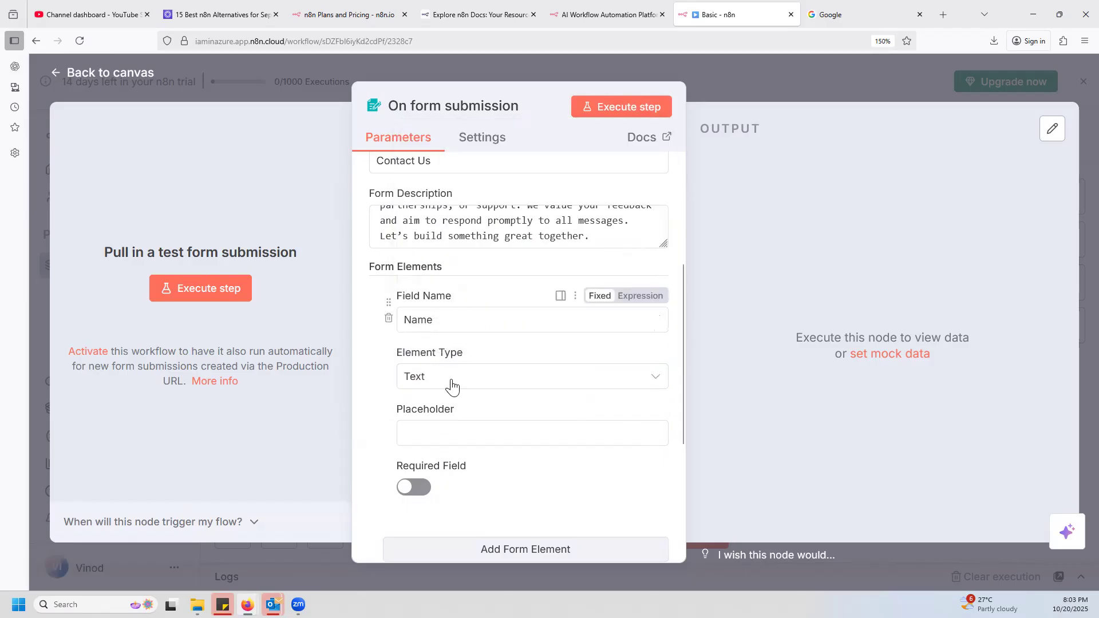
Give the Name field the placeholder "please provide your name" and make it required.
click(448, 437)
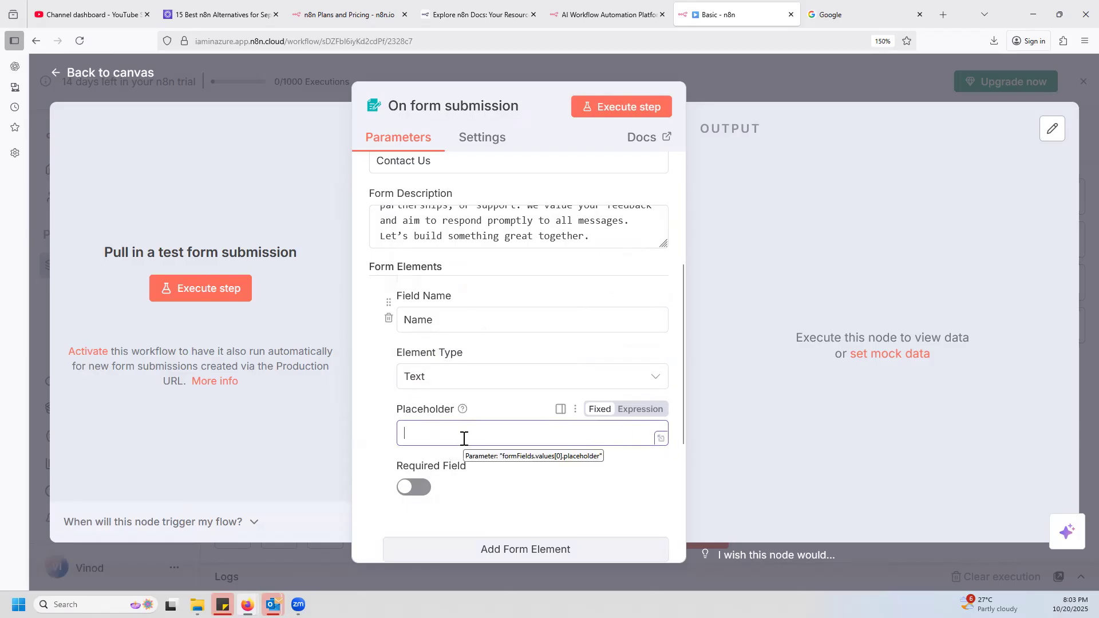
text(PLease)
key(ctrl+a)
text(pl)
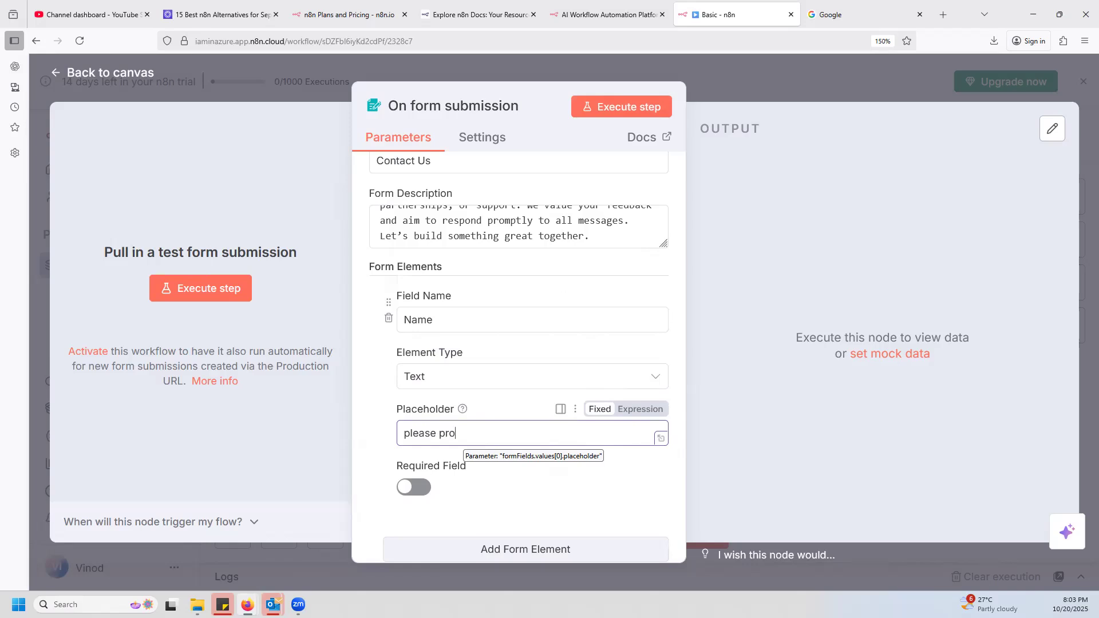
text(name)
click(490, 507)
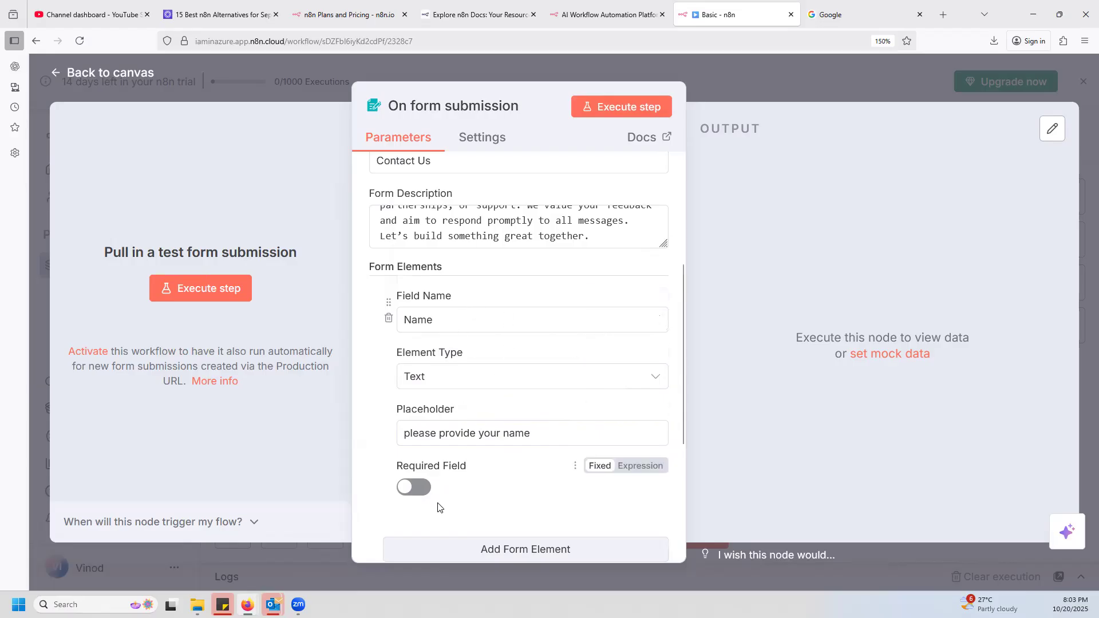
scroll(490, 478, down, 2)
click(418, 388)
Add a second form element named Email with the Email element type and make it required.
click(544, 450)
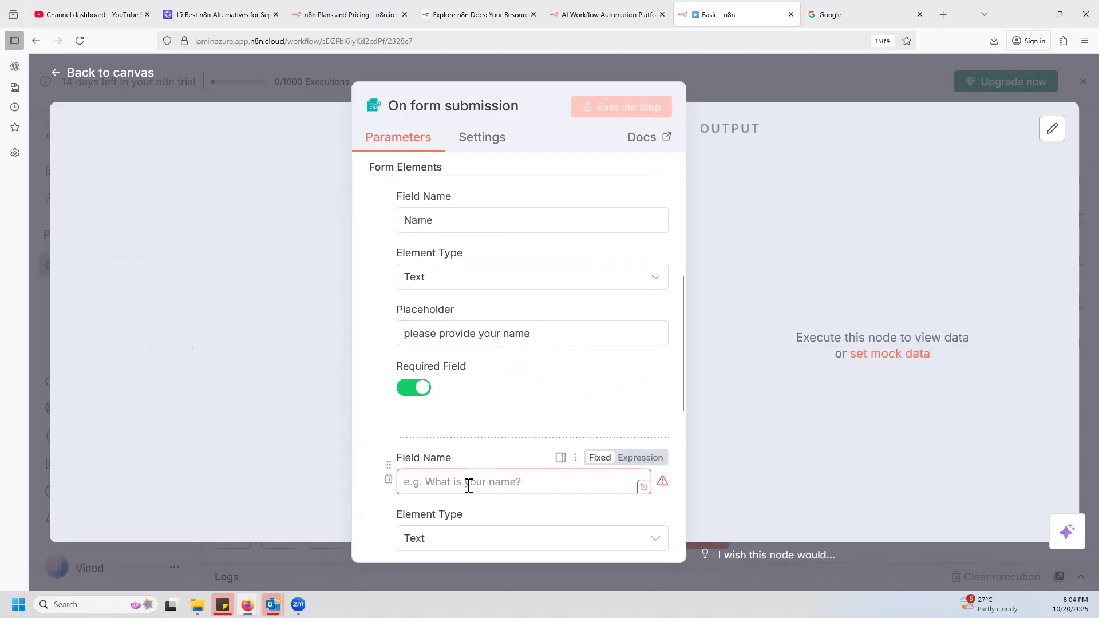
text(Email)
scroll(465, 484, down, 5)
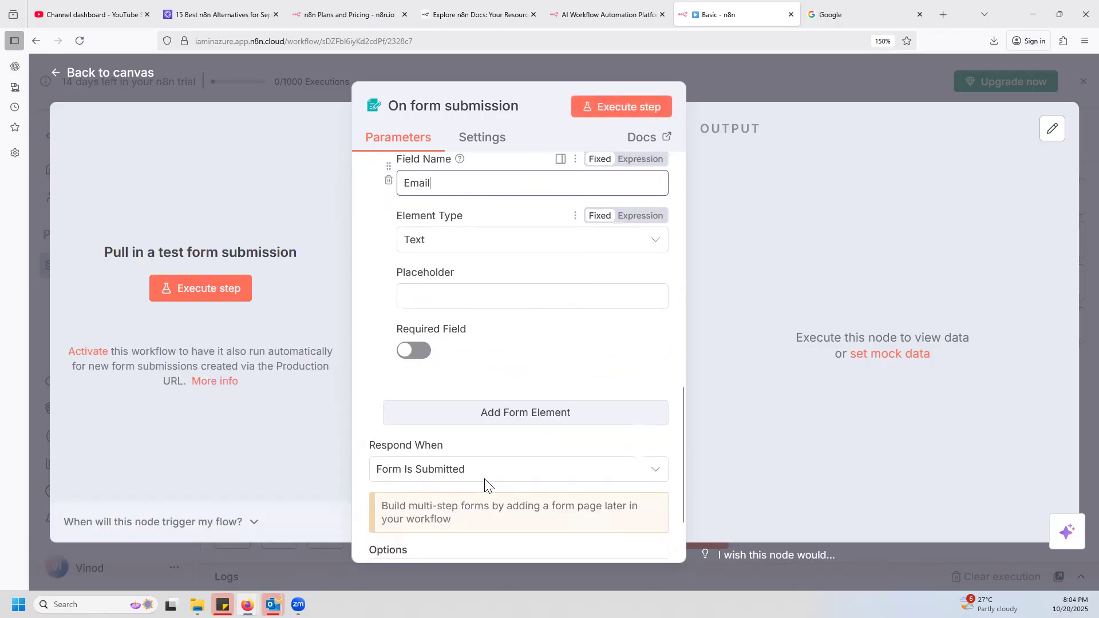
click(473, 248)
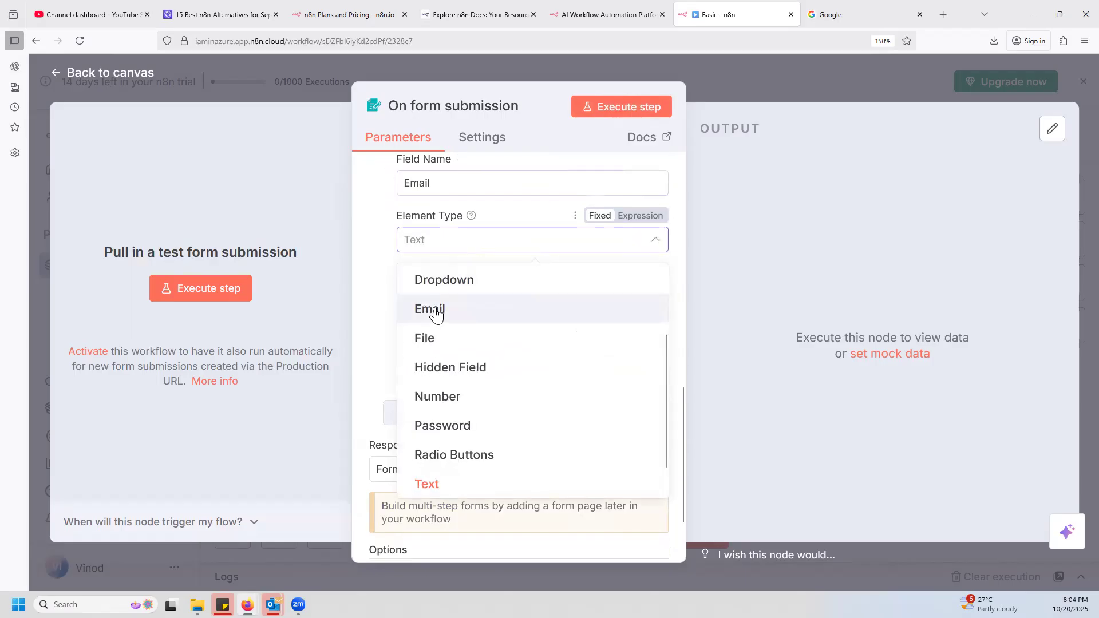
click(435, 313)
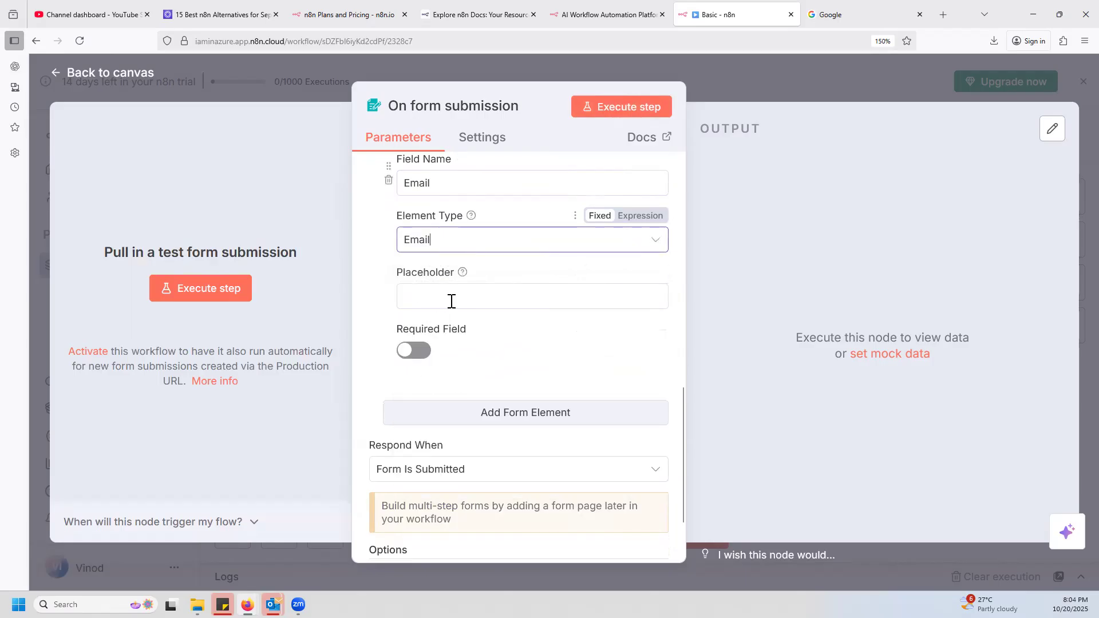
click(421, 351)
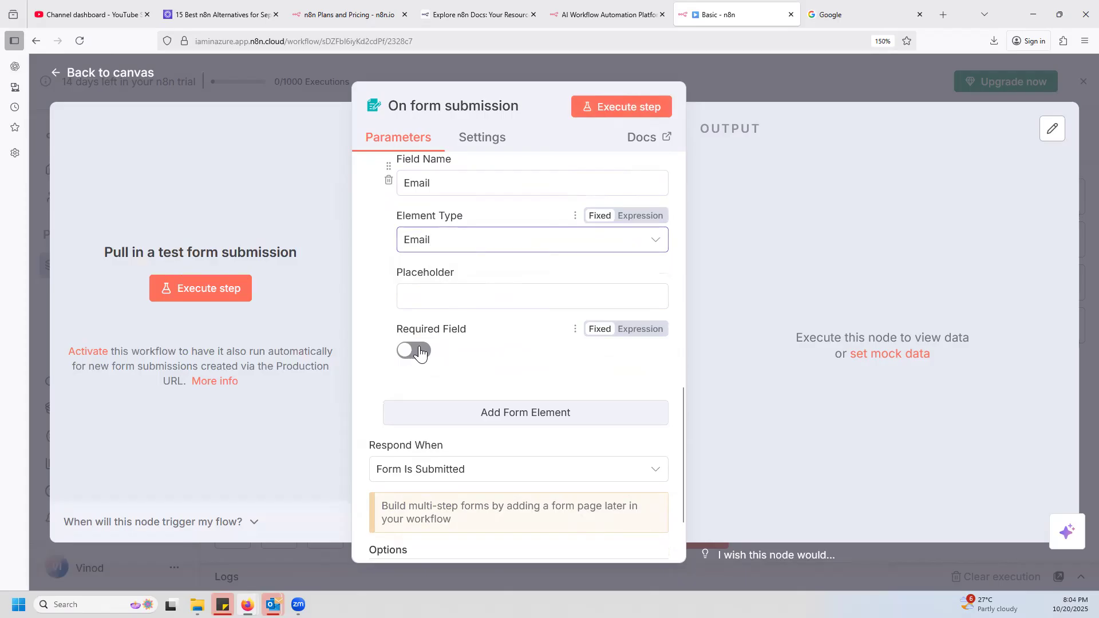
Add a third form element named Role and set its element type to Dropdown.
click(541, 413)
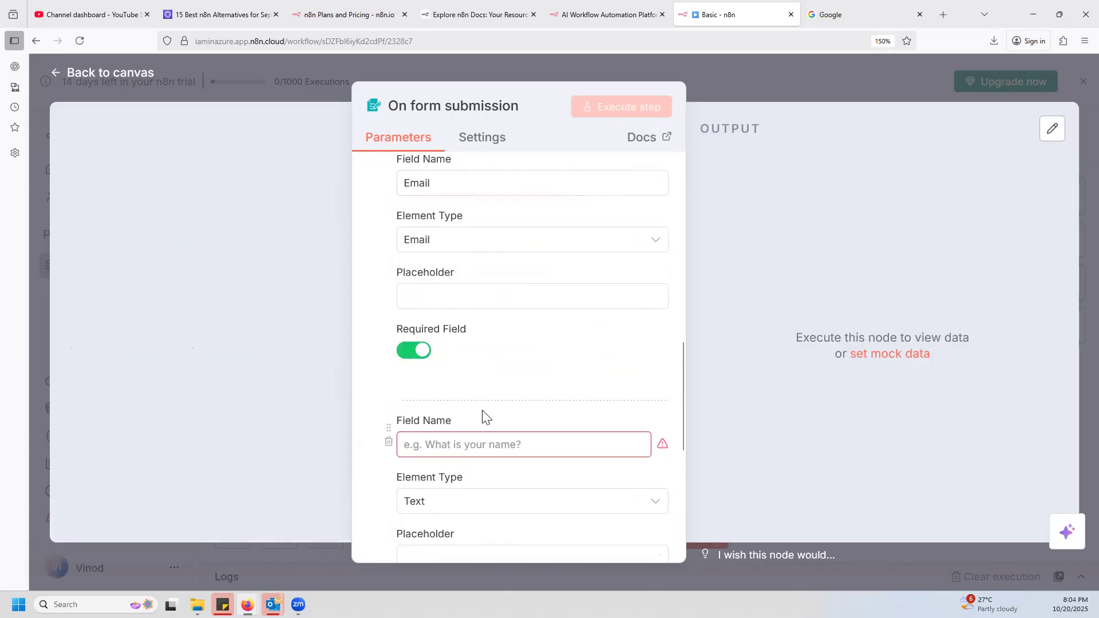
scroll(487, 433, down, 2)
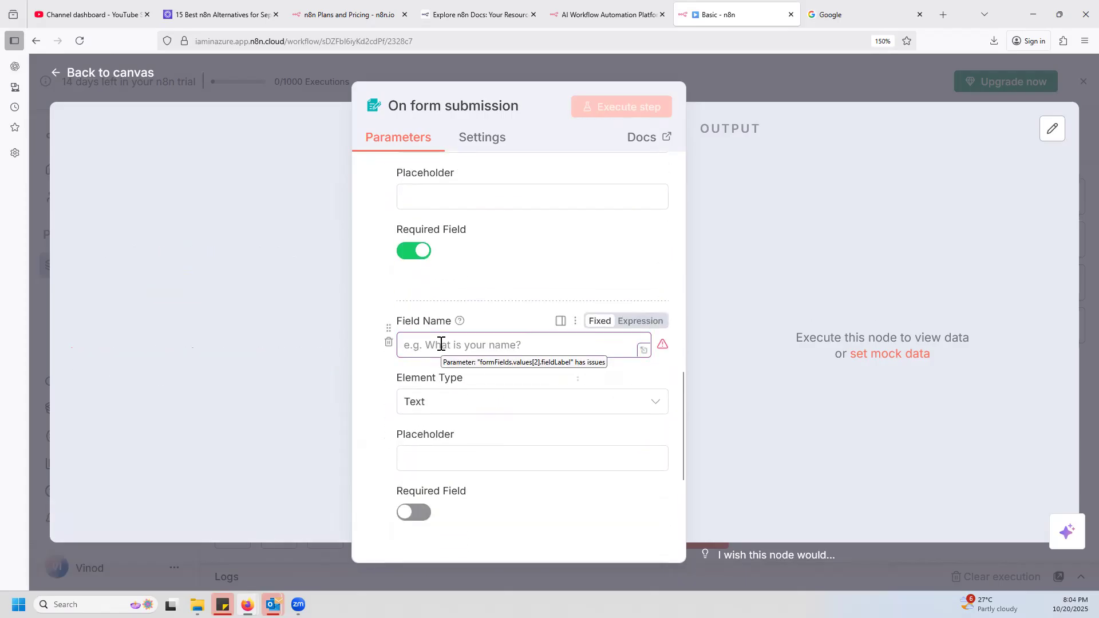
text(Profe)
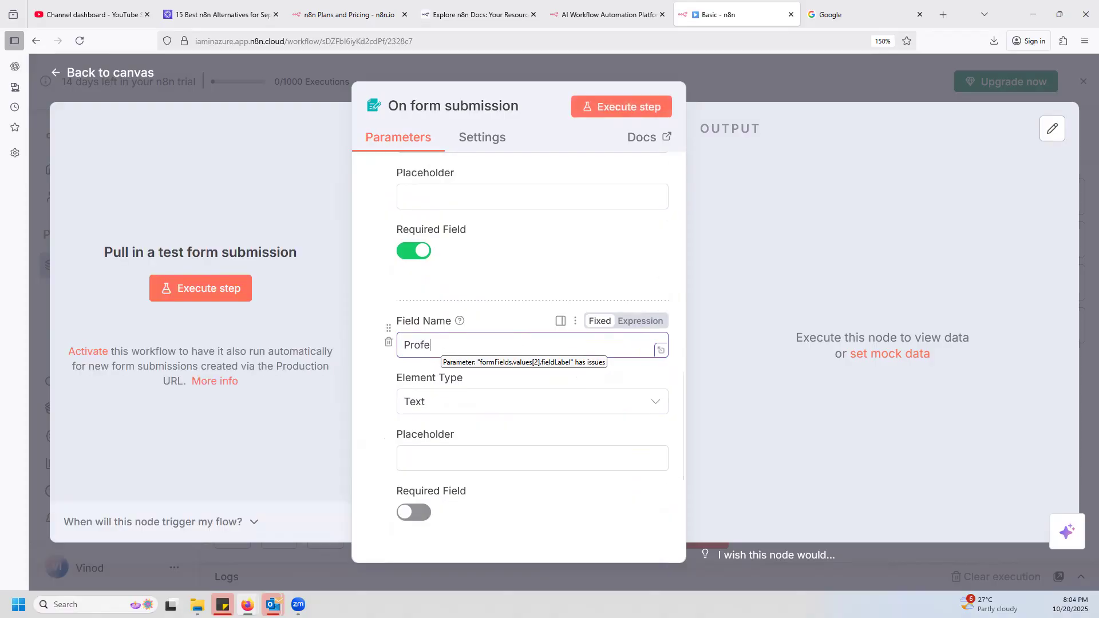
key(ctrl+a)
text(Ro)
click(483, 408)
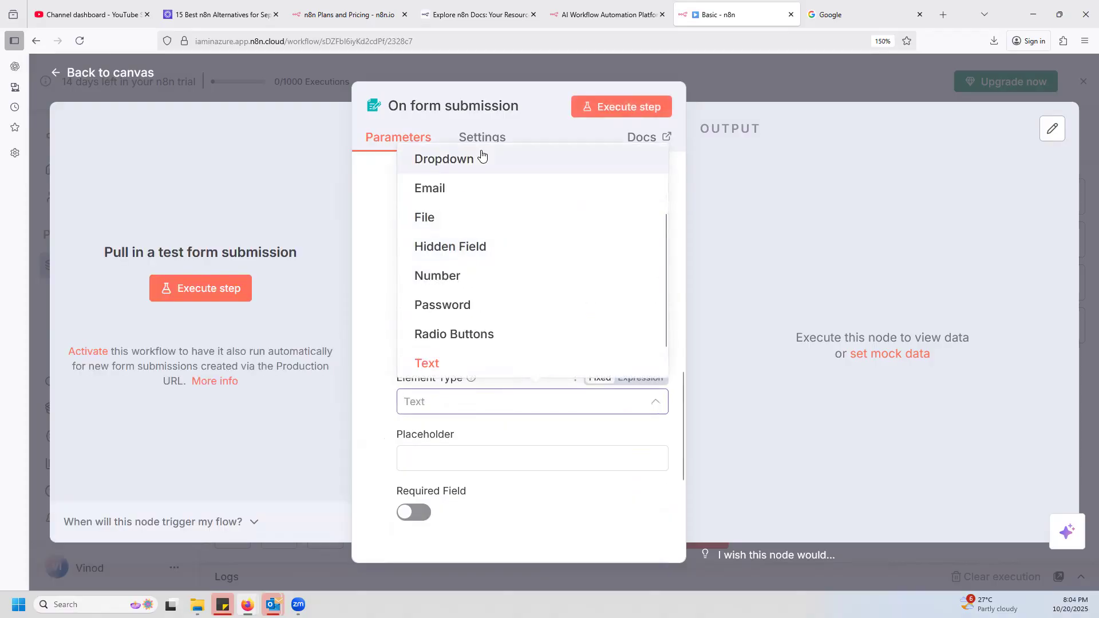
click(453, 166)
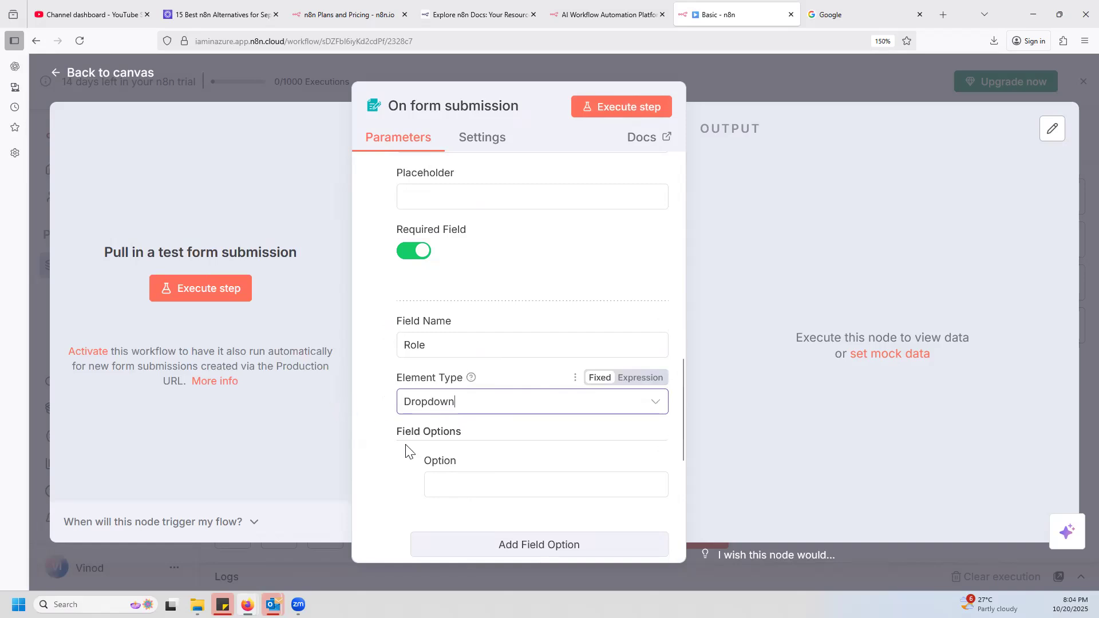
Fill the Role dropdown with three options: Cloud Engineer, Support Engineer and Content Creater.
scroll(462, 418, down, 3)
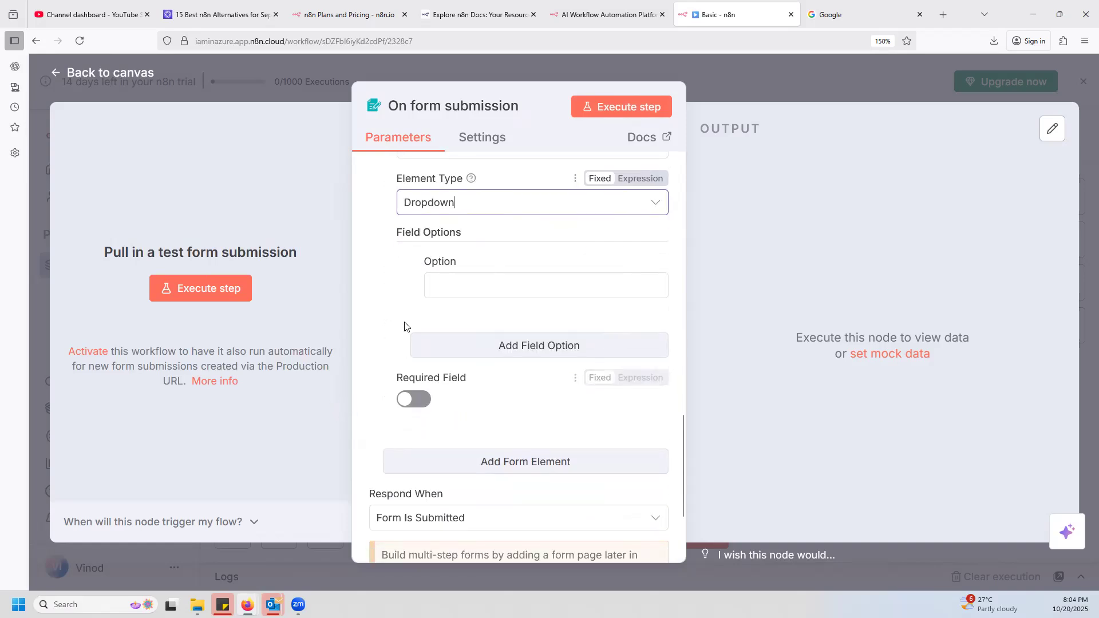
click(479, 285)
text(Cl)
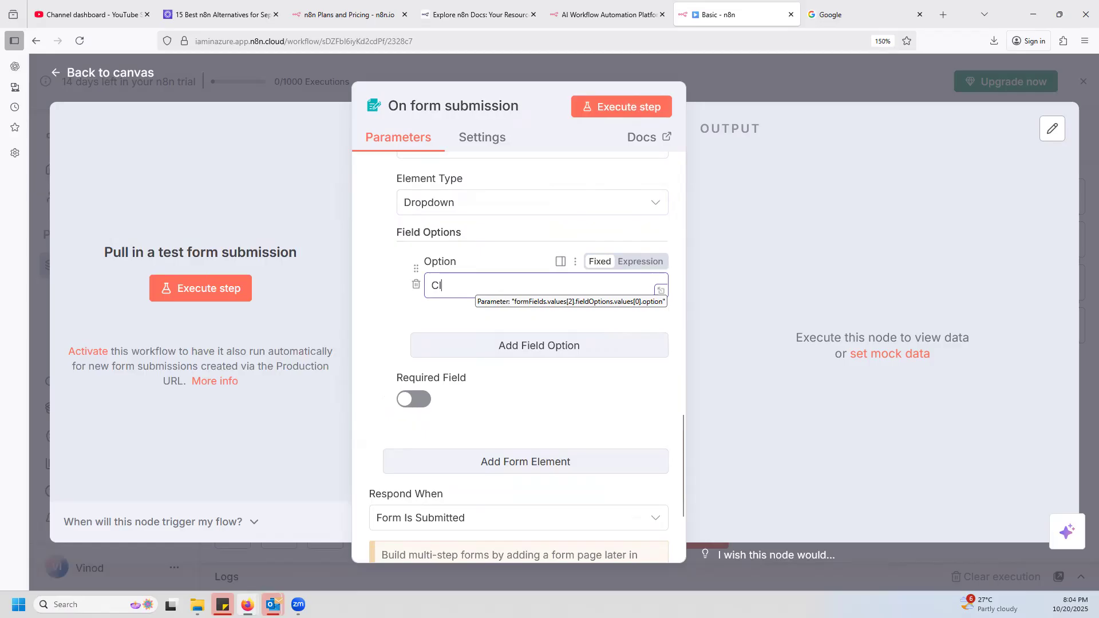
text(oud Engineer)
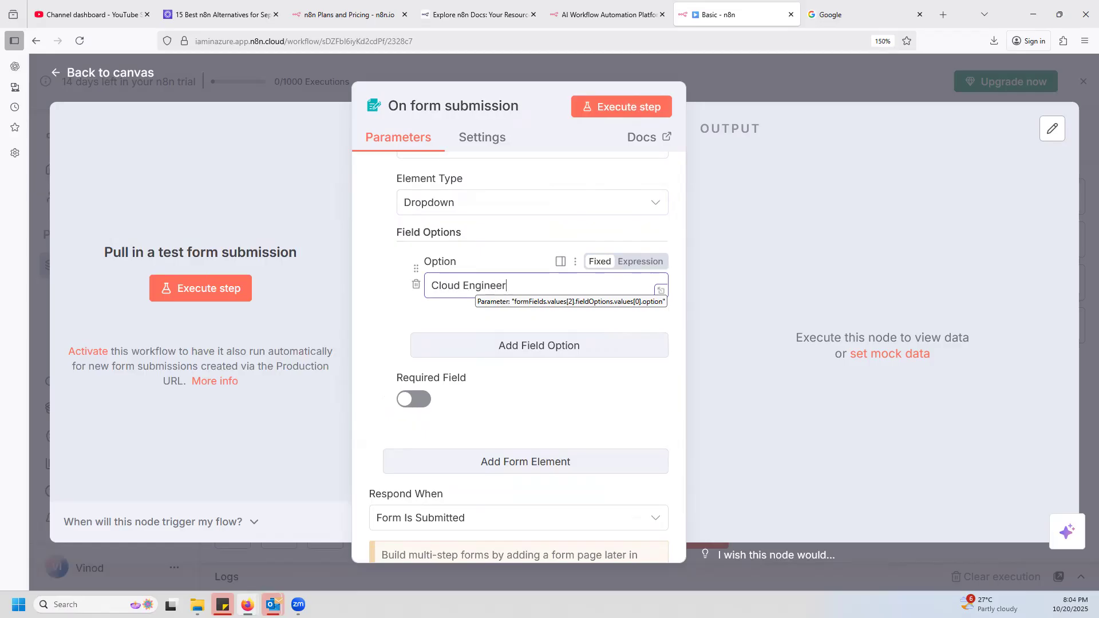
click(507, 346)
click(477, 374)
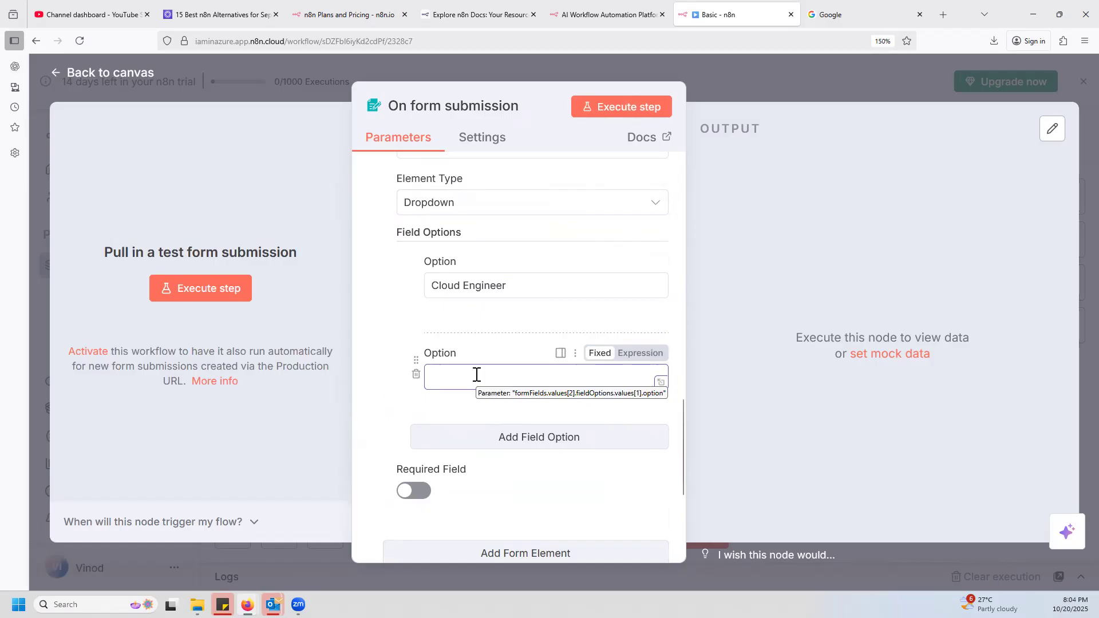
click(537, 443)
click(478, 463)
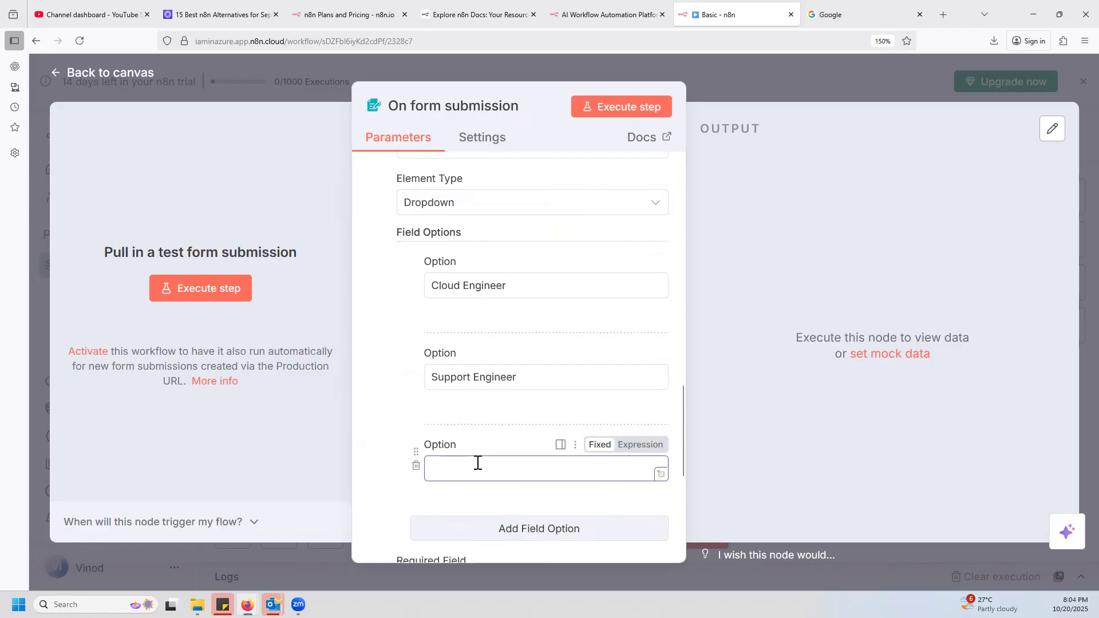
scroll(537, 463, down, 2)
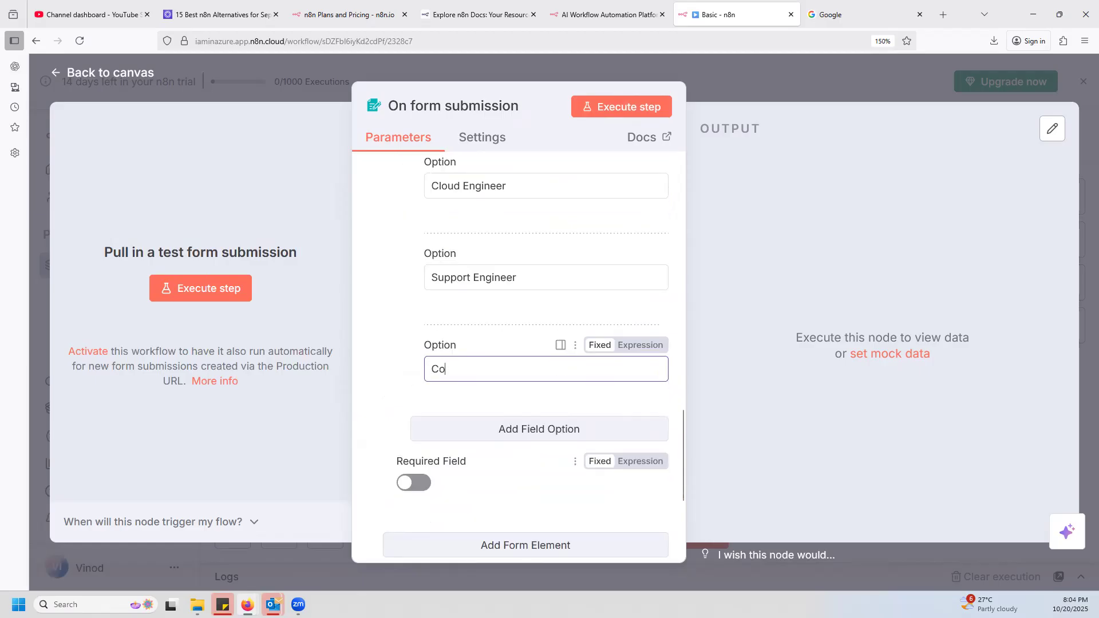
text(Content Creater)
Make the Role dropdown a required field and check over its options.
click(420, 494)
click(418, 484)
scroll(513, 332, down, 4)
scroll(487, 246, up, 6)
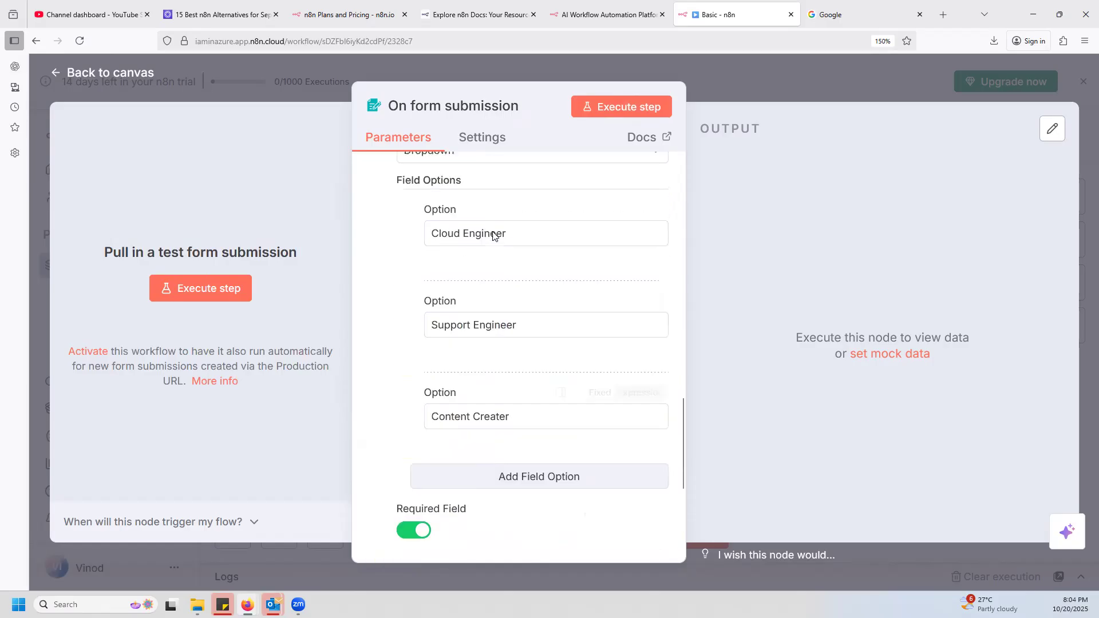
Add a fourth form element below the Role dropdown and set its element type to Radio Buttons.
scroll(516, 395, down, 4)
click(521, 450)
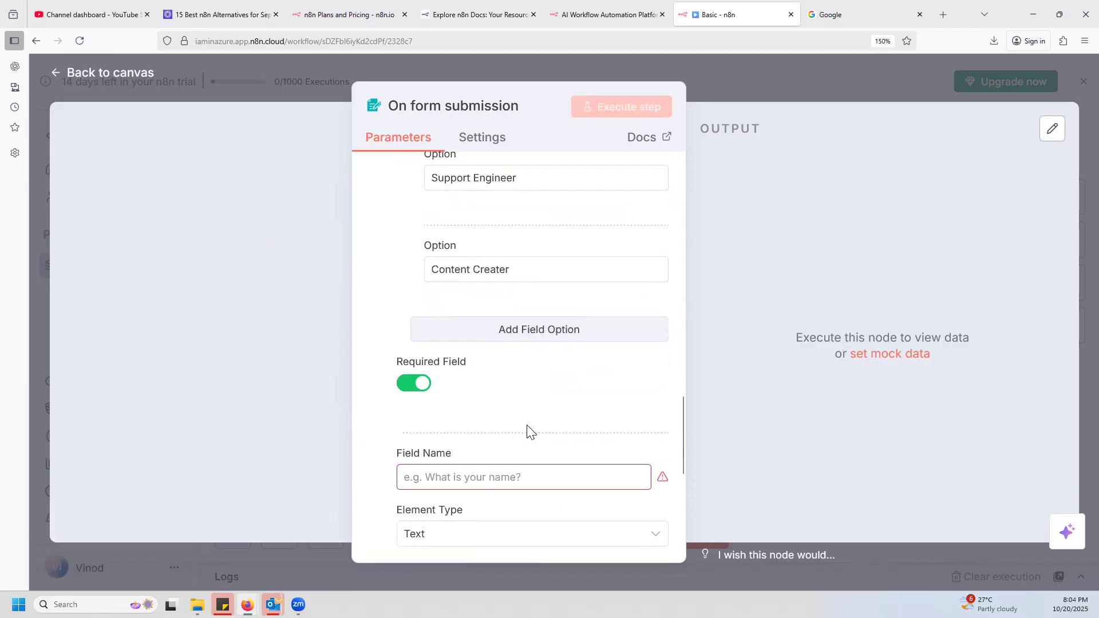
scroll(476, 417, down, 2)
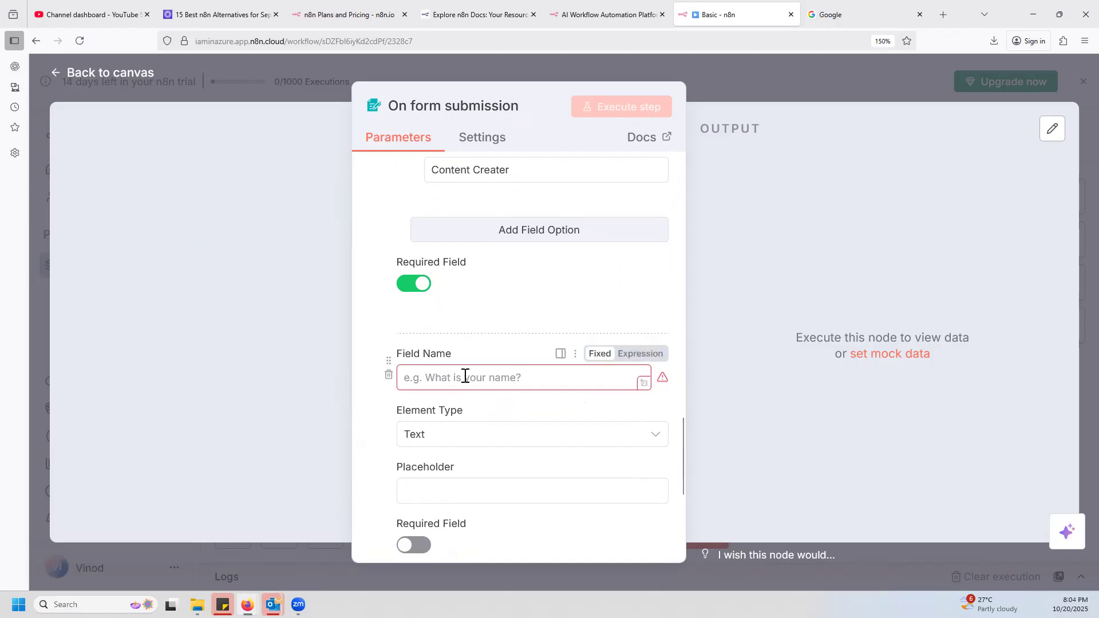
scroll(465, 376, down, 3)
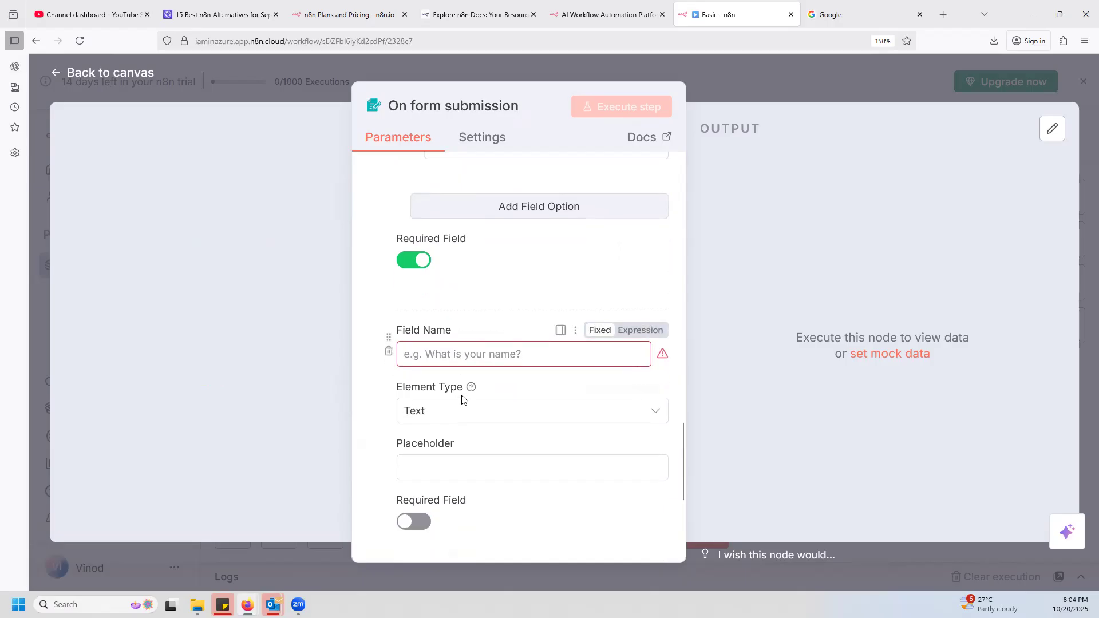
scroll(475, 356, up, 4)
scroll(459, 381, down, 2)
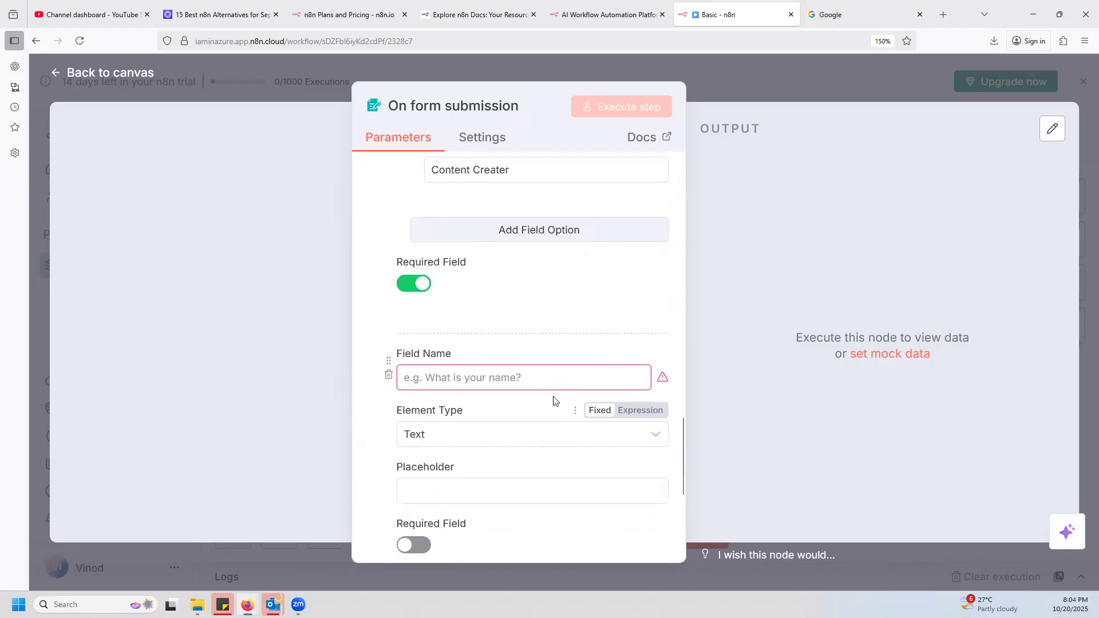
click(461, 436)
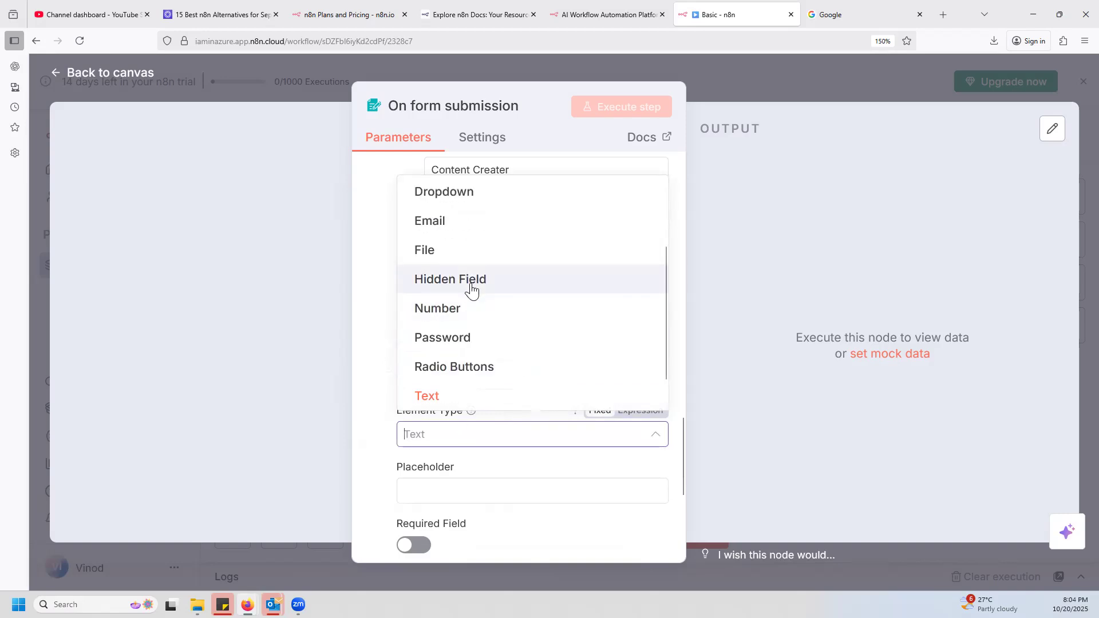
click(453, 369)
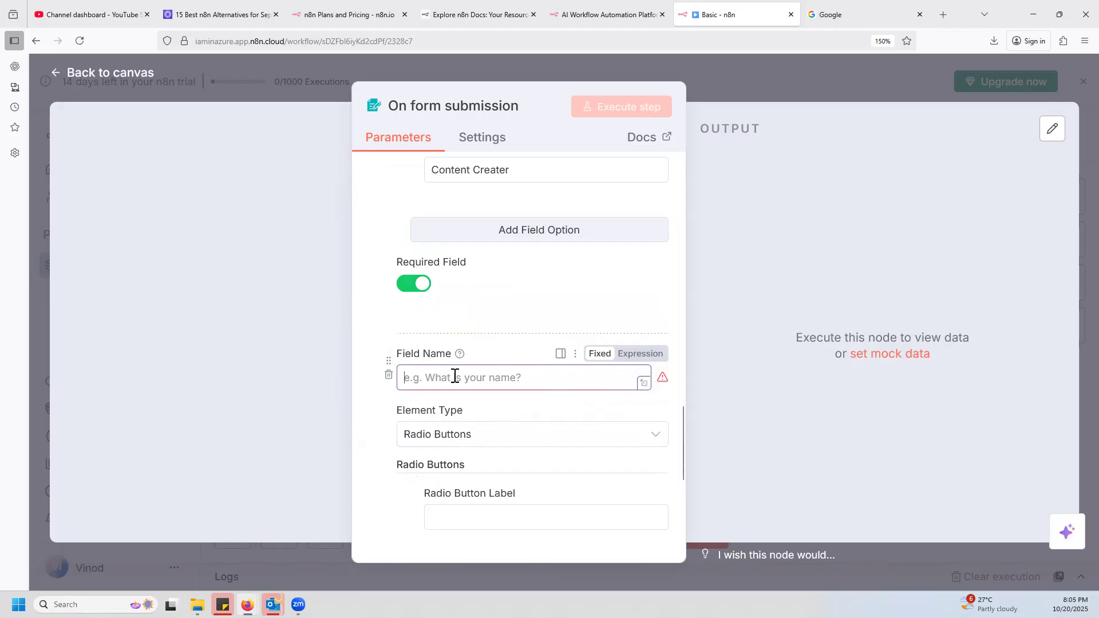
Name the radio button field "Have you subscribed to IamInAzure".
text(Do you want n8n)
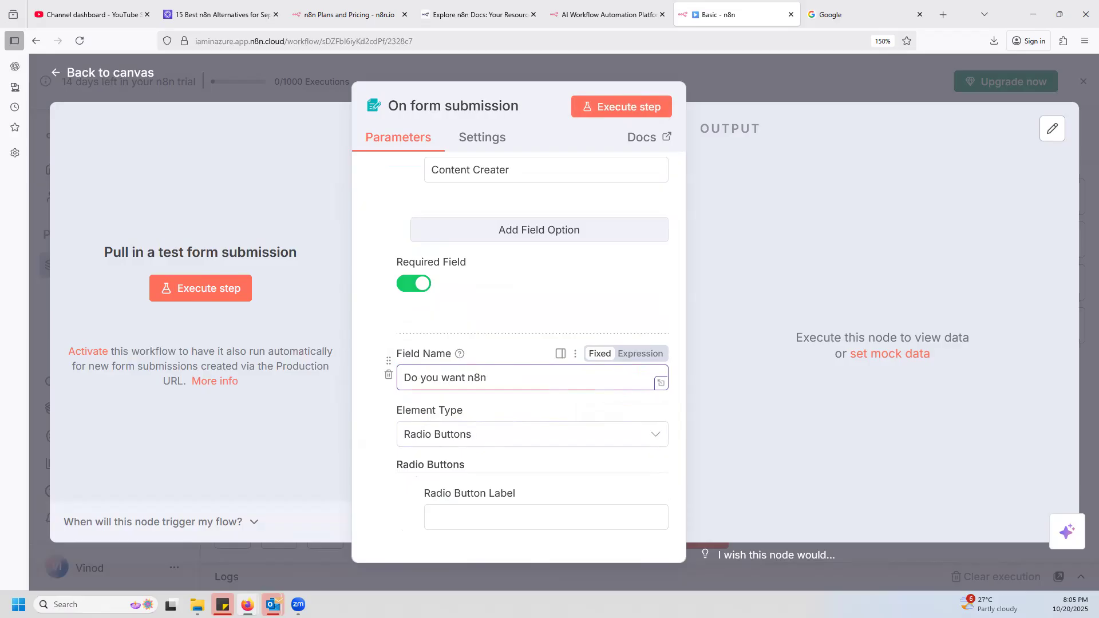
scroll(556, 410, down, 3)
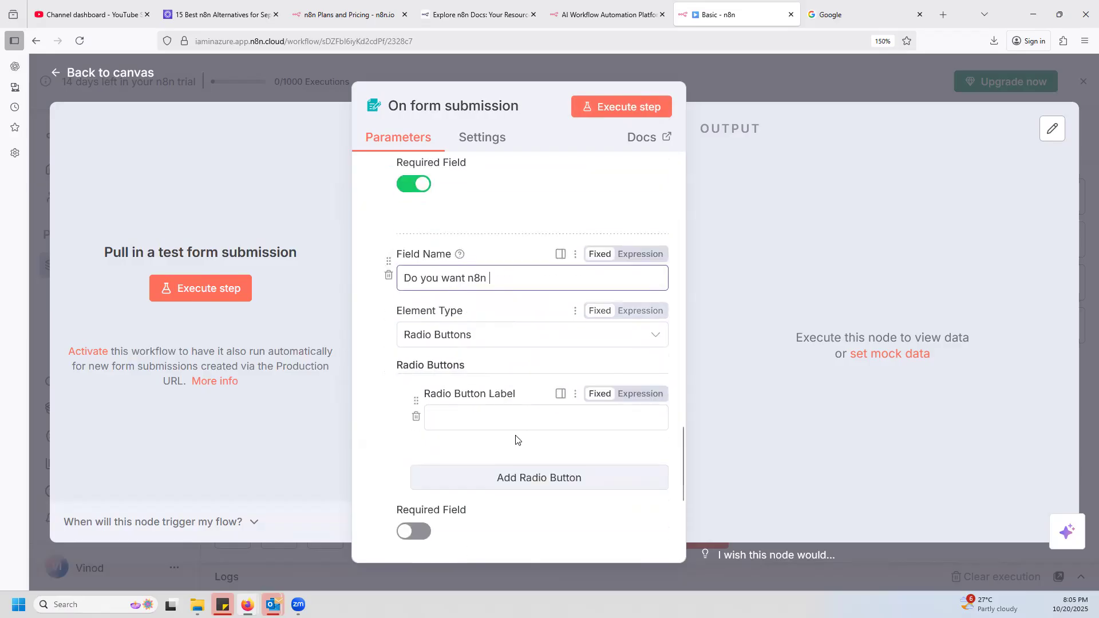
triple_click(503, 278)
text(Hav)
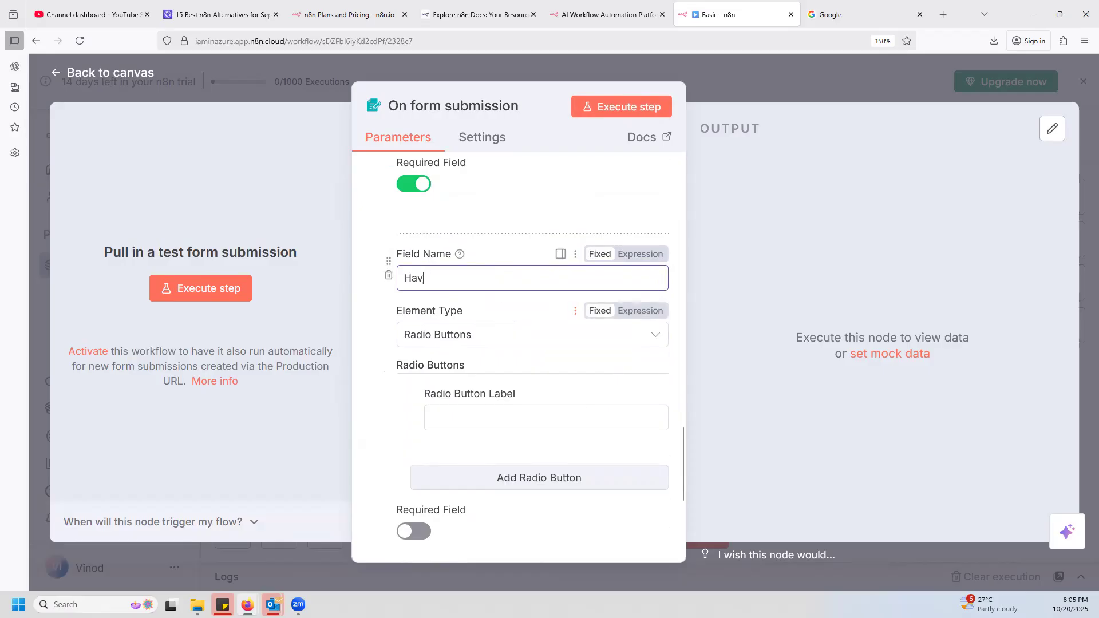
text(e you suv=)
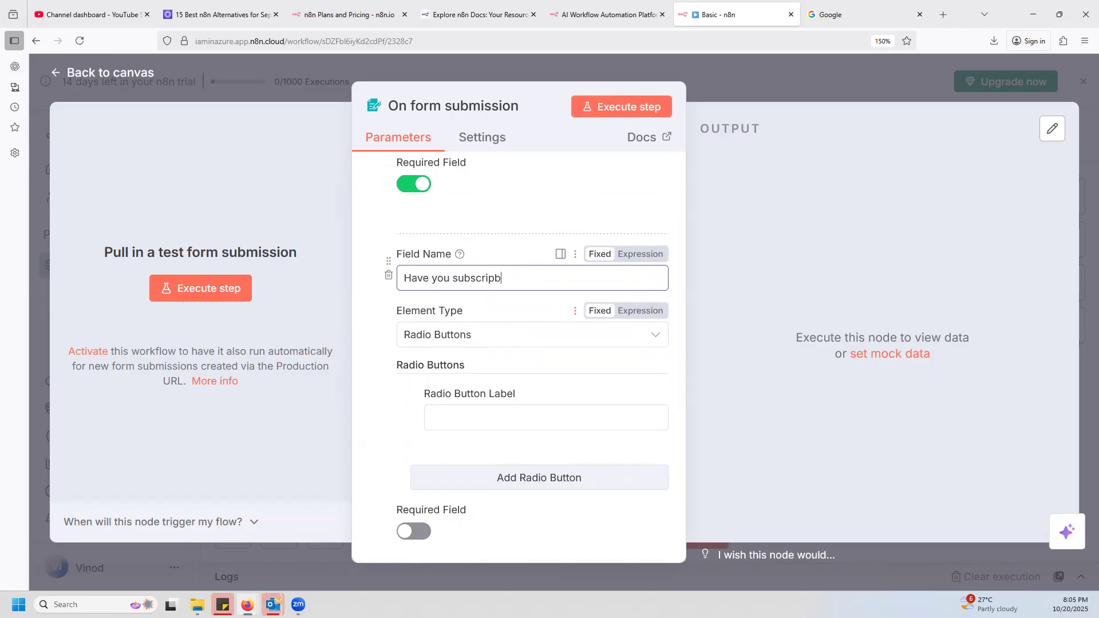
text(cribed to IamInAzure)
Give the subscription question two radio button options labelled Yes and No.
click(530, 417)
text(Yes)
click(512, 453)
click(513, 469)
click(492, 503)
text(No)
click(432, 373)
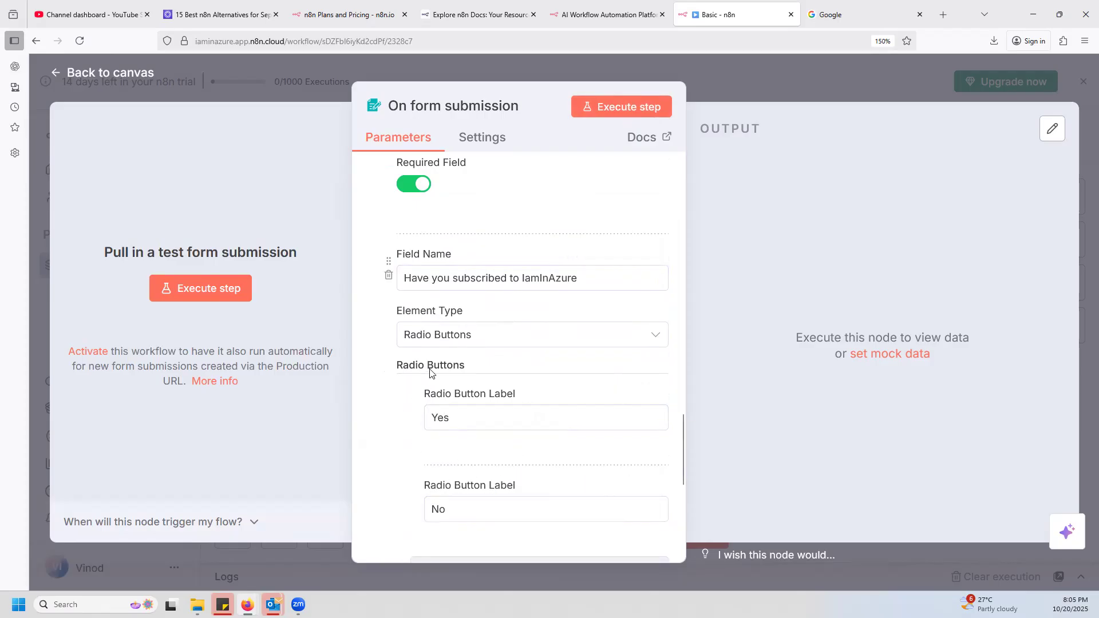
Review the form trigger's settings, from the radio options and response setting to the form title, description and elements.
scroll(570, 312, up, 8)
scroll(521, 284, down, 5)
scroll(480, 336, down, 10)
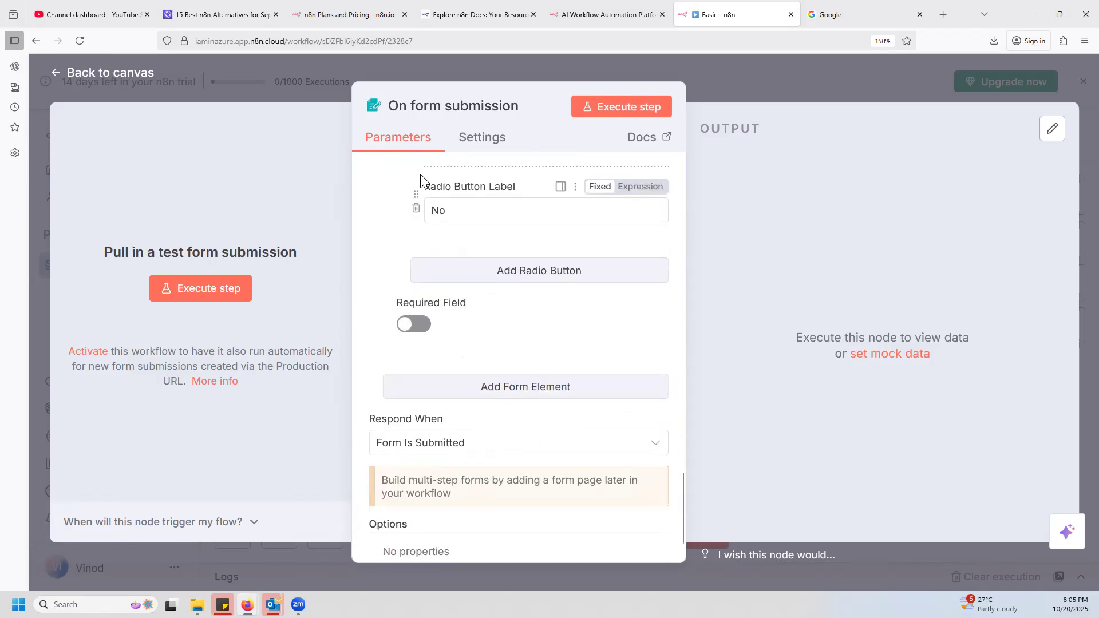
scroll(482, 447, down, 1)
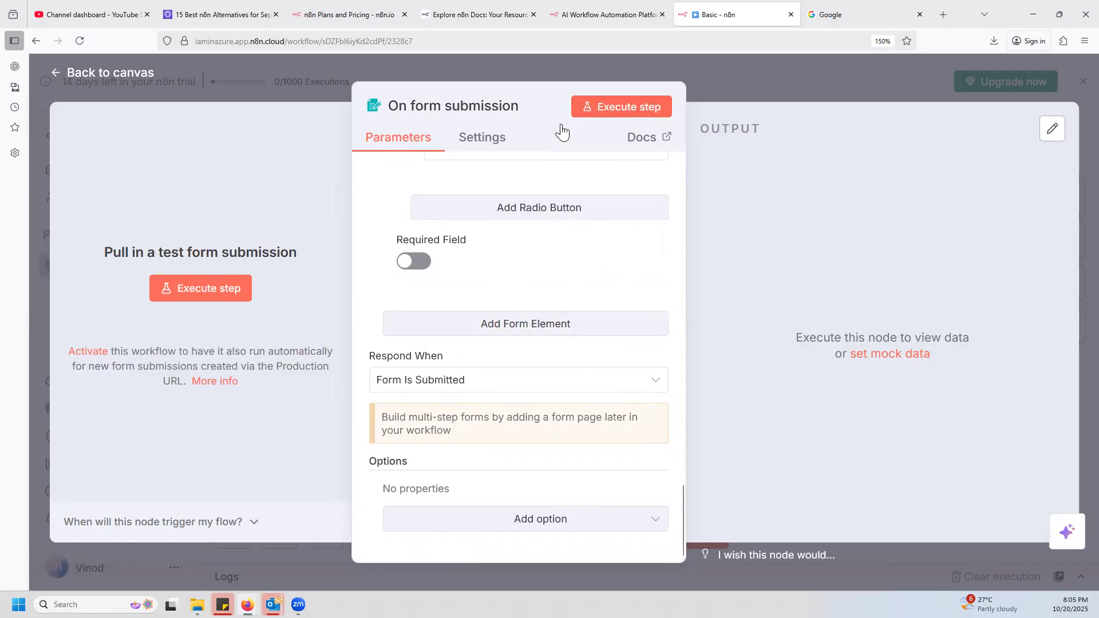
click(796, 79)
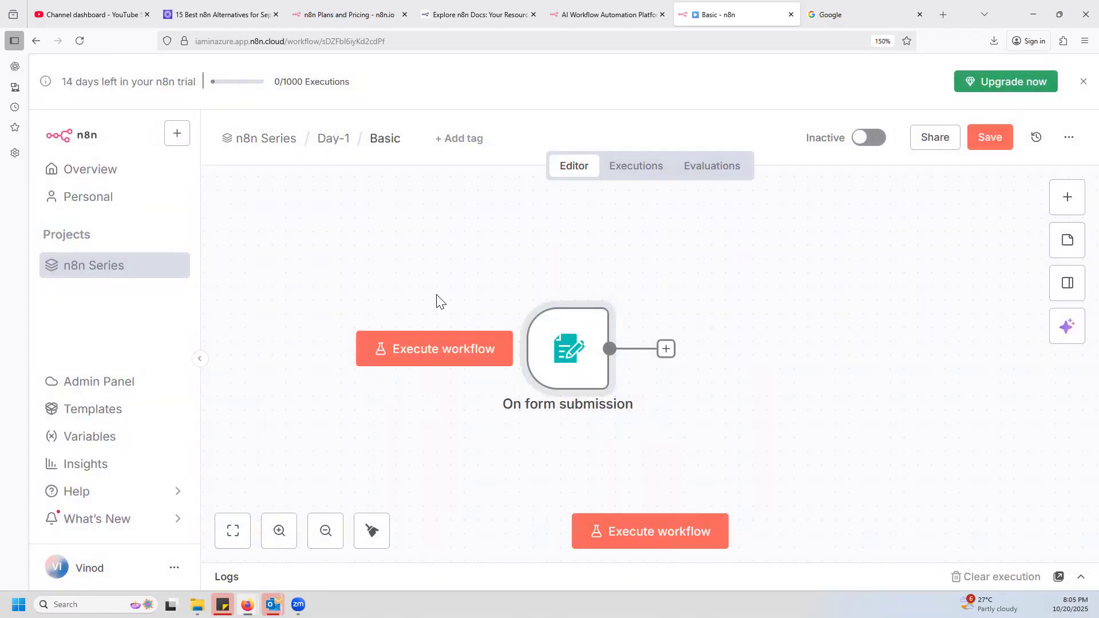
double_click(583, 350)
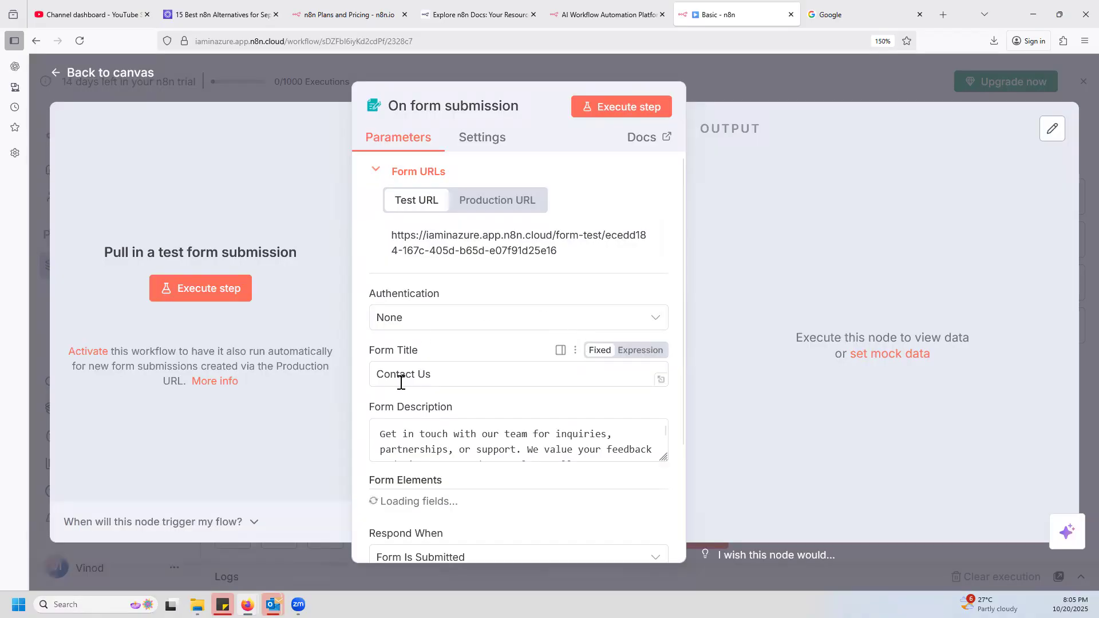
scroll(457, 502, down, 3)
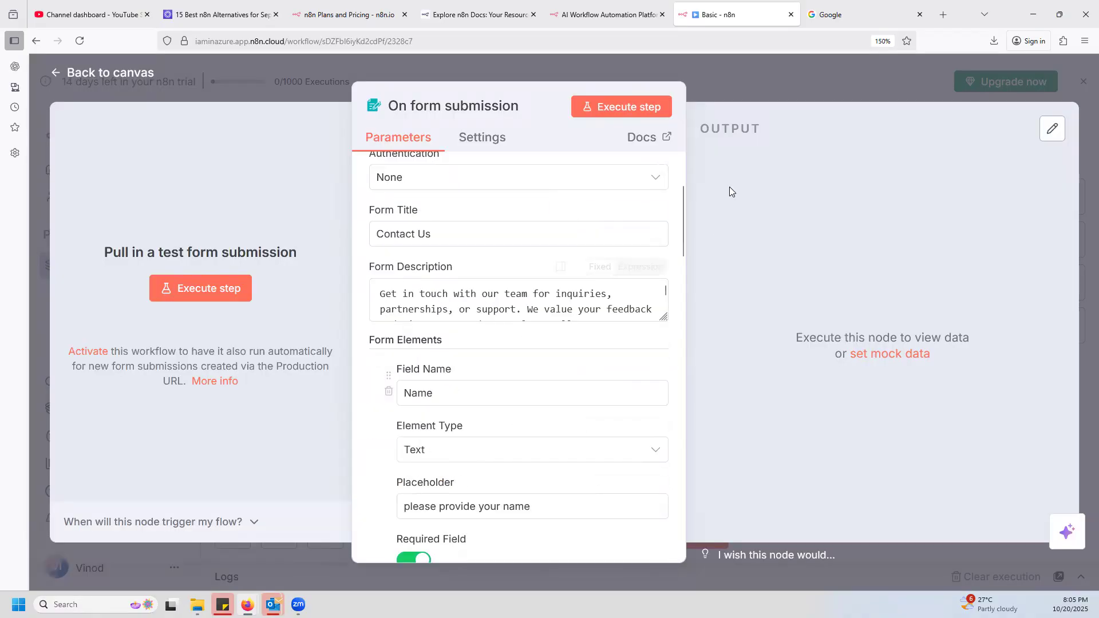
click(810, 77)
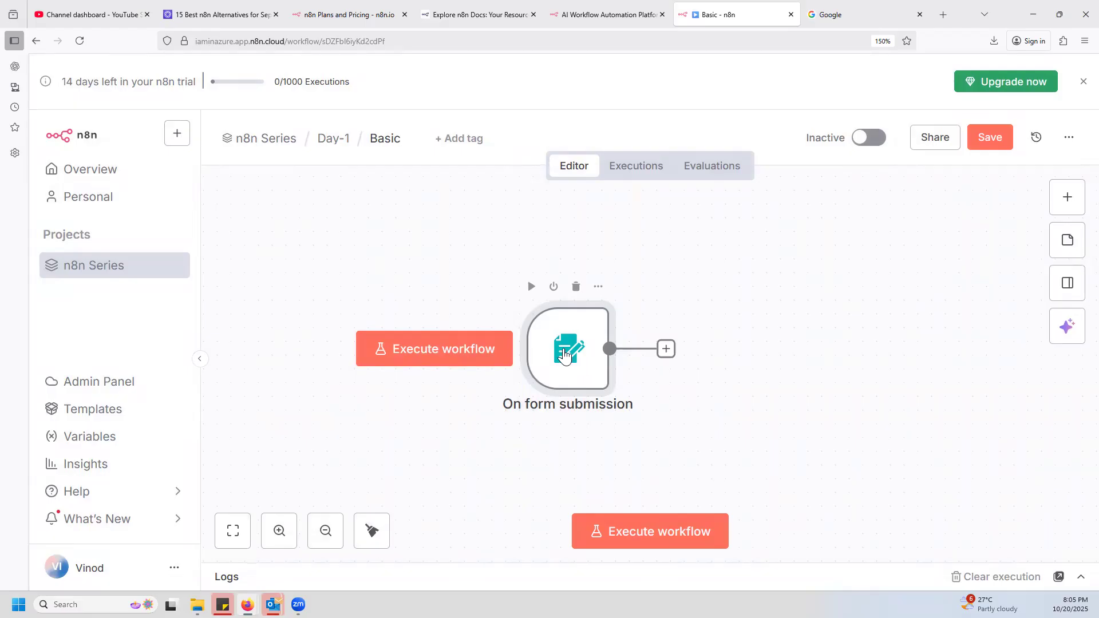
double_click(564, 355)
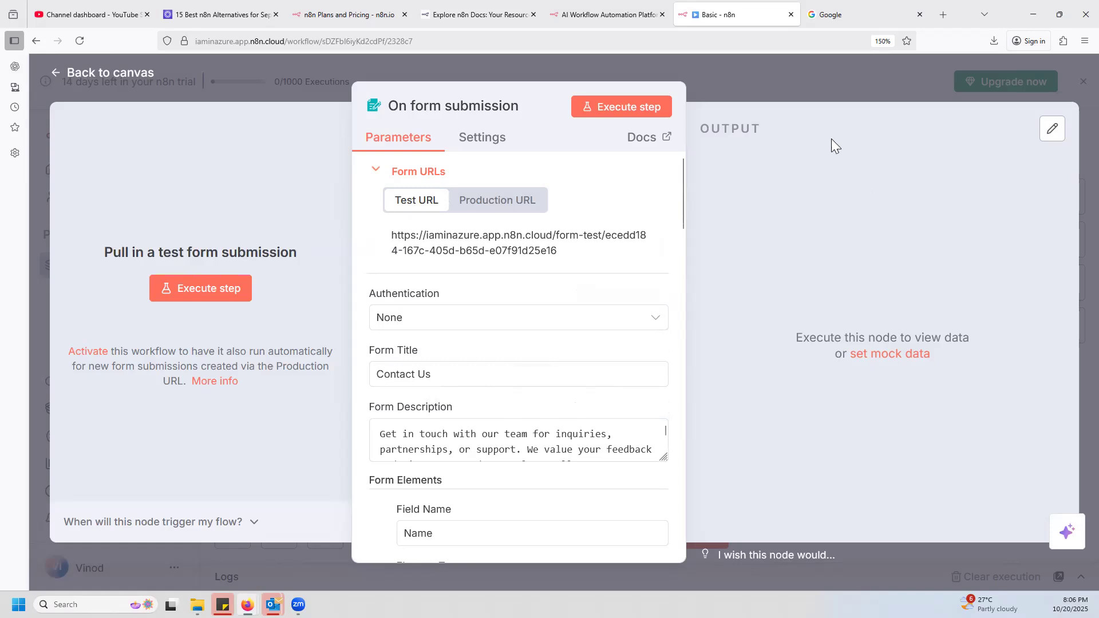
click(863, 78)
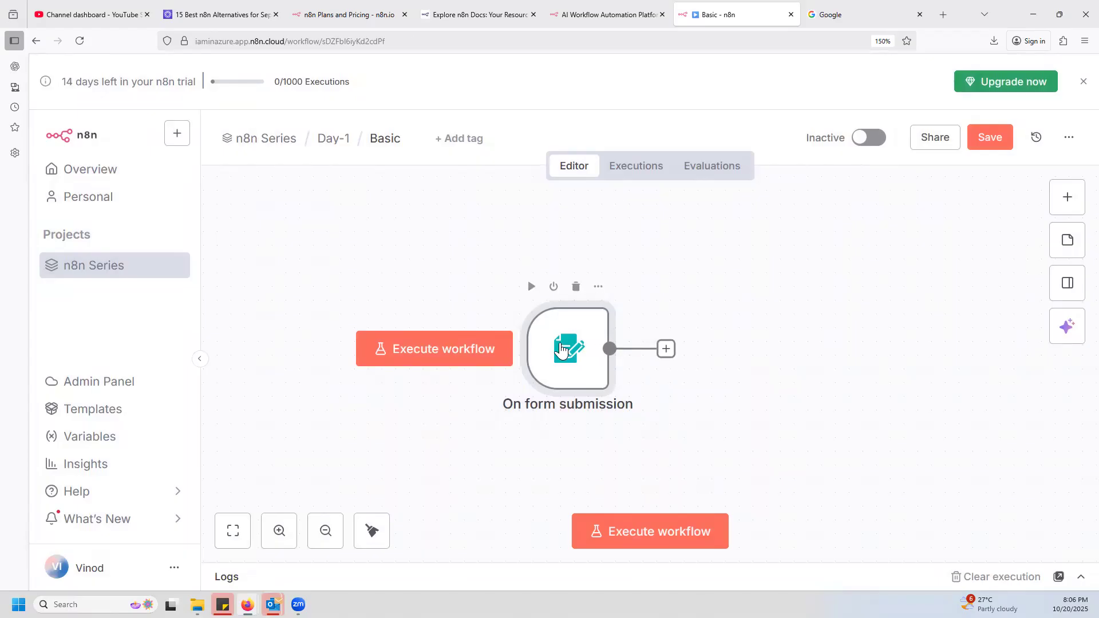
Compare the form trigger's test and production URLs, copy the test URL and return to the canvas.
double_click(551, 350)
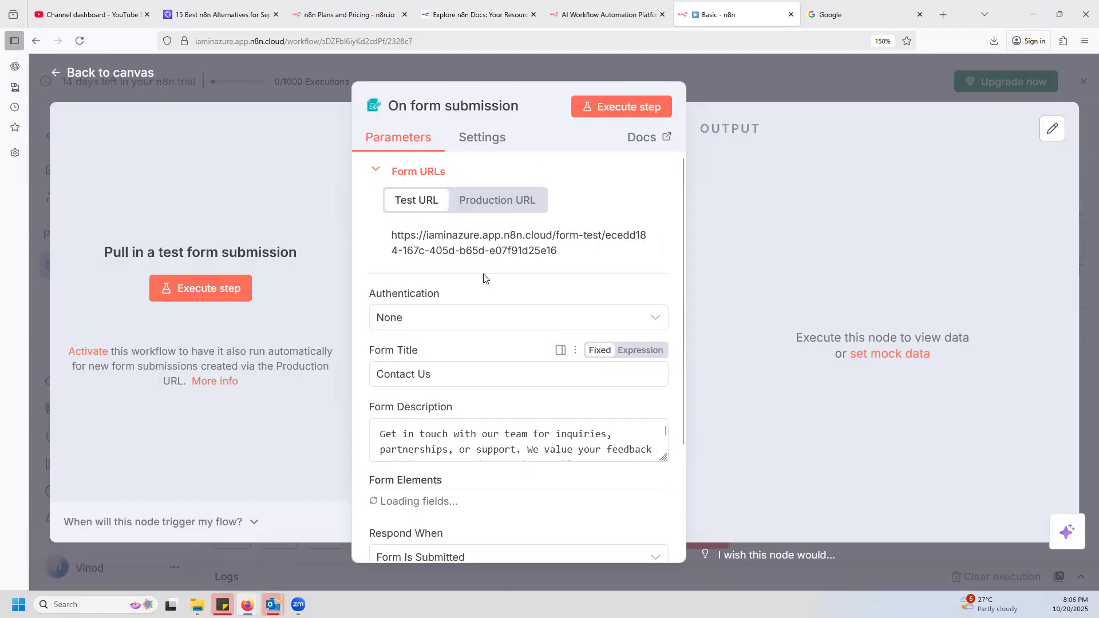
click(519, 238)
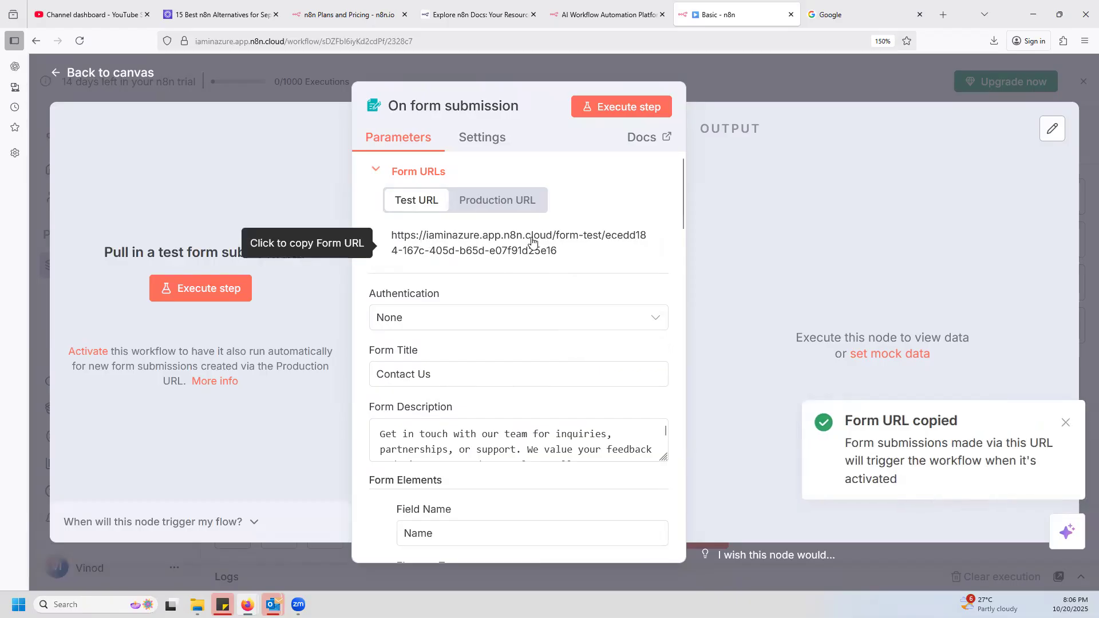
click(493, 199)
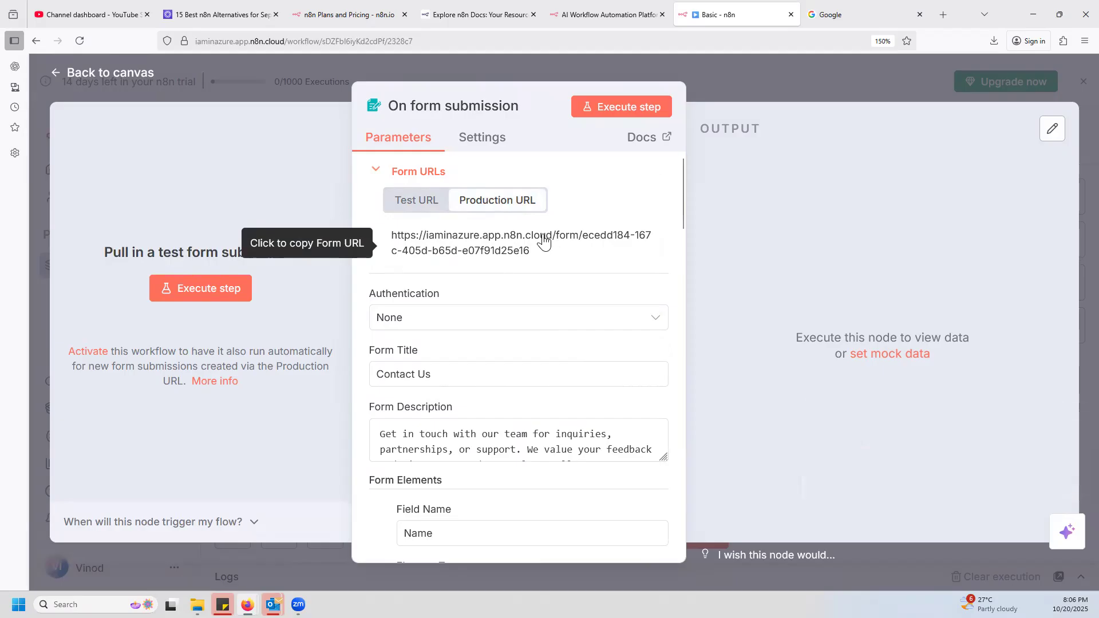
click(425, 201)
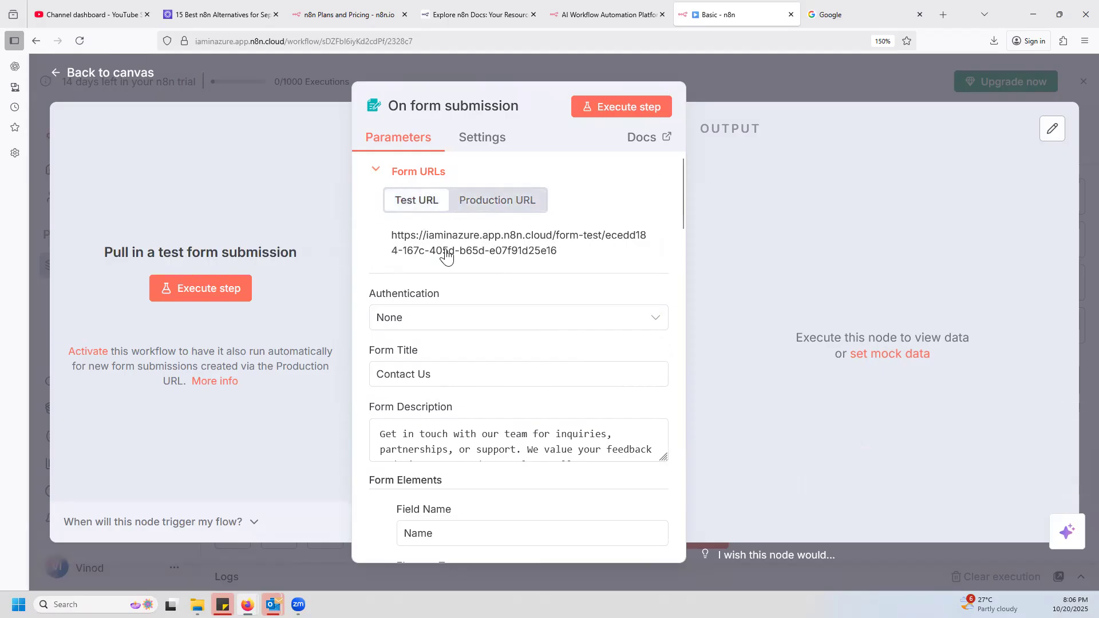
click(523, 243)
click(846, 77)
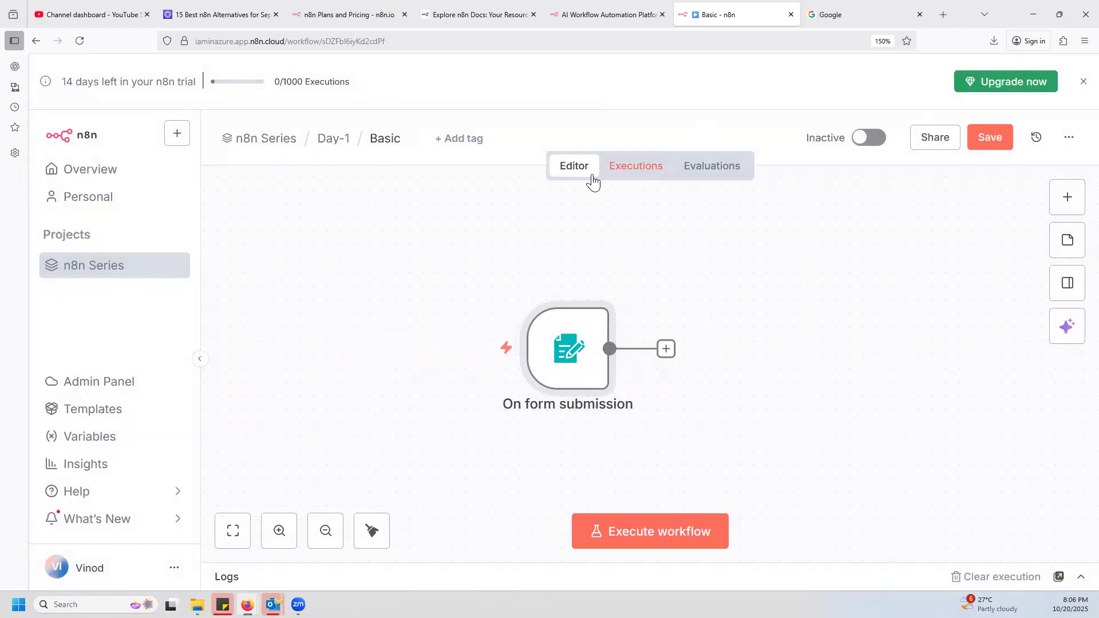
Load the copied test form URL in the Google browser tab.
click(847, 17)
click(320, 41)
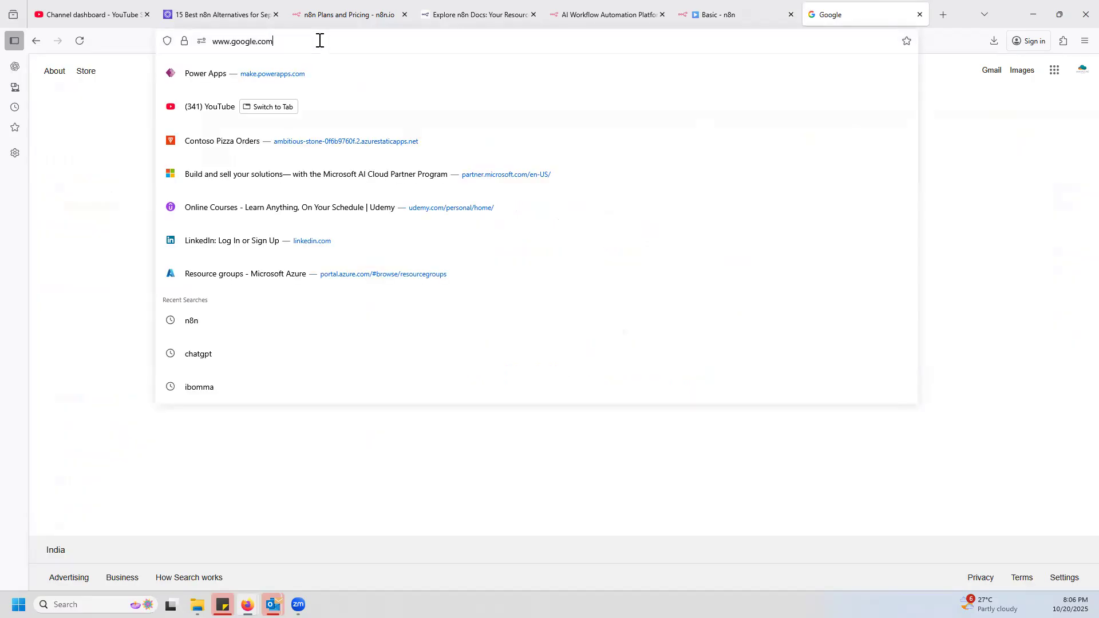
key(ctrl+v)
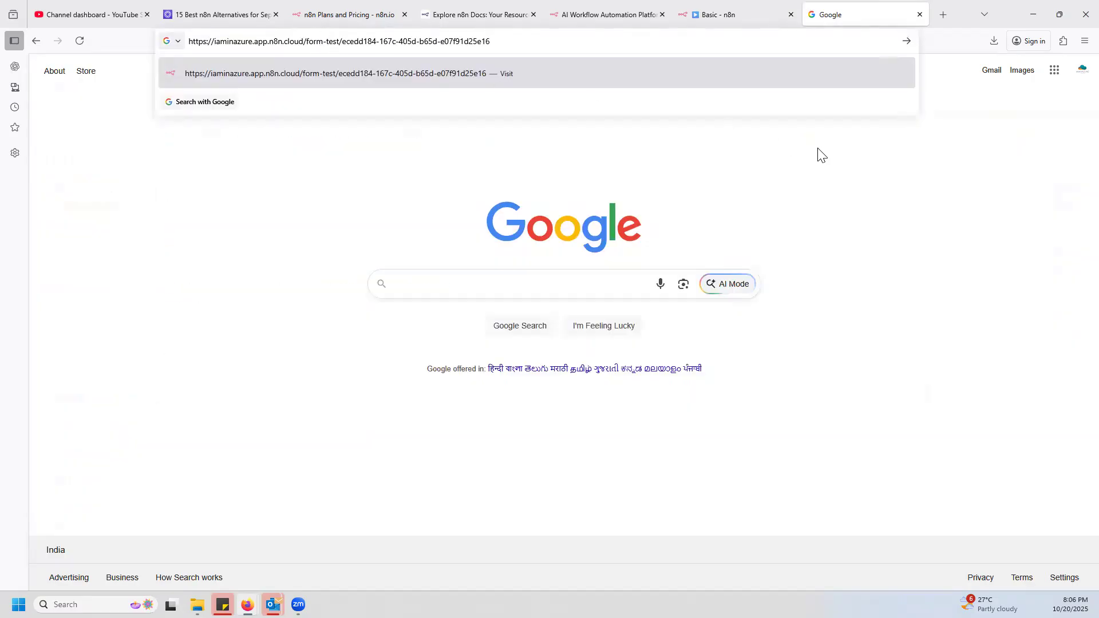
key(Return)
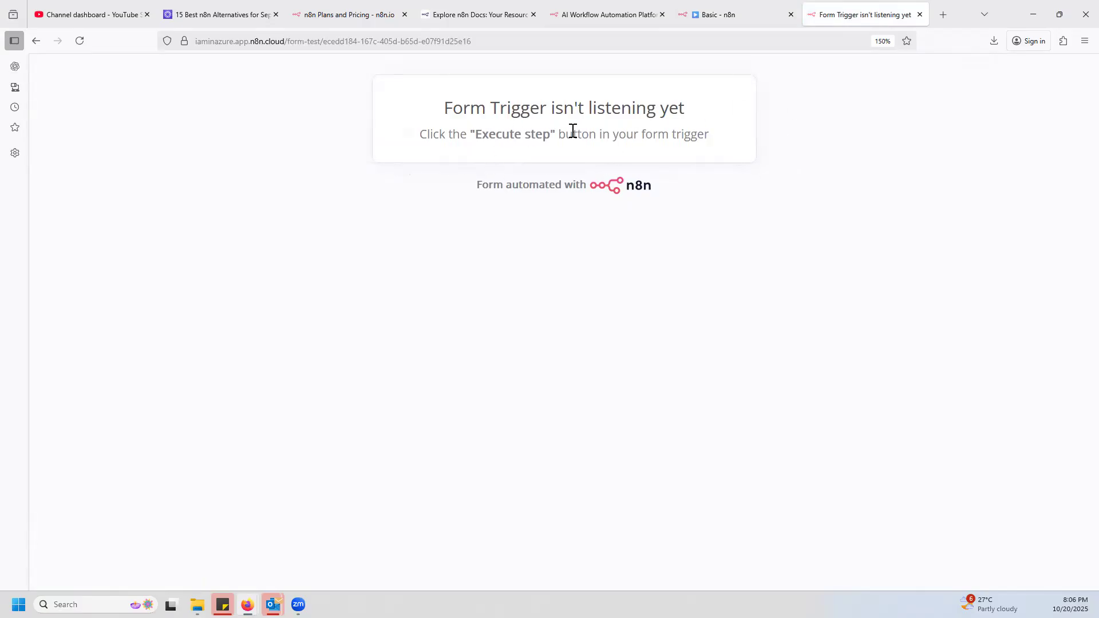
Execute the On form submission trigger in the Basic workflow and look over the Contact Us test form in a maximized window.
click(738, 15)
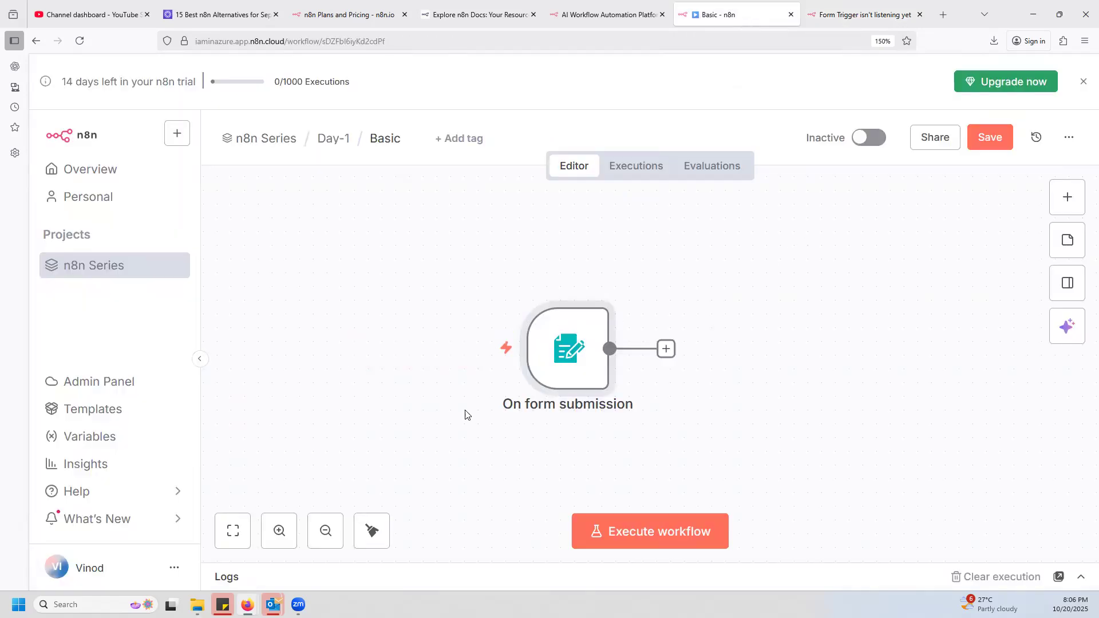
mouse_move(573, 355)
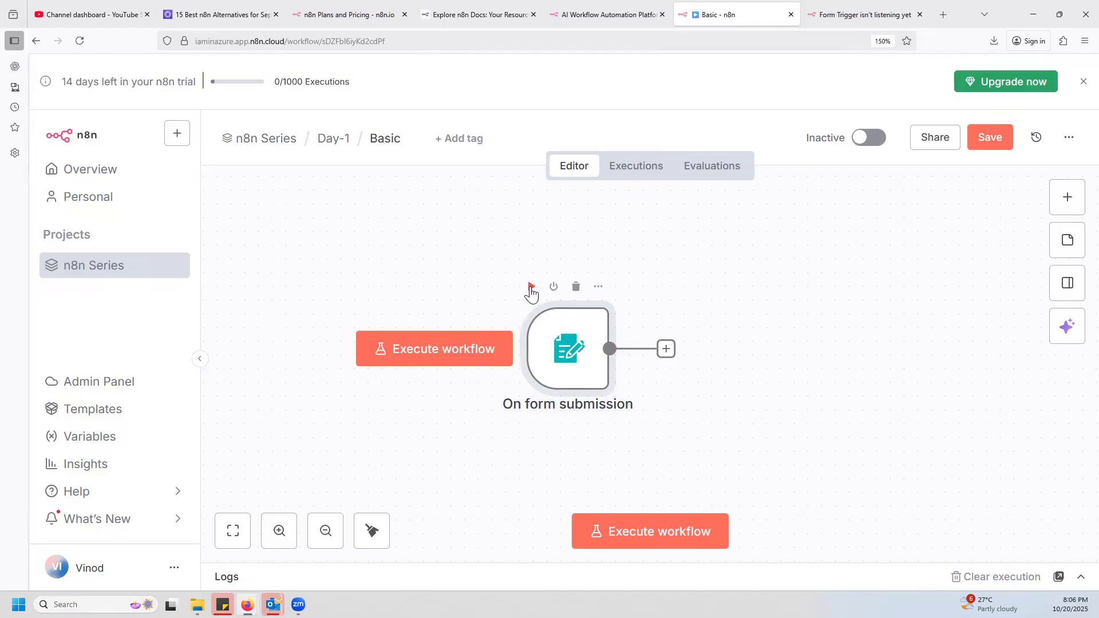
click(532, 289)
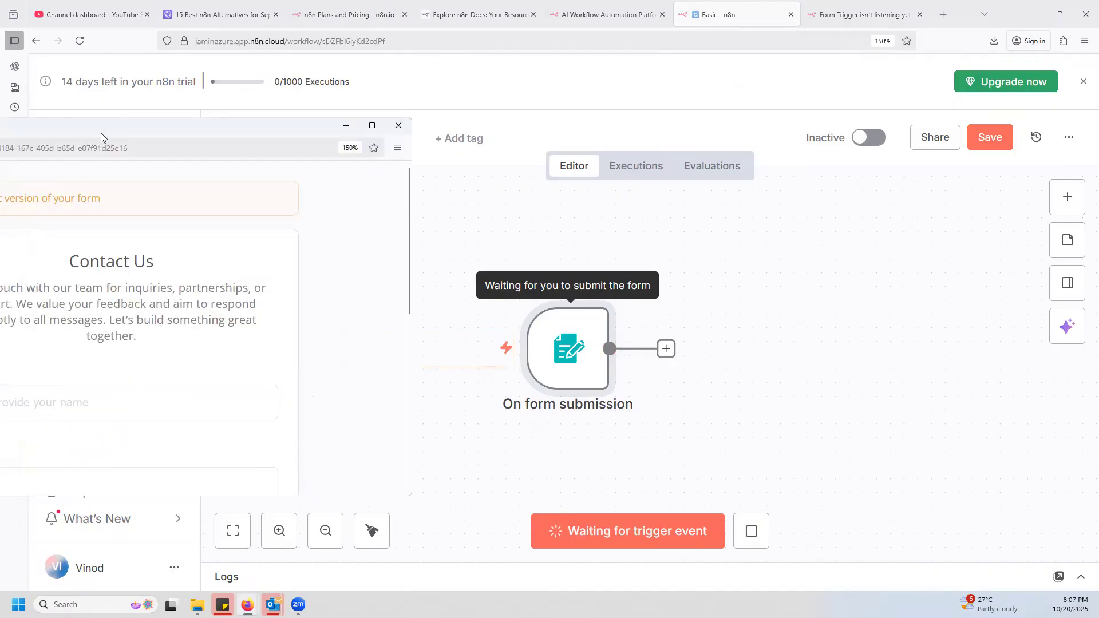
drag(102, 132, 595, 91)
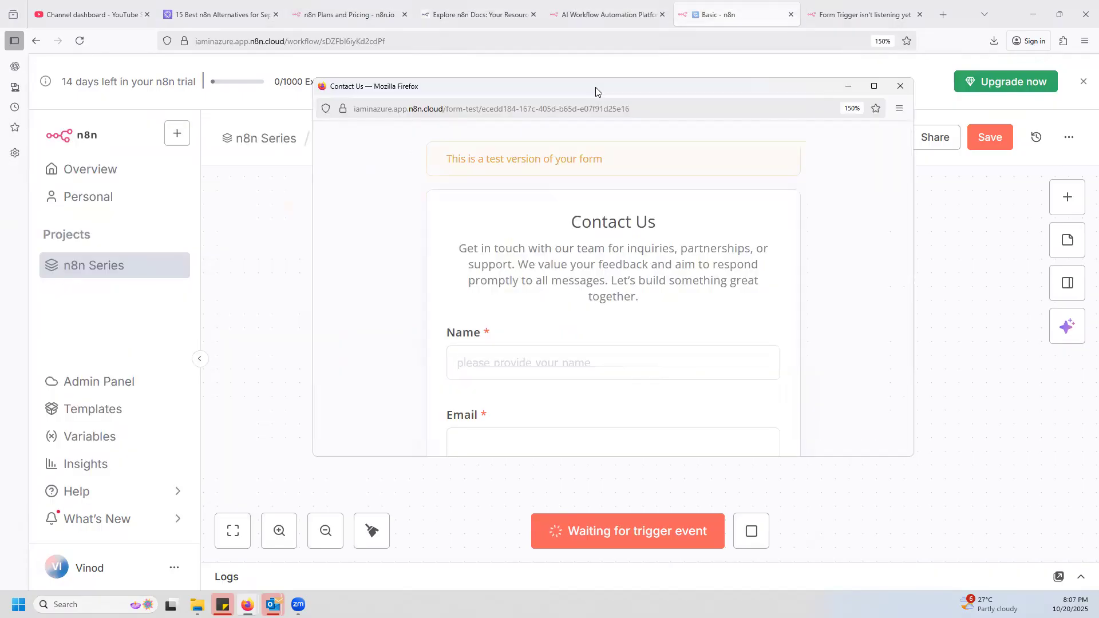
double_click(595, 90)
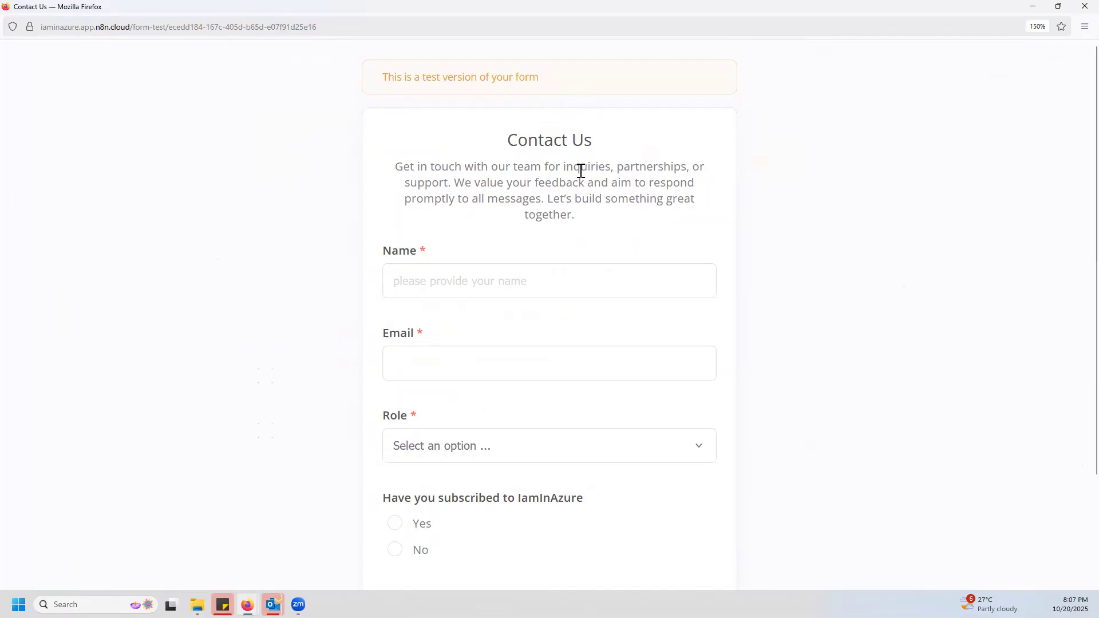
drag(508, 146, 616, 147)
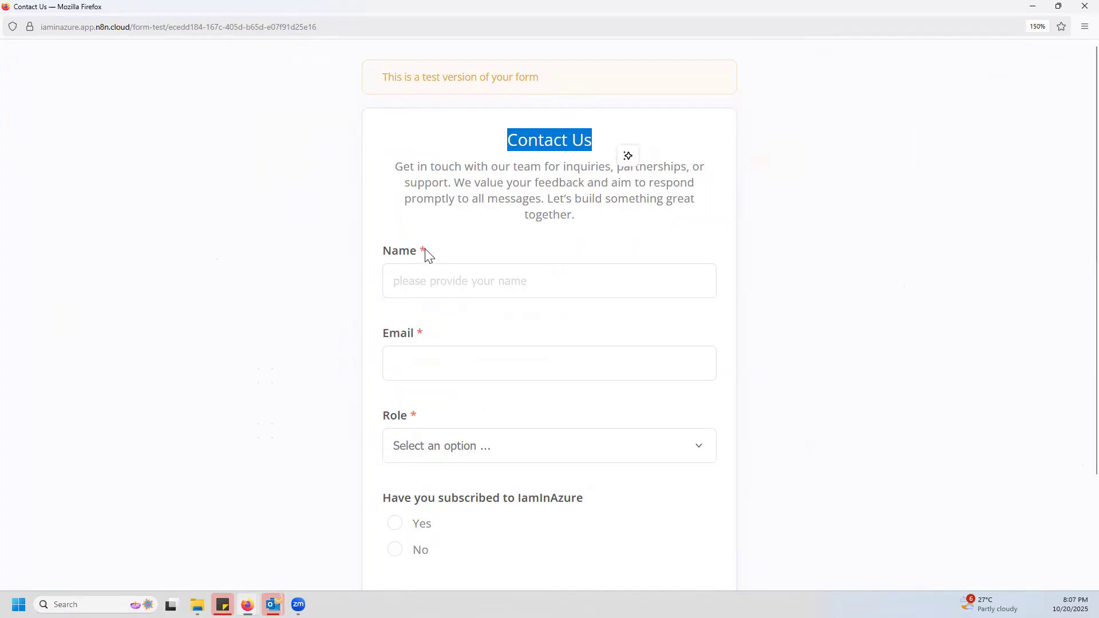
scroll(570, 374, down, 3)
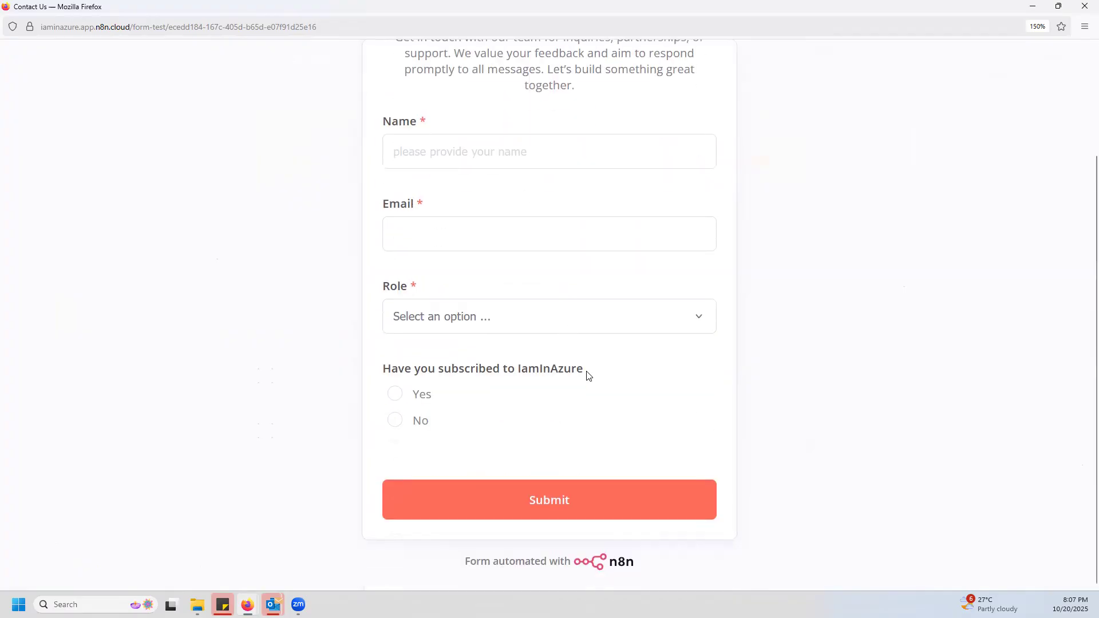
Fill in the Name and Email fields of the Contact Us test form with a first name and a valid e-mail address.
scroll(501, 338, up, 3)
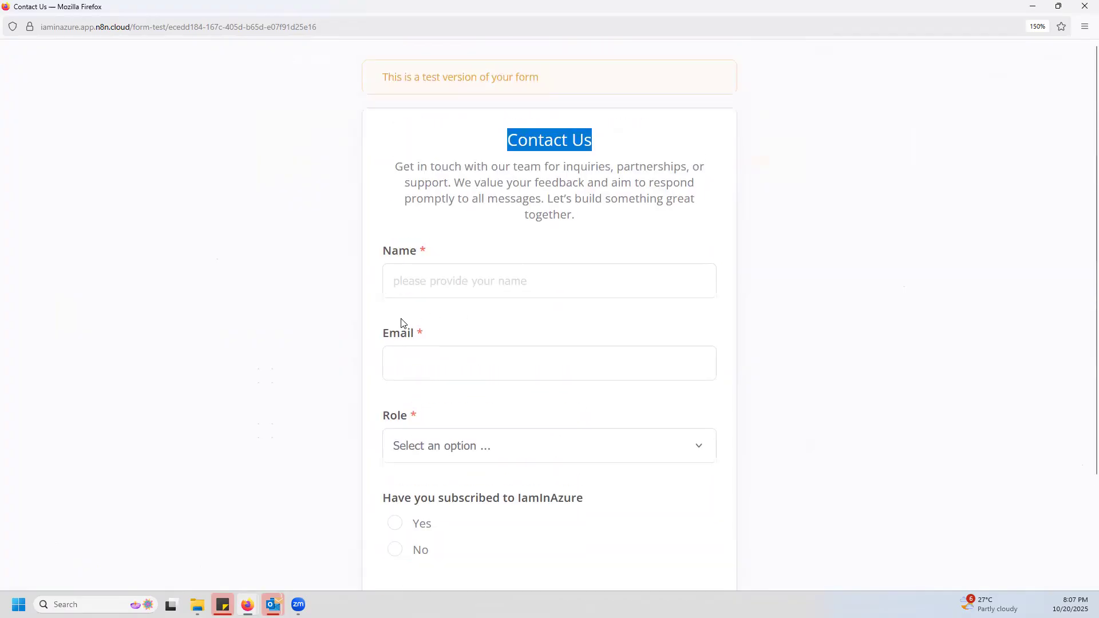
click(461, 290)
text(Vinod)
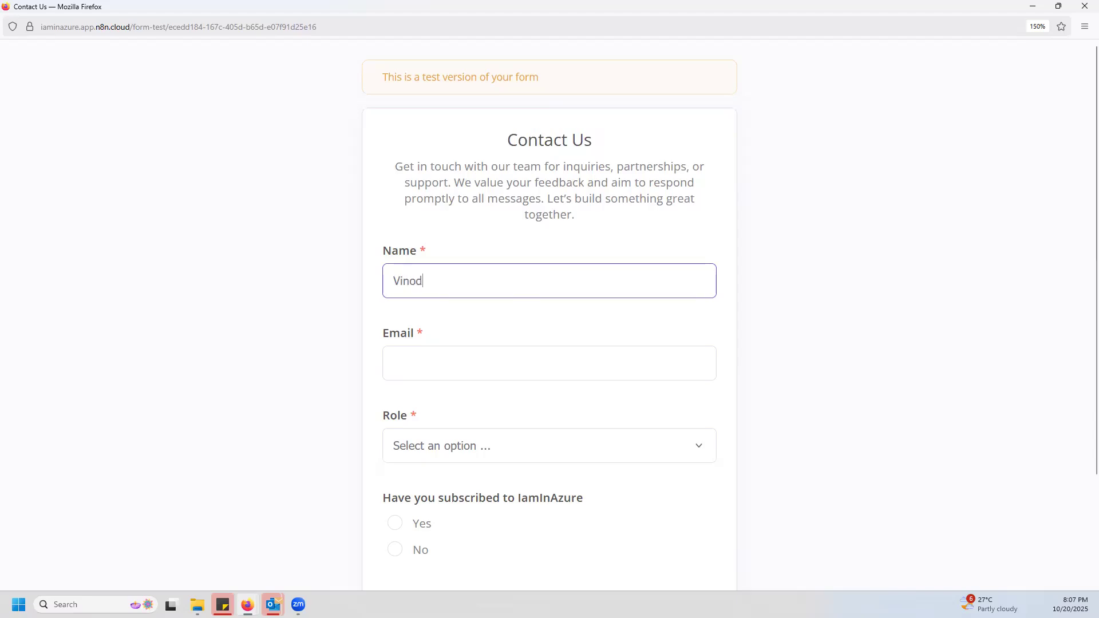
key(Tab)
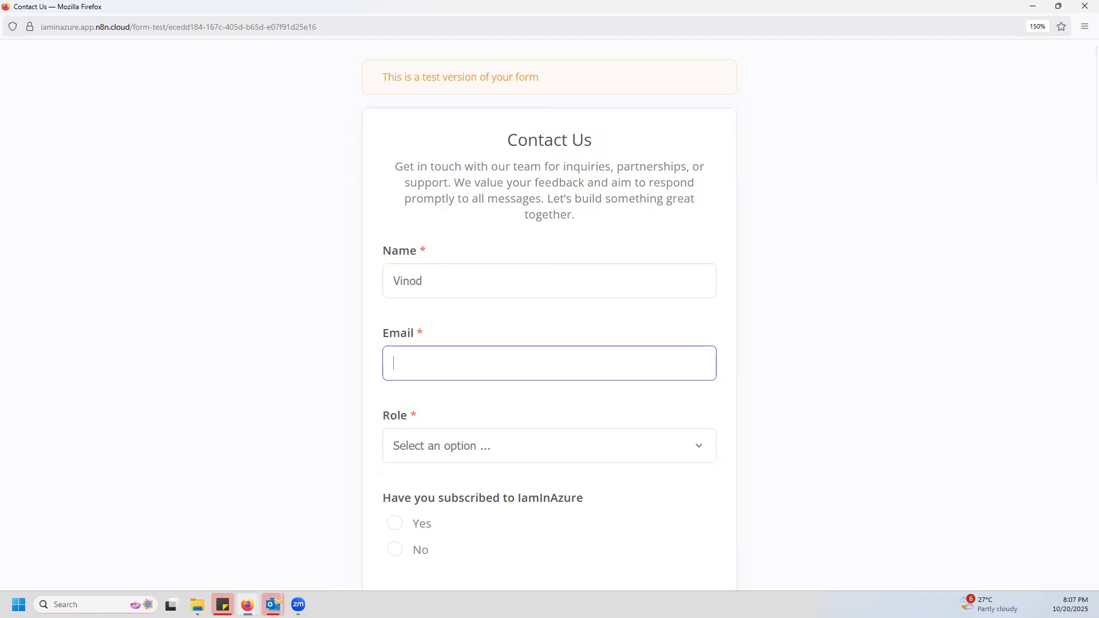
text(VInod)
key(BackSpace)
key(BackSpace)
key(BackSpace)
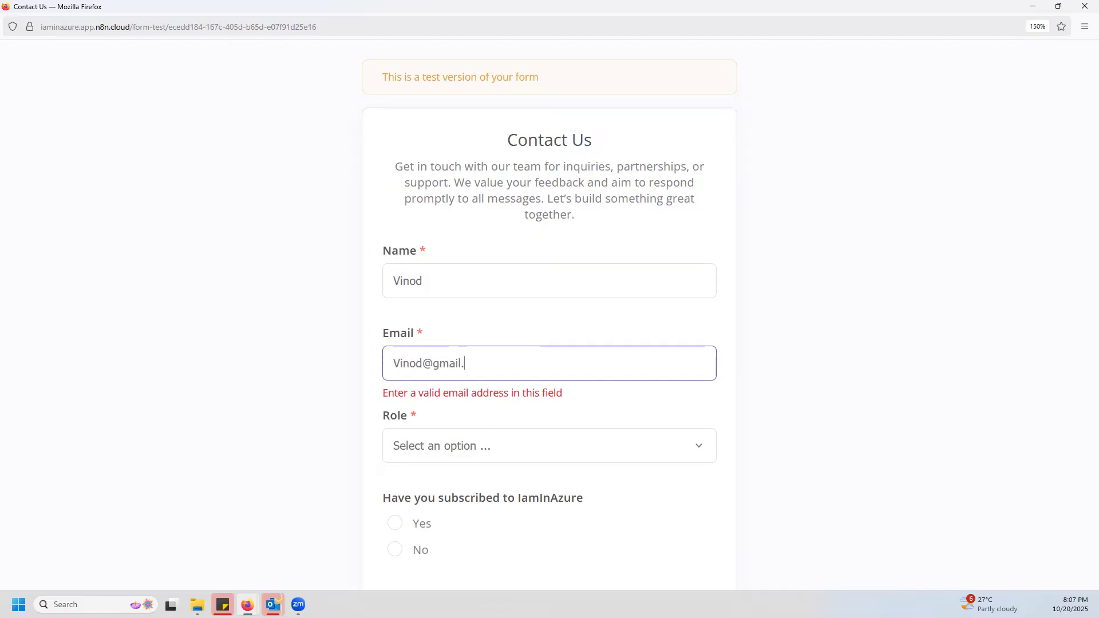
text(com)
key(Tab)
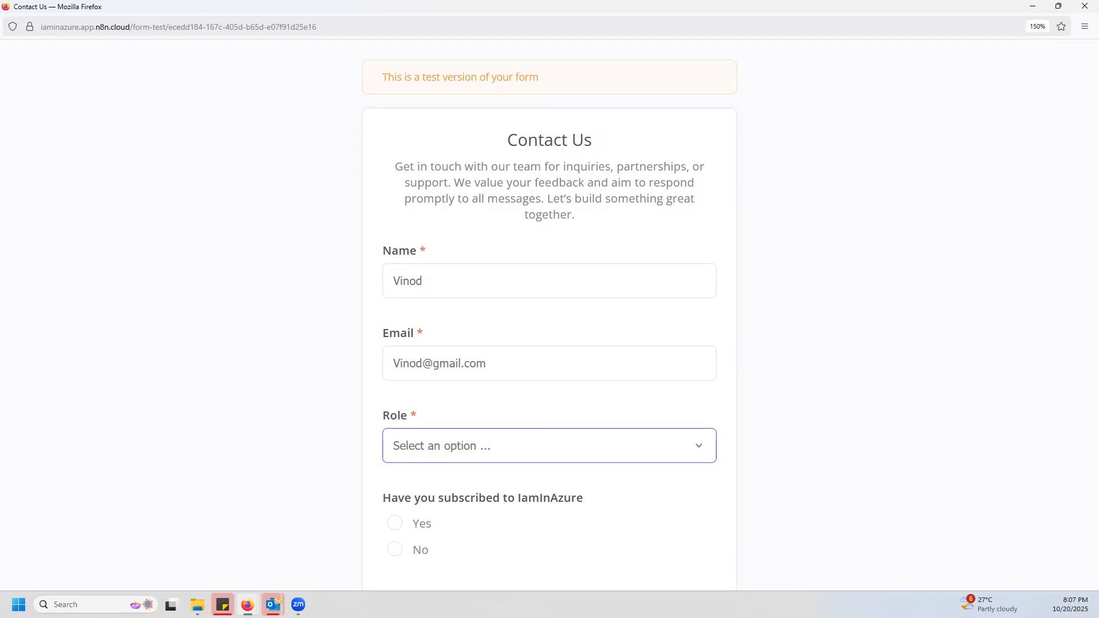
Choose Cloud Engineer as the role, answer Yes to the IamInAzure subscription question and submit the test form.
click(703, 451)
click(466, 499)
scroll(614, 469, down, 2)
click(395, 394)
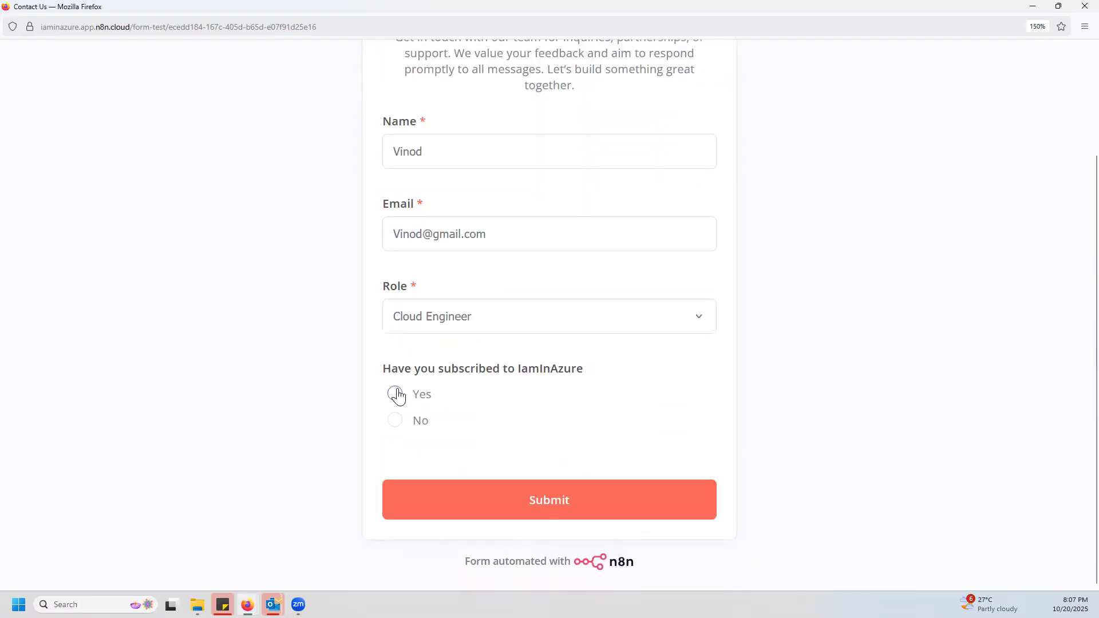
click(559, 506)
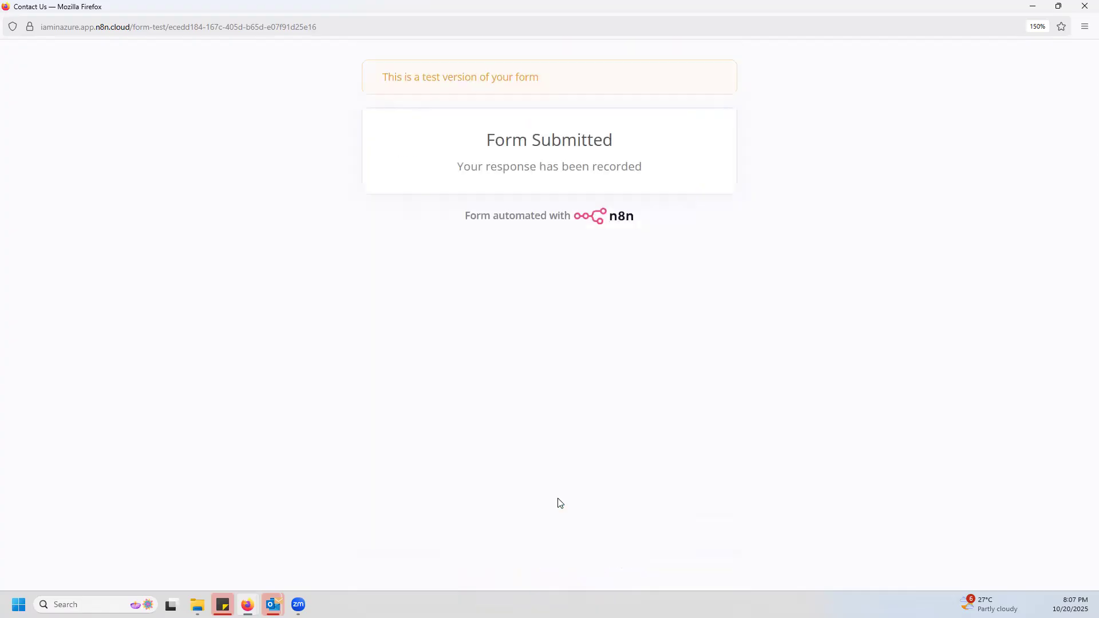
Minimize the form window, check the submitted data in the On form submission node's output and return to the canvas.
click(1033, 7)
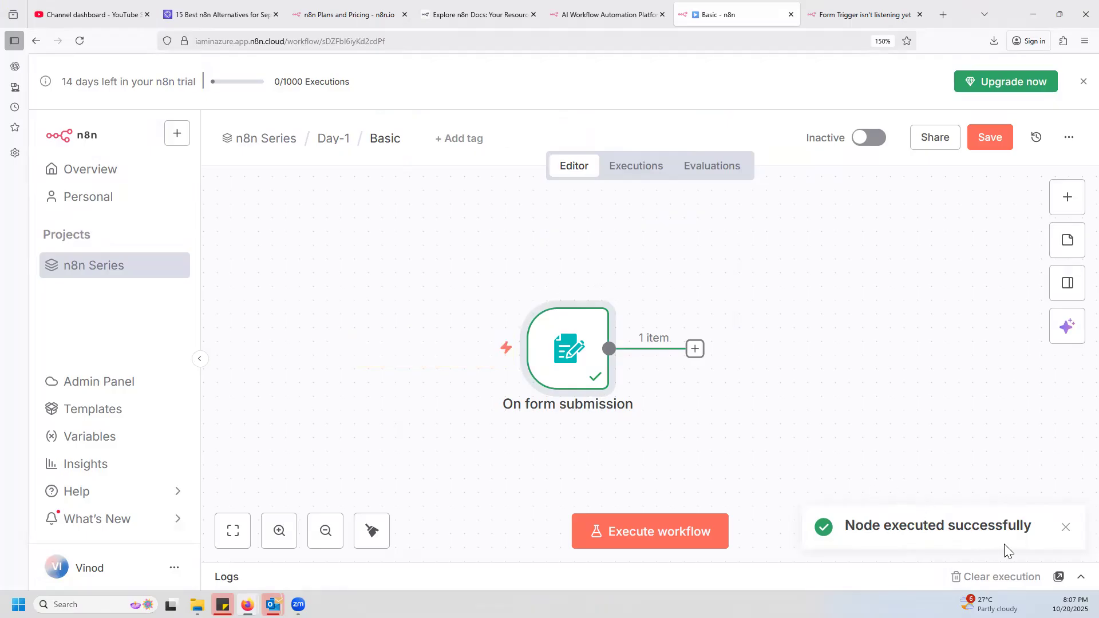
mouse_move(573, 347)
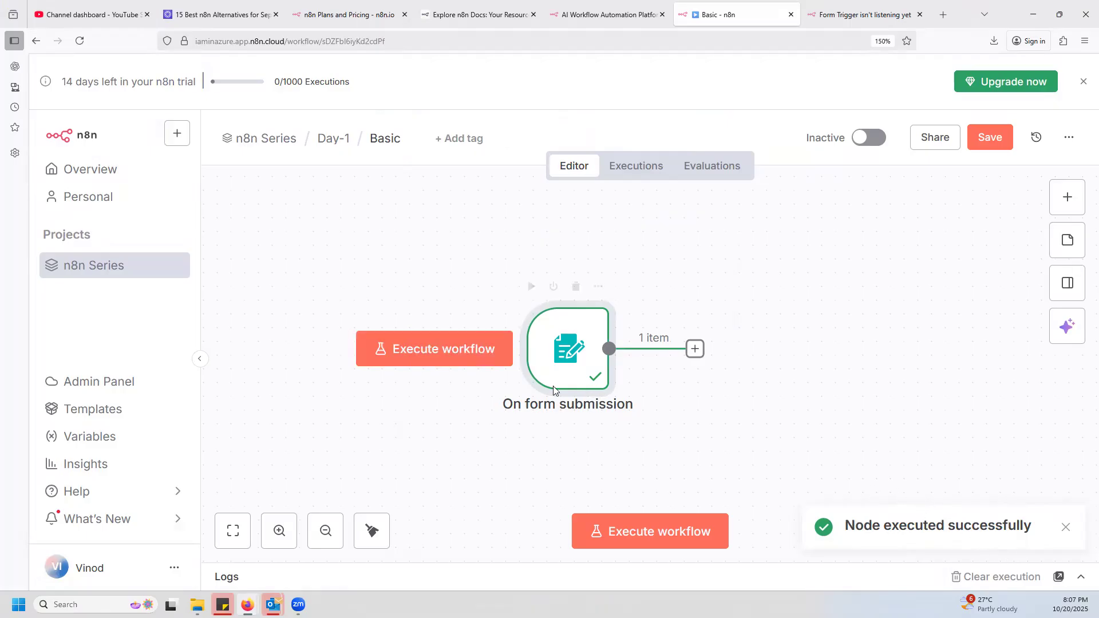
double_click(573, 345)
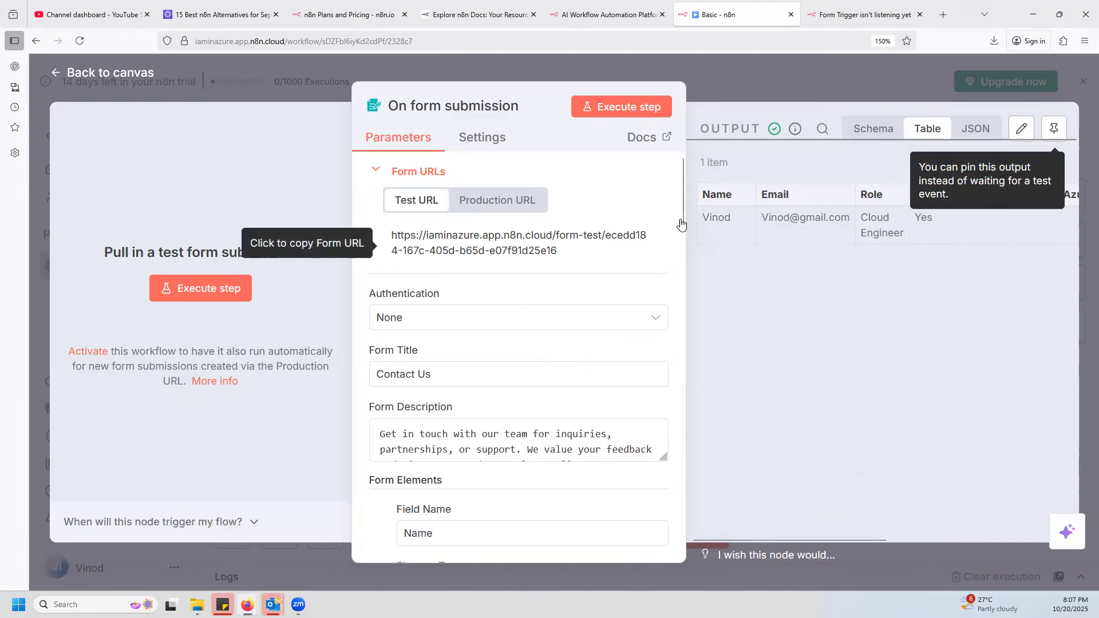
click(828, 85)
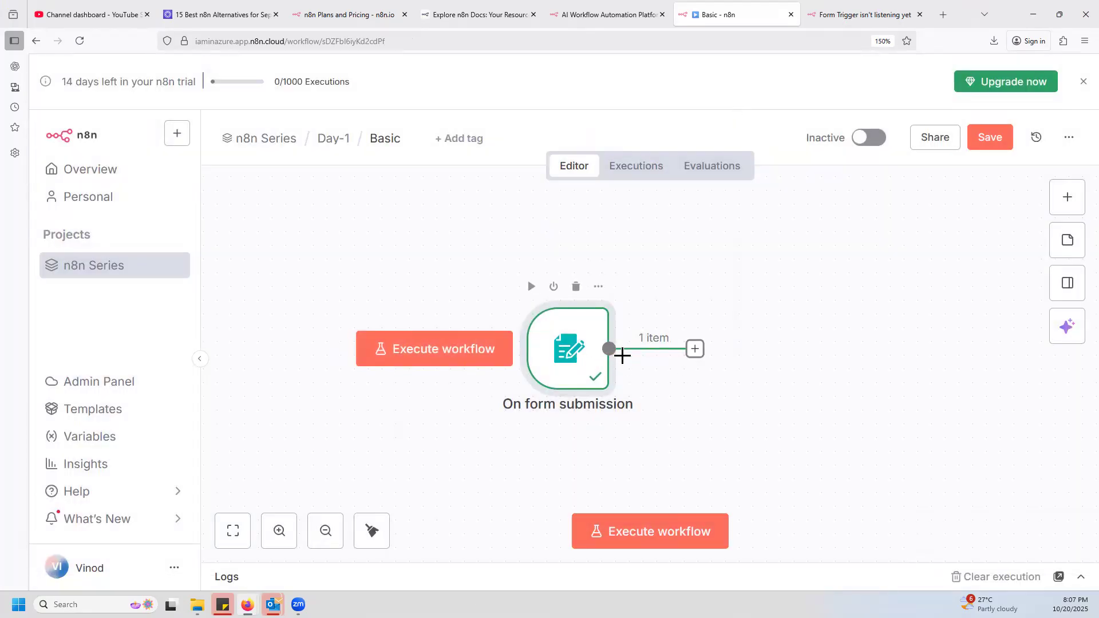
Execute the Basic workflow again and reload the test form in its browser tab.
click(860, 16)
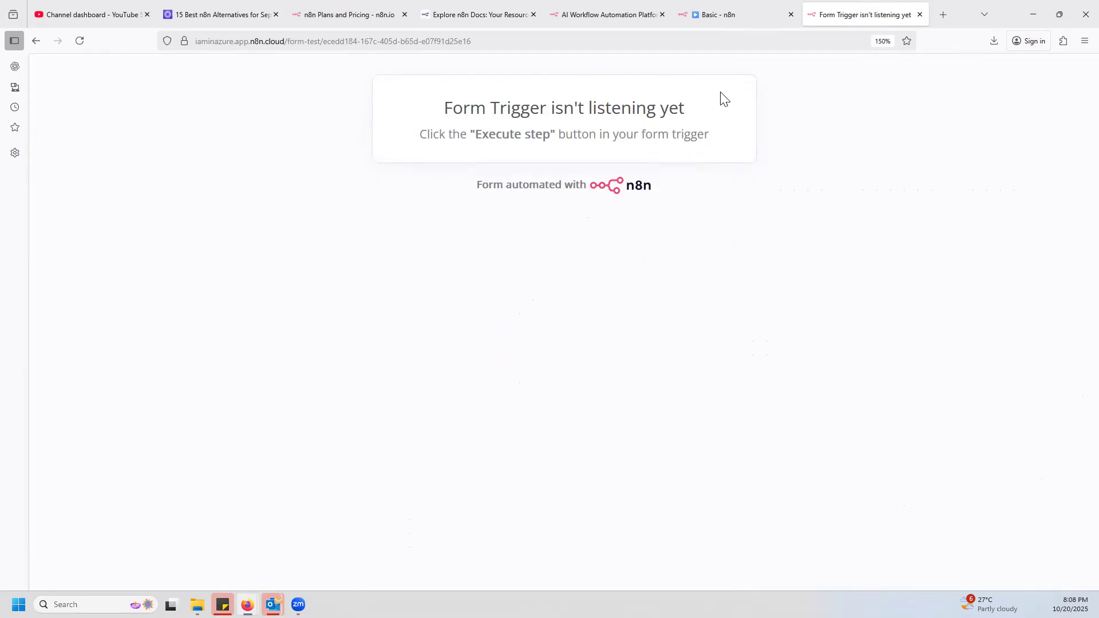
click(719, 25)
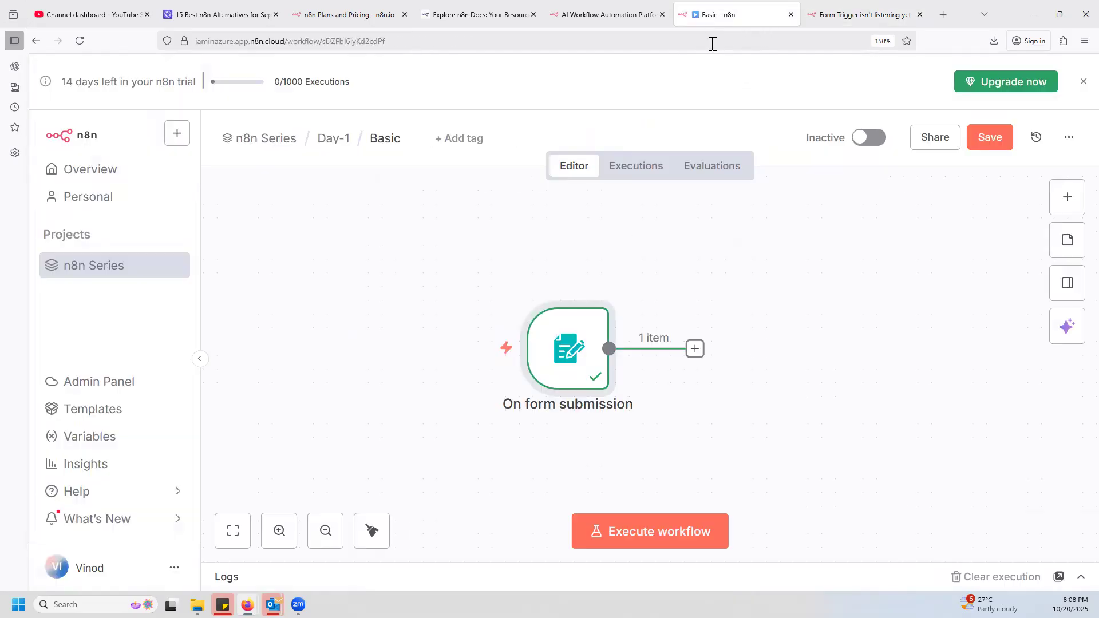
click(673, 541)
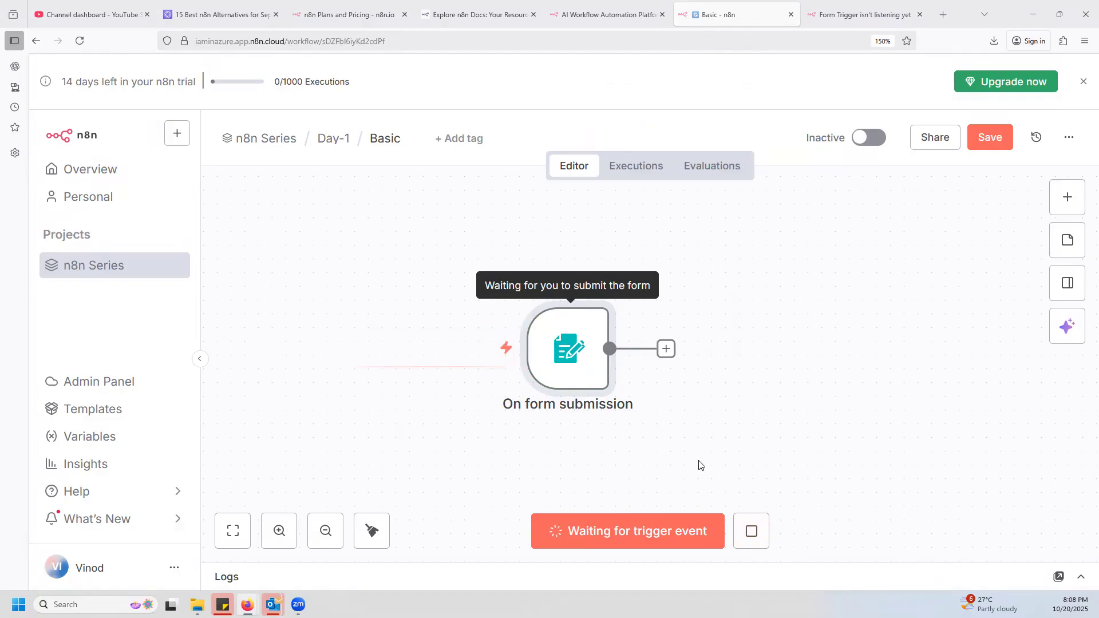
click(865, 15)
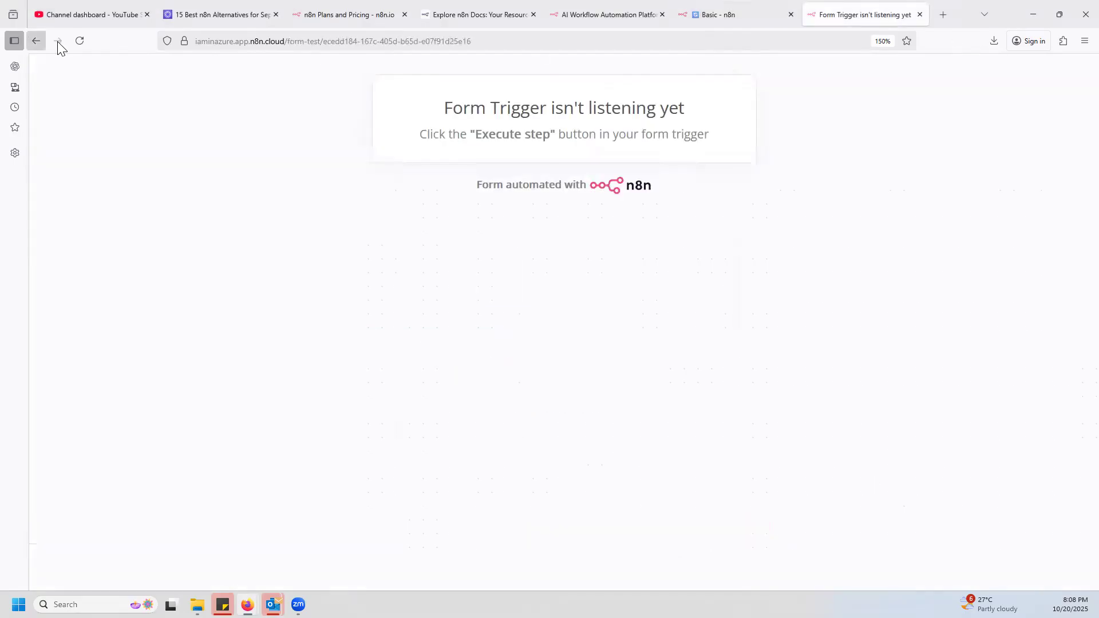
click(80, 40)
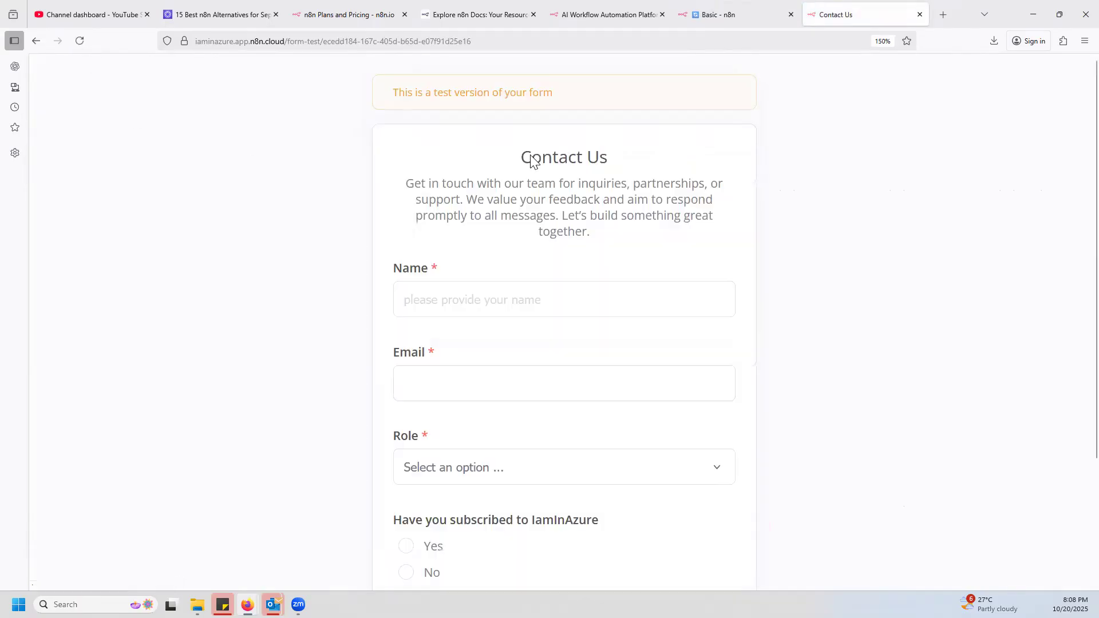
Enter Test as the name and a test e-mail address in the reloaded Contact Us form.
click(482, 301)
text(Test)
key(Tab)
text(tes)
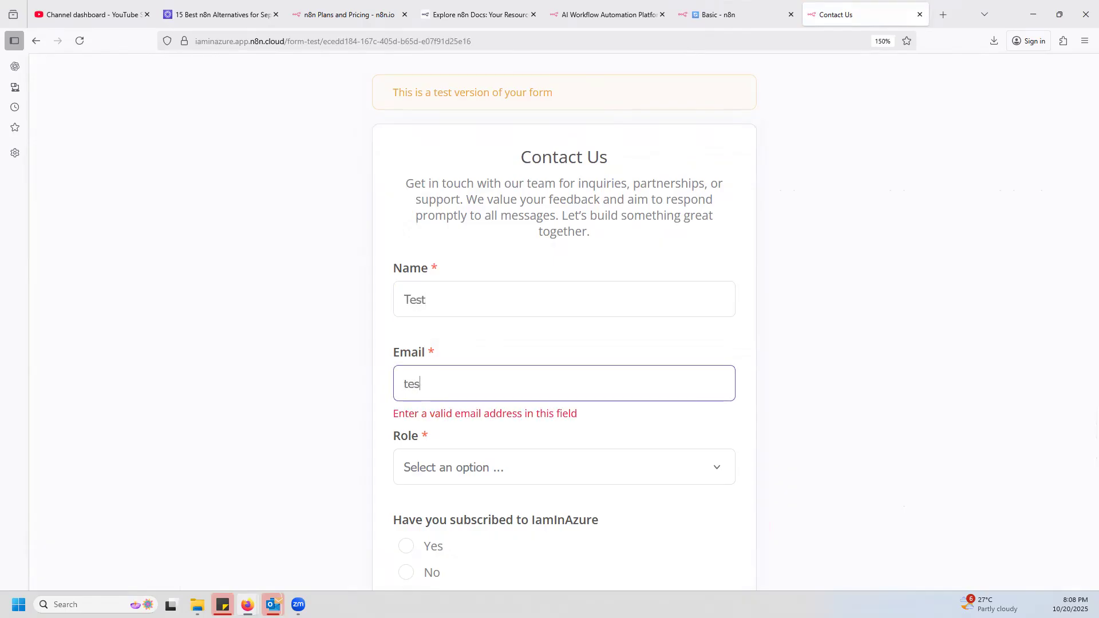
text(t@gmail.com)
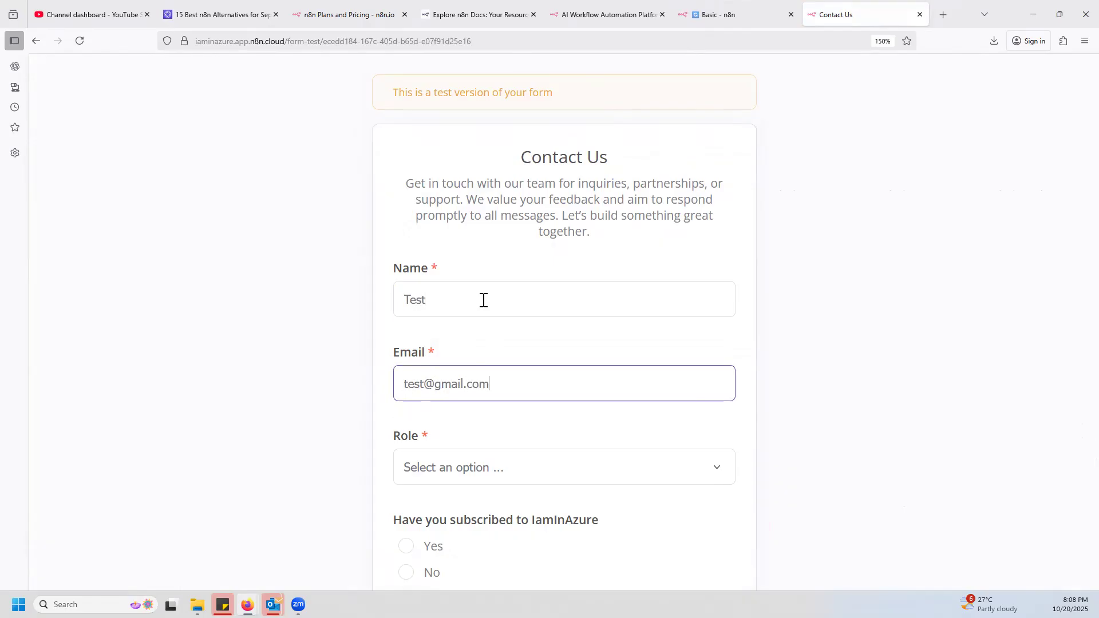
key(Tab)
Choose Support Engineer as the role, answer Yes to the IamInAzure subscription question and submit the form.
click(465, 462)
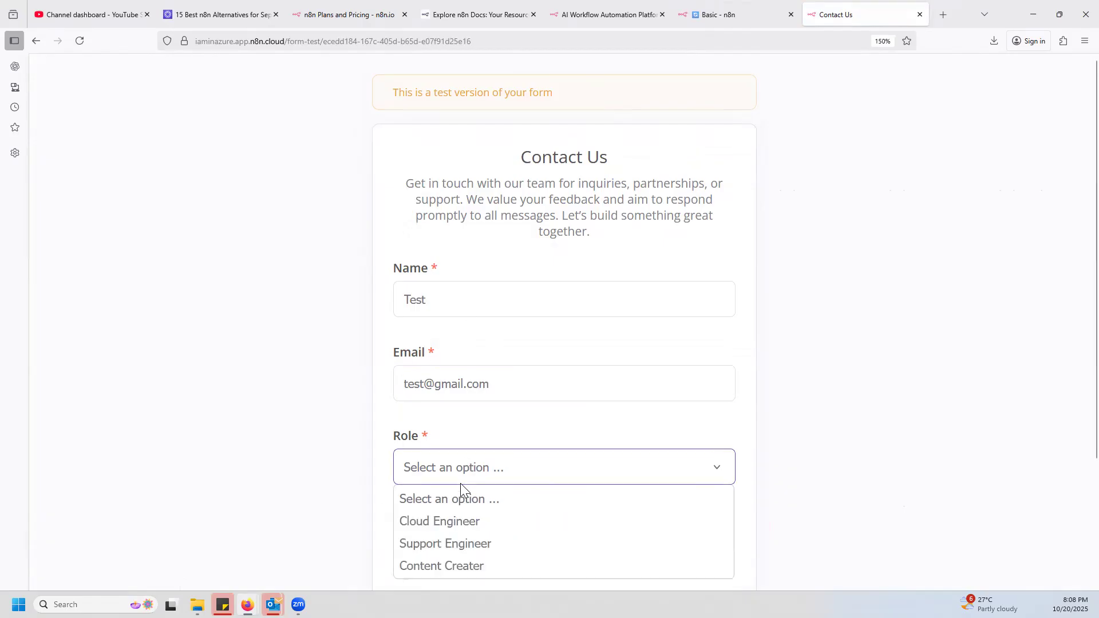
click(467, 544)
scroll(435, 429, down, 3)
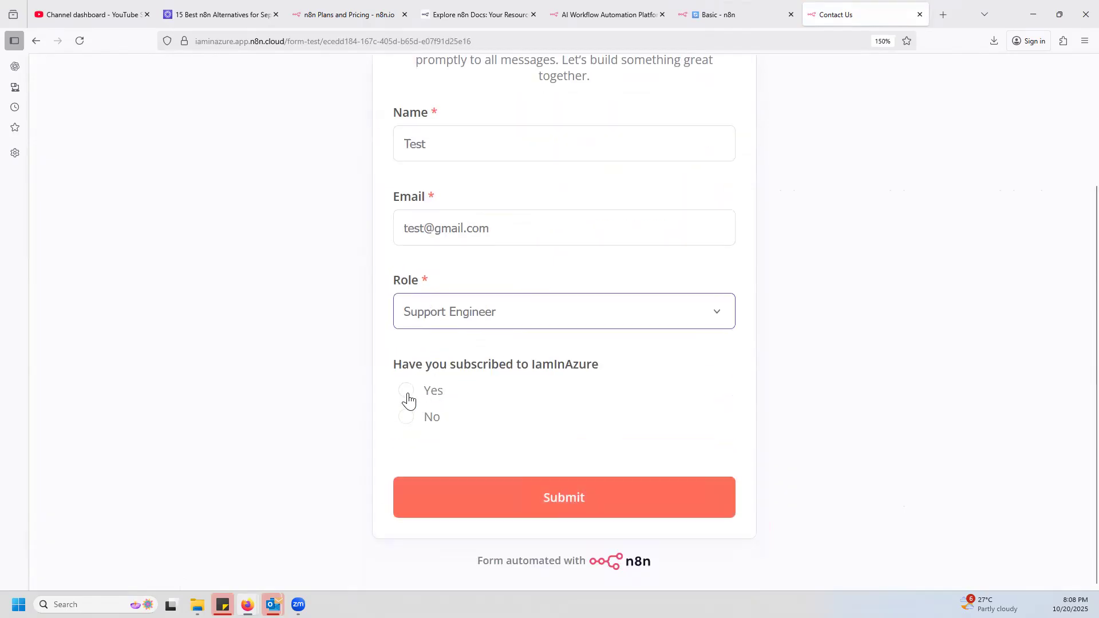
click(407, 392)
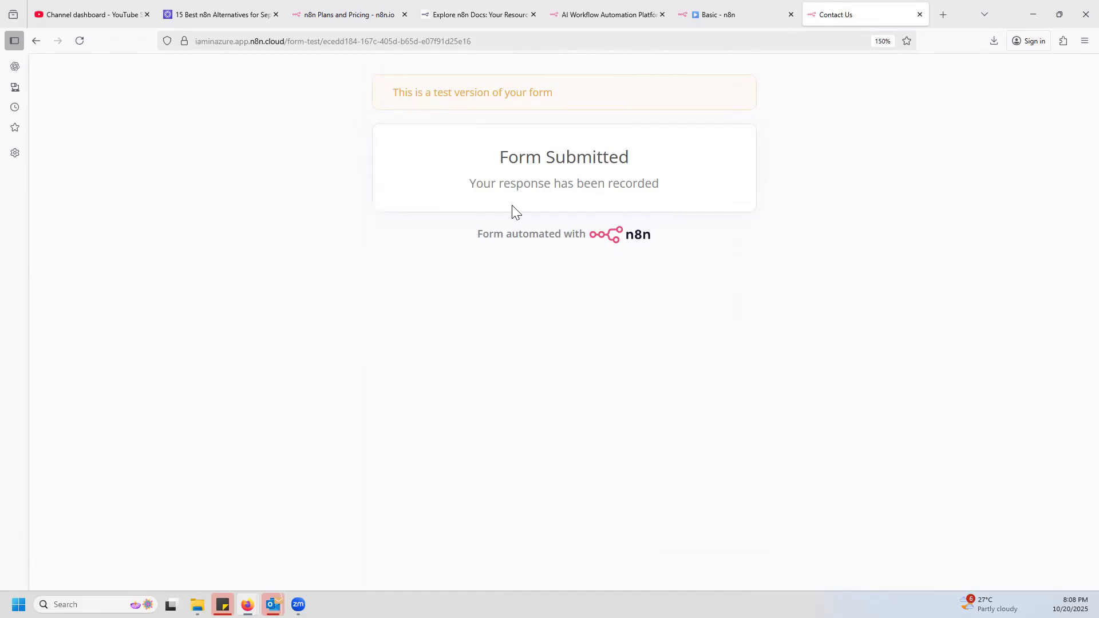
Inspect the second submission in the On form submission node's output, comparing the Table, Schema and JSON views.
click(725, 15)
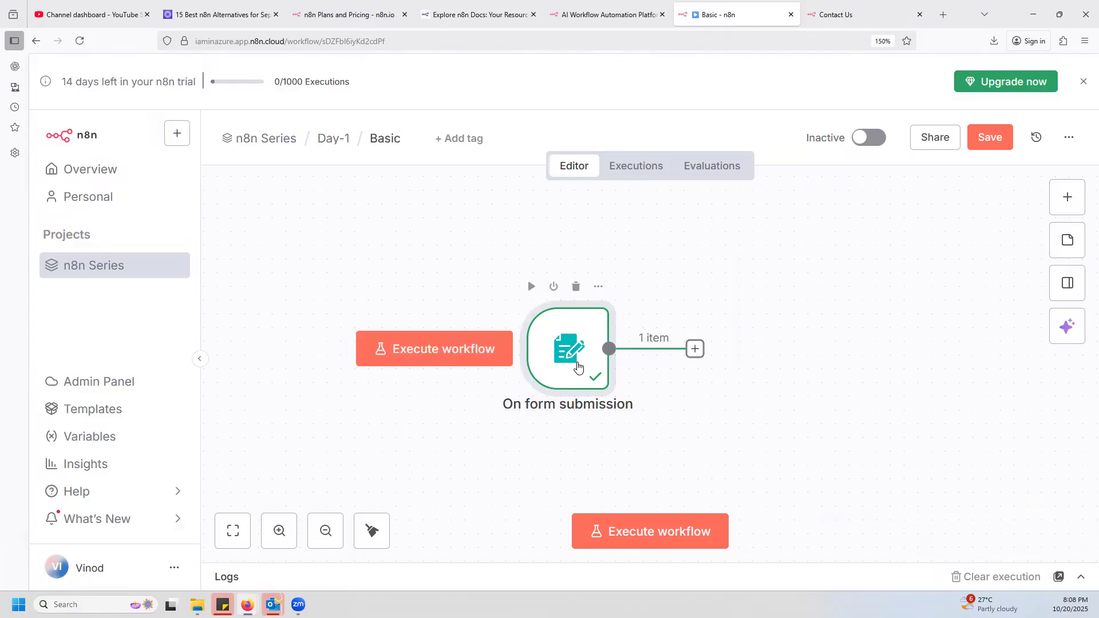
double_click(584, 360)
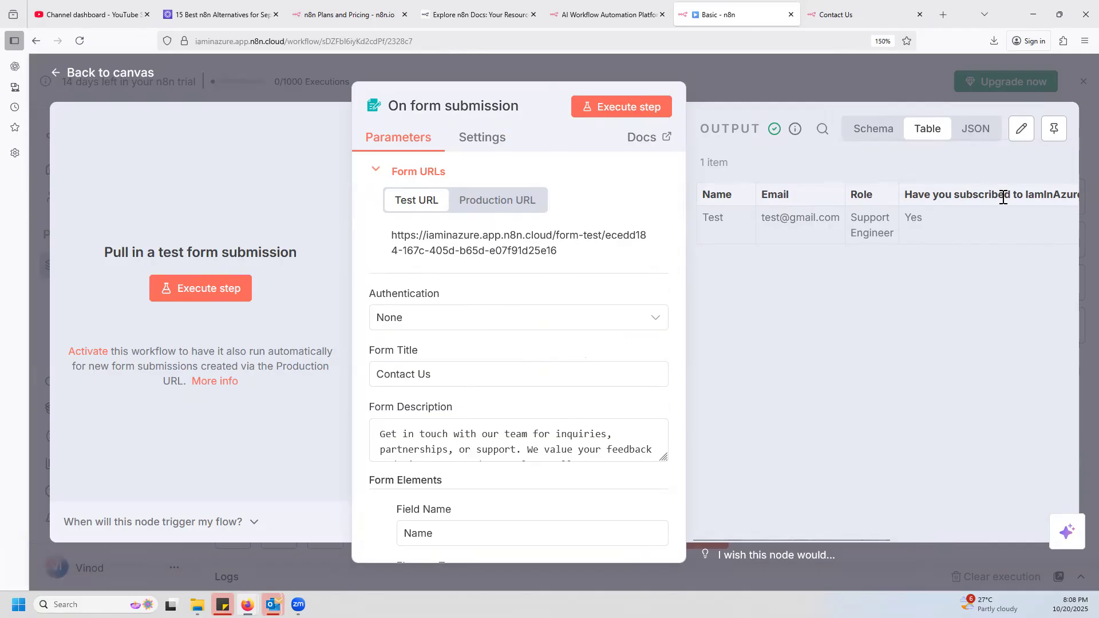
scroll(493, 400, down, 6)
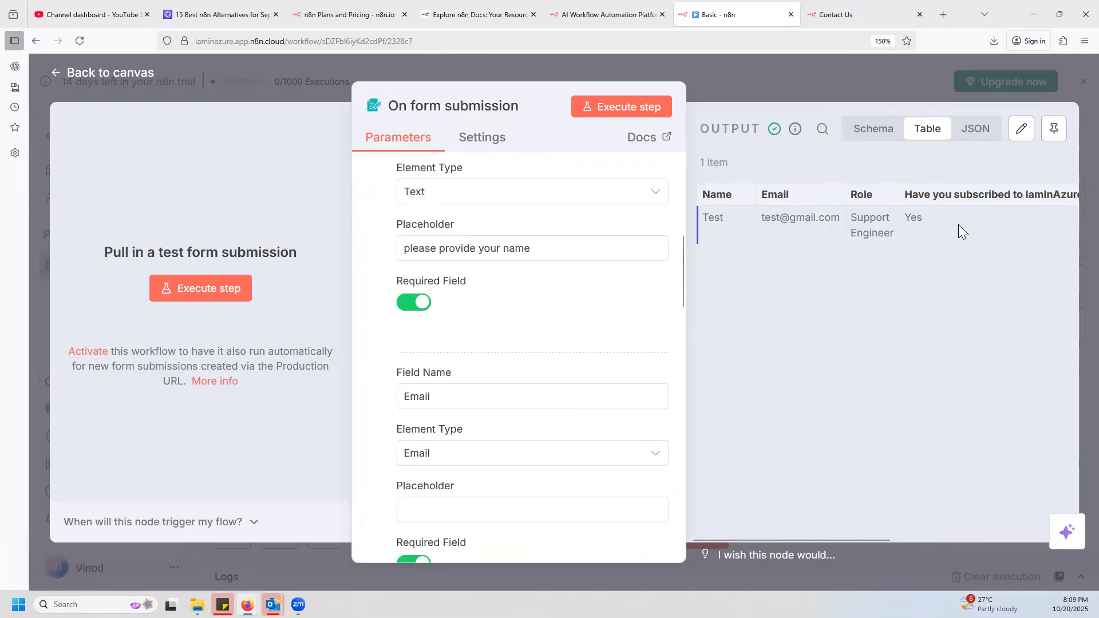
click(876, 129)
click(992, 131)
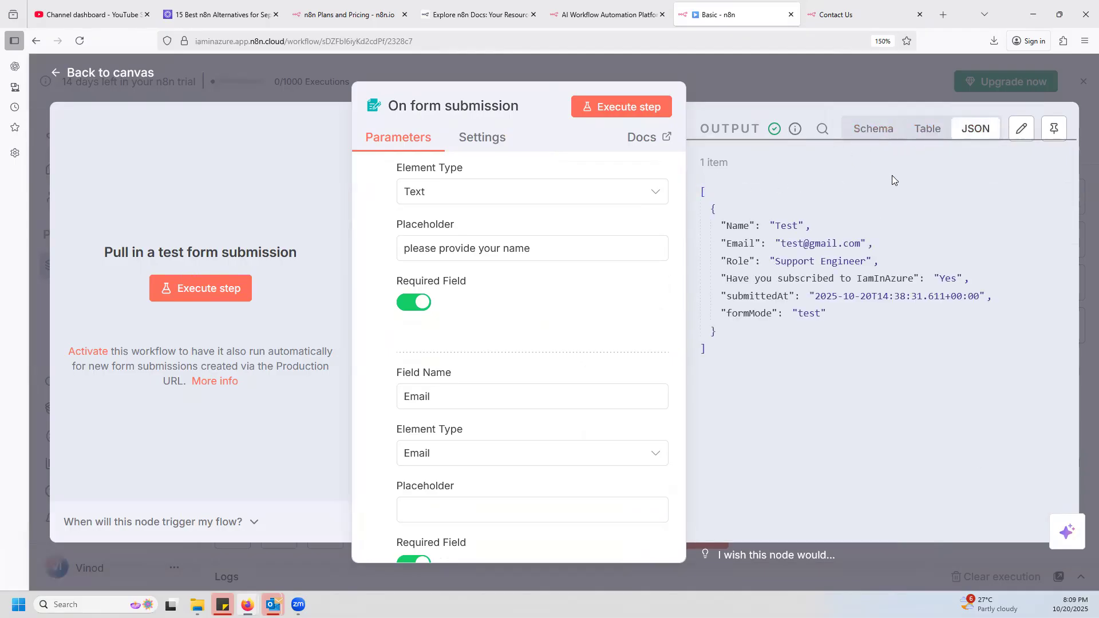
click(926, 133)
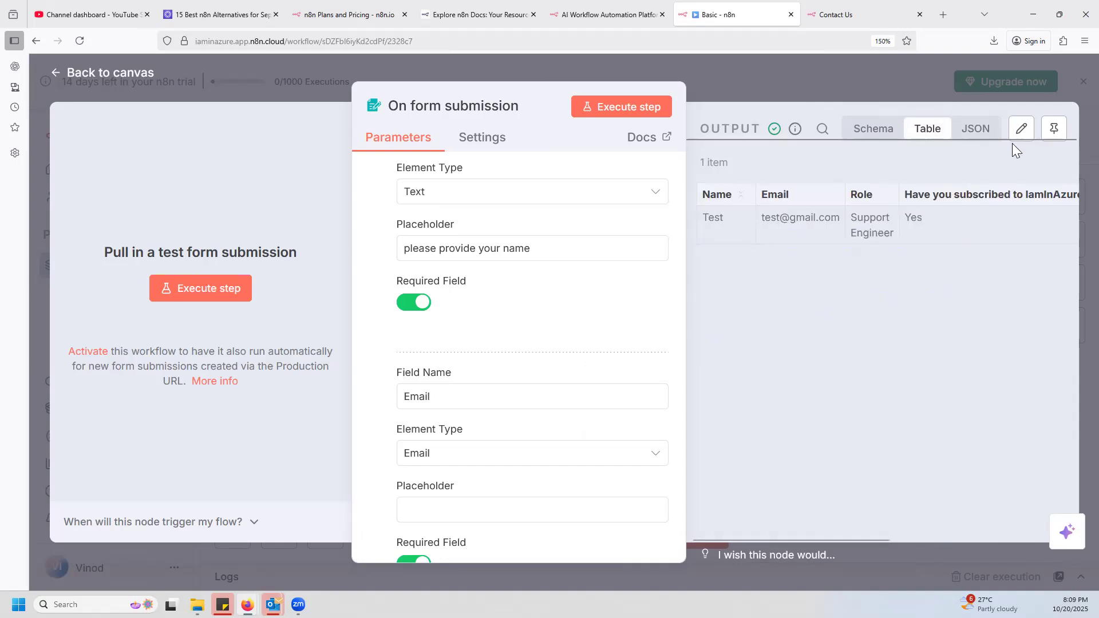
Look at the node's output in edit mode, cancel without changes and return to the canvas.
click(1024, 131)
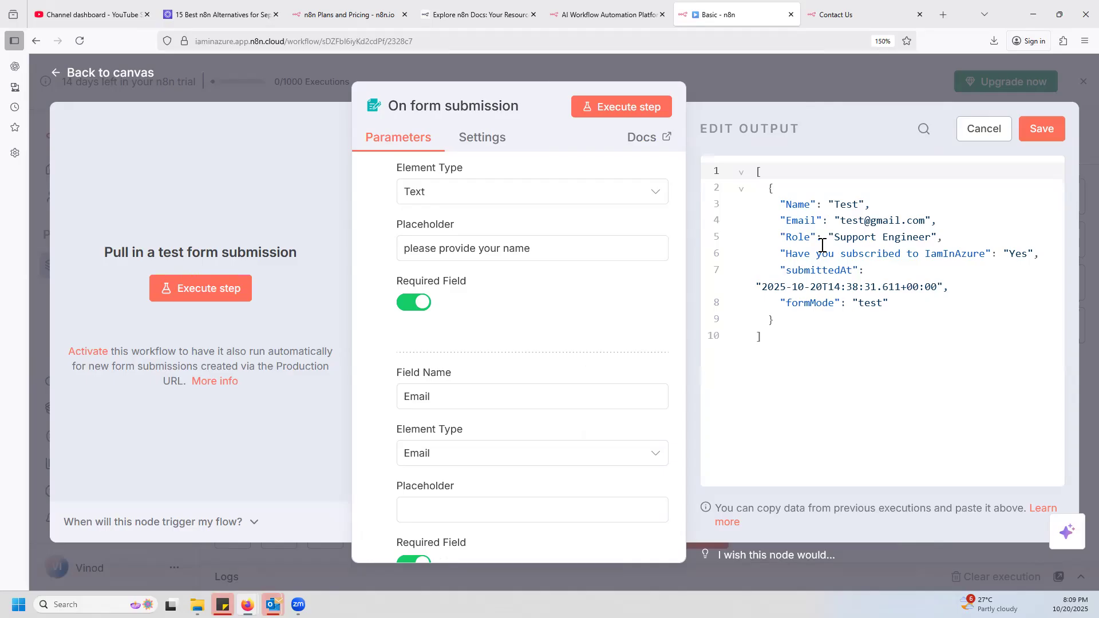
click(879, 223)
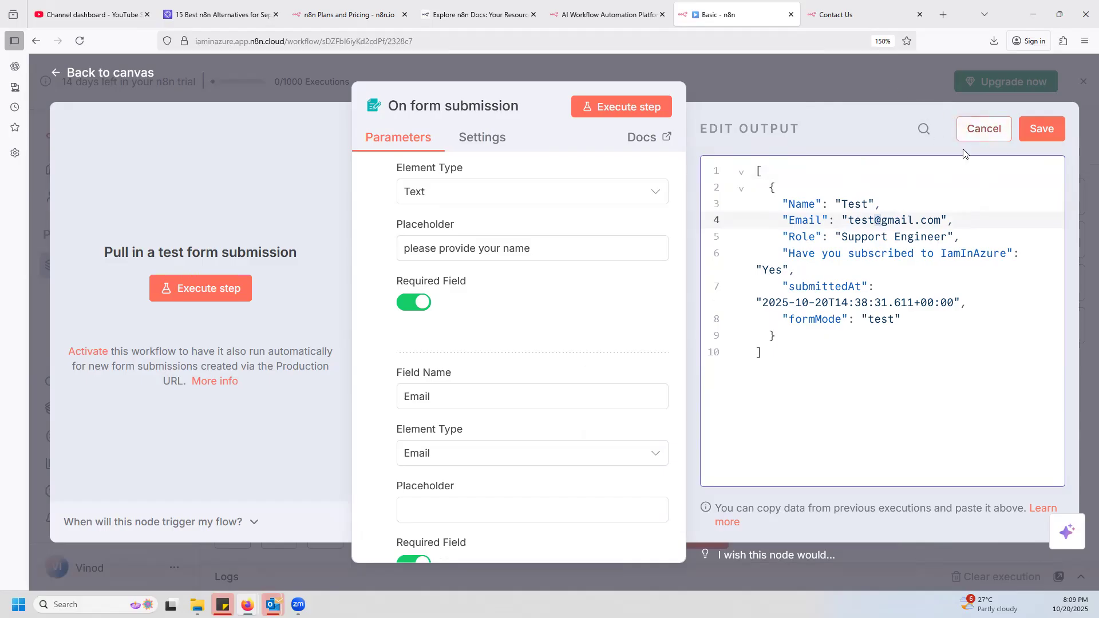
click(982, 129)
click(895, 80)
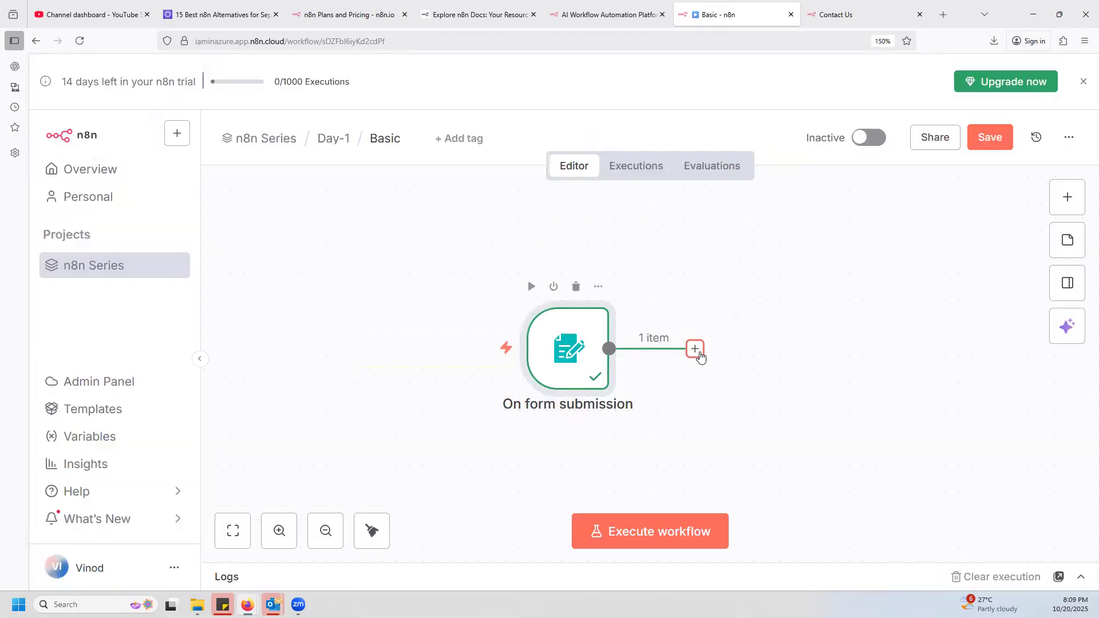
Review the Basic workflow's past executions and examine the form submission output of the Oct 20, 20:07:38 run.
click(636, 168)
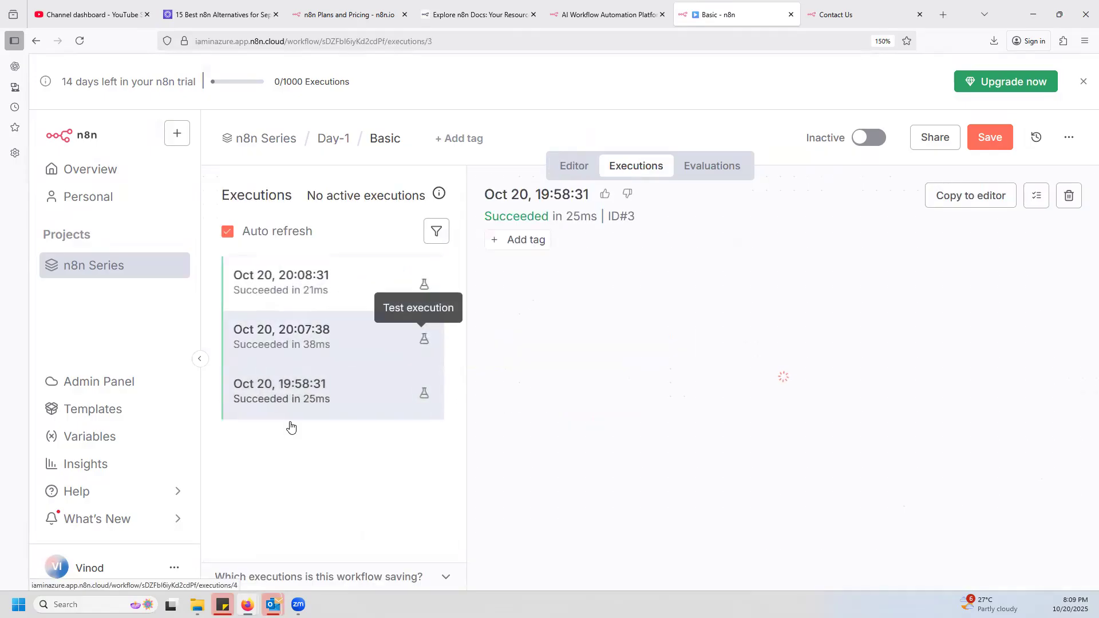
click(332, 349)
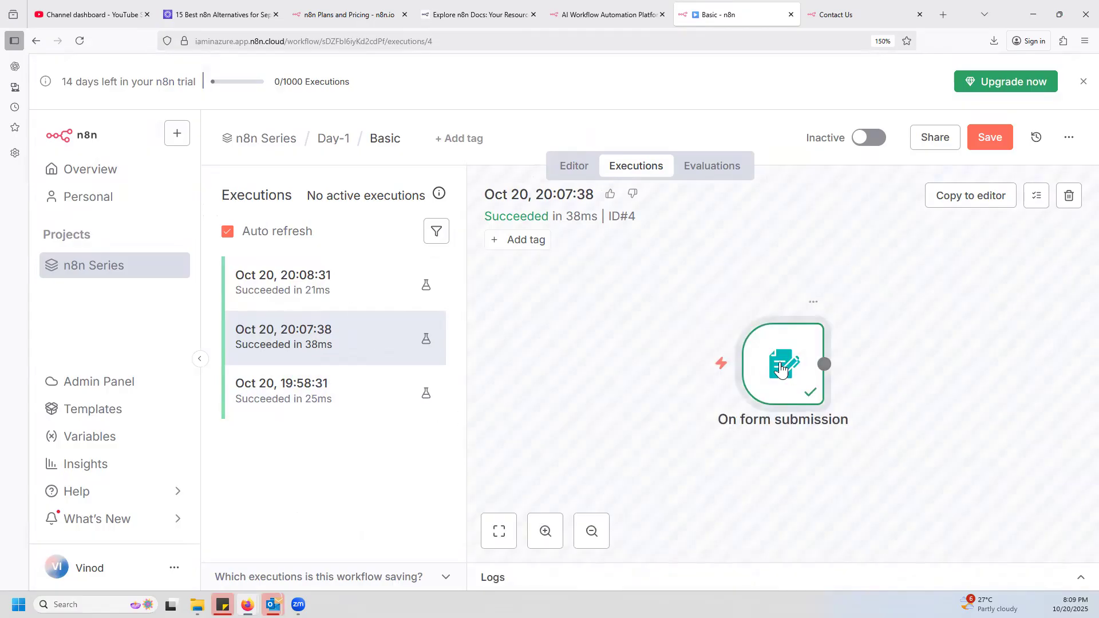
double_click(783, 371)
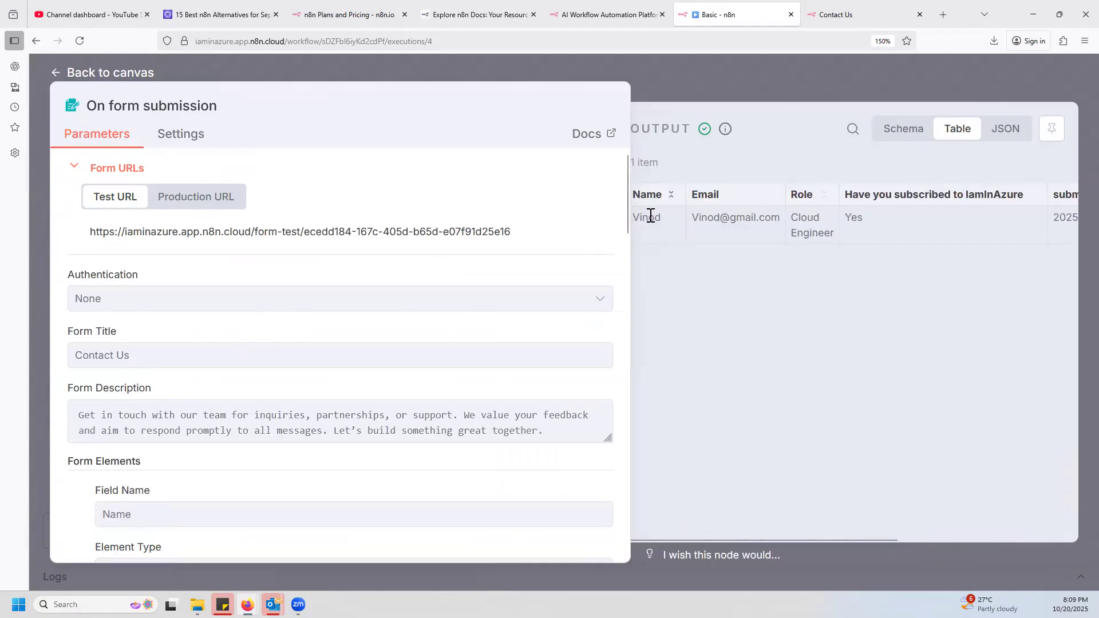
drag(850, 540, 578, 432)
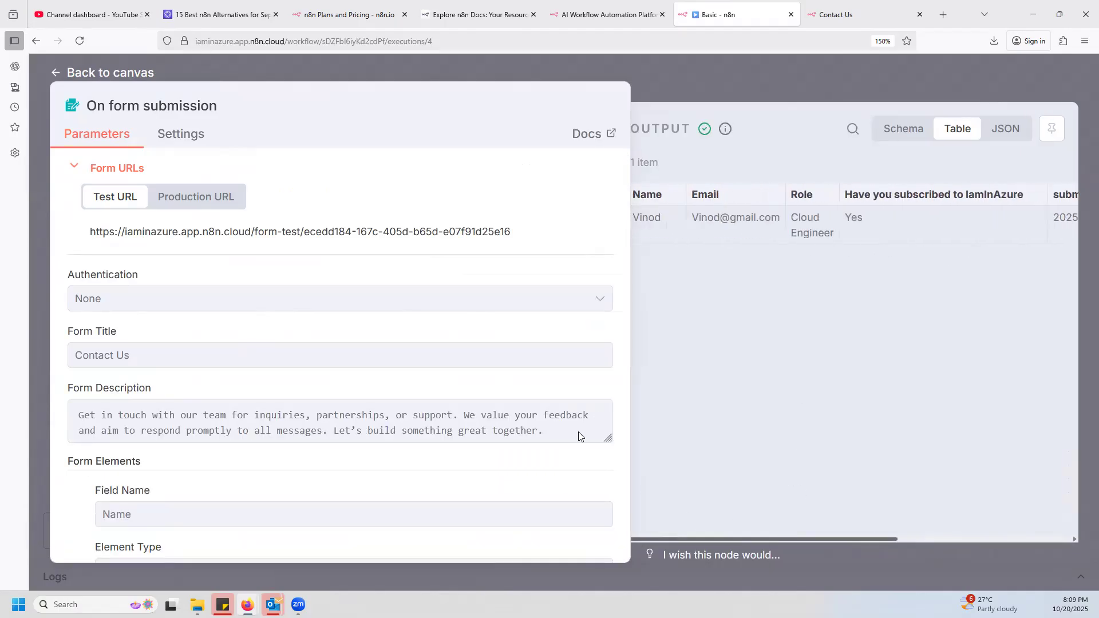
click(1005, 102)
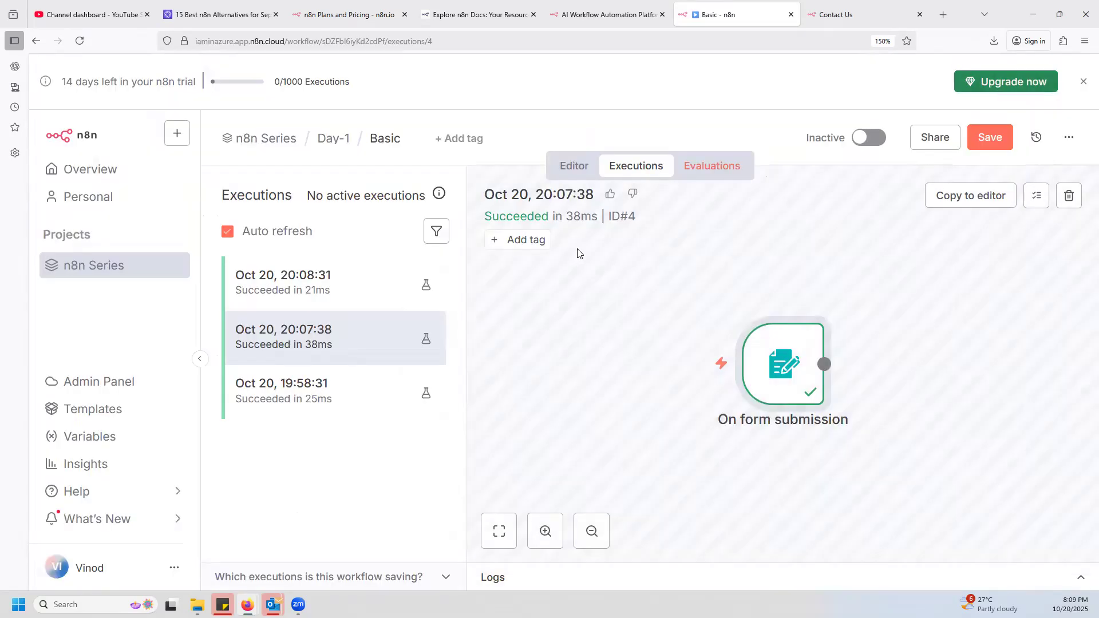
click(394, 141)
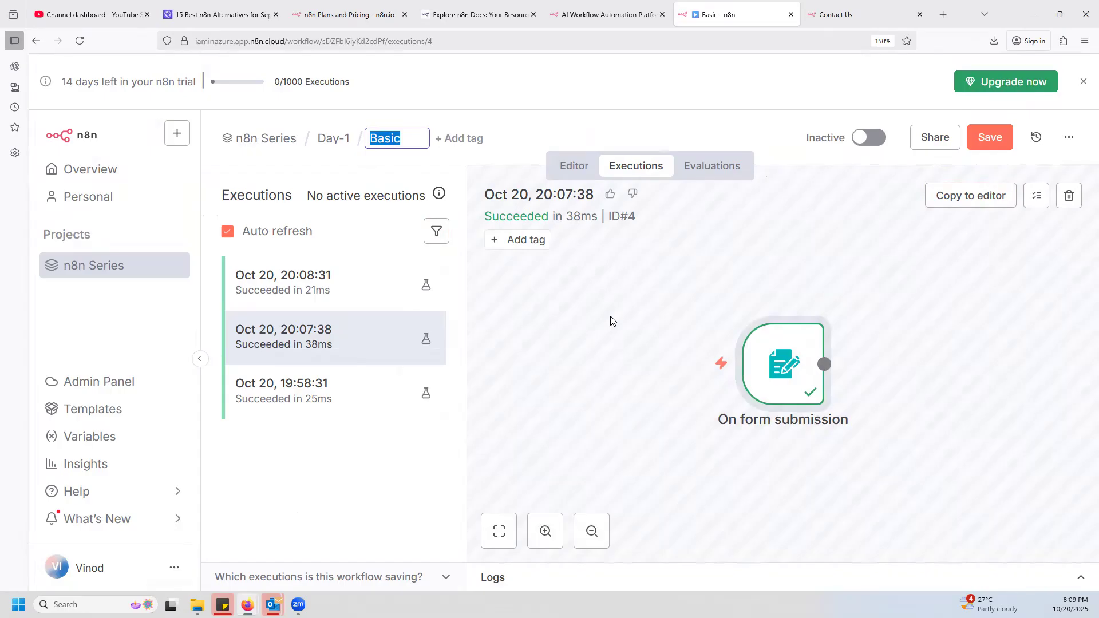
Return to the workflow editor, search the web for google sheet and open Google Sheets, closing the product page.
click(574, 165)
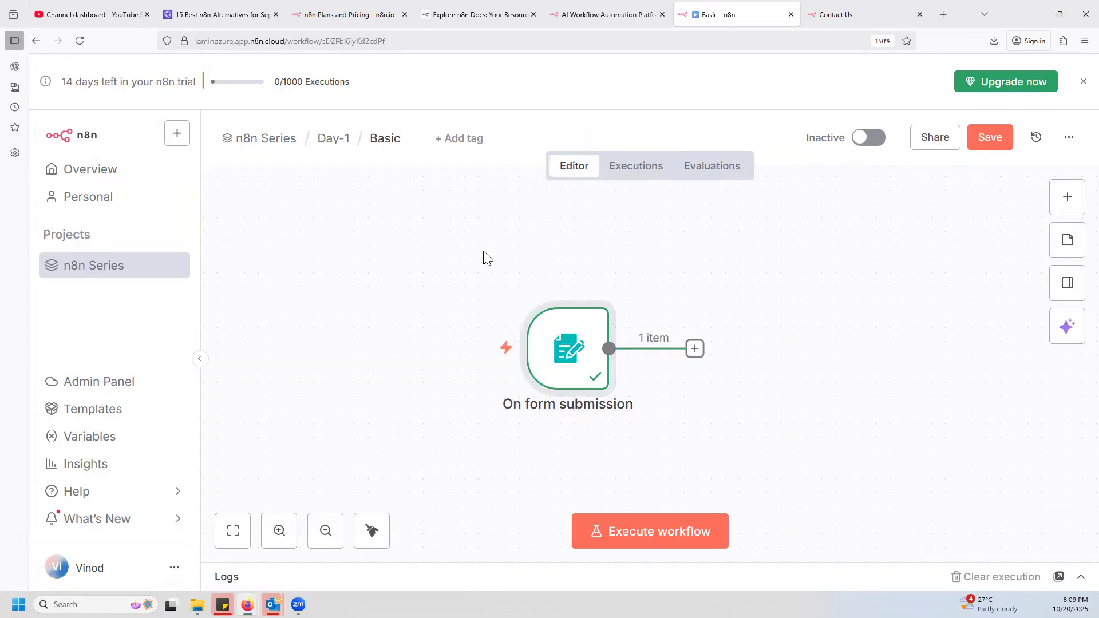
click(859, 15)
click(434, 42)
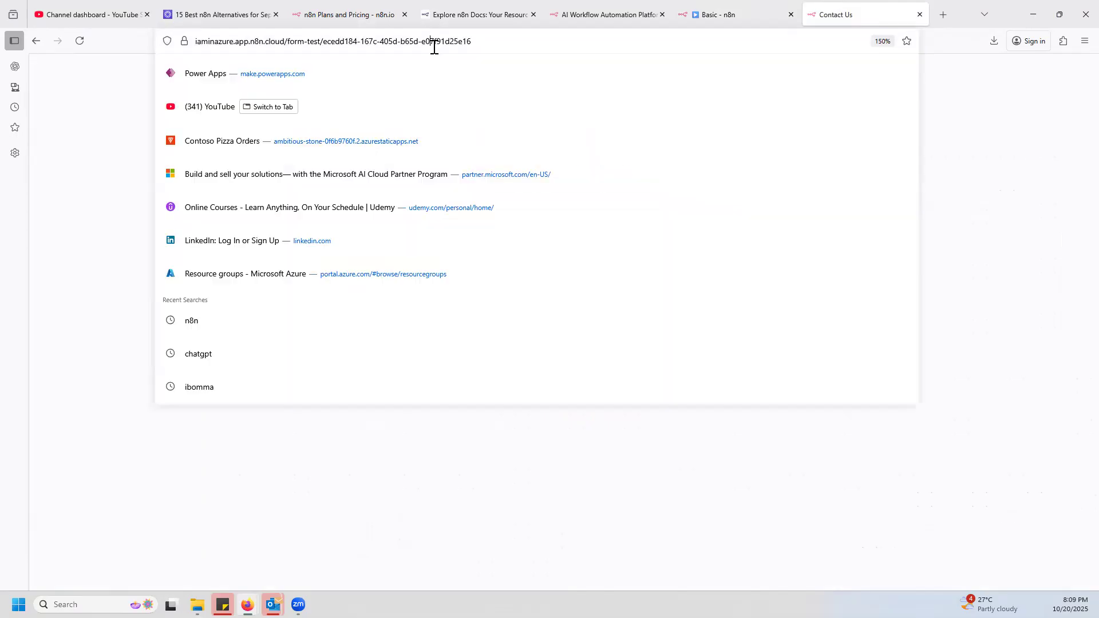
text(go)
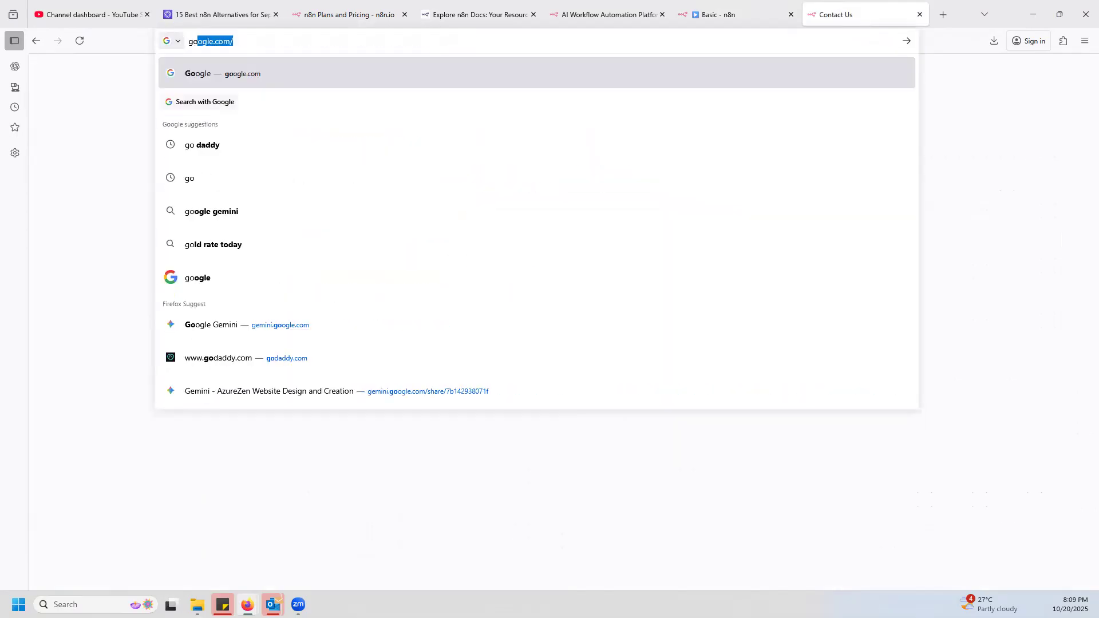
text(ogle sh)
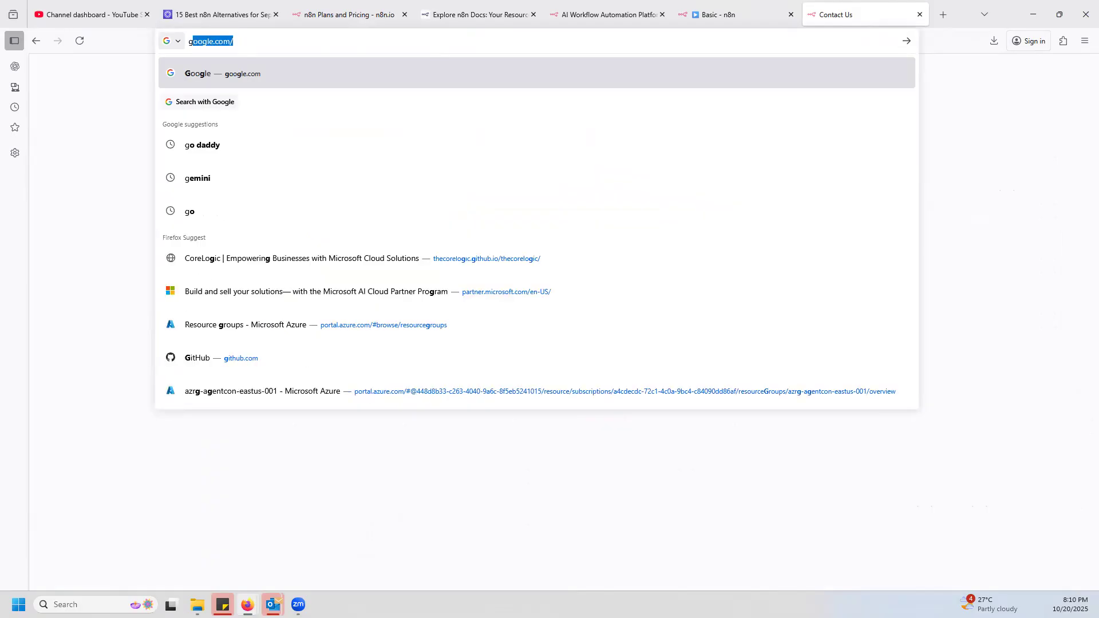
text(eet)
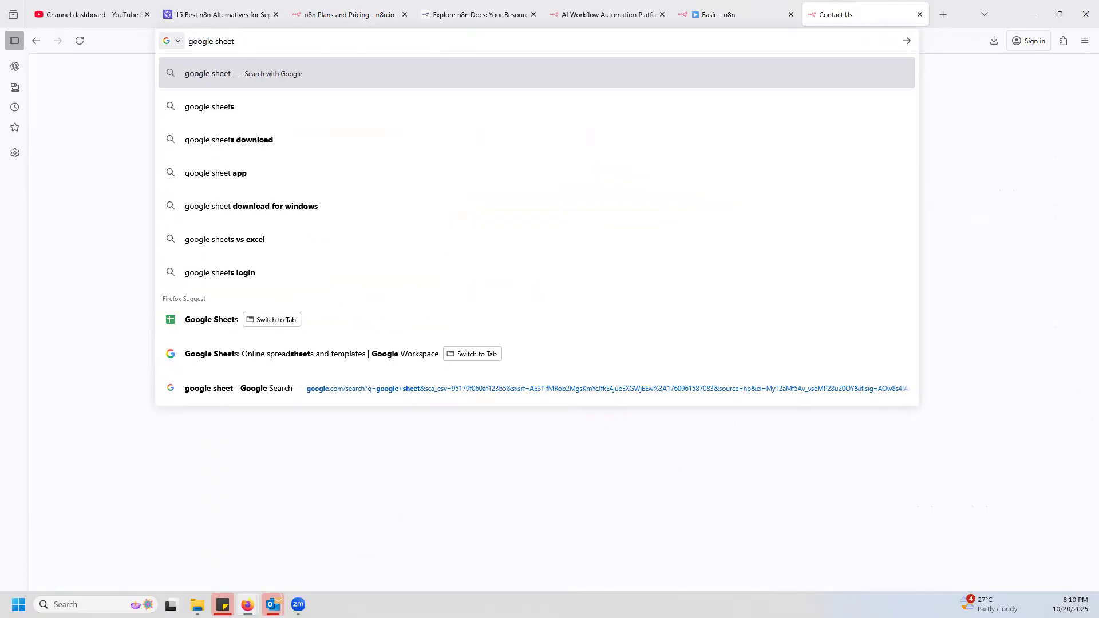
key(Return)
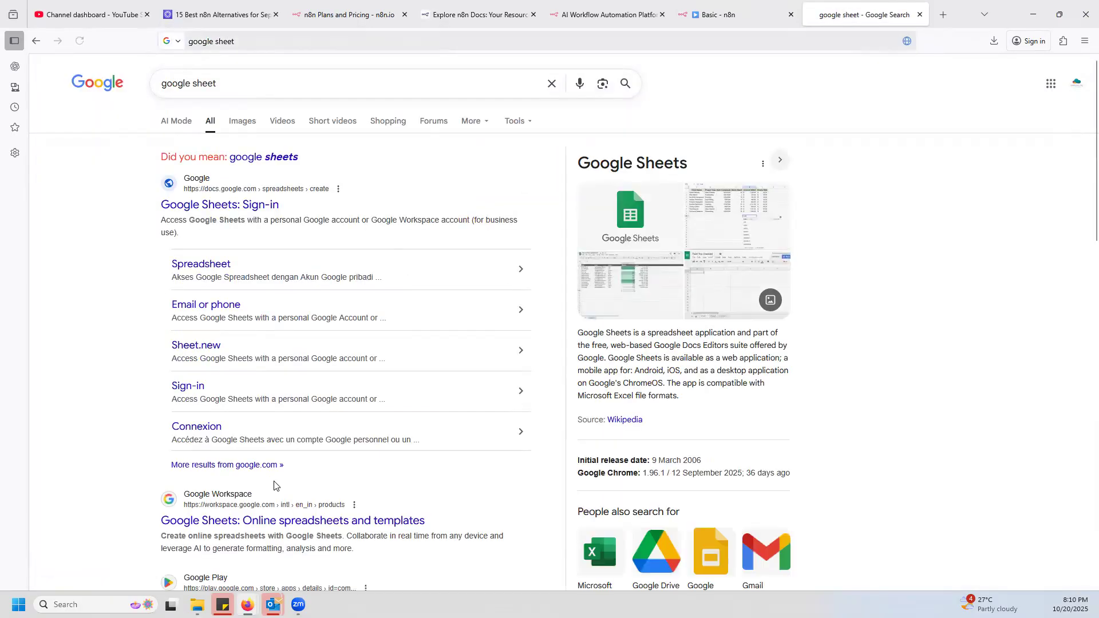
click(287, 522)
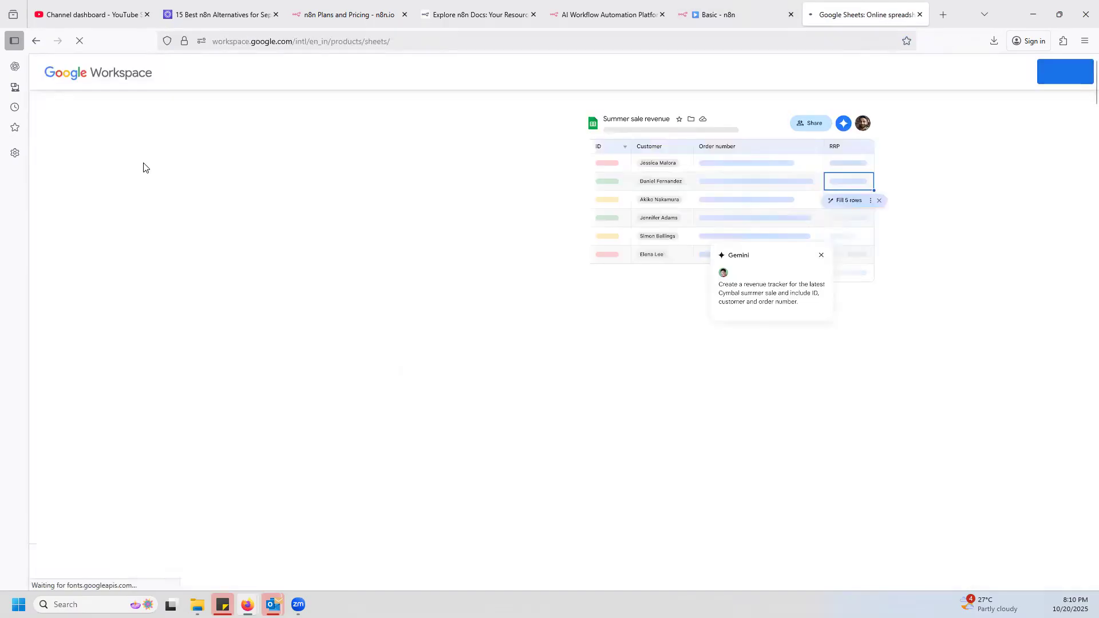
click(1066, 72)
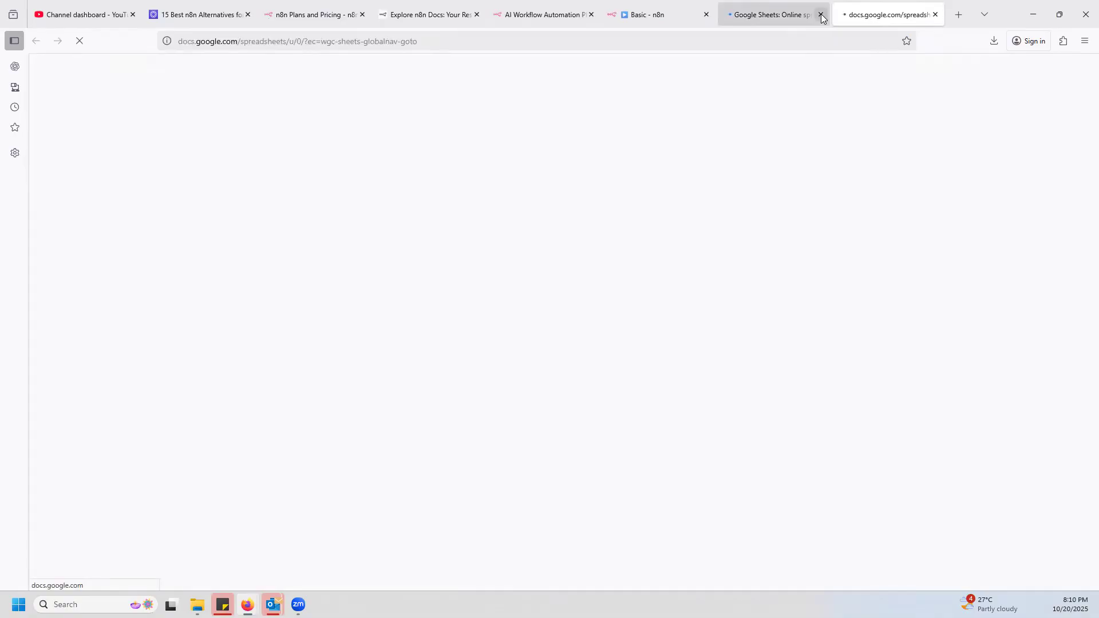
click(820, 14)
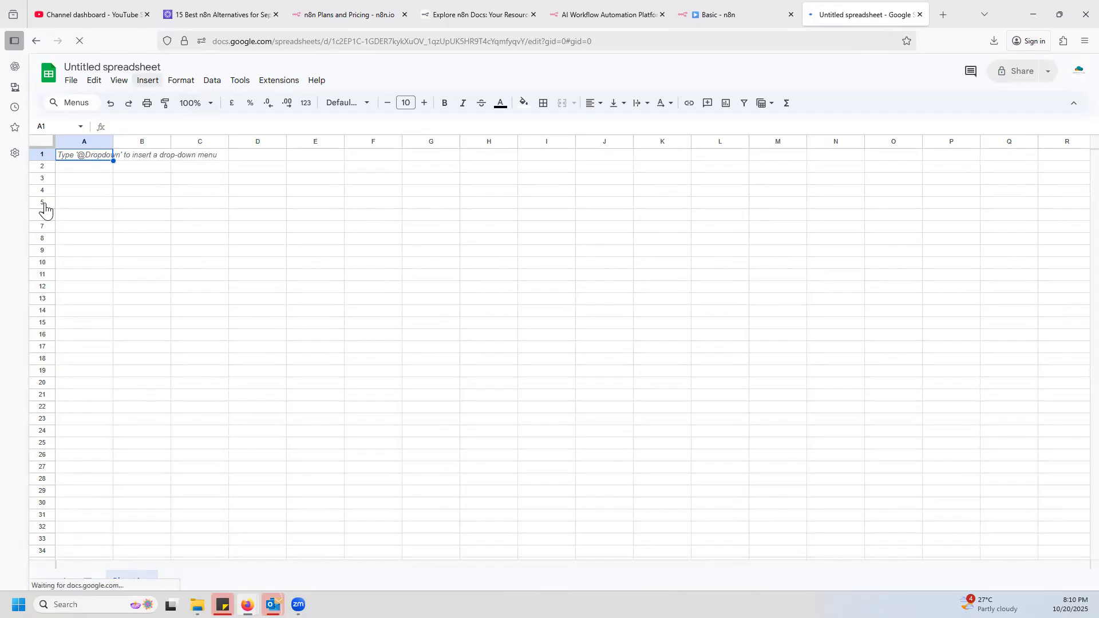
Enter the column headers Name in A1 and Email in B1 of the blank spreadsheet.
double_click(90, 155)
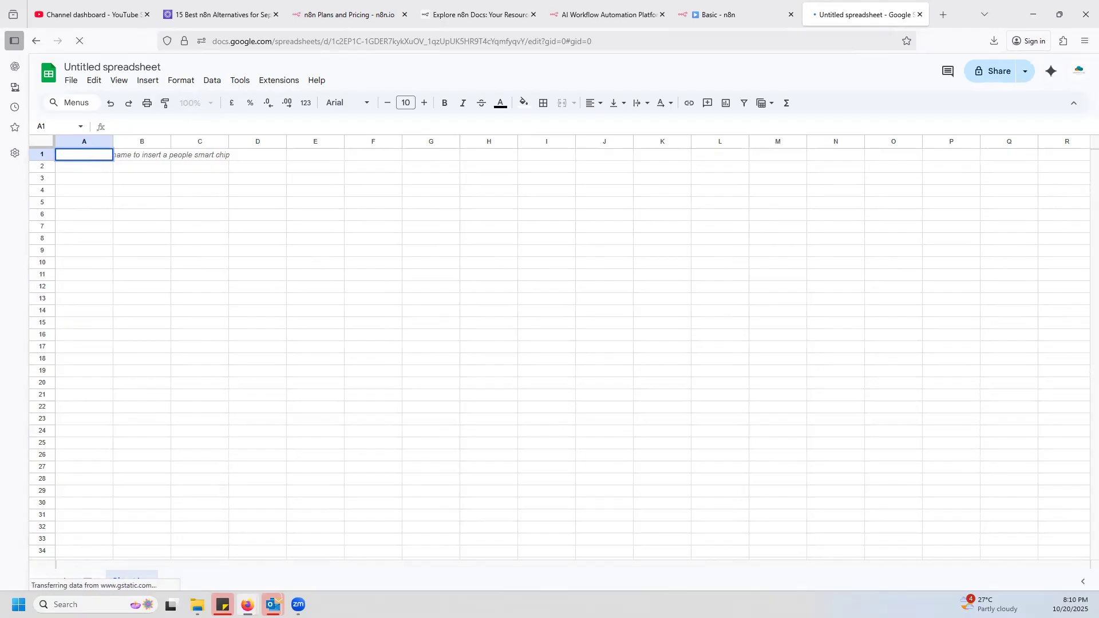
text(Name)
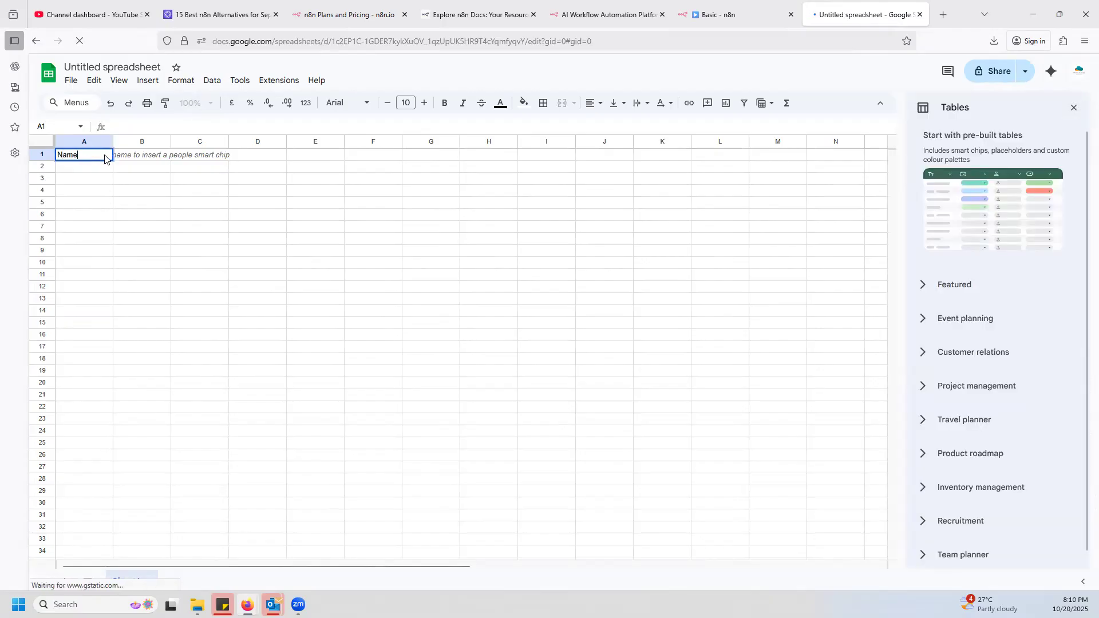
click(145, 158)
text(Email)
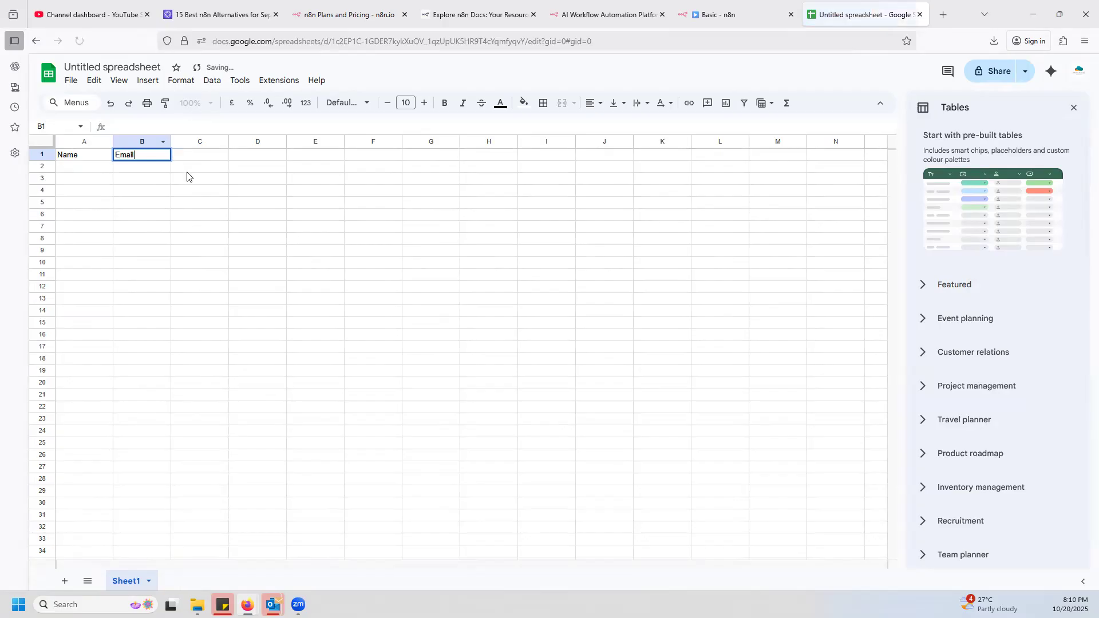
click(204, 156)
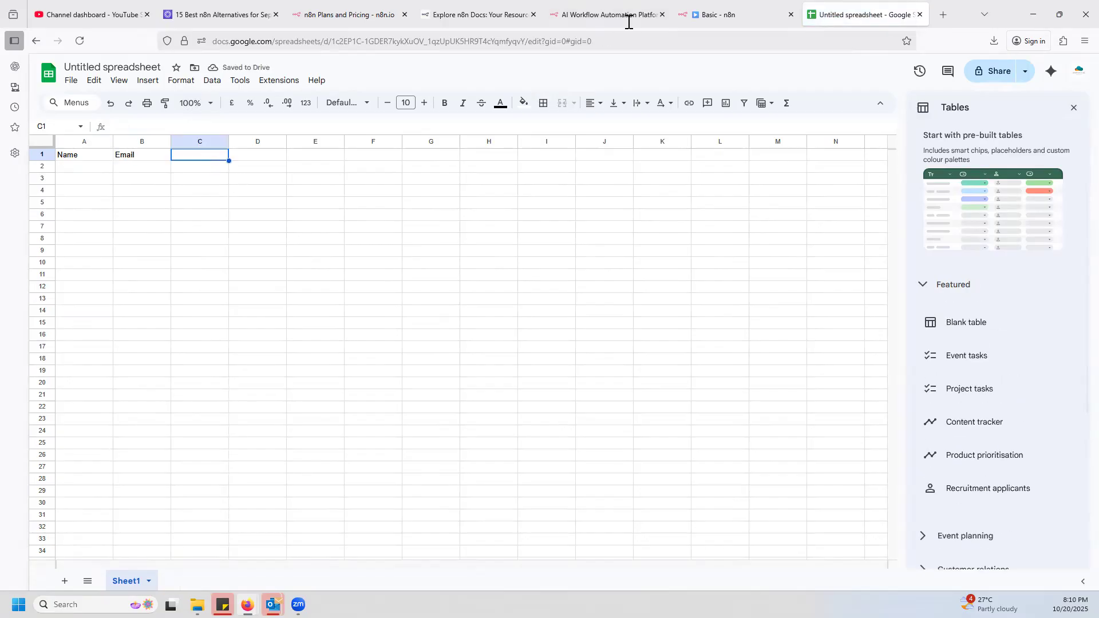
Check the form trigger's field names in the n8n workflow, and enter the spreadsheet headers Role in C1 and Subscribed? in D1.
click(745, 16)
mouse_move(566, 349)
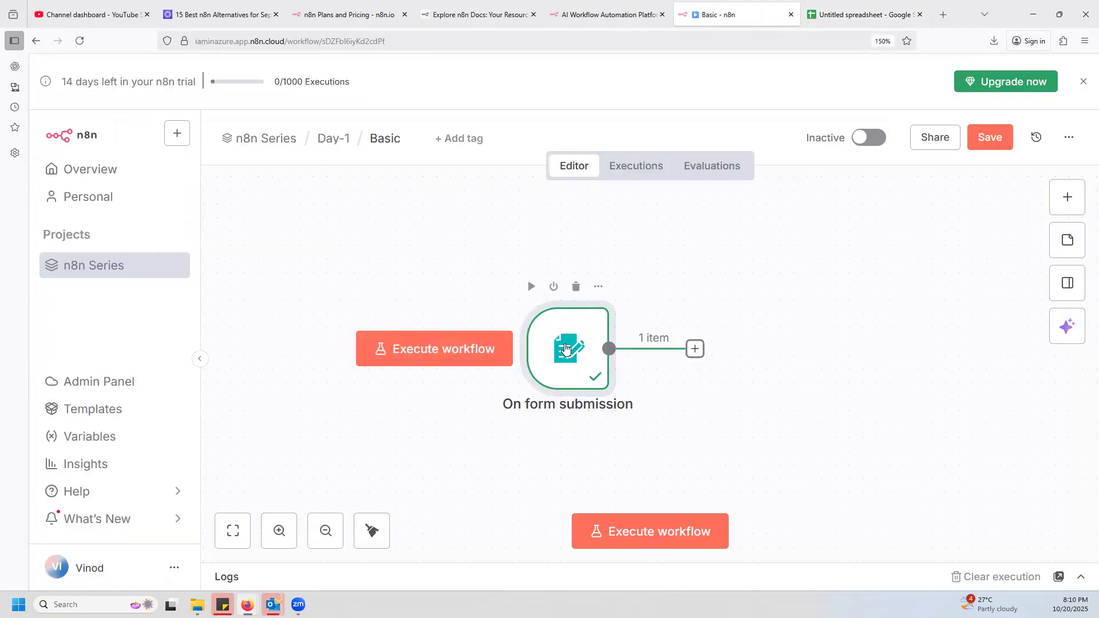
double_click(552, 322)
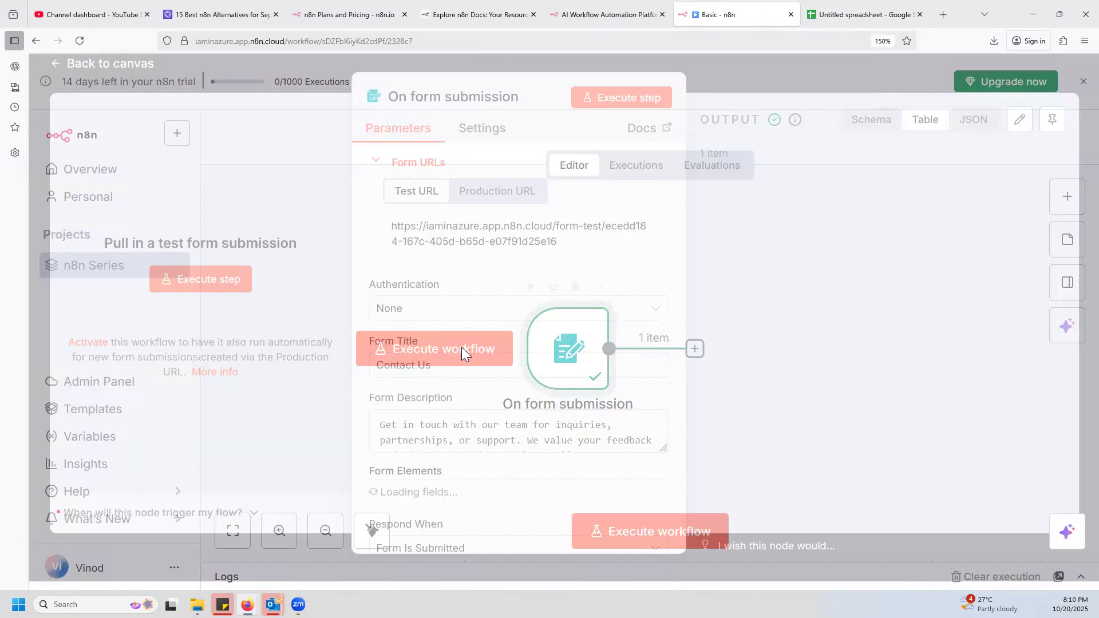
scroll(493, 401, down, 2)
scroll(500, 390, down, 6)
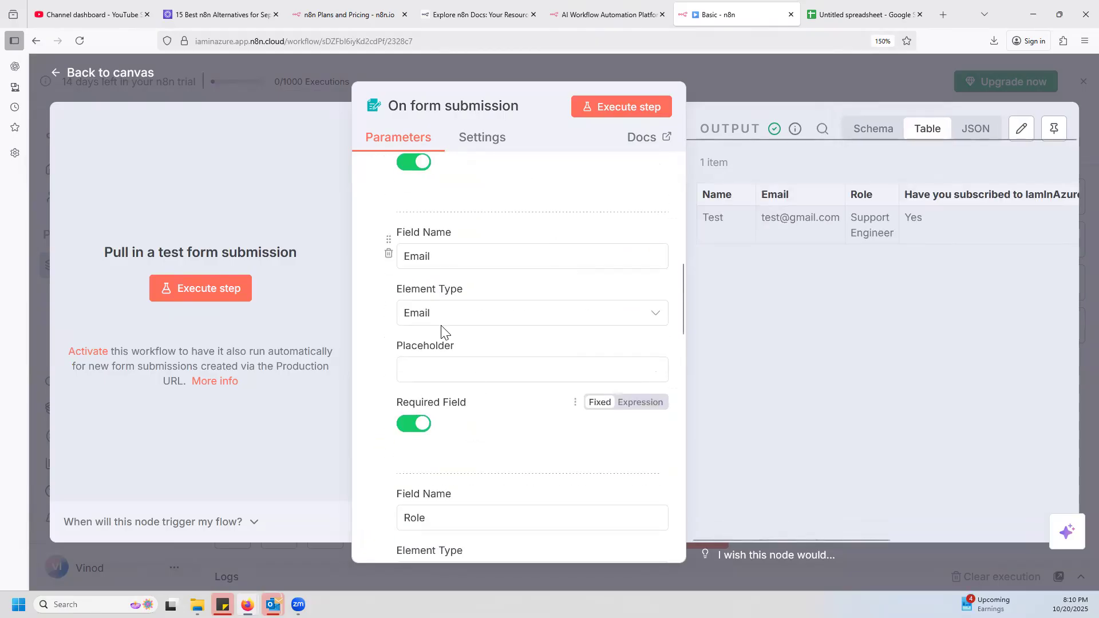
scroll(486, 441, down, 8)
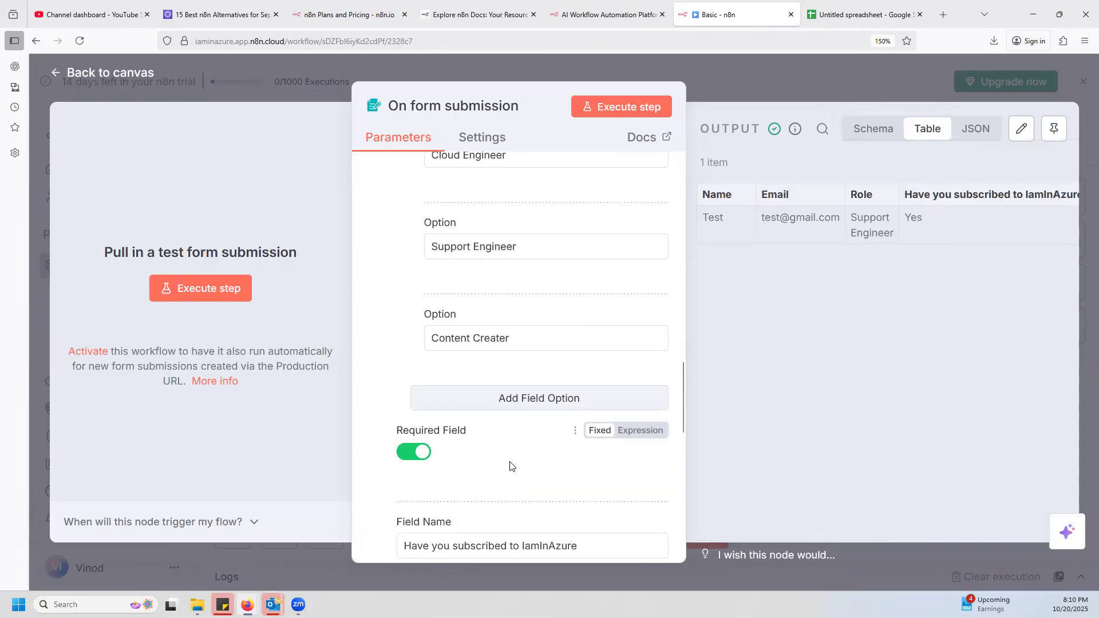
scroll(504, 453, down, 5)
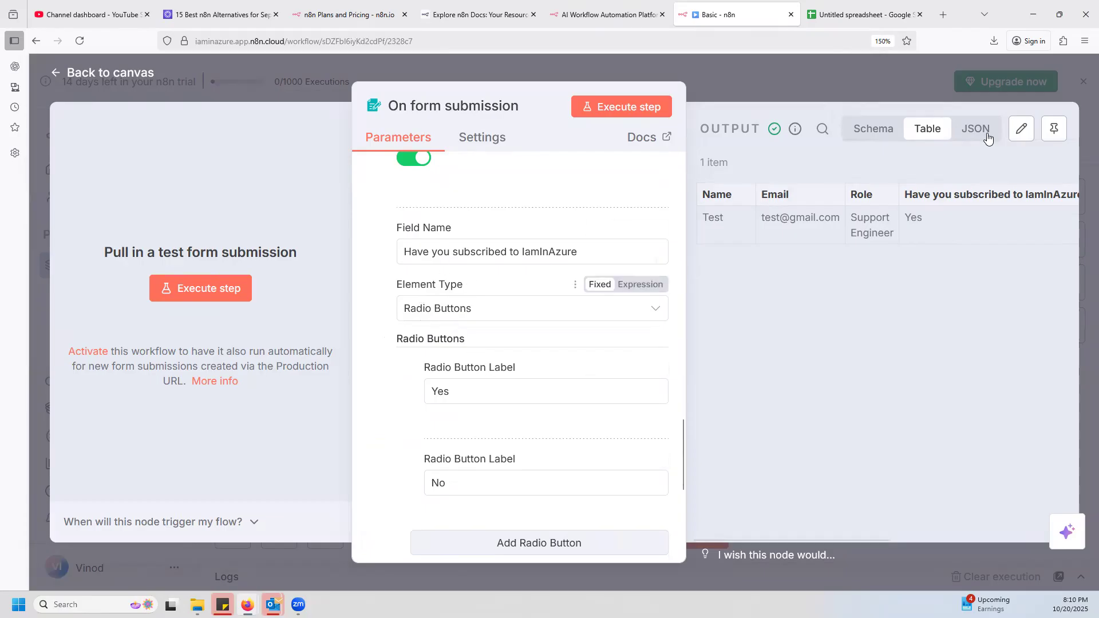
click(859, 14)
text(Role)
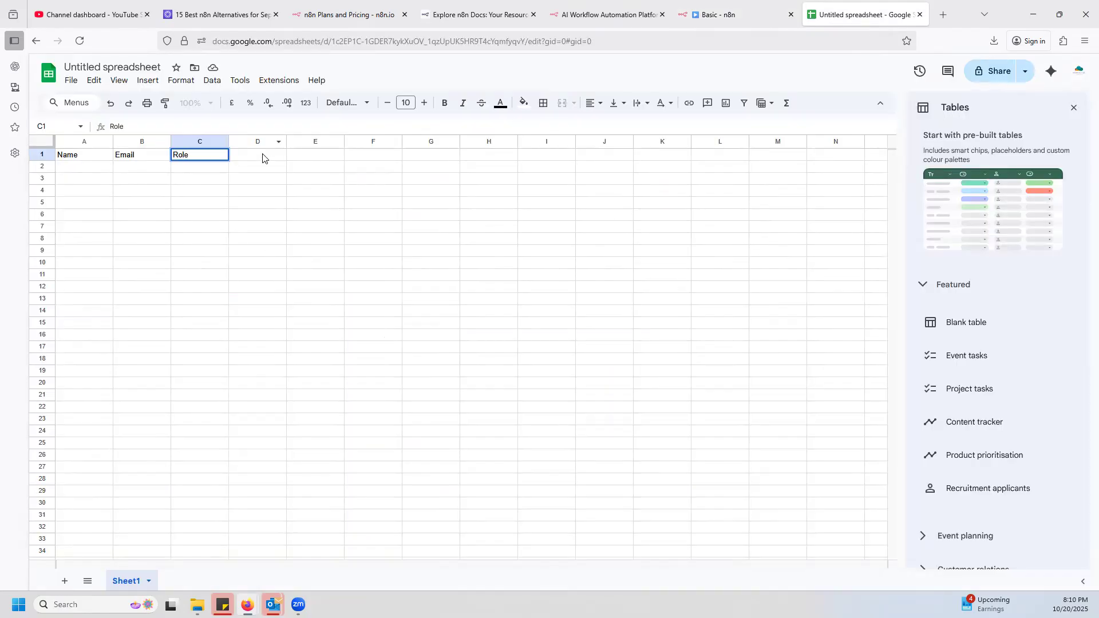
click(263, 157)
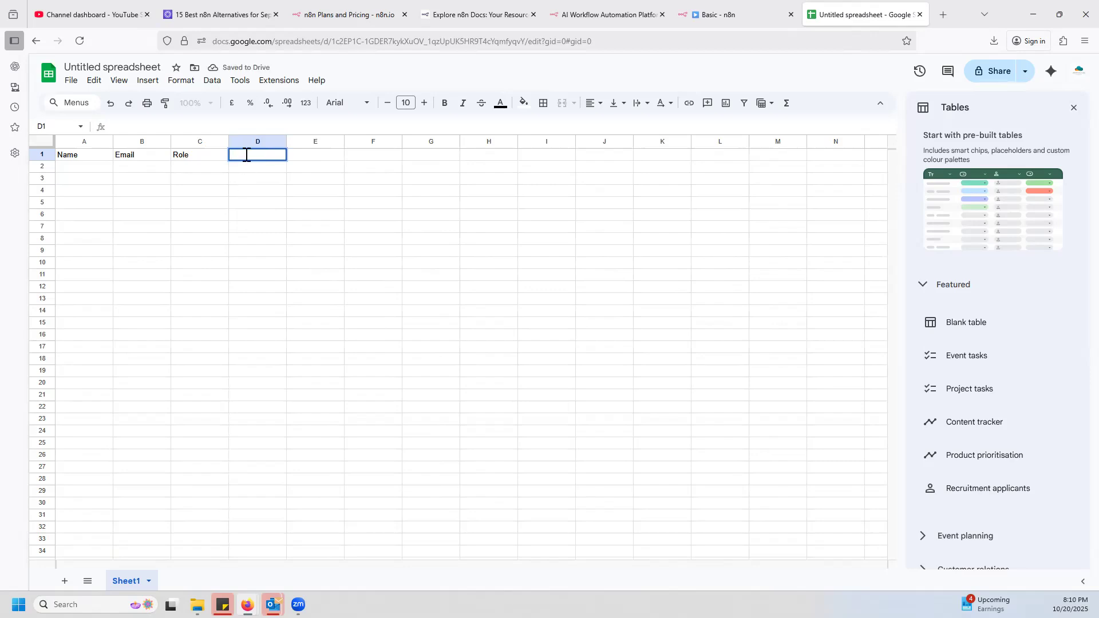
text(Subscribed?)
key(Return)
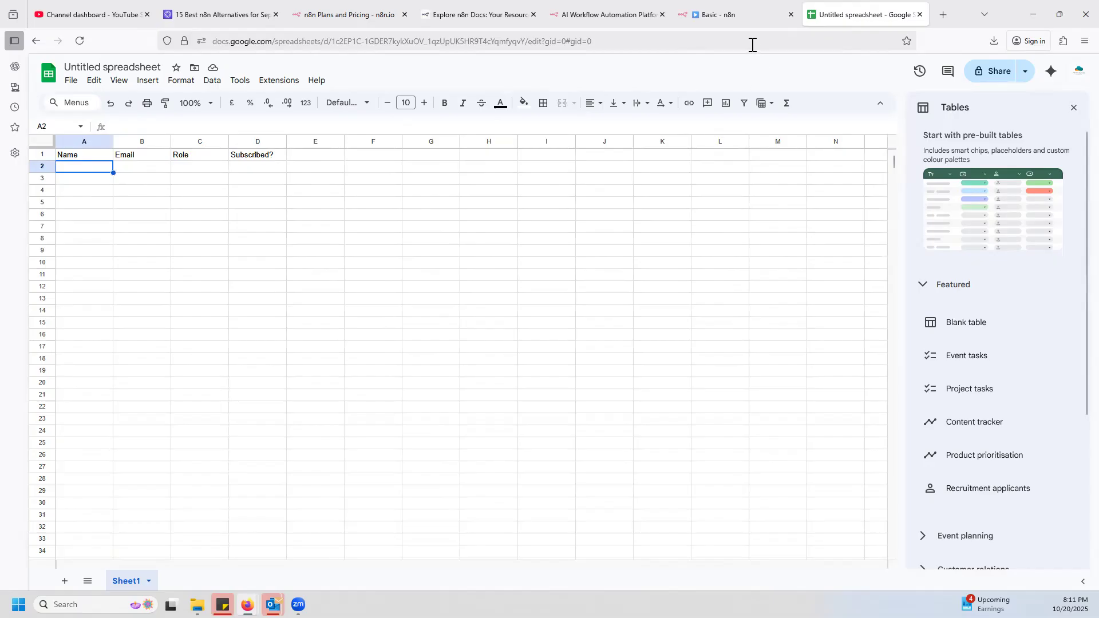
Go back to the n8n workflow, close the form trigger's details and shift its node left on the canvas.
click(743, 18)
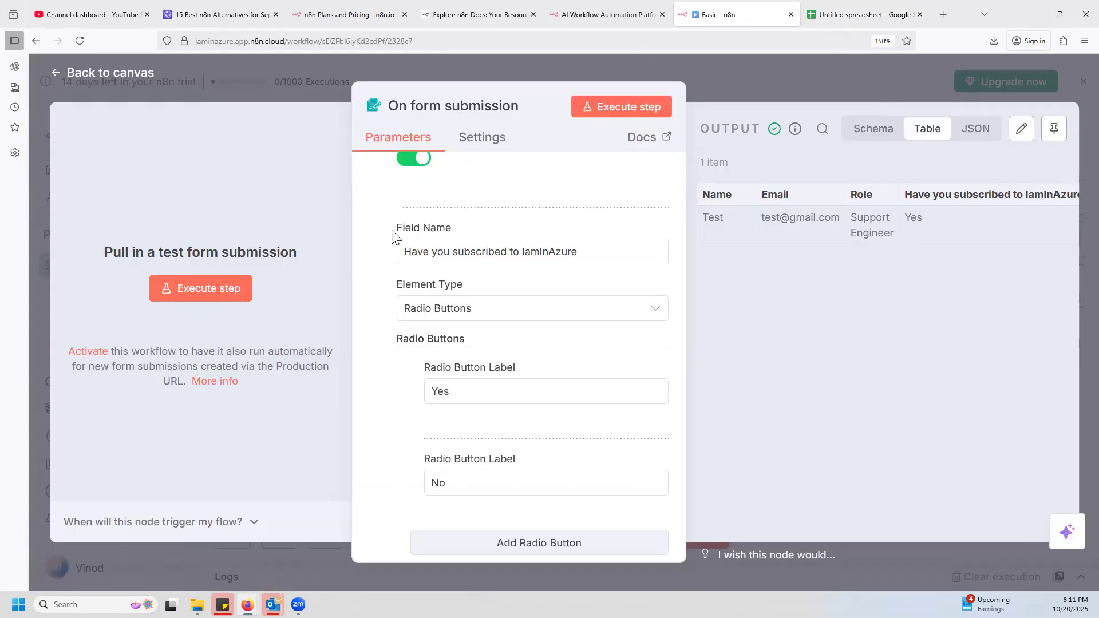
click(962, 96)
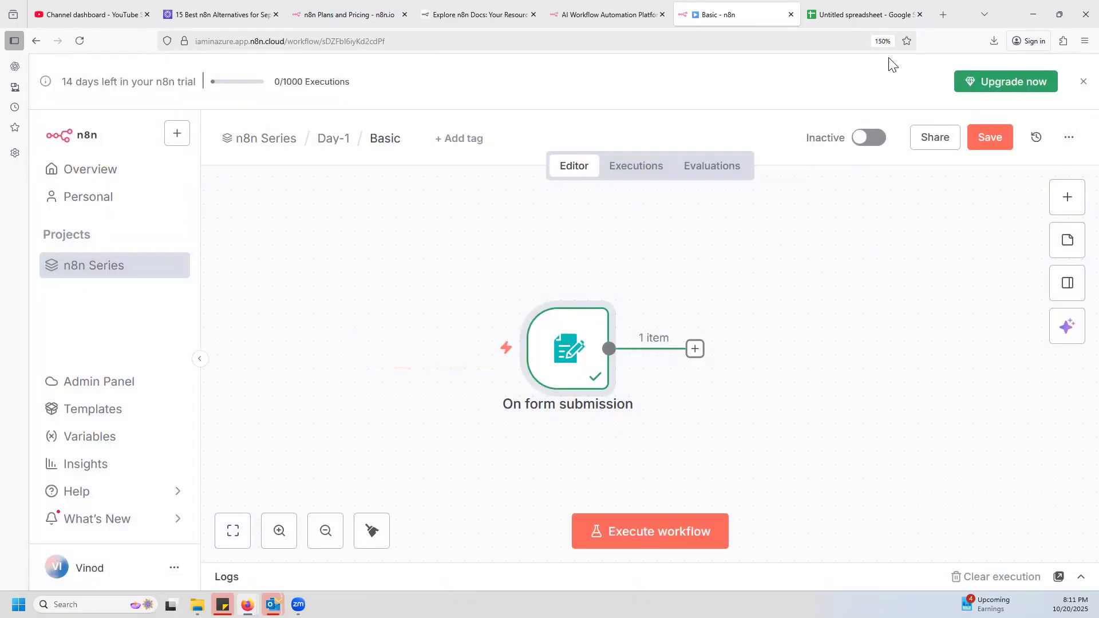
drag(573, 359, 408, 331)
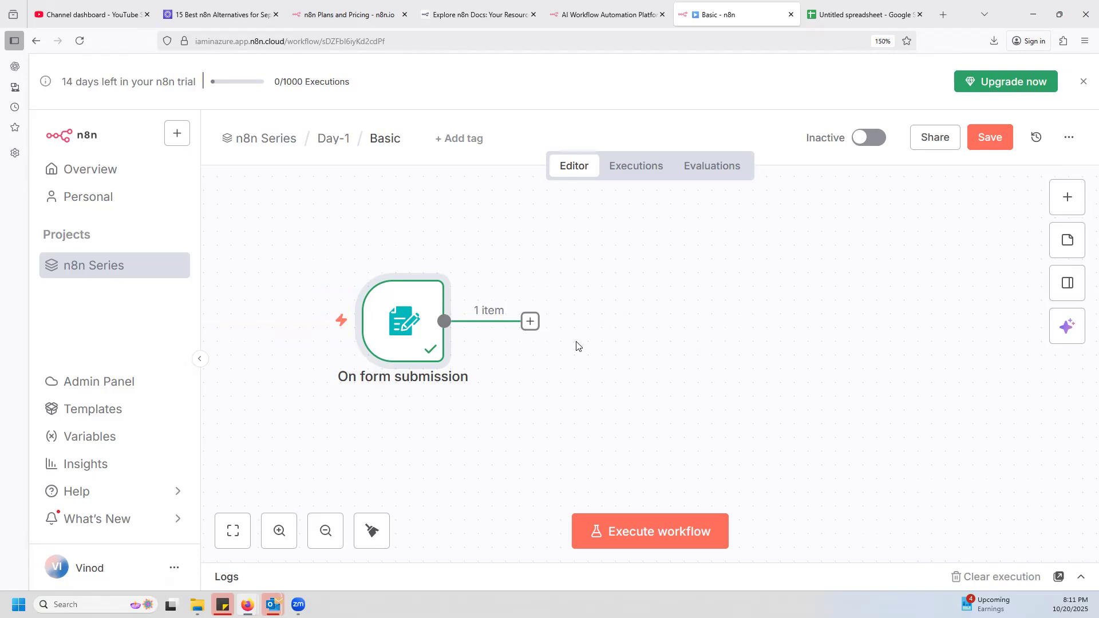
Add a Google Sheets node with the Append row in sheet action after the form trigger.
click(1067, 197)
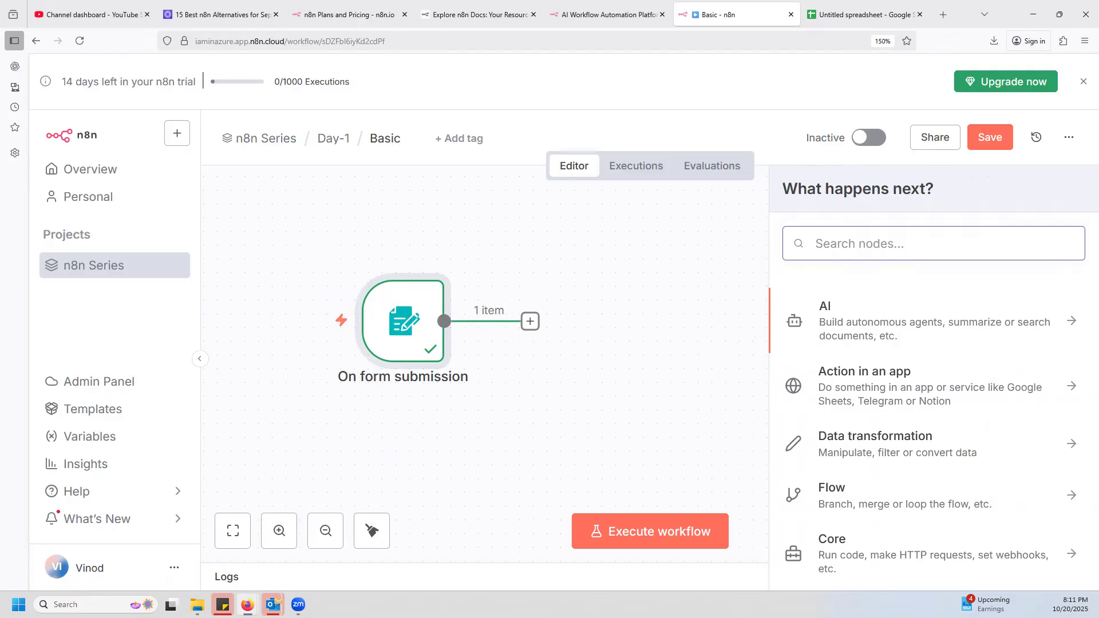
text(shaeet)
key(ctrl+a)
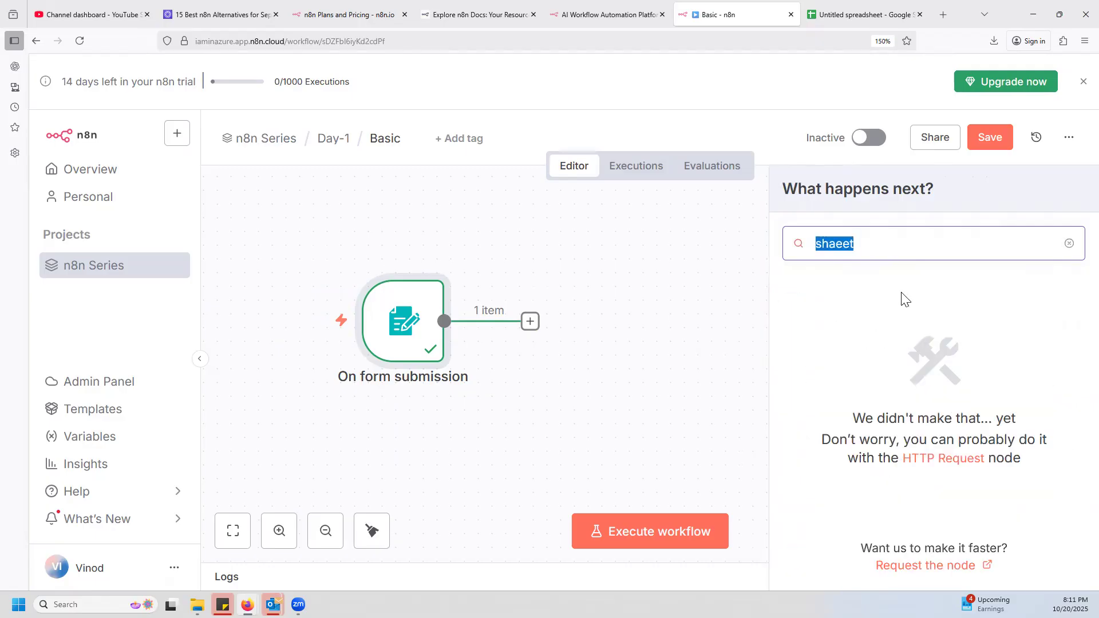
text(google sheet)
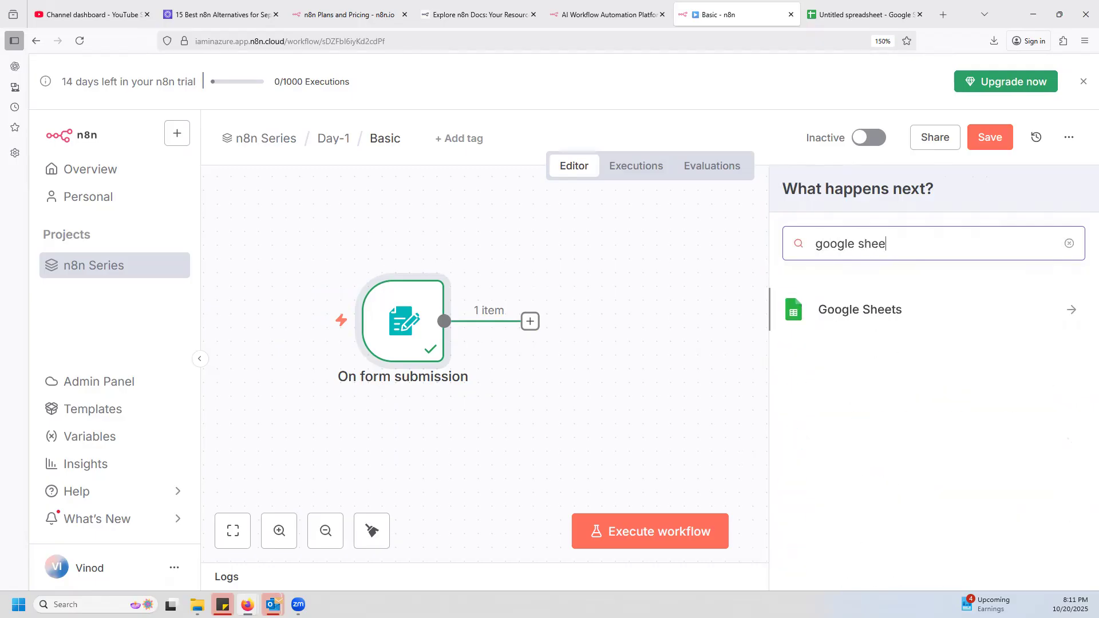
click(886, 312)
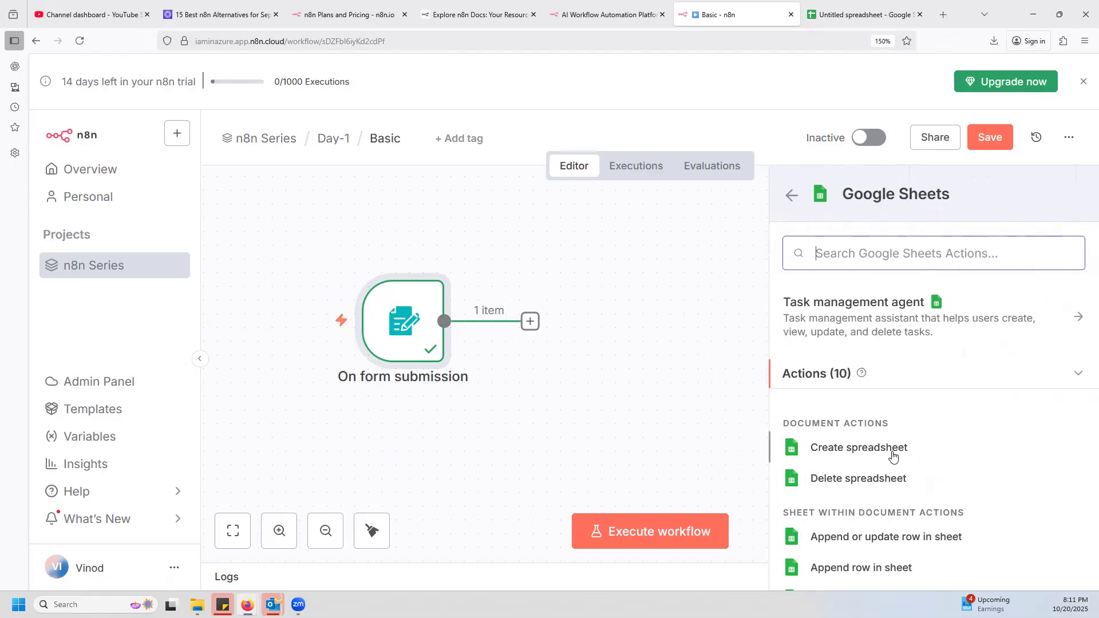
scroll(903, 458, down, 3)
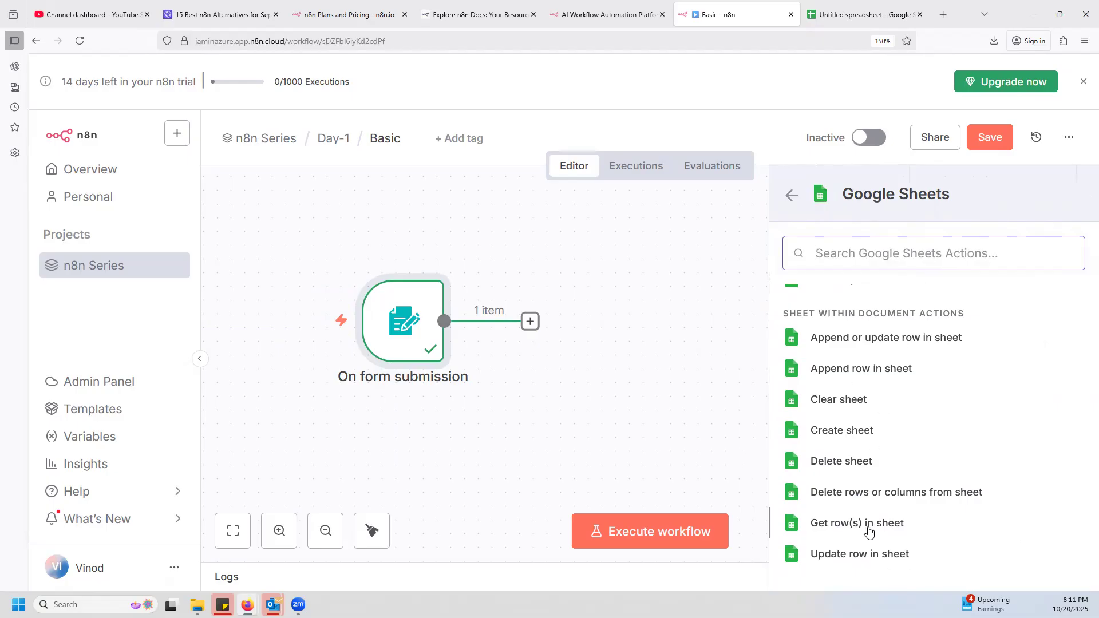
scroll(870, 516, down, 1)
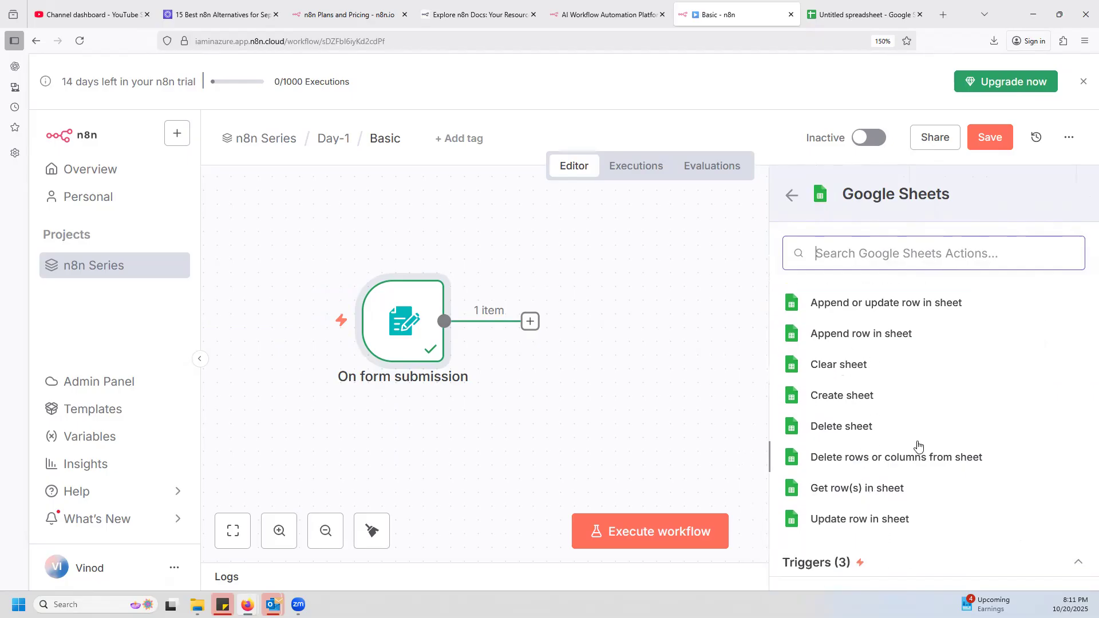
click(891, 338)
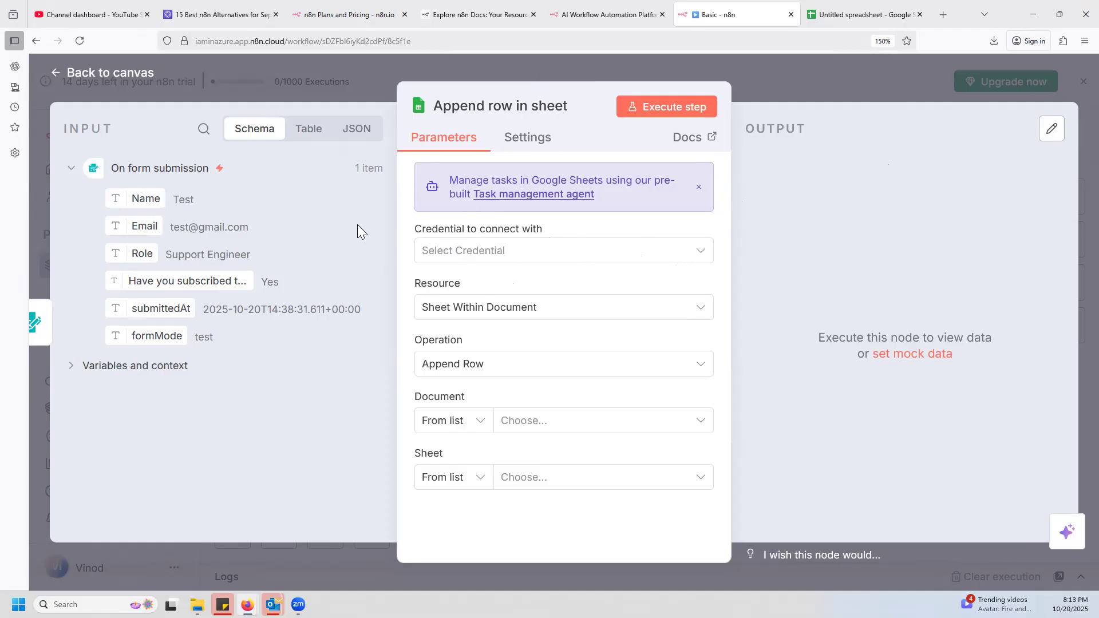
Start a new Google Sheets credential for the Append row node, view the Service Account fields, and choose OAuth2 as the connection method.
click(696, 252)
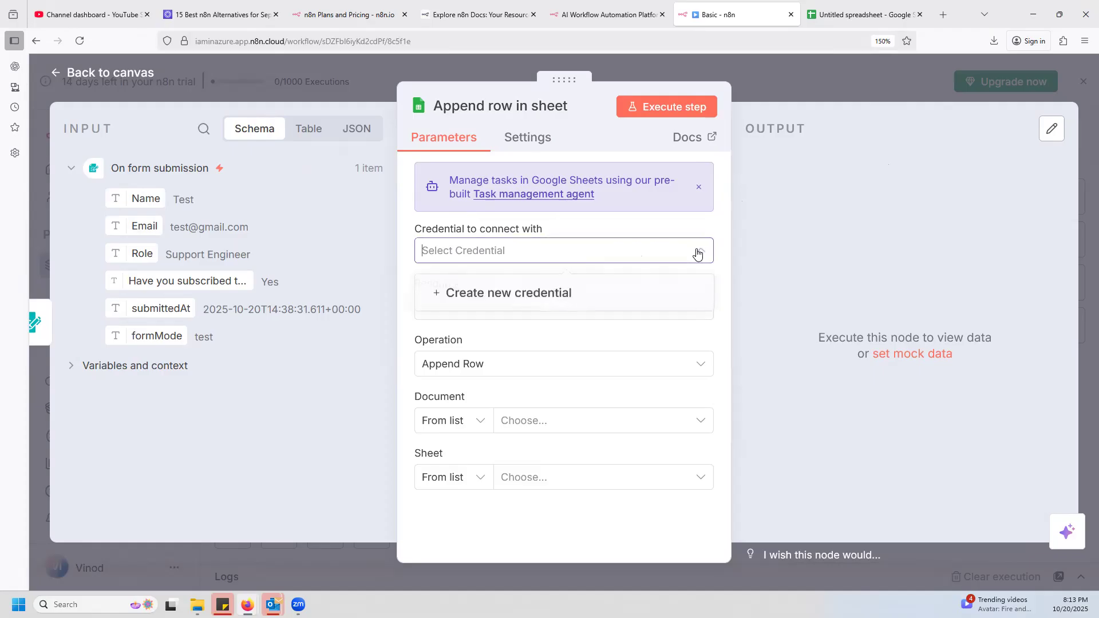
click(523, 297)
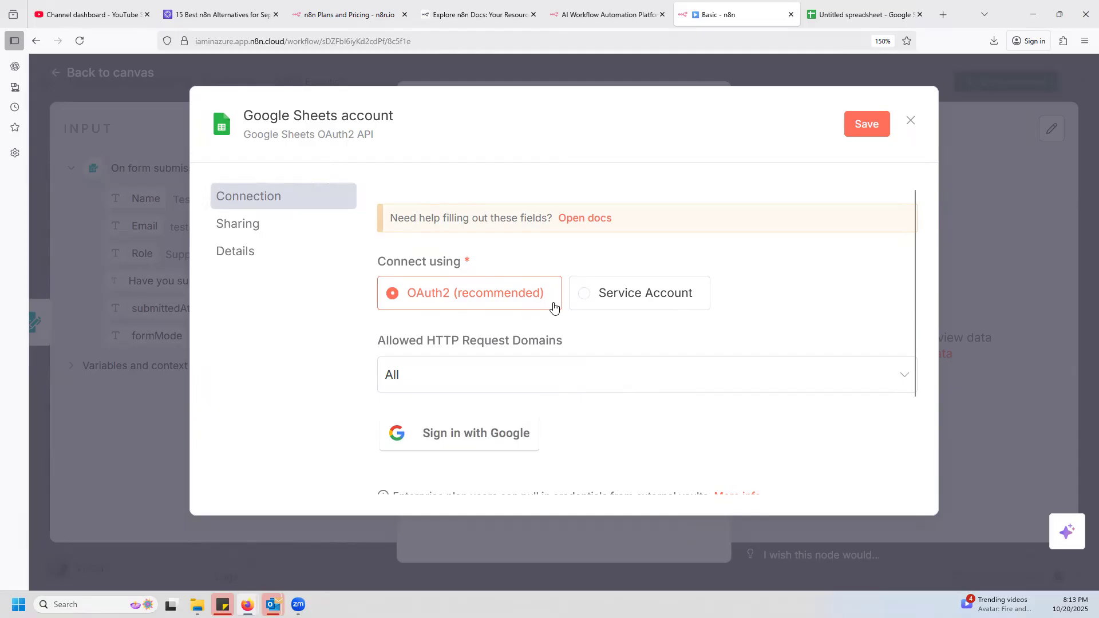
click(600, 298)
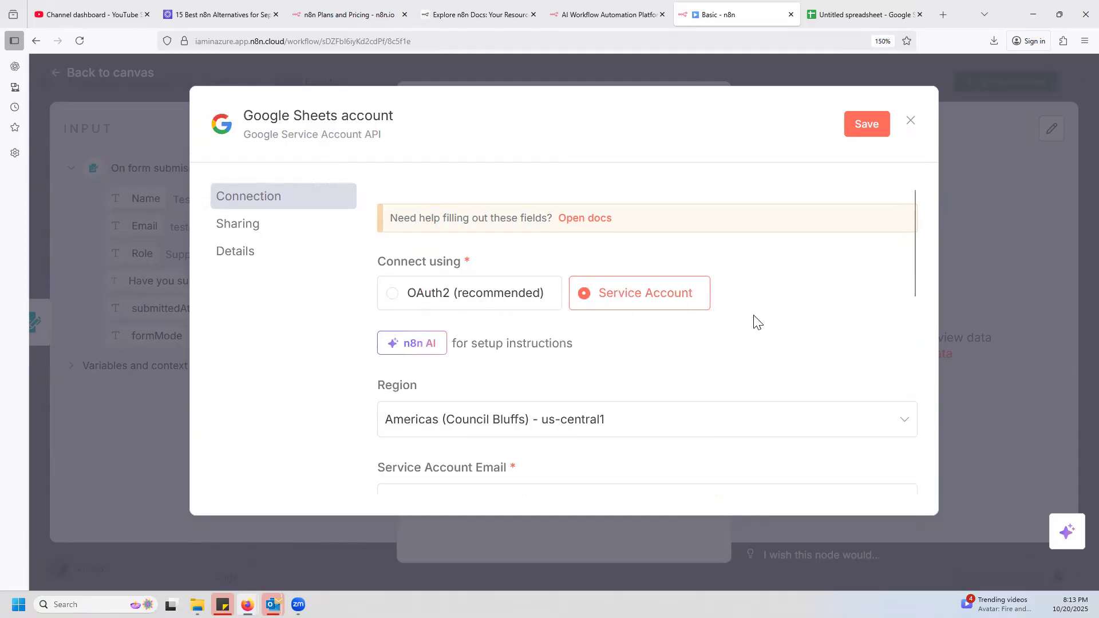
scroll(759, 326, down, 3)
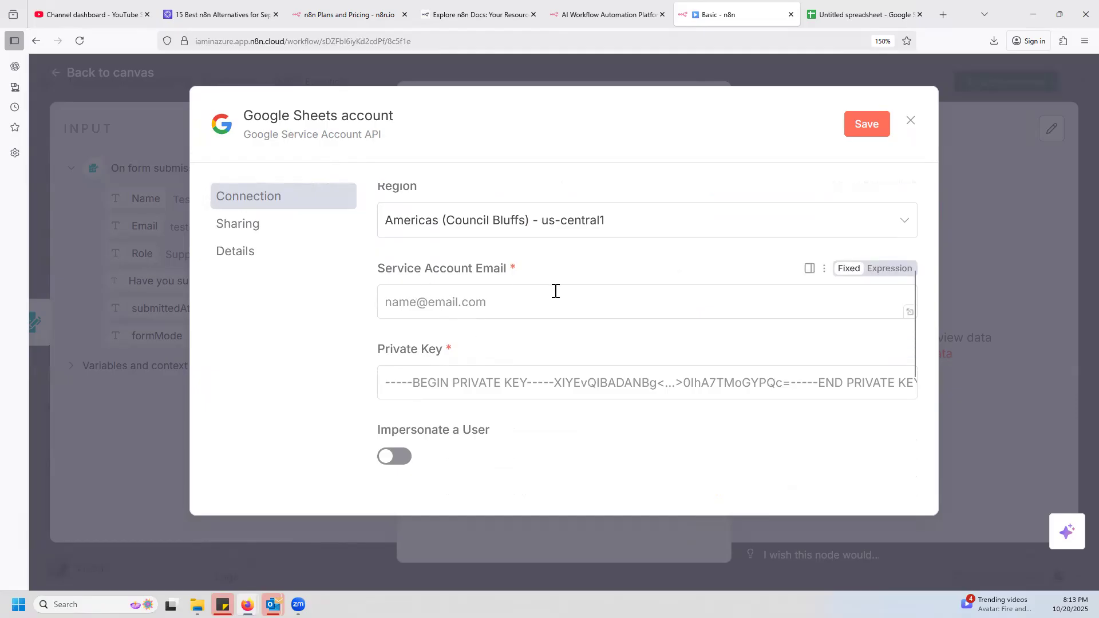
scroll(604, 373, up, 3)
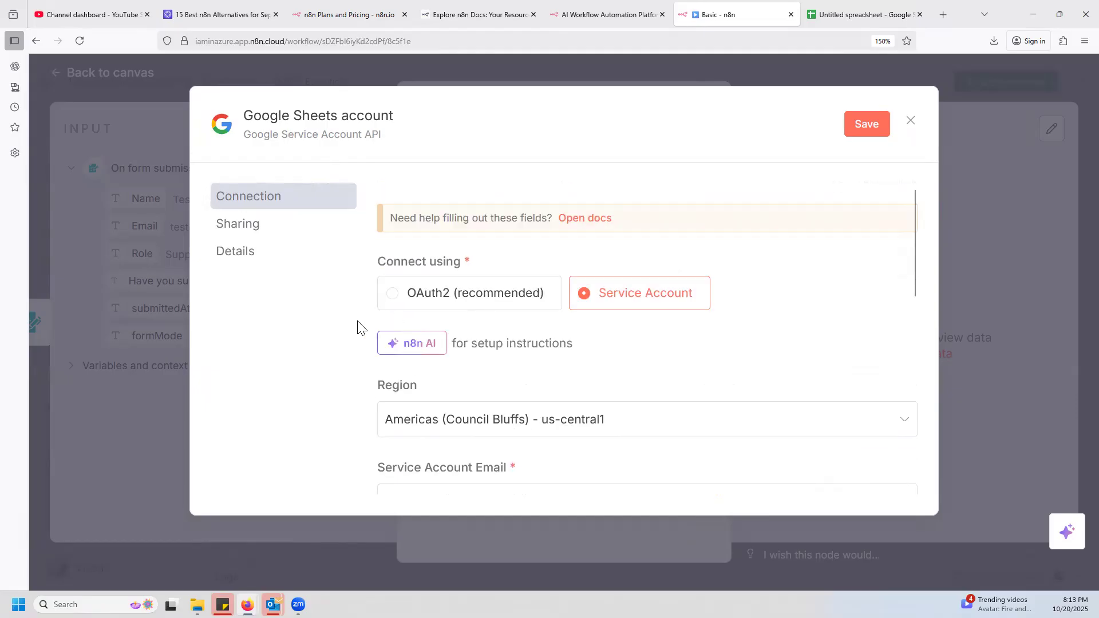
click(420, 303)
scroll(688, 338, down, 2)
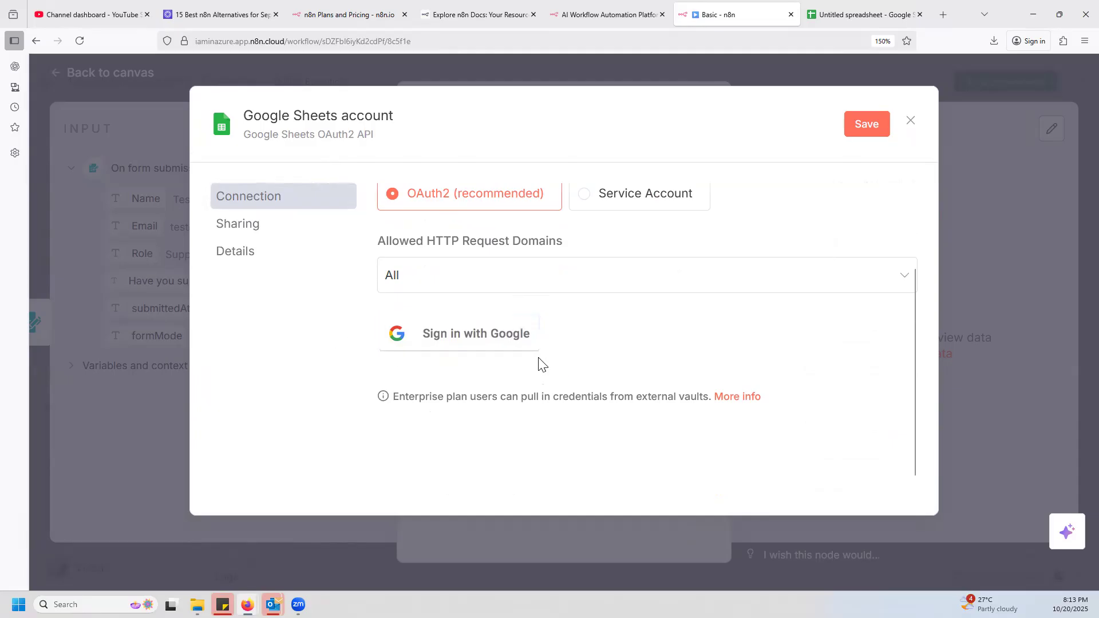
Sign in with Google, grant n8n.cloud access to the account, and close the Google Sheets account credential.
click(471, 341)
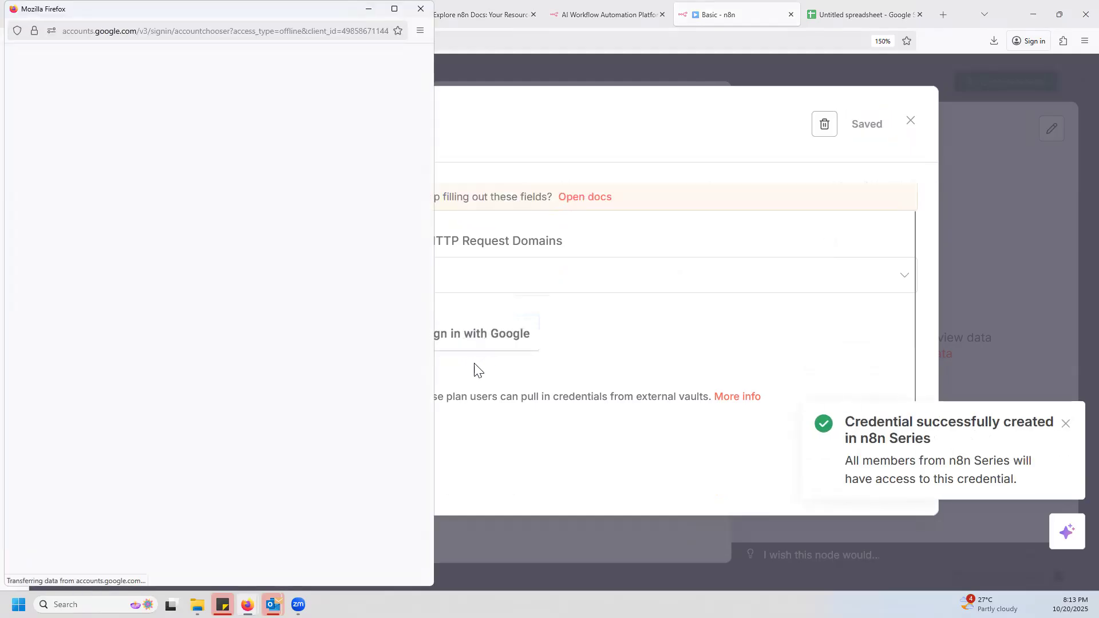
click(177, 312)
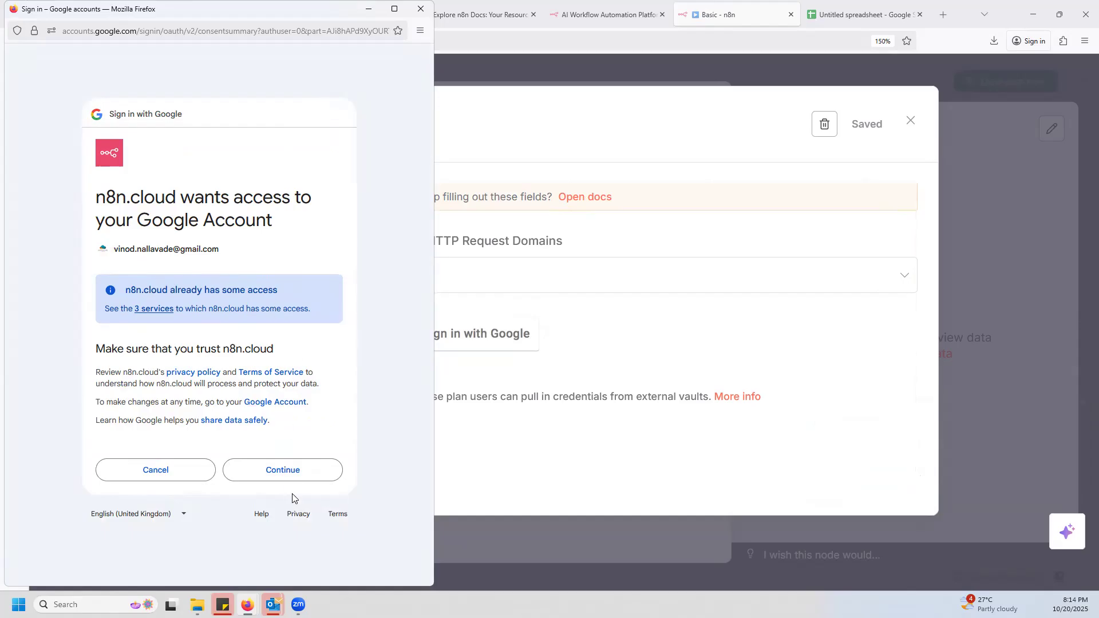
click(290, 471)
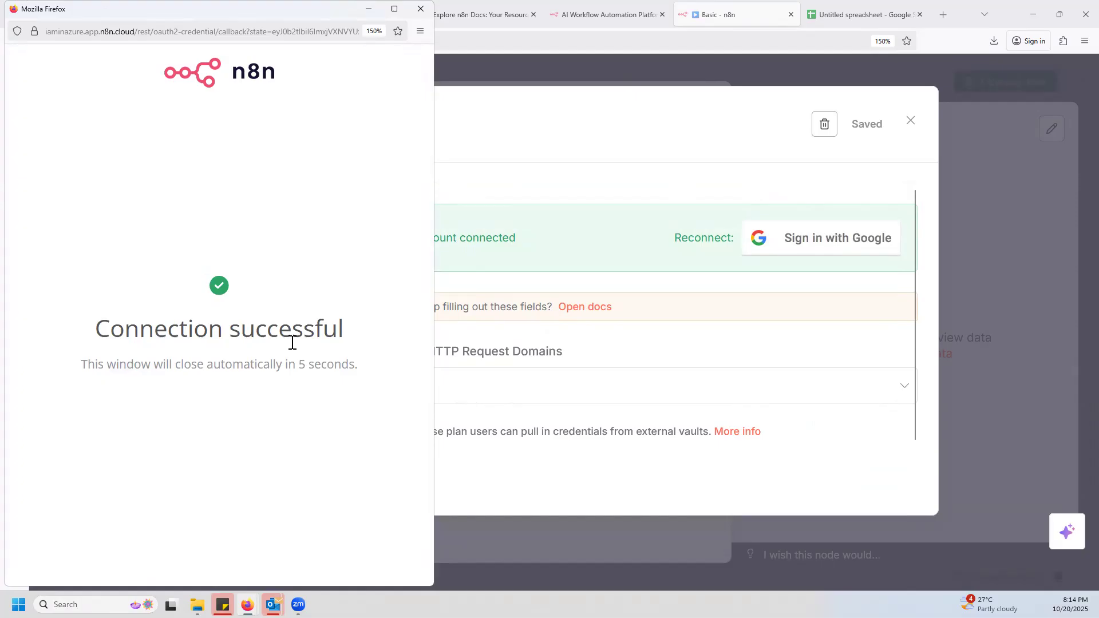
click(421, 9)
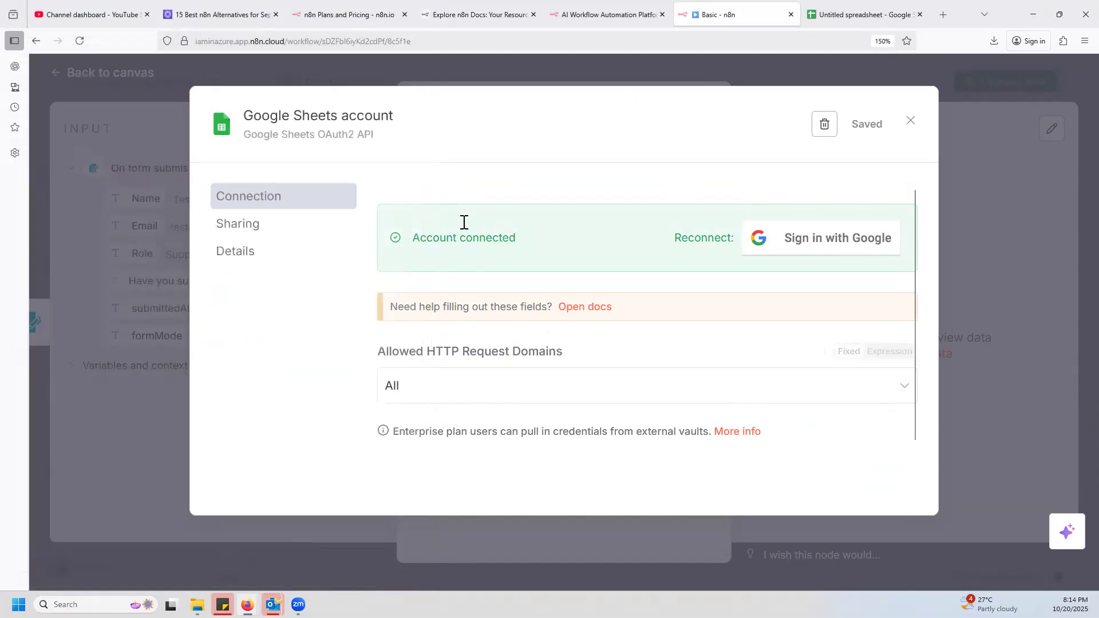
scroll(492, 298, down, 1)
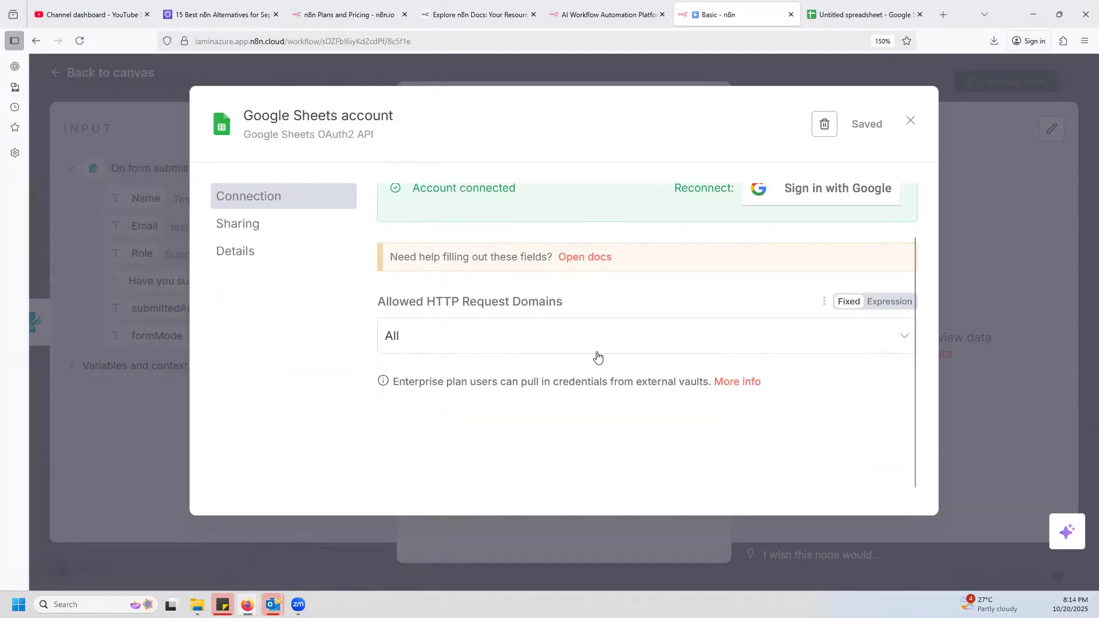
scroll(597, 357, up, 1)
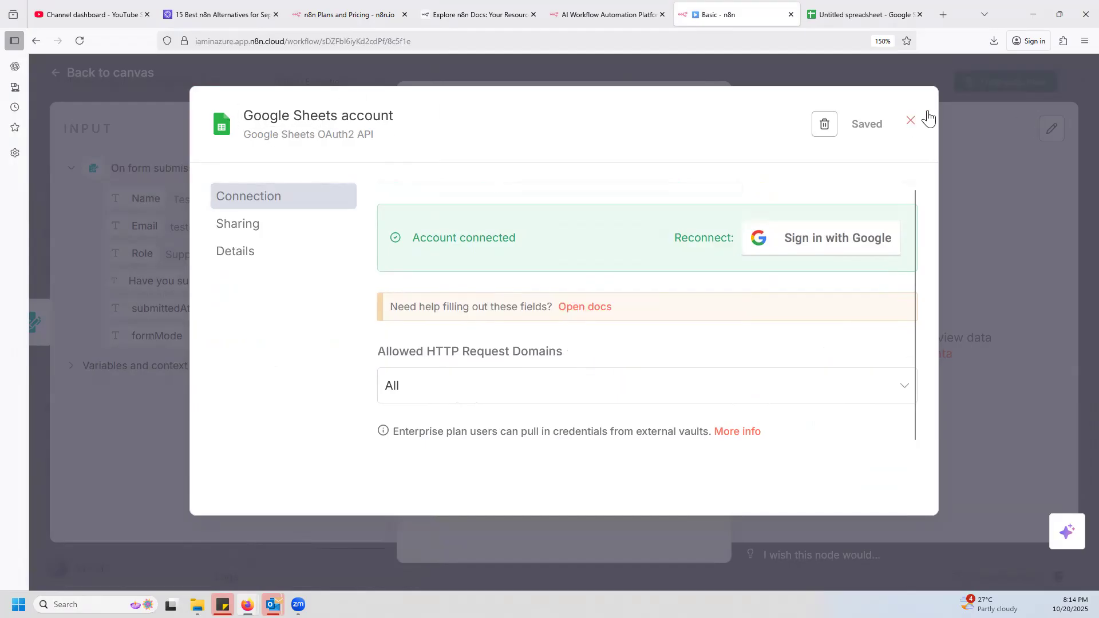
click(911, 120)
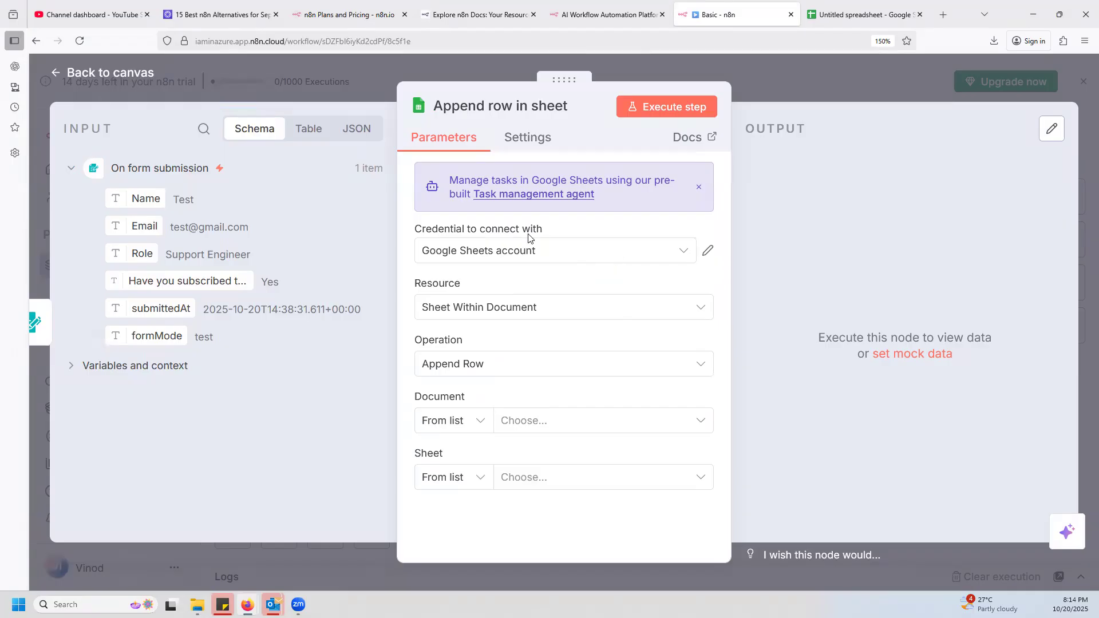
Check the credentials offered for the Append row in sheet node and its general settings, then return to its parameters.
click(681, 252)
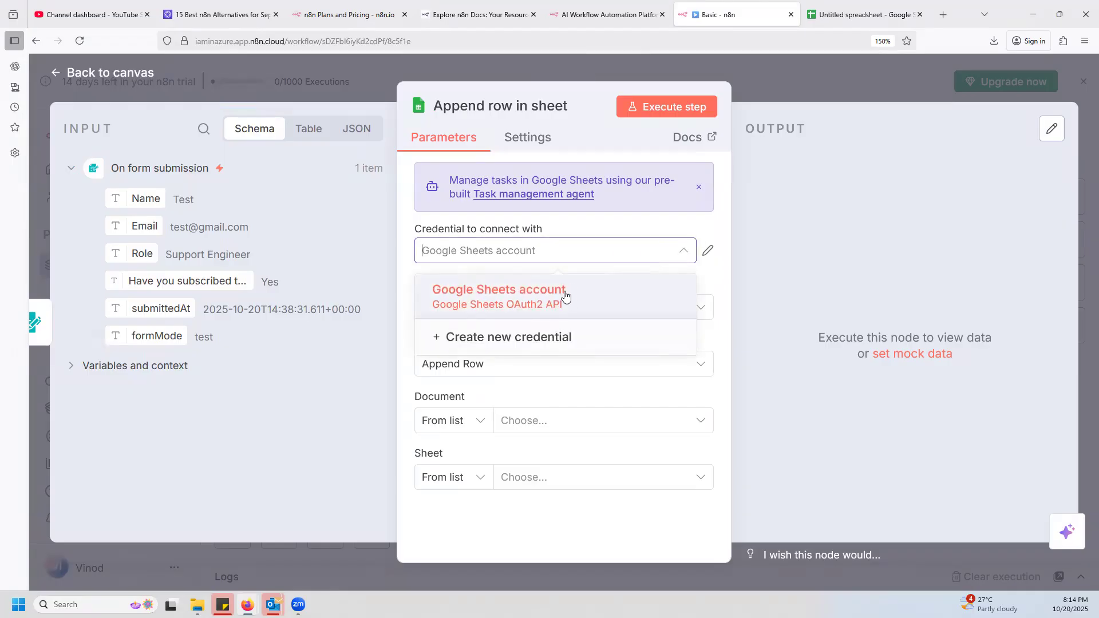
click(689, 227)
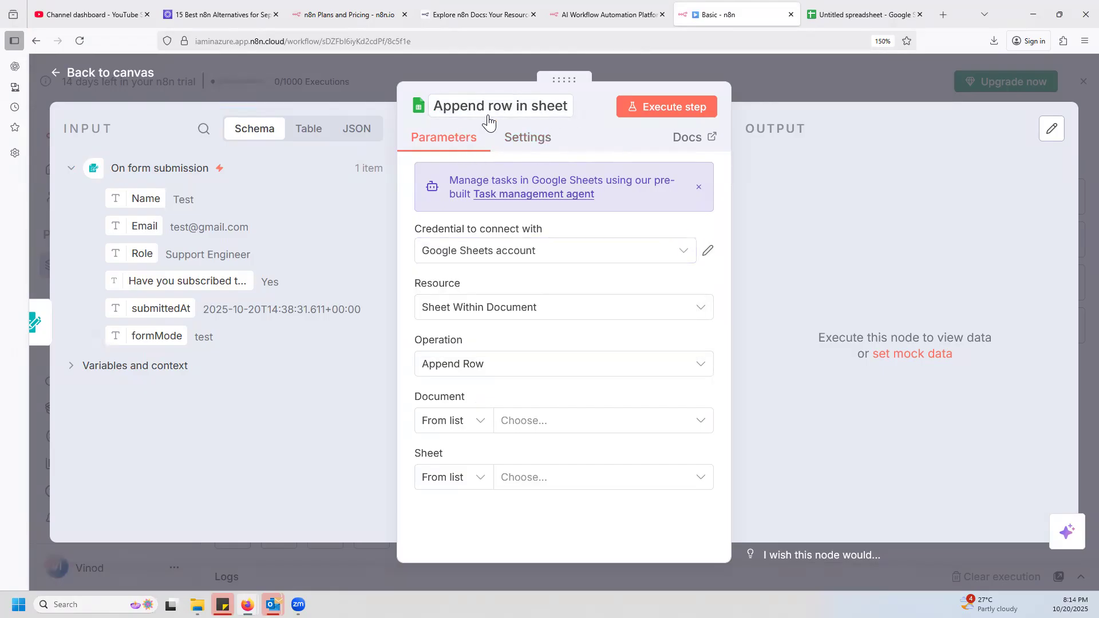
click(528, 143)
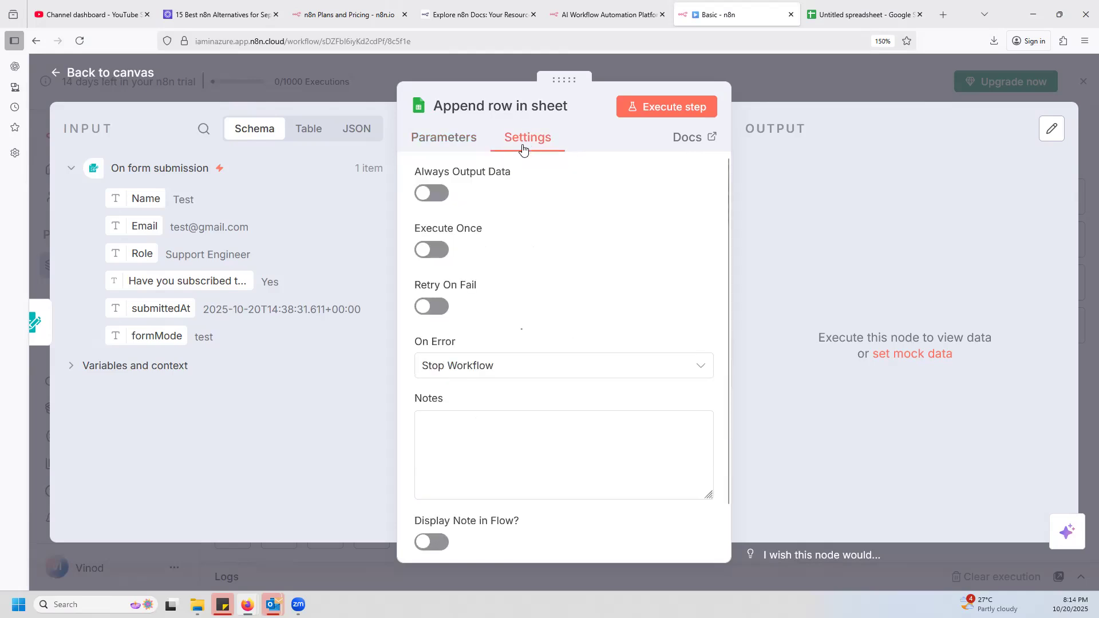
click(458, 145)
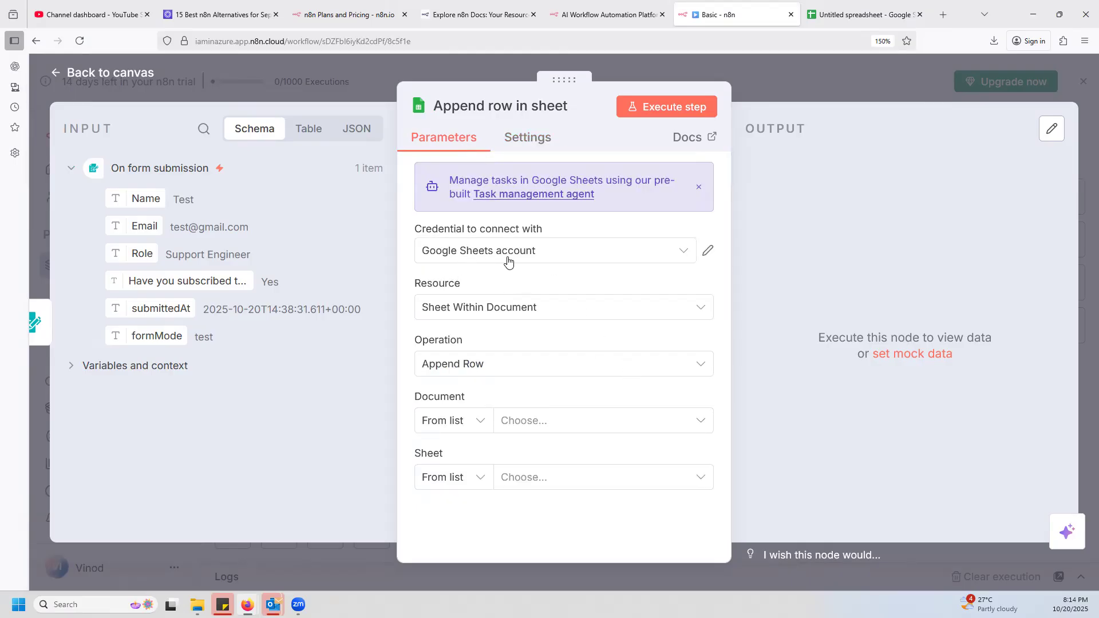
Go back to the canvas and save the Basic workflow with the Google Sheets node.
click(888, 78)
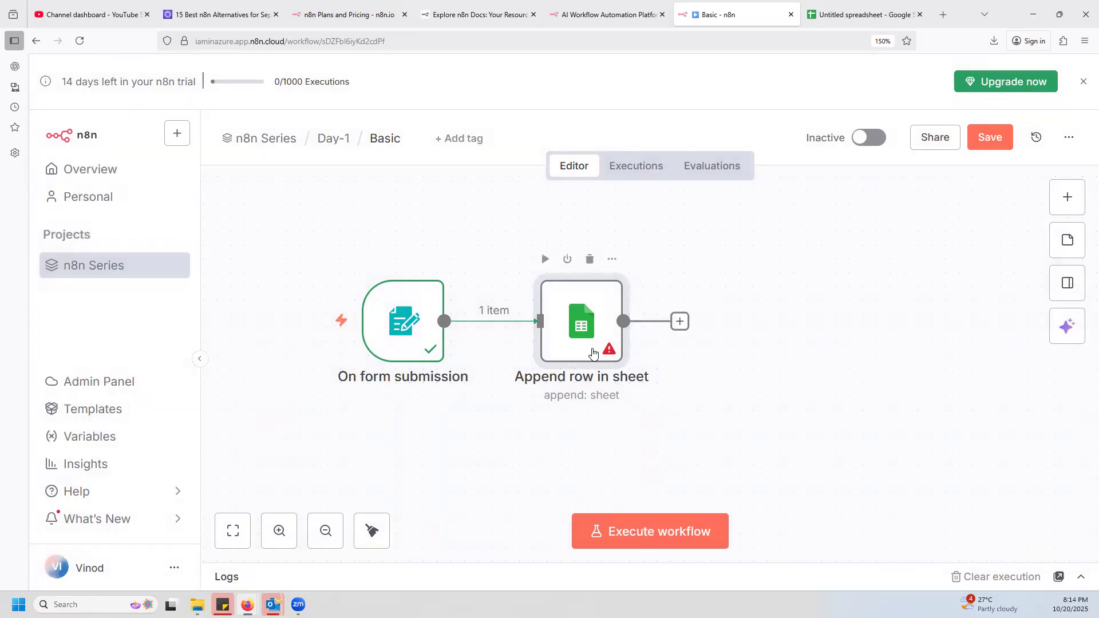
double_click(569, 330)
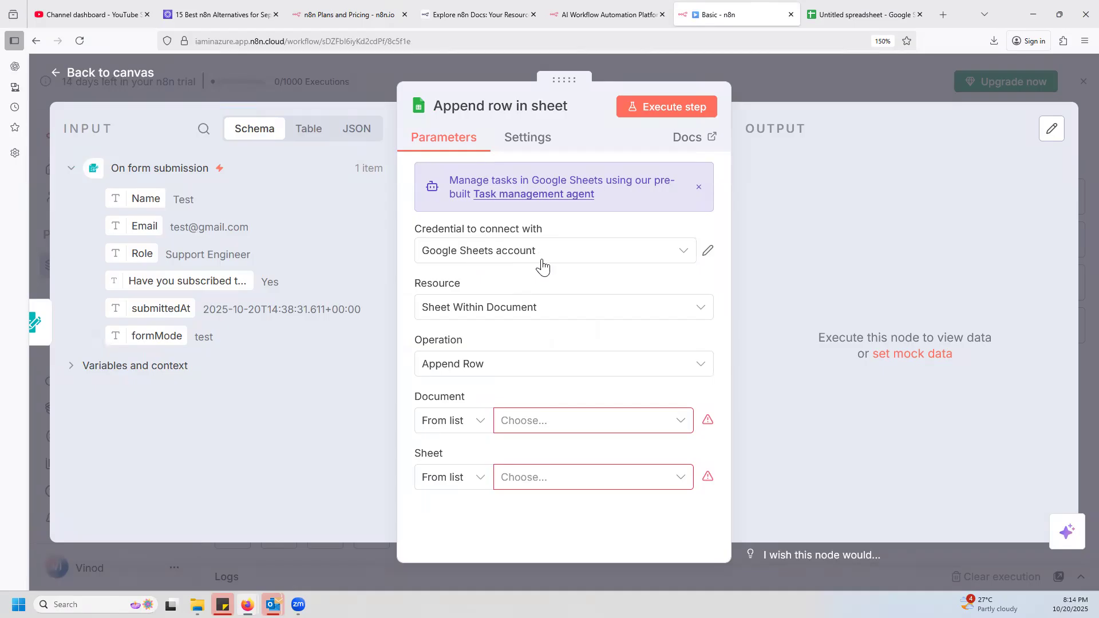
click(846, 80)
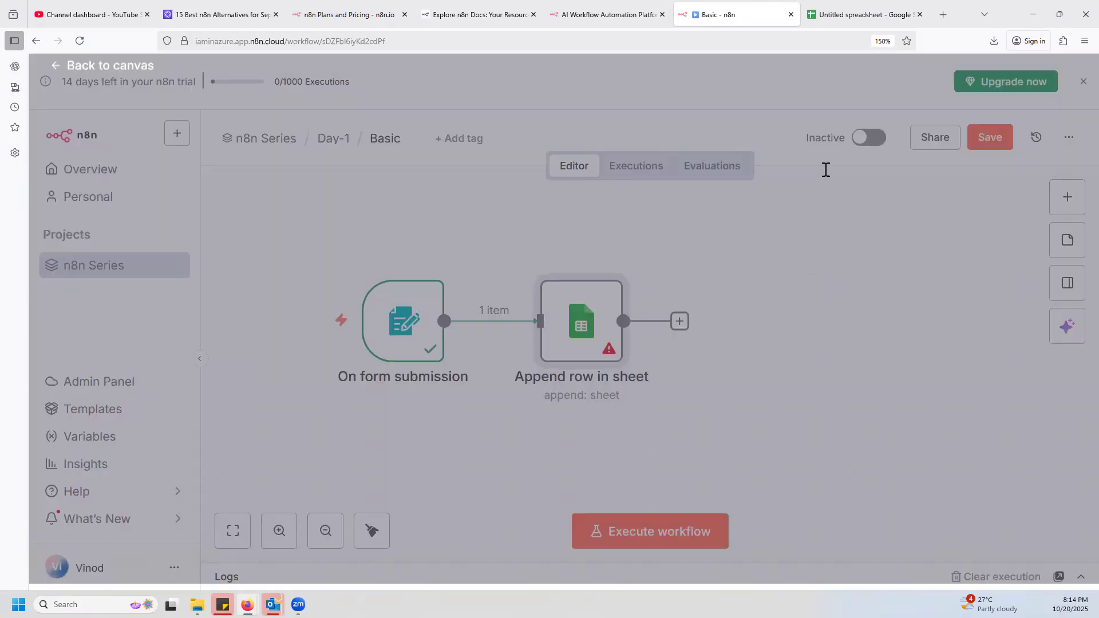
mouse_move(609, 354)
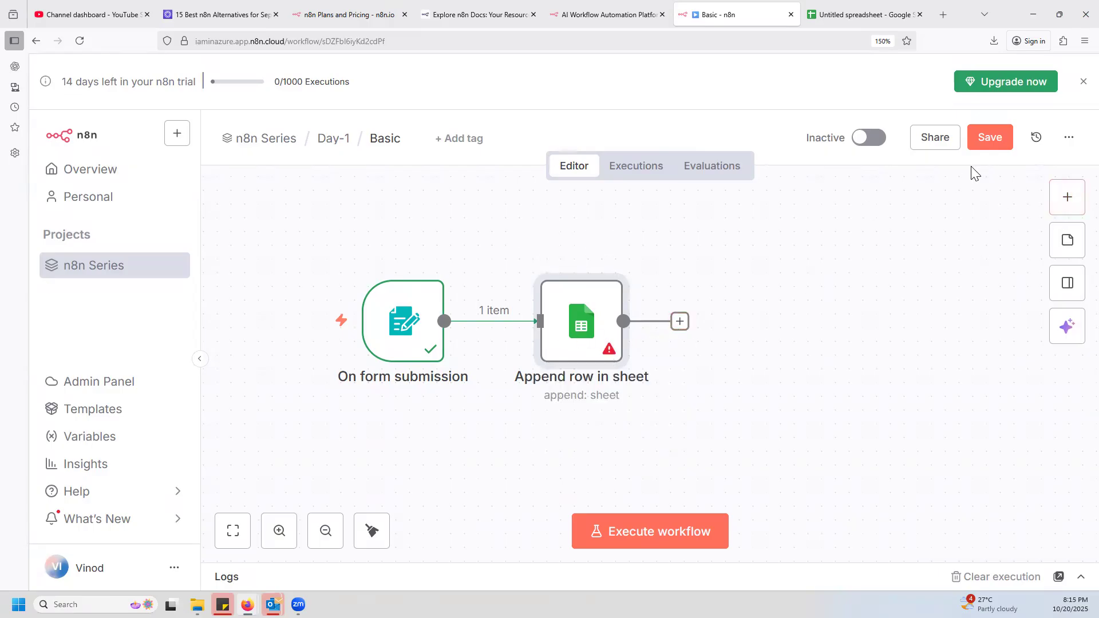
click(988, 140)
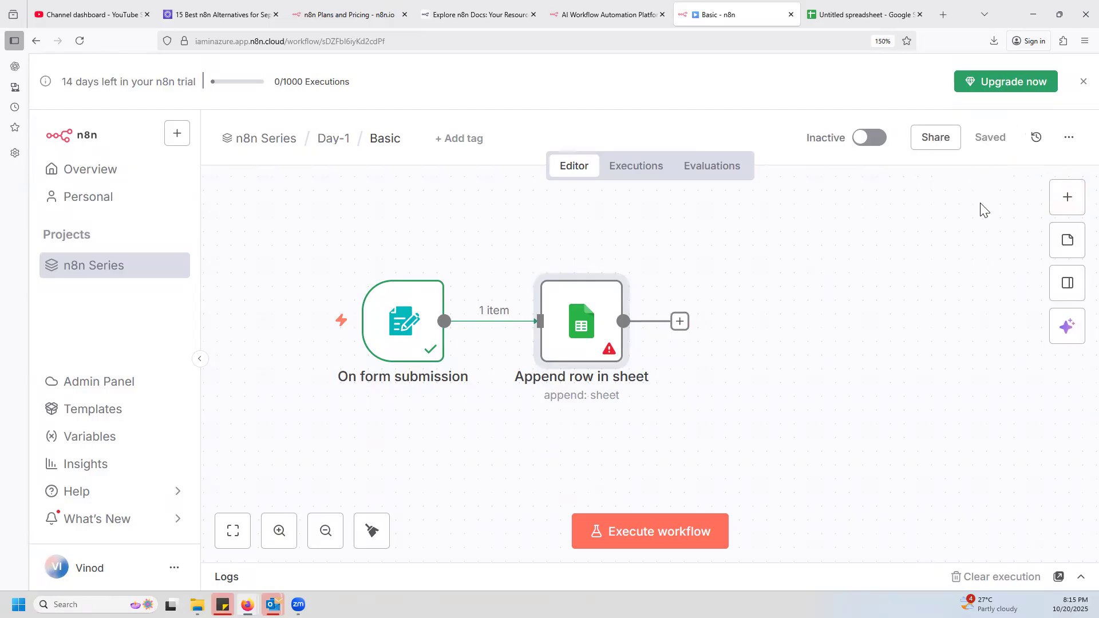
Examine the n8n Series project's credentials list and the plan features on the n8n pricing page.
click(264, 147)
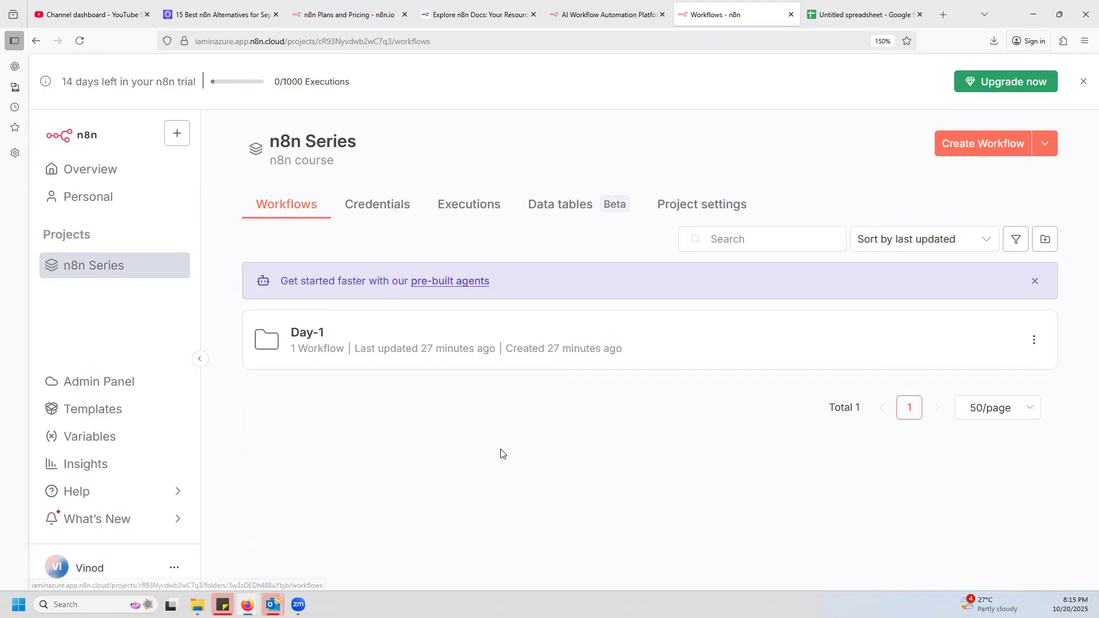
click(376, 211)
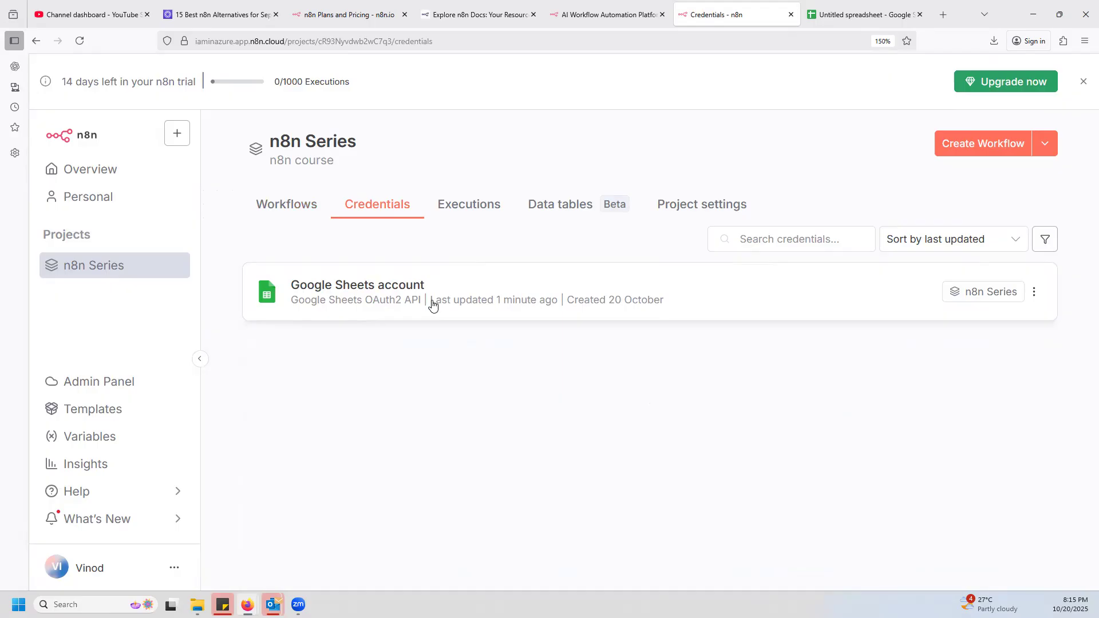
click(346, 17)
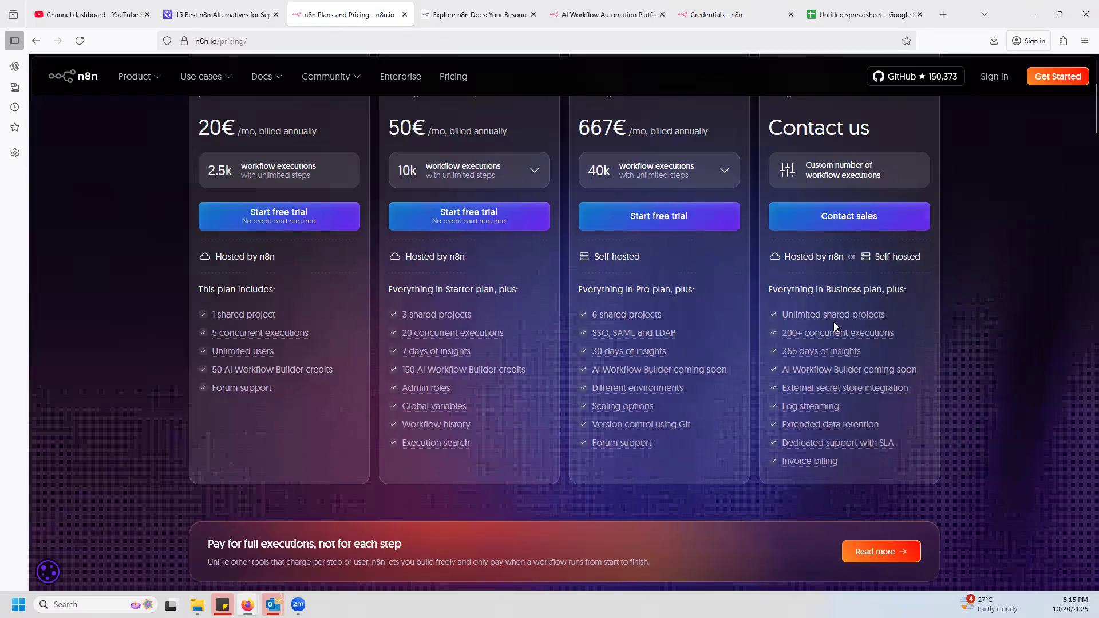
click(606, 16)
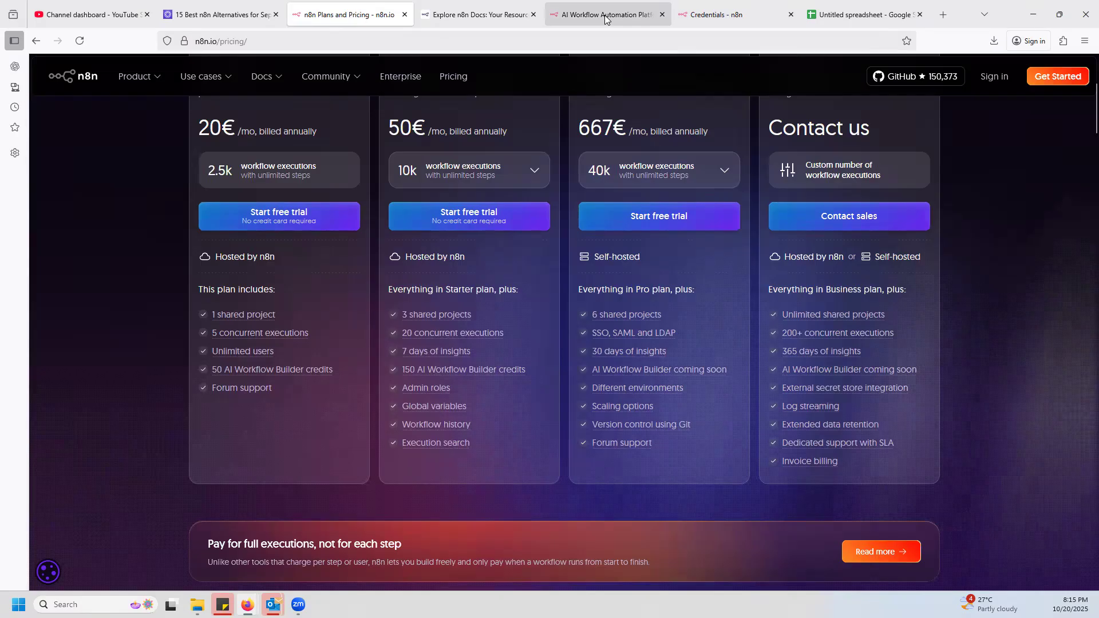
key(ctrl+Tab)
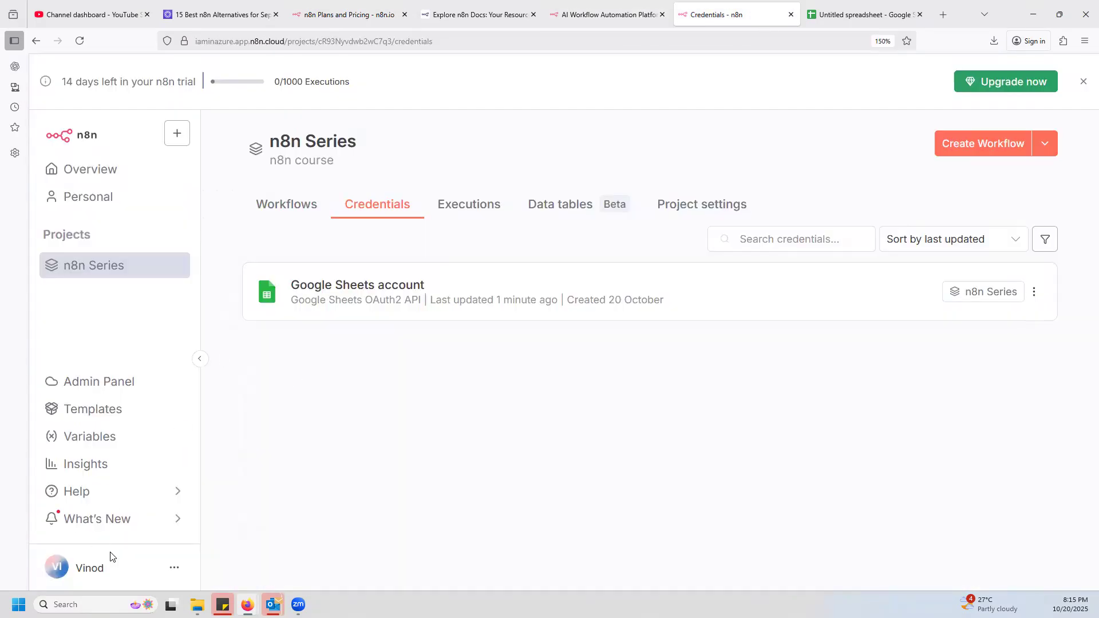
Open the n8n admin panel, review the Starter, Pro and Enterprise upgrade plans, and return to the dashboard.
click(172, 520)
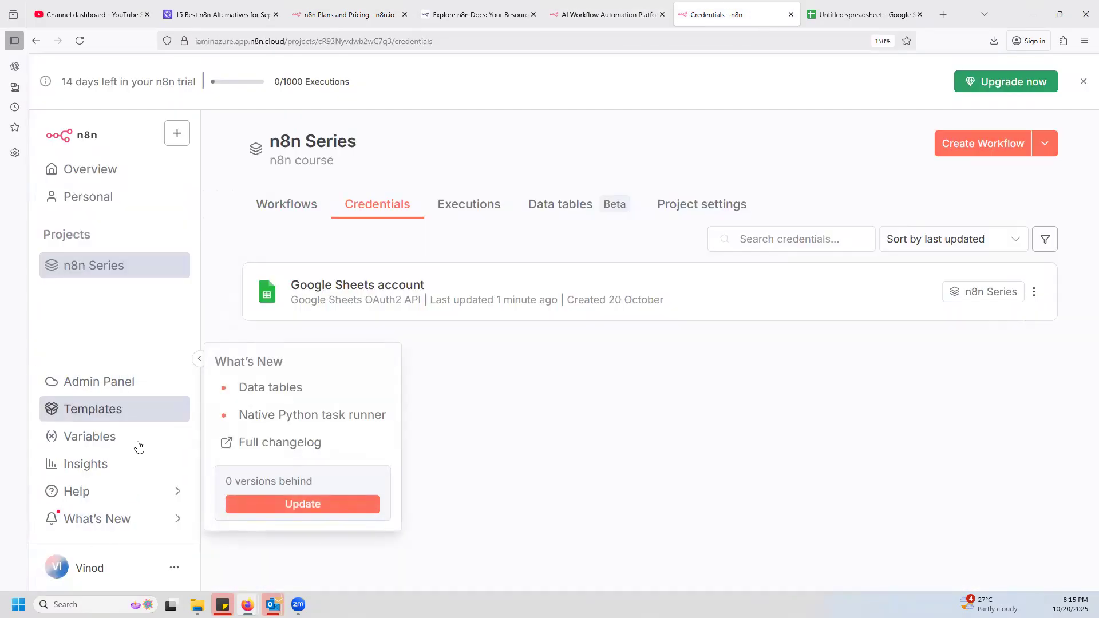
click(118, 385)
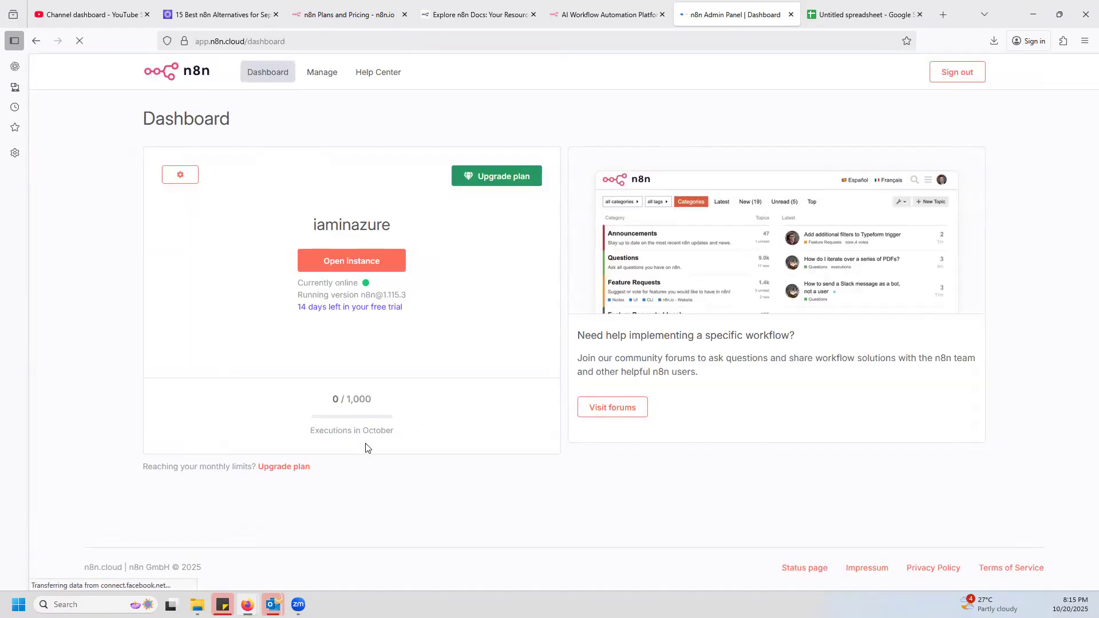
click(289, 469)
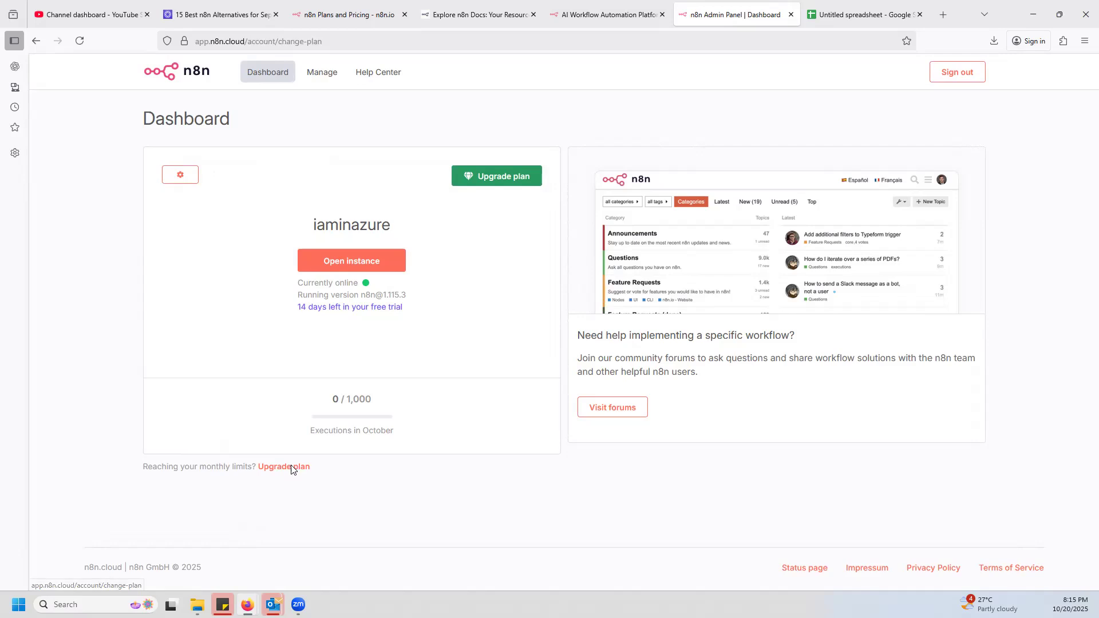
click(606, 14)
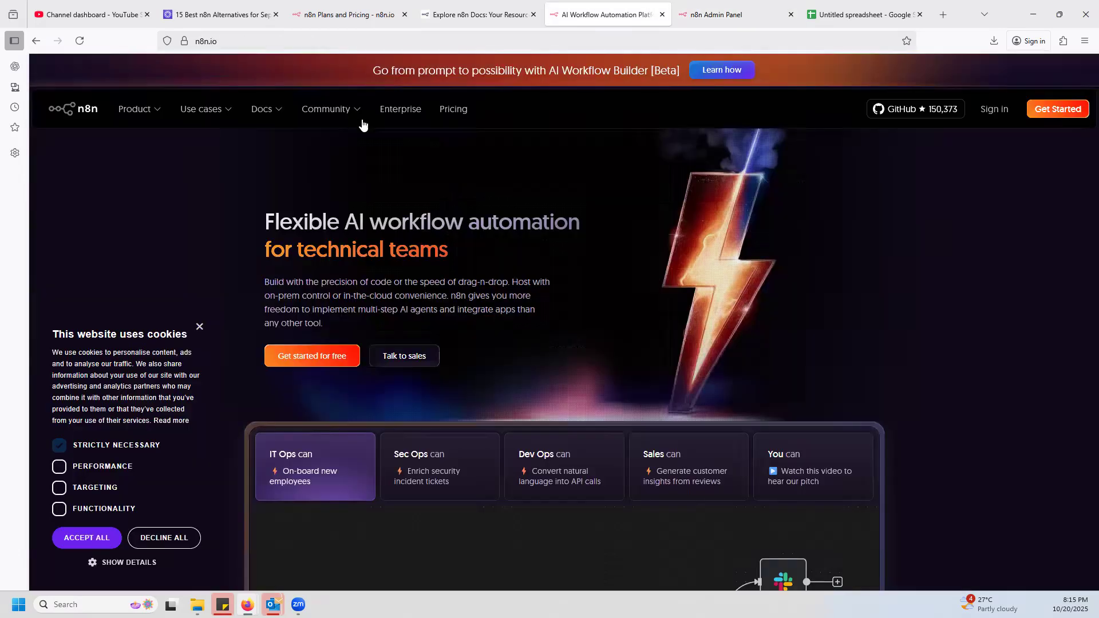
click(722, 15)
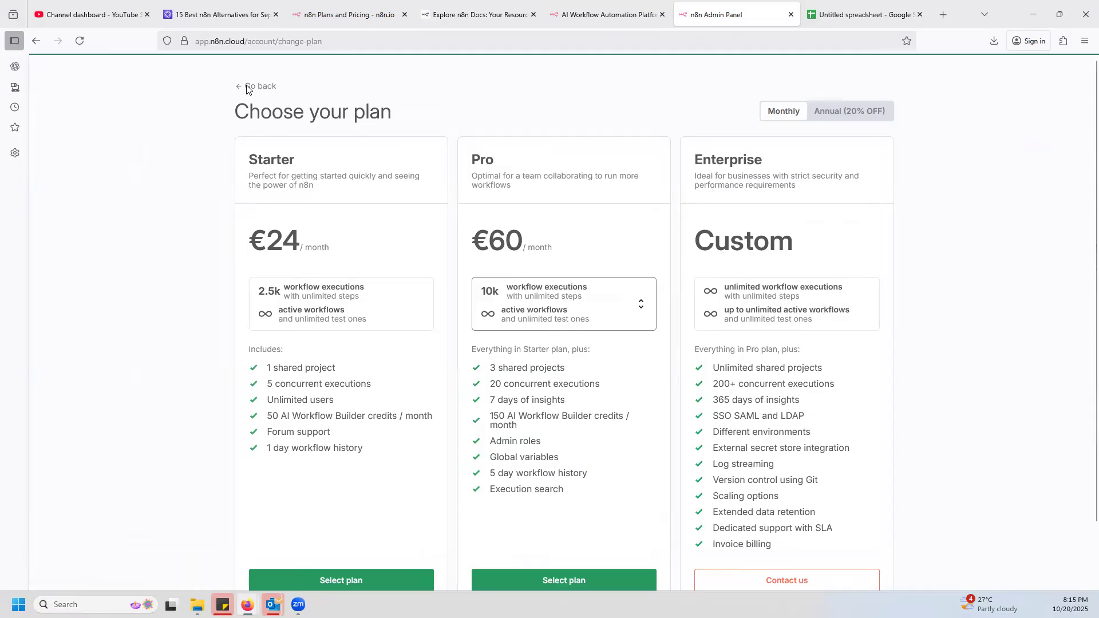
scroll(632, 276, down, 2)
scroll(709, 284, up, 2)
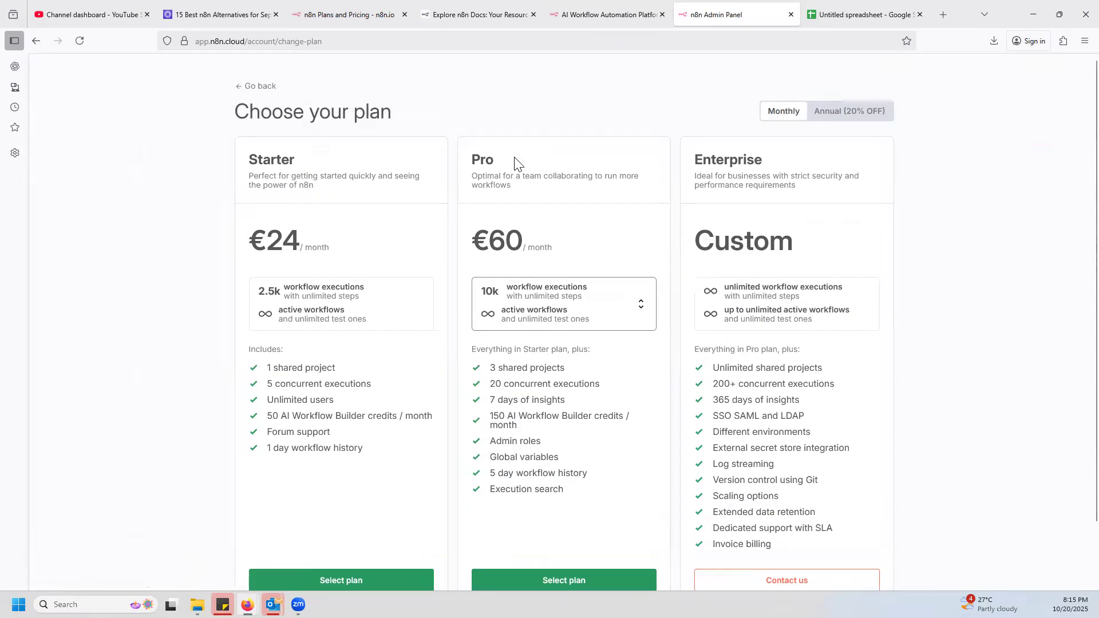
click(255, 86)
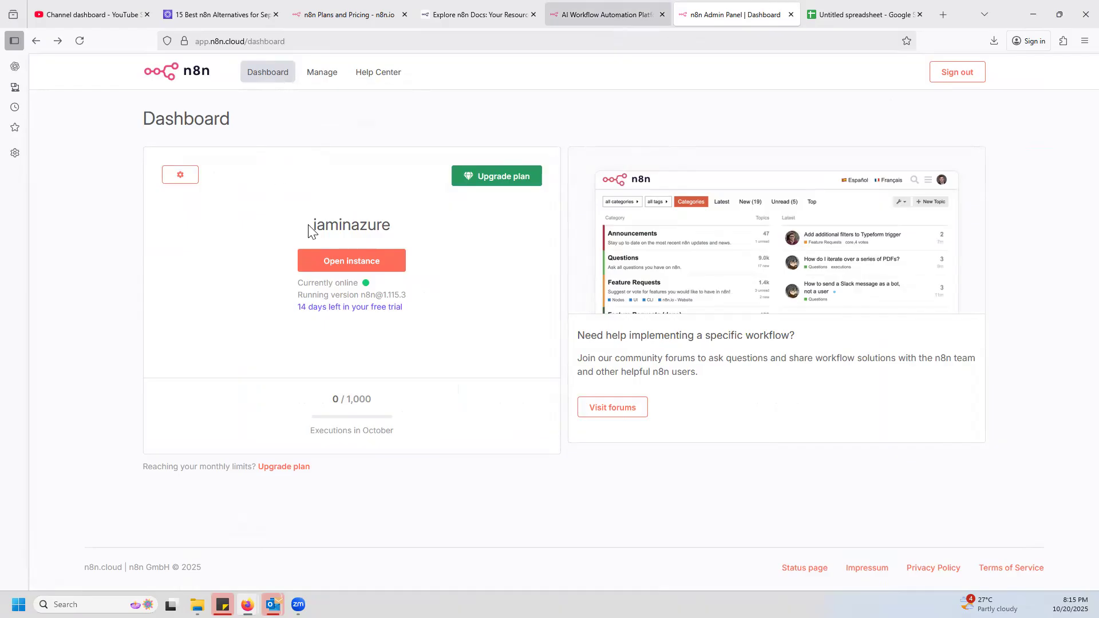
click(607, 14)
click(735, 15)
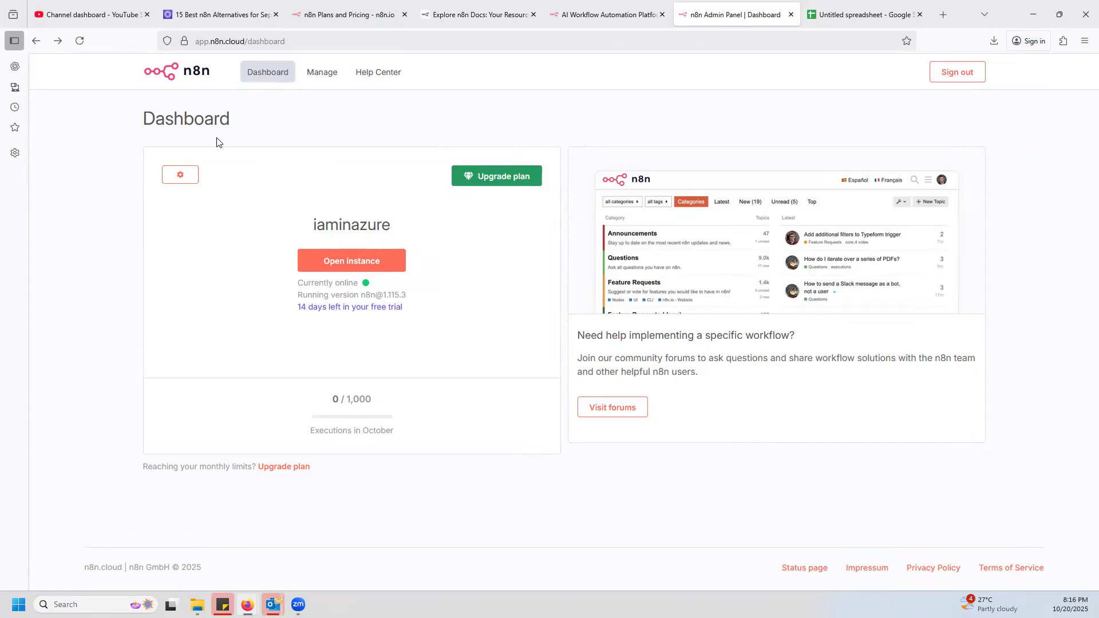
Review the admin panel's workspace settings, Billing and Export sections and the Help Center, then return to the dashboard.
click(319, 73)
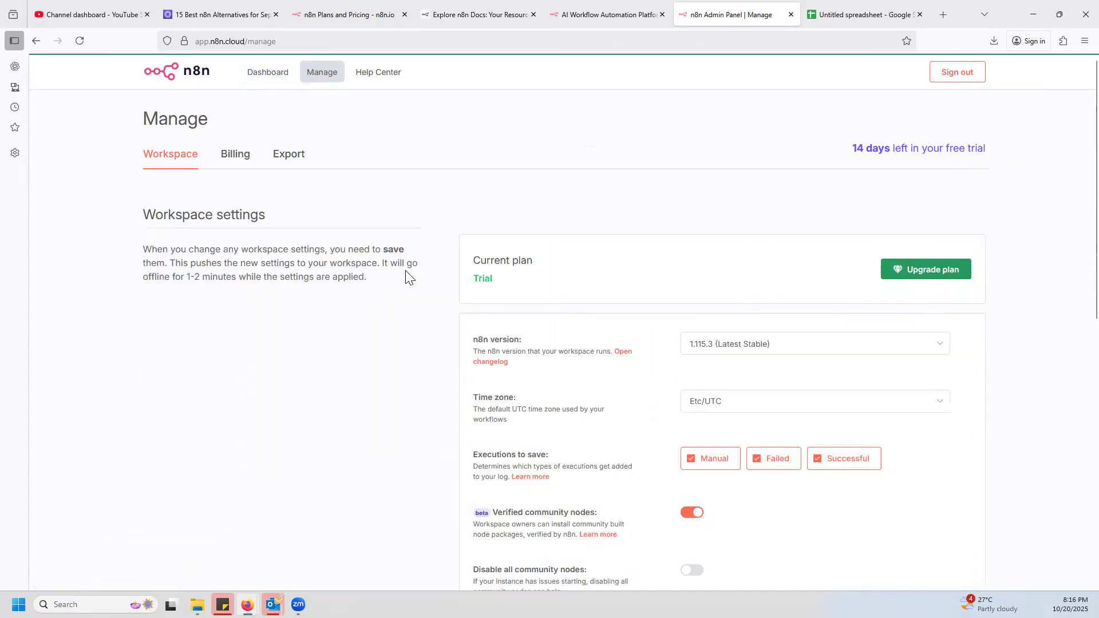
scroll(373, 318, down, 4)
scroll(365, 315, down, 5)
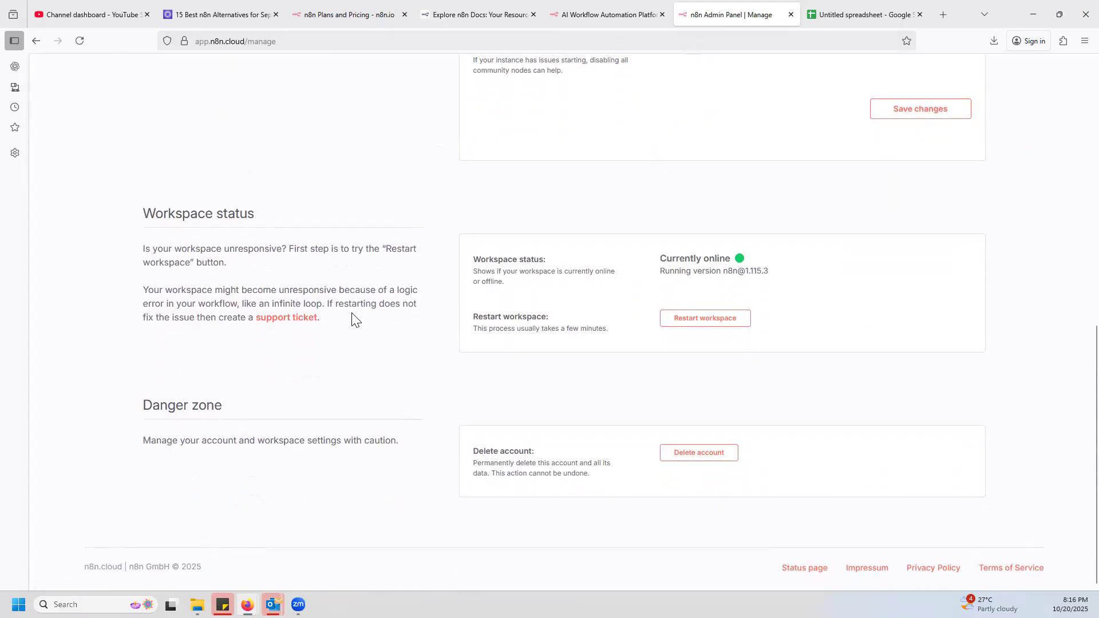
scroll(355, 318, up, 9)
click(247, 160)
click(292, 155)
click(388, 72)
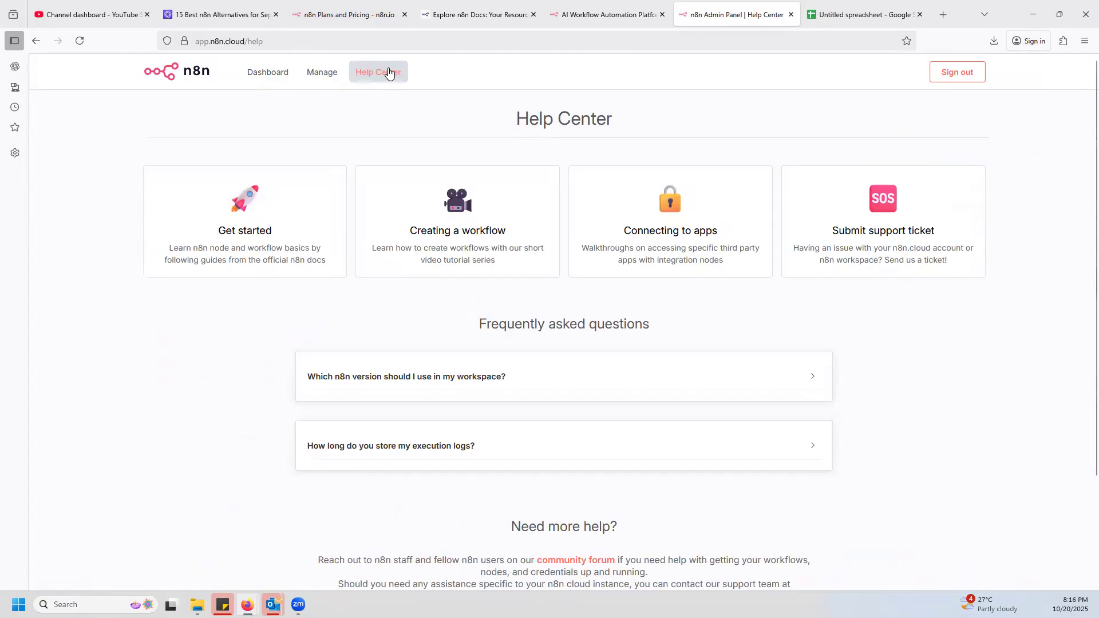
click(271, 75)
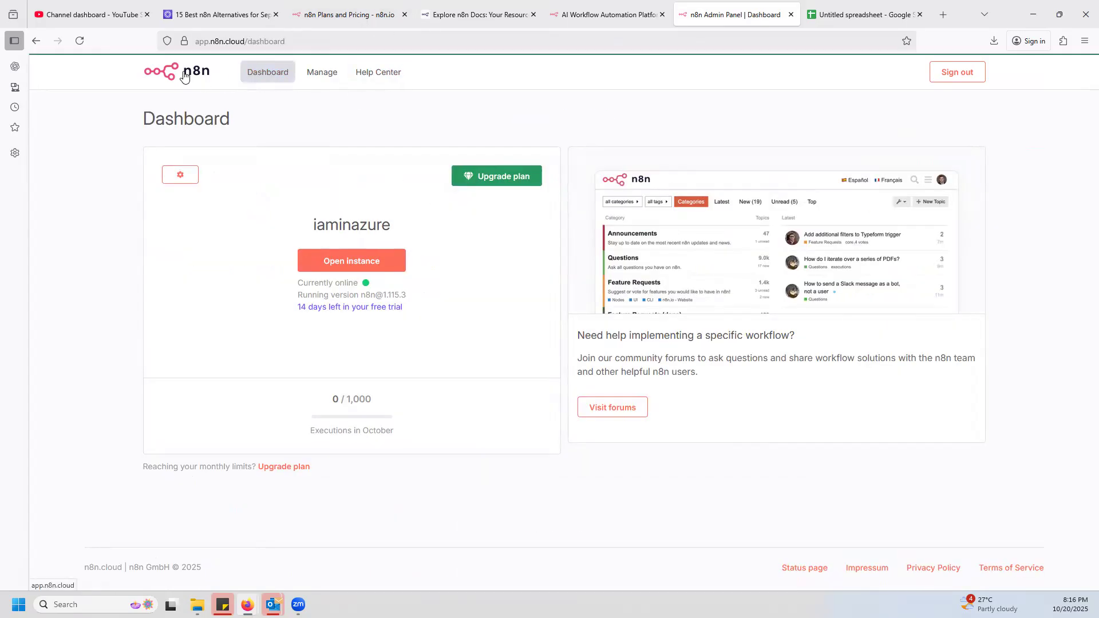
Try to load the app.n8n.cloud root address without the dashboard path, checking the n8n home page in between.
double_click(269, 41)
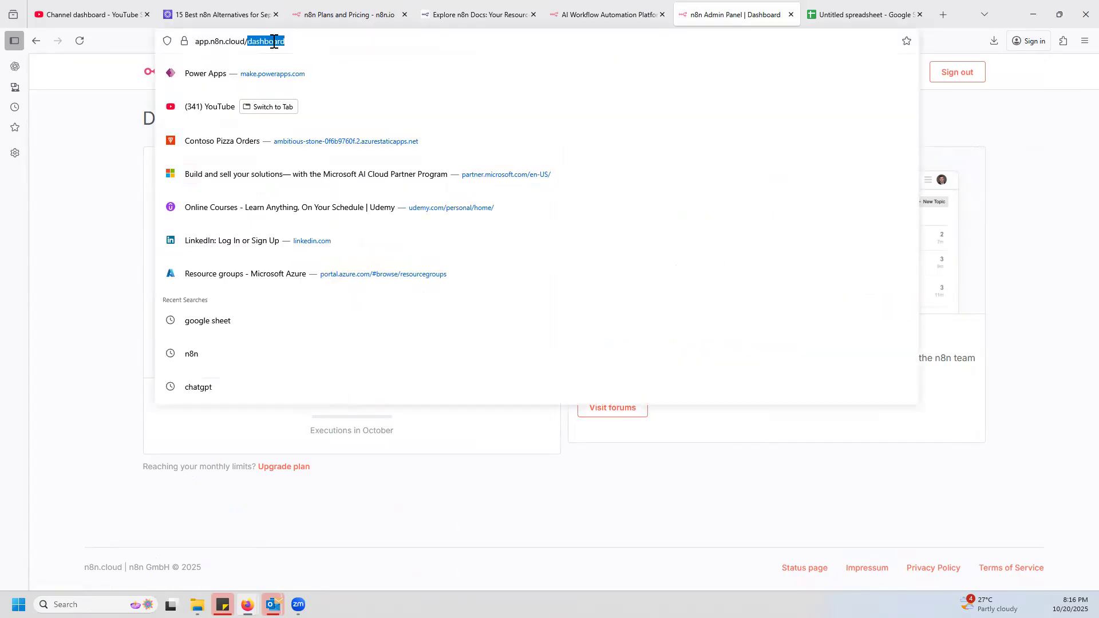
key(BackSpace)
key(Return)
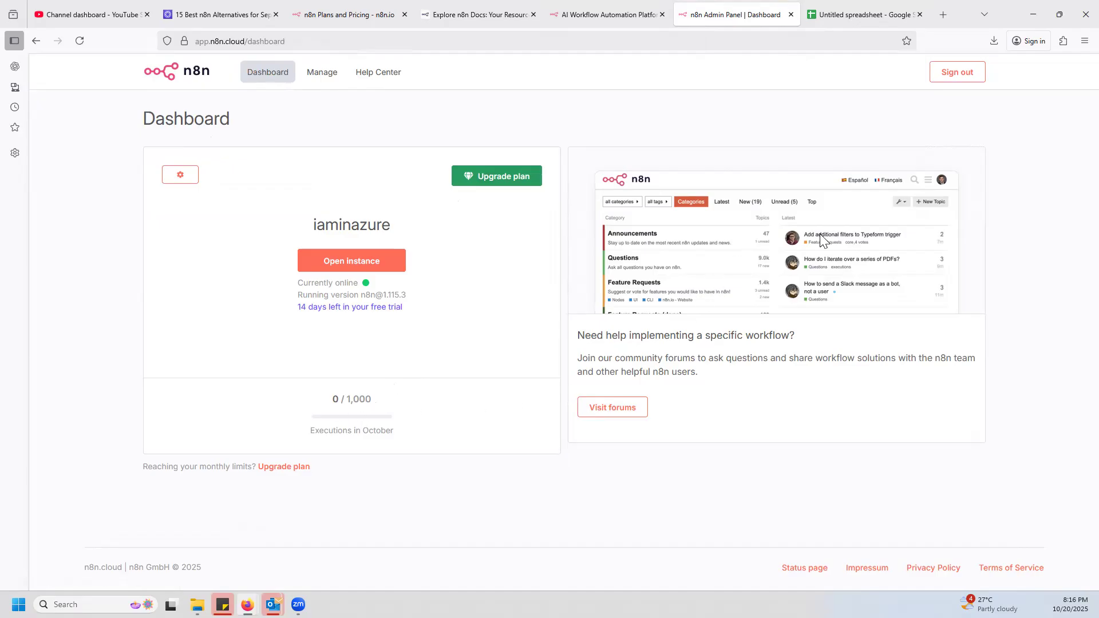
click(619, 15)
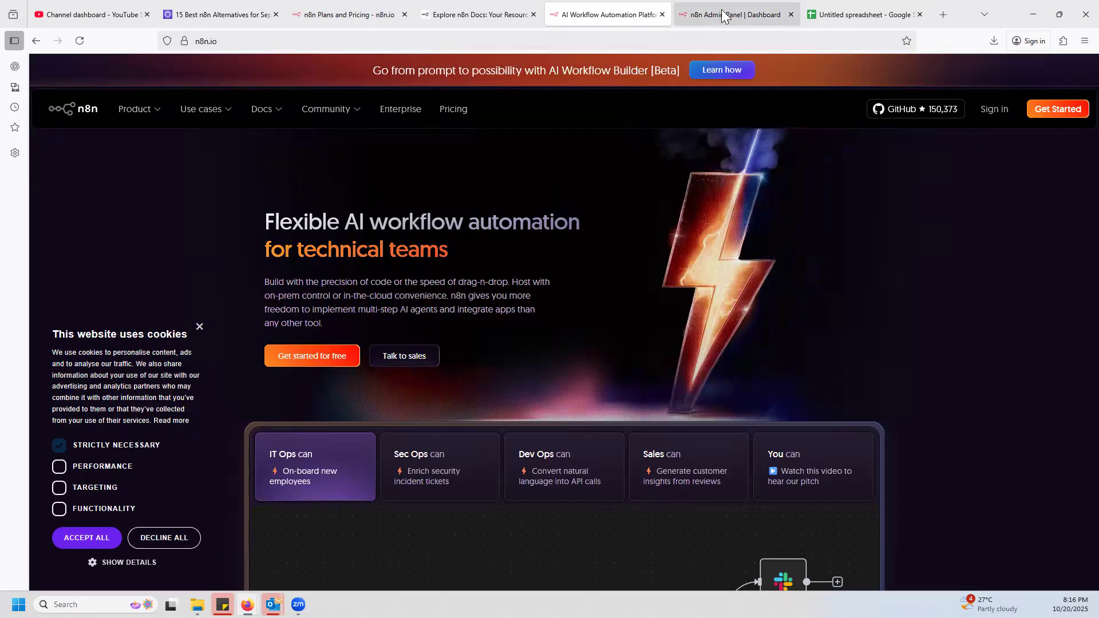
click(703, 17)
click(322, 72)
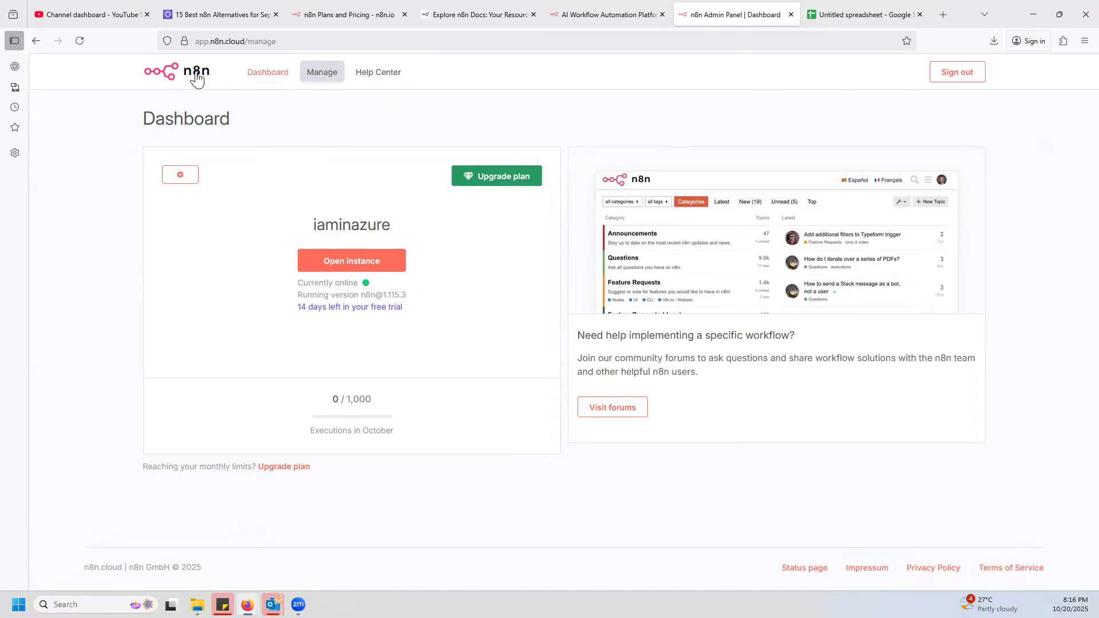
click(209, 68)
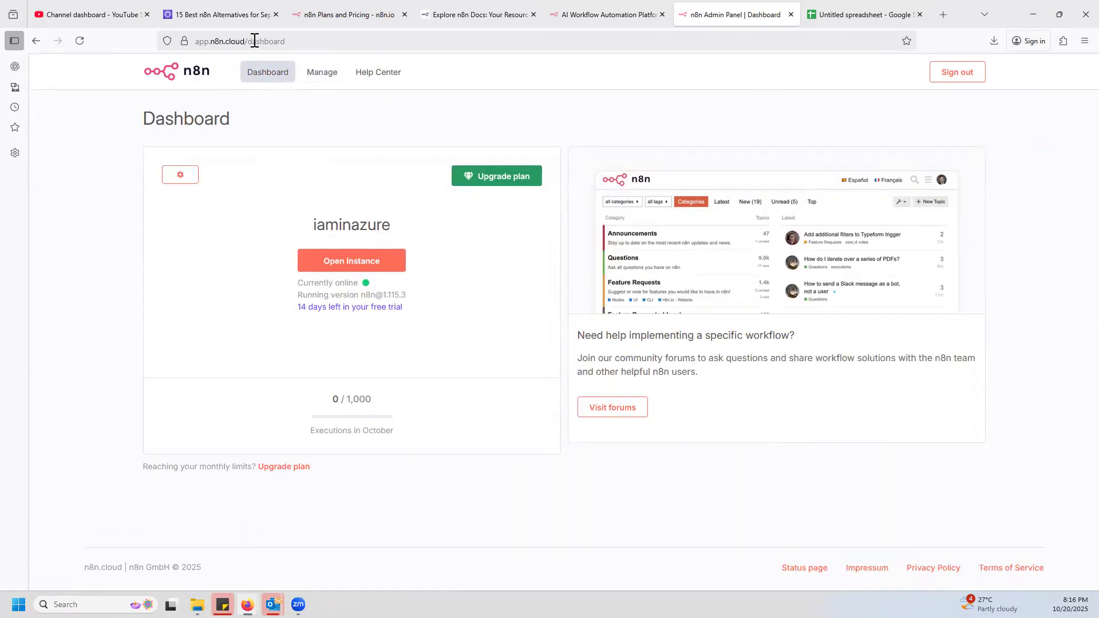
drag(250, 42, 372, 38)
key(BackSpace)
key(Return)
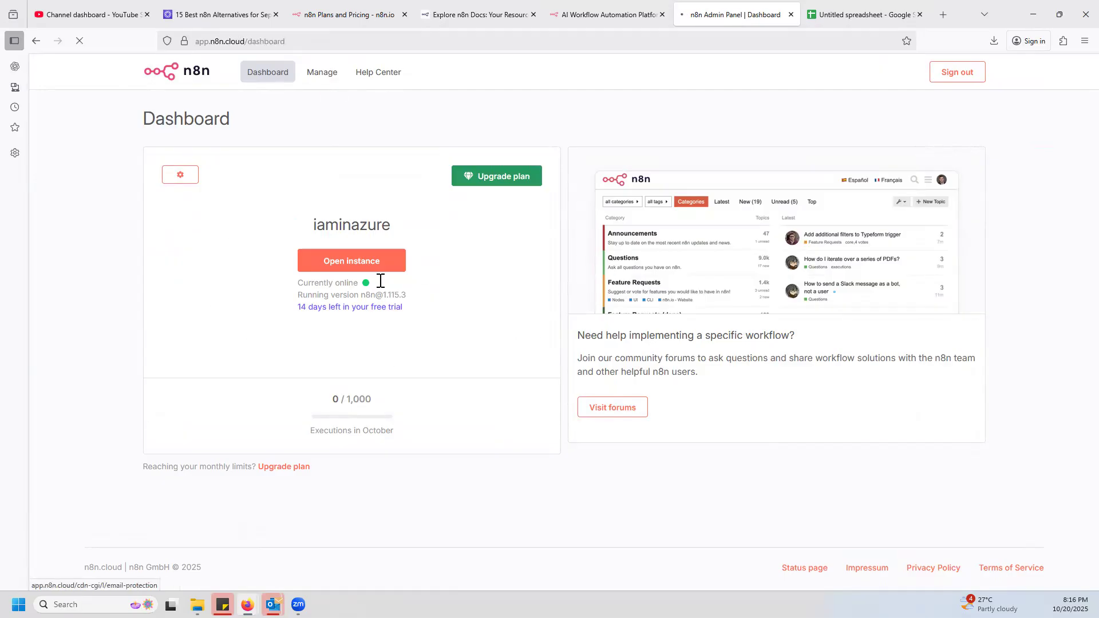
Open the n8n cloud instance, view the Basic workflow, and go to the n8n Series project.
click(363, 268)
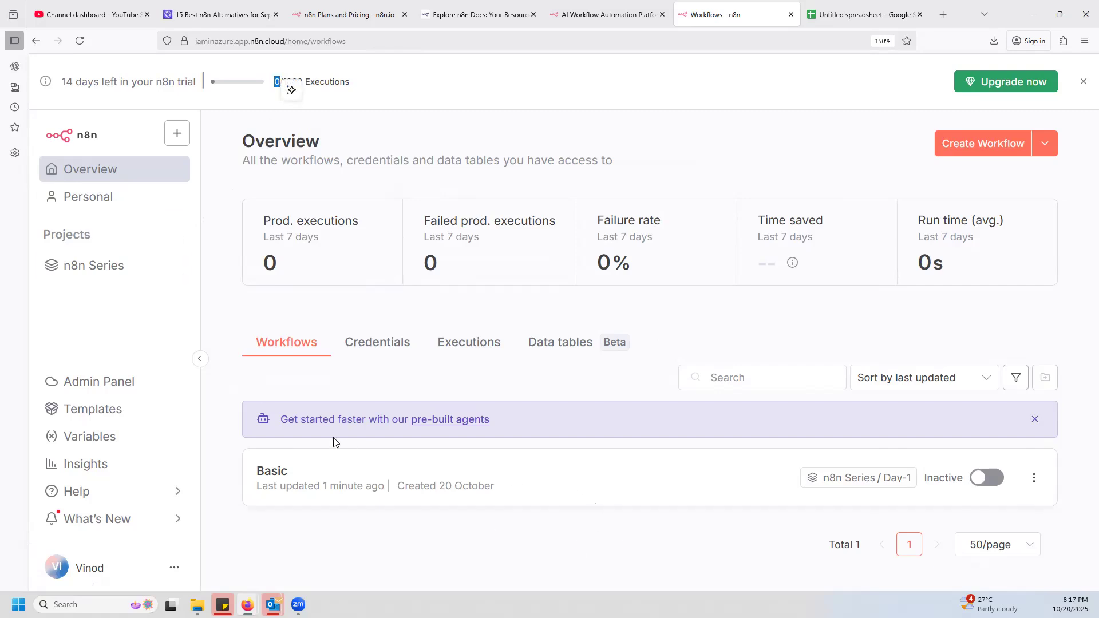
click(275, 473)
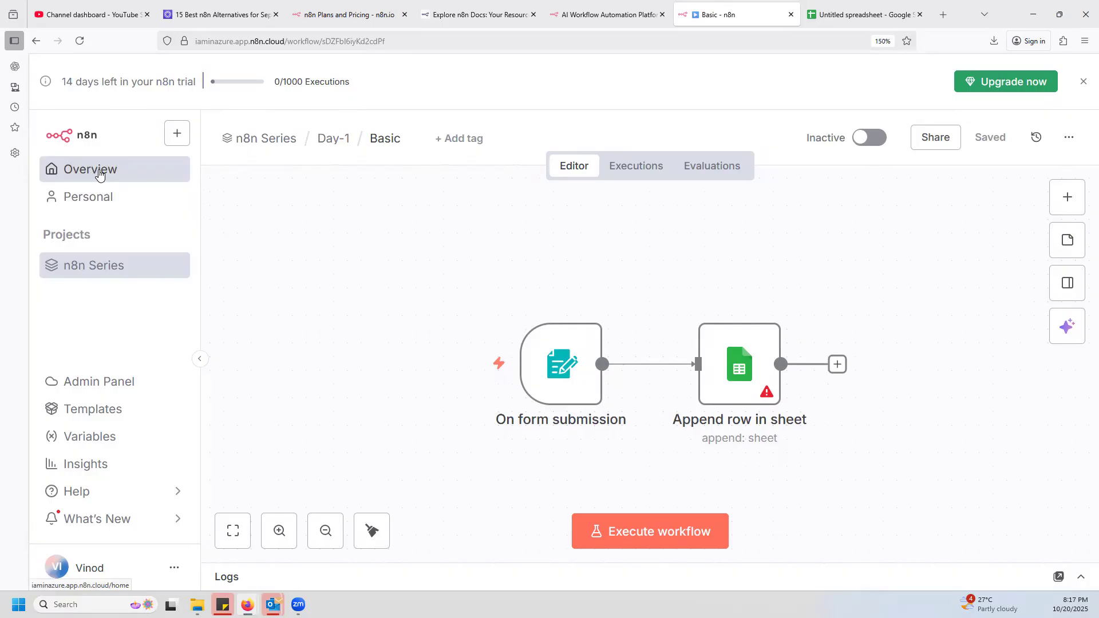
click(102, 266)
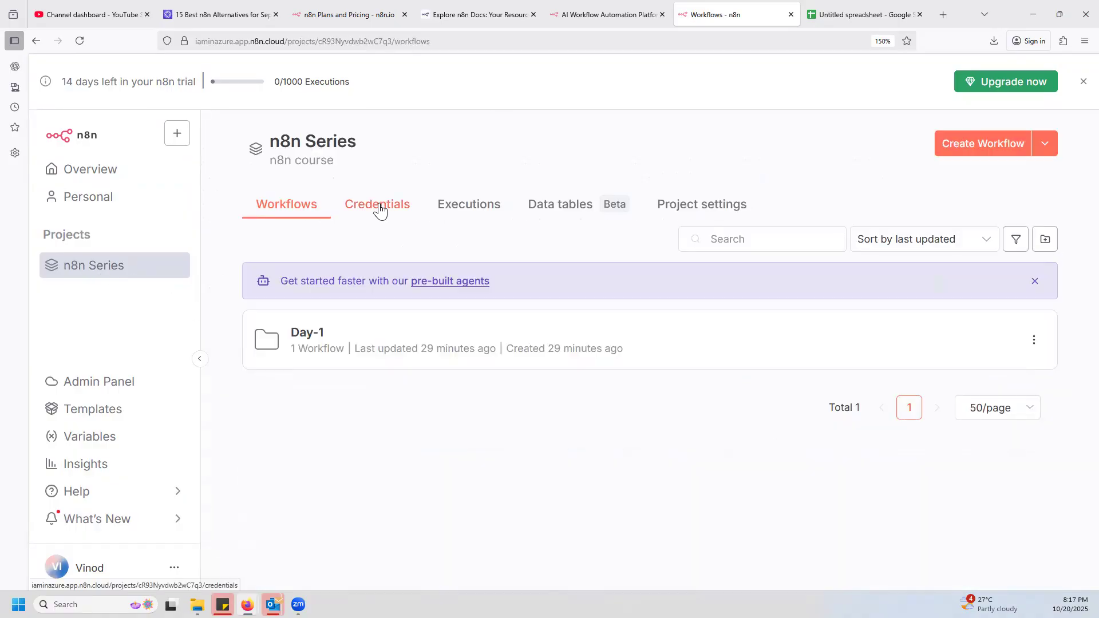
Review the n8n Series project's credentials, executions and project settings.
click(380, 209)
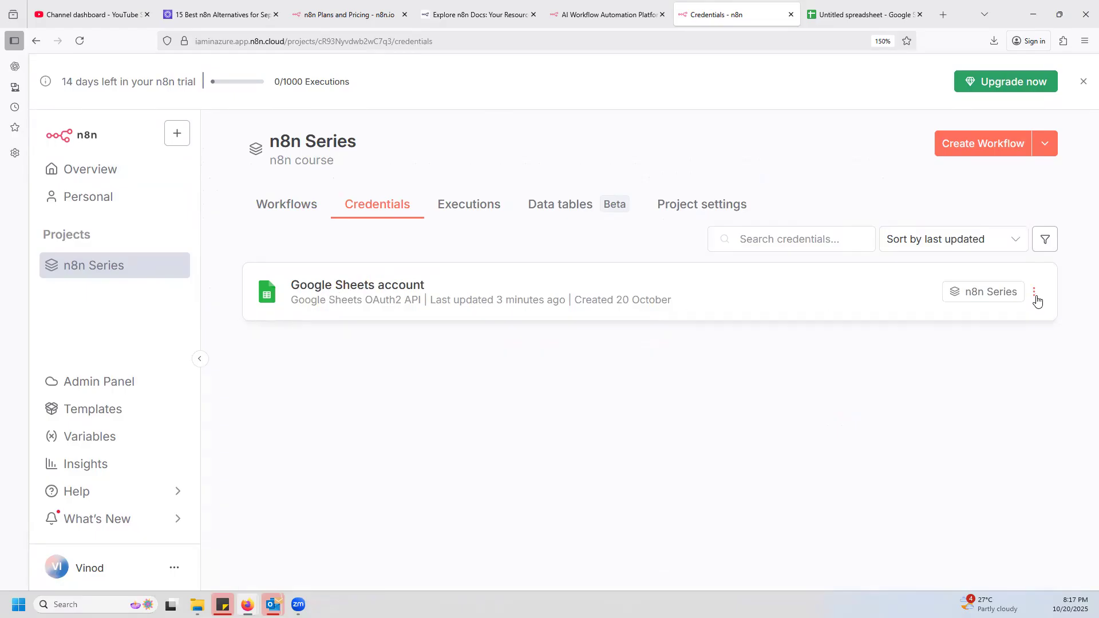
click(480, 215)
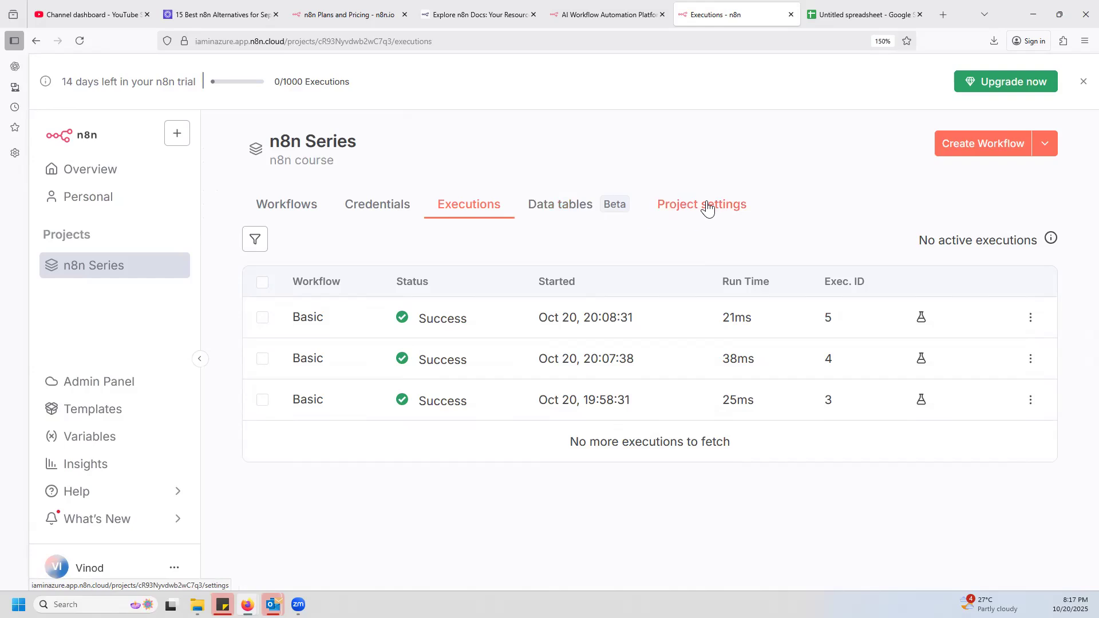
click(719, 206)
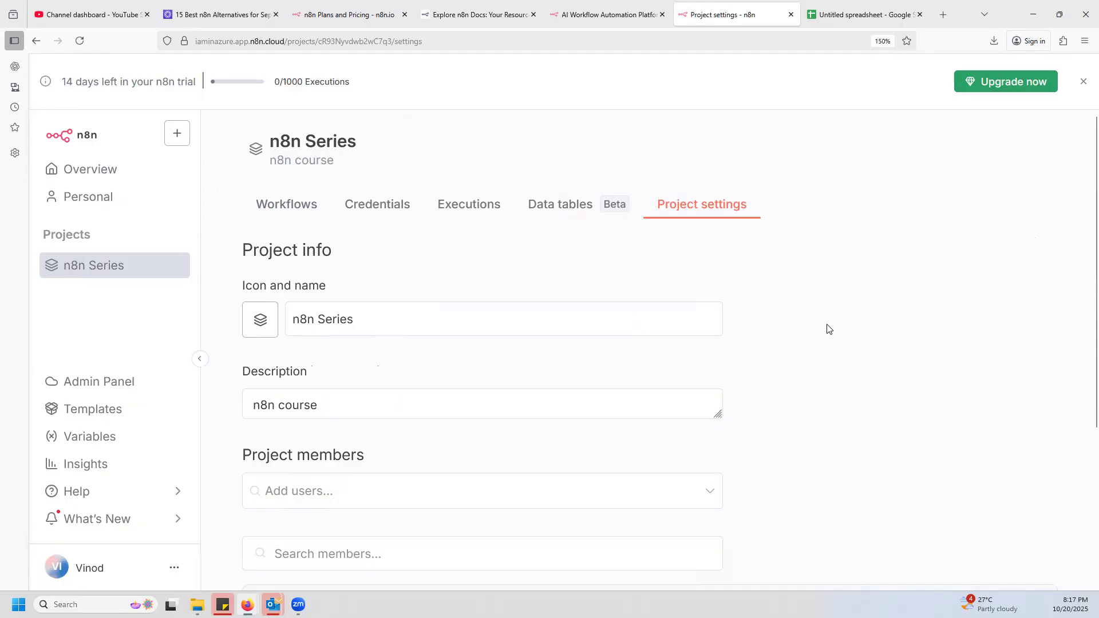
scroll(836, 355, down, 3)
scroll(661, 372, up, 4)
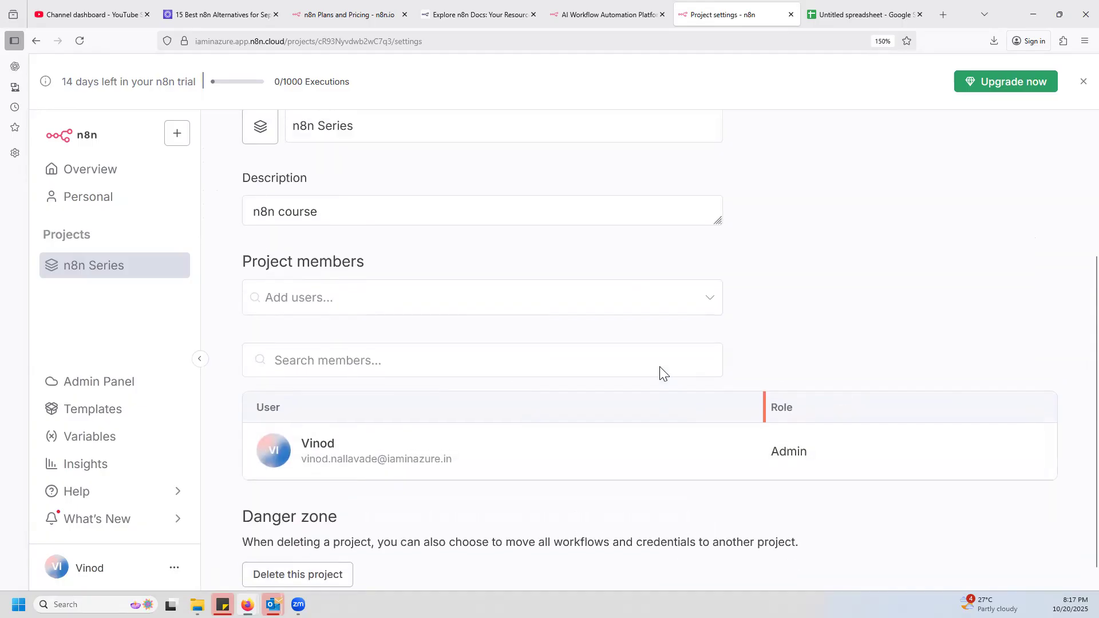
Reopen the Basic workflow from the Day-1 folder and list the documents available to the Append row in sheet node.
click(294, 210)
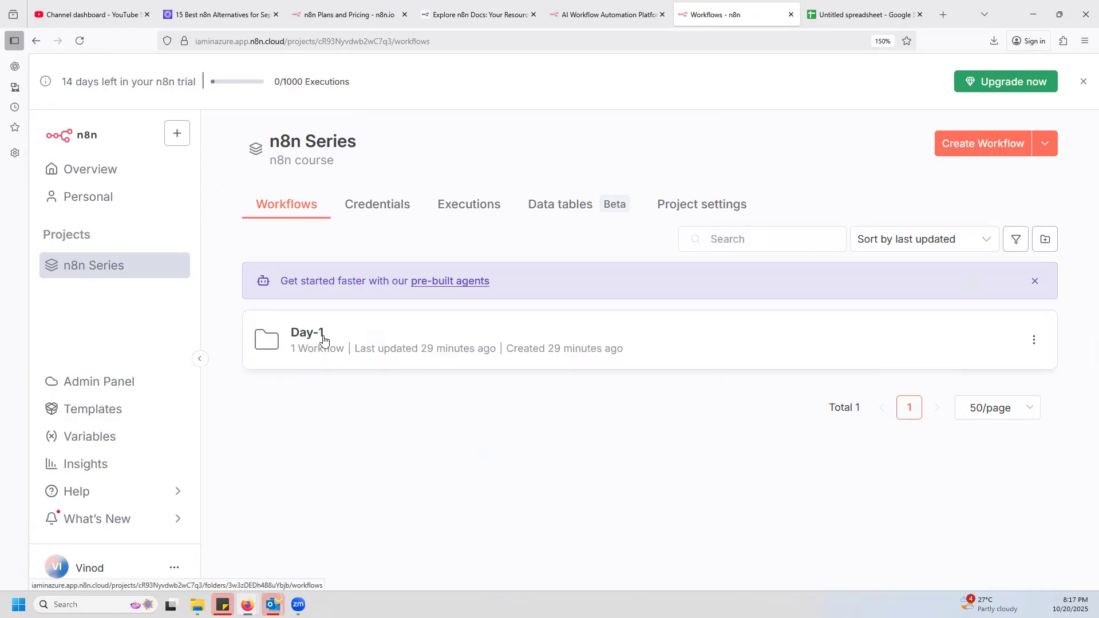
click(312, 334)
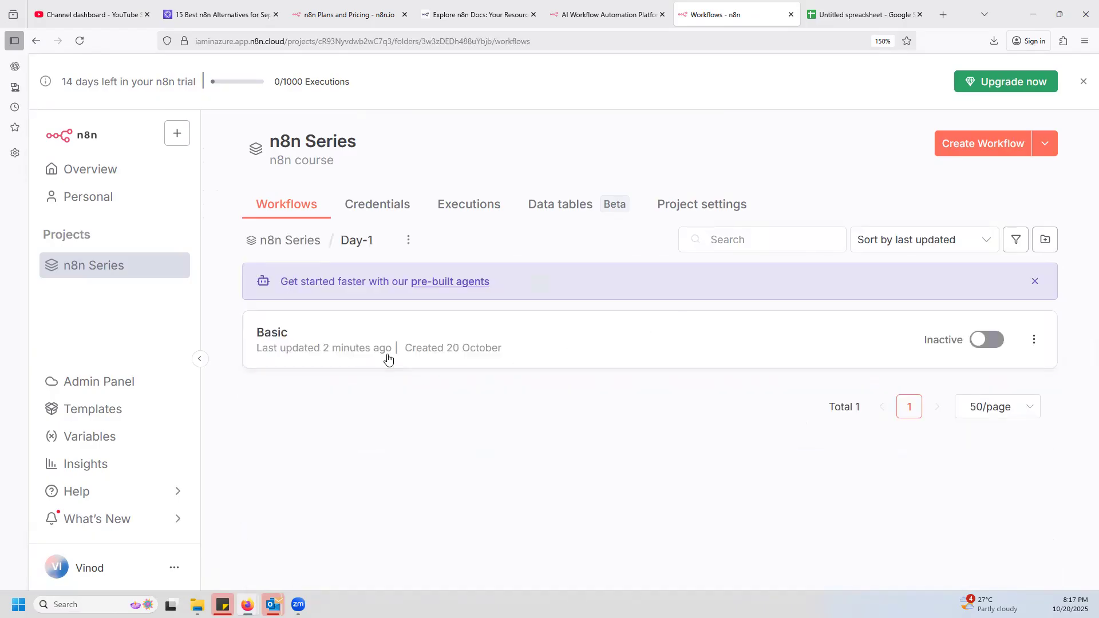
click(275, 333)
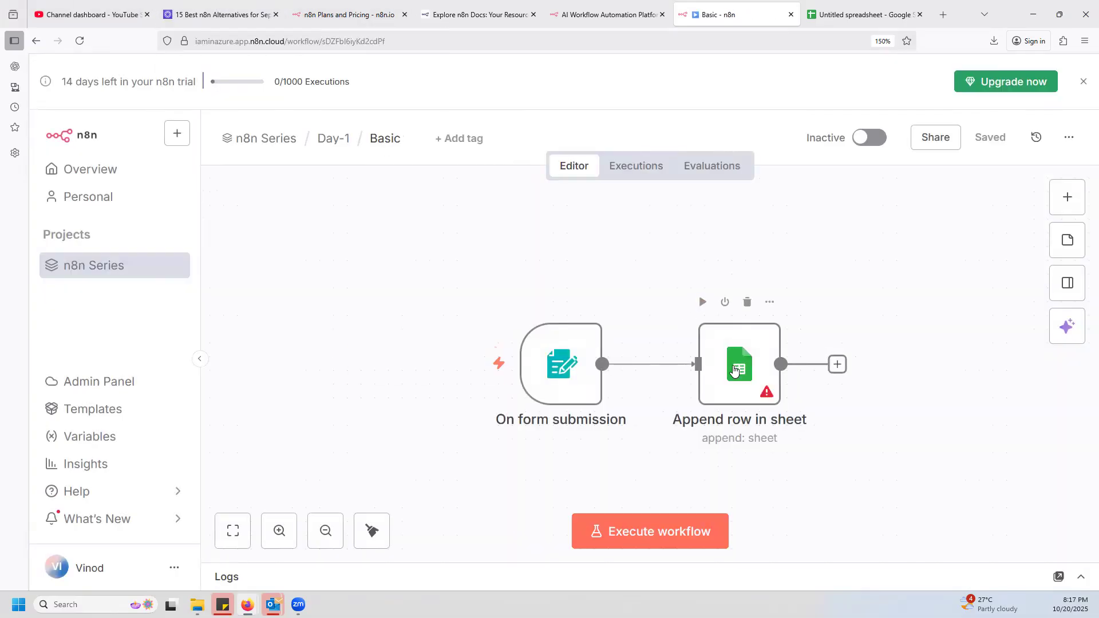
double_click(735, 370)
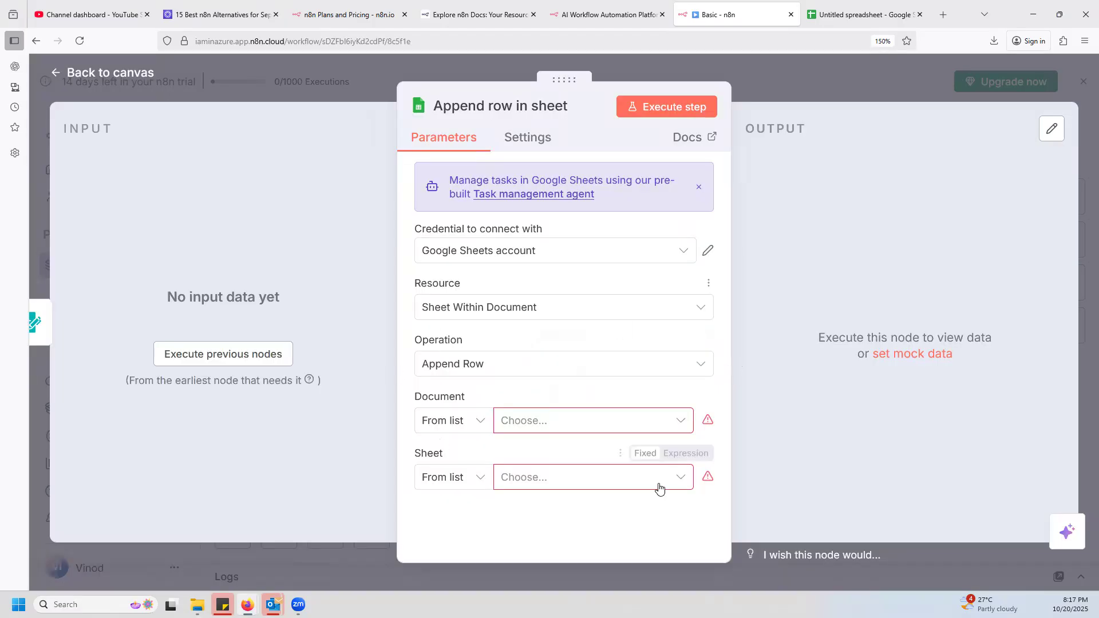
click(682, 424)
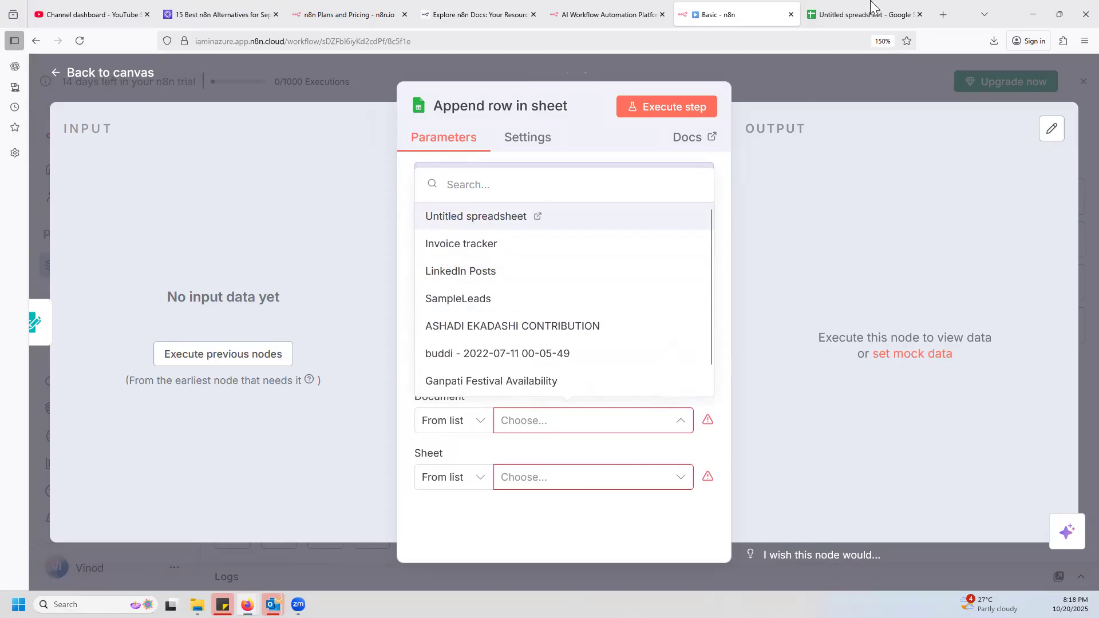
Switch to Google Sheets and rename the untitled spreadsheet as ContactUs-n8n.
click(853, 11)
click(121, 67)
text(ContactUs)
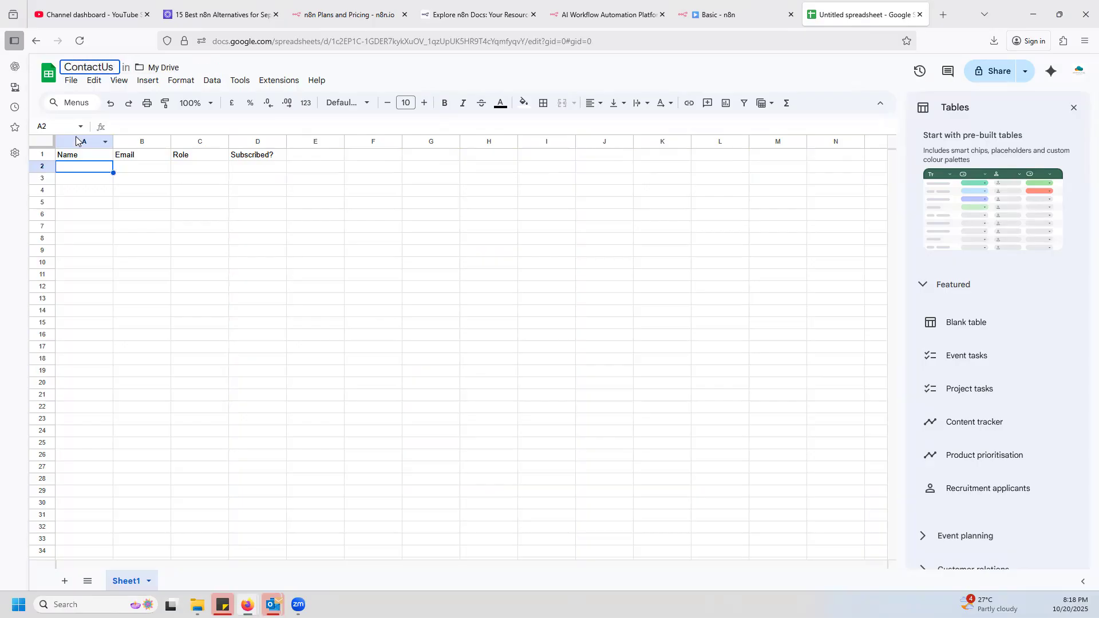
text(-N8n)
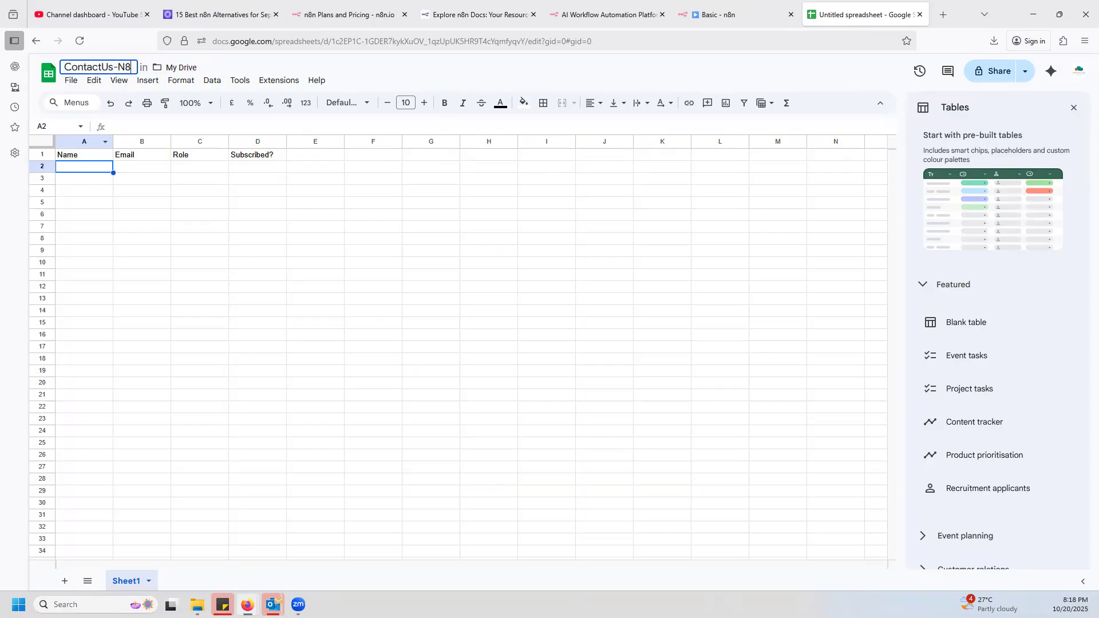
key(BackSpace)
key(BackSpace)
key(BackSpace)
text(n9)
key(BackSpace)
text(8n)
key(Return)
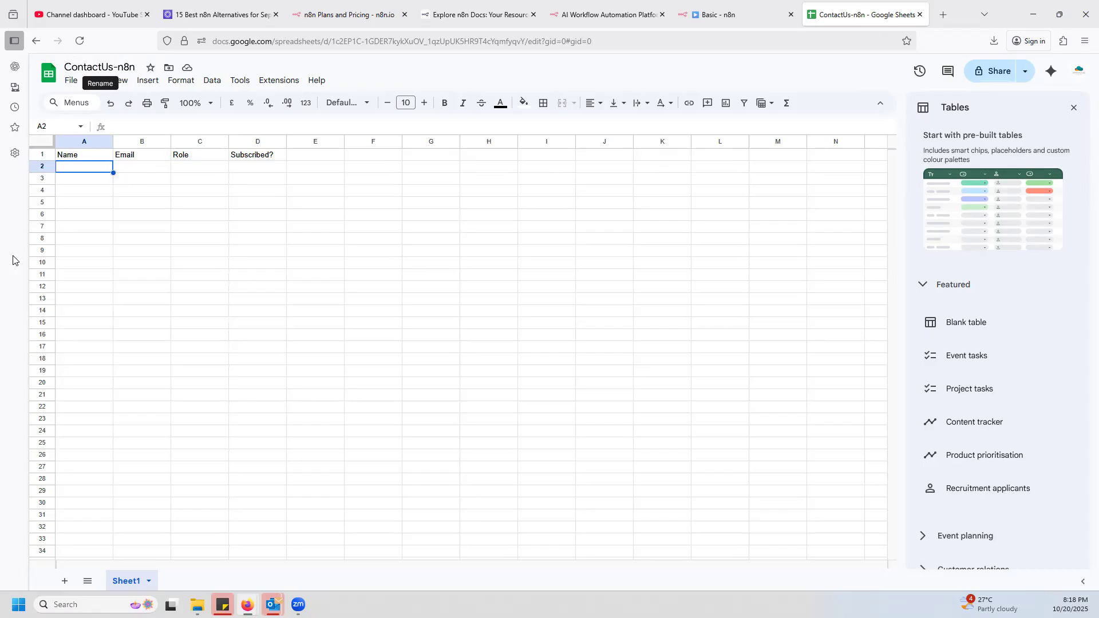
Rename Sheet1 of the ContactUs-n8n spreadsheet as Clients Details.
double_click(129, 586)
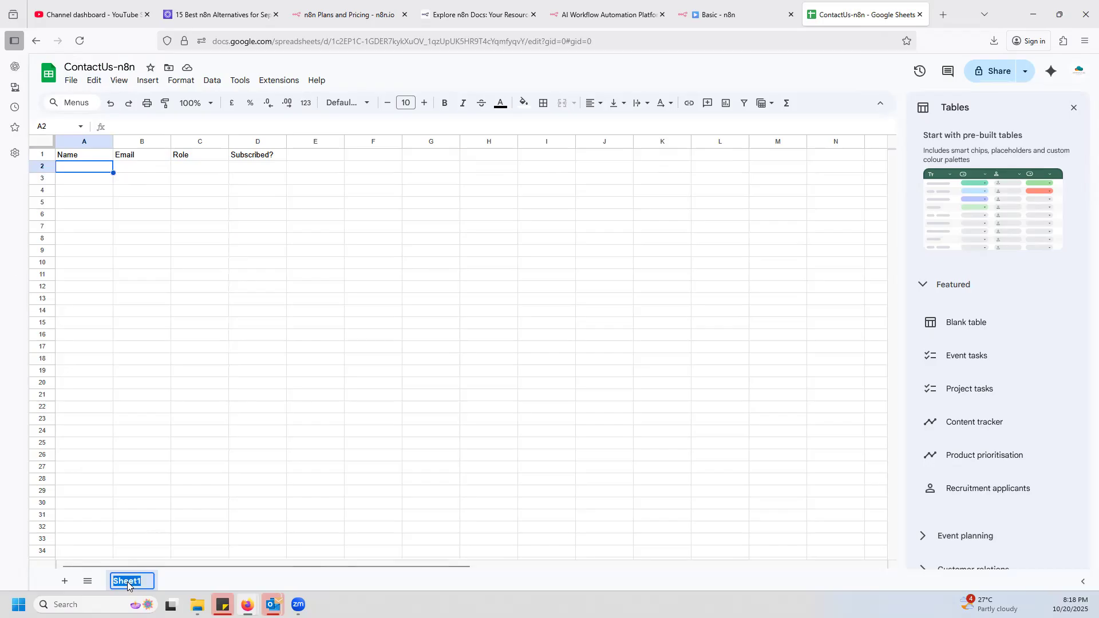
text(Clie)
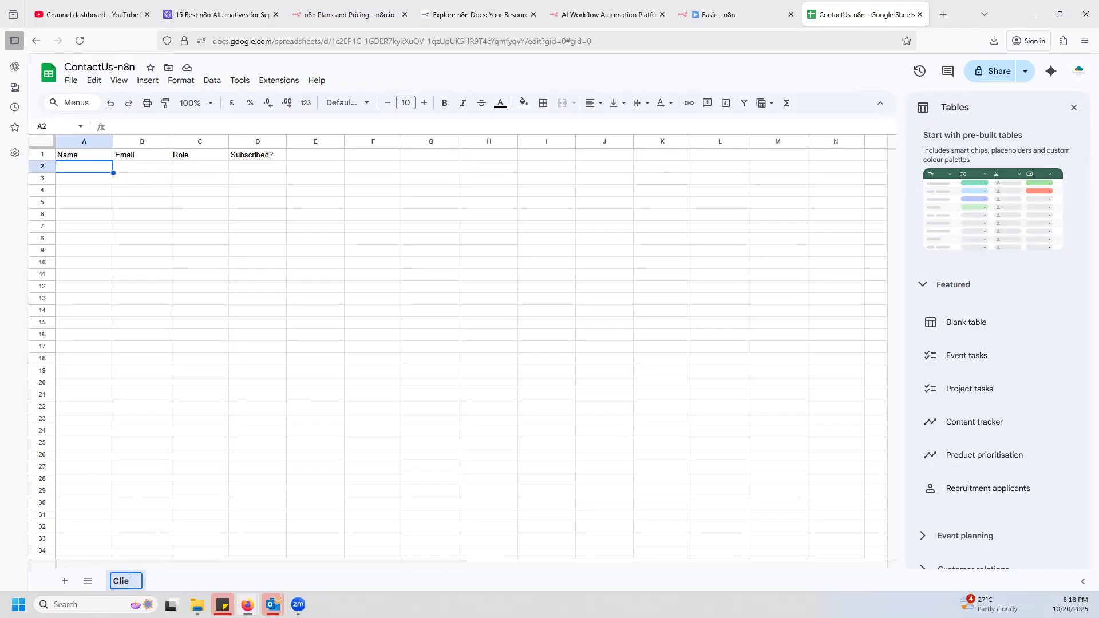
text(nts Details)
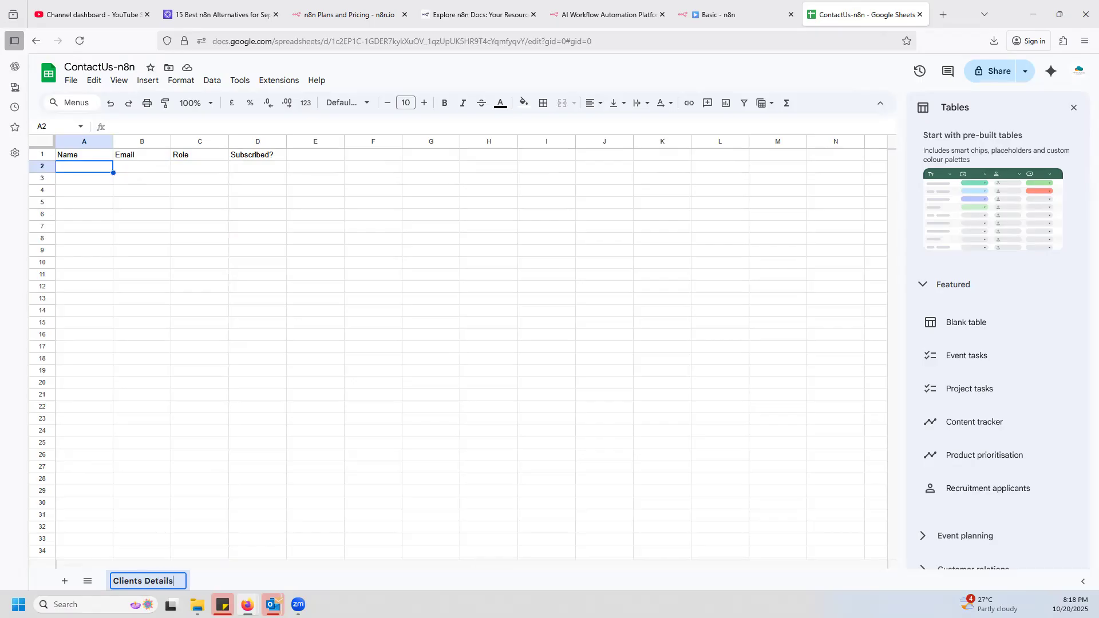
click(85, 214)
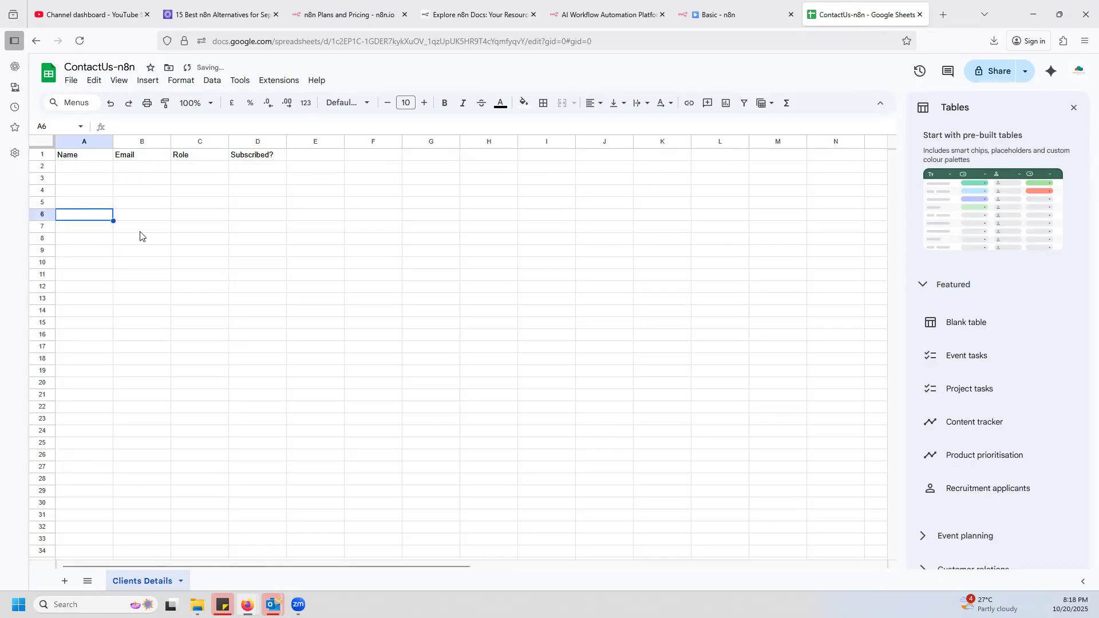
Switch back to the n8n Basic workflow and refresh the document list of the Append row in sheet node.
click(715, 14)
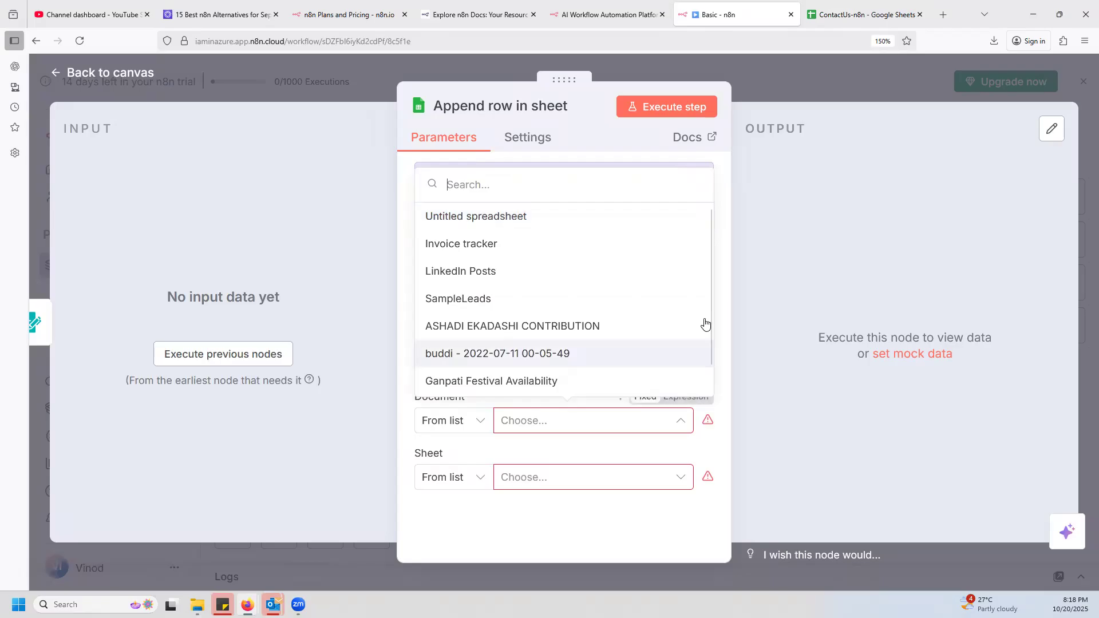
click(723, 299)
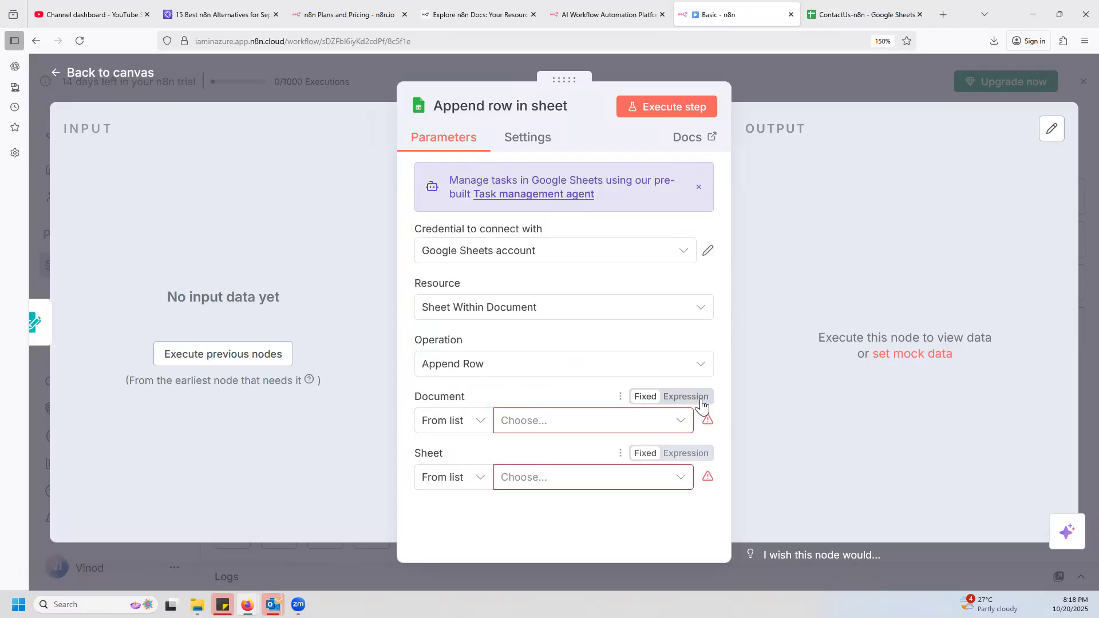
click(620, 398)
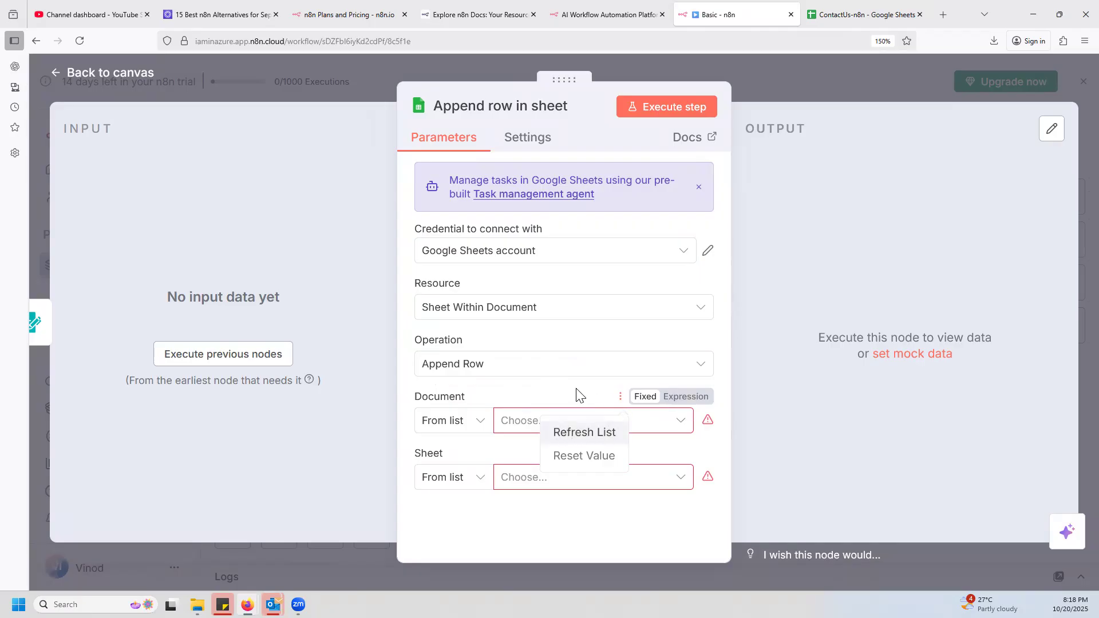
click(624, 404)
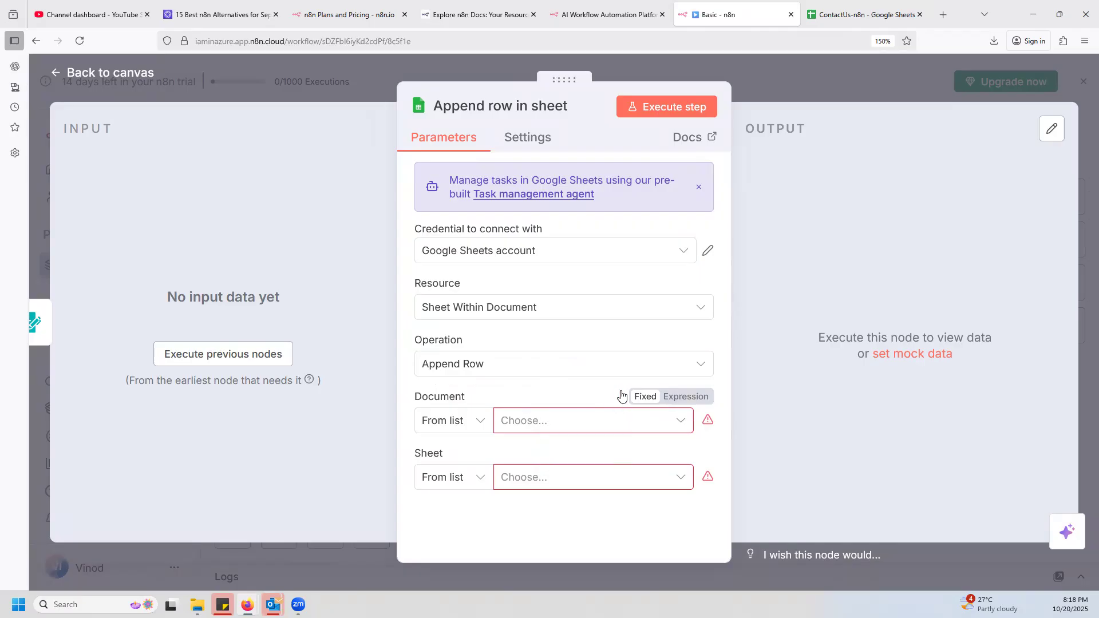
click(621, 398)
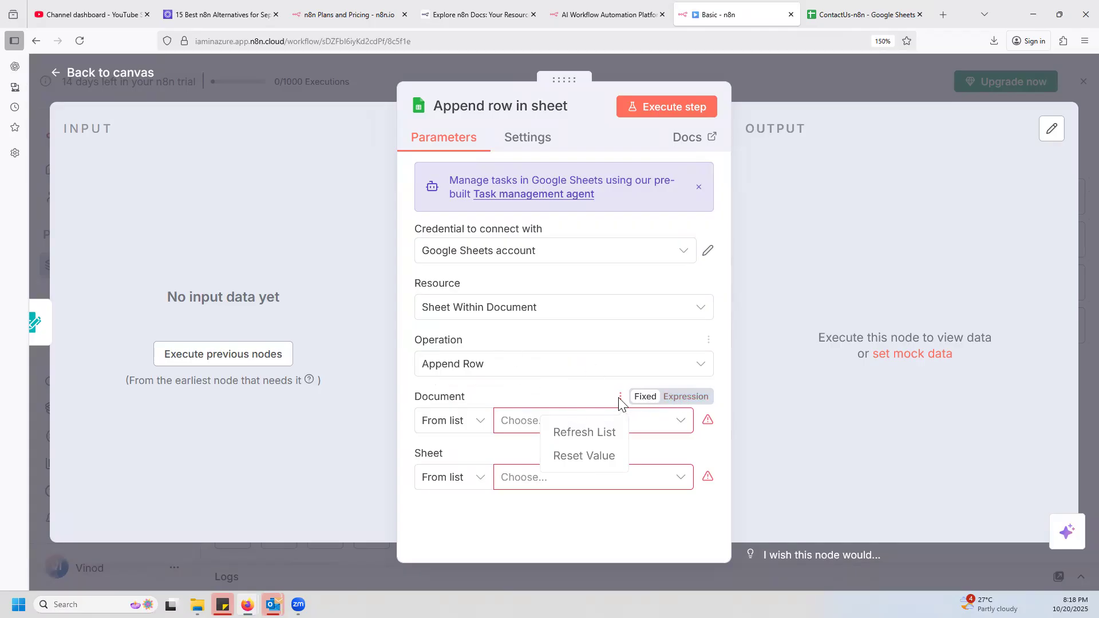
click(620, 400)
click(620, 399)
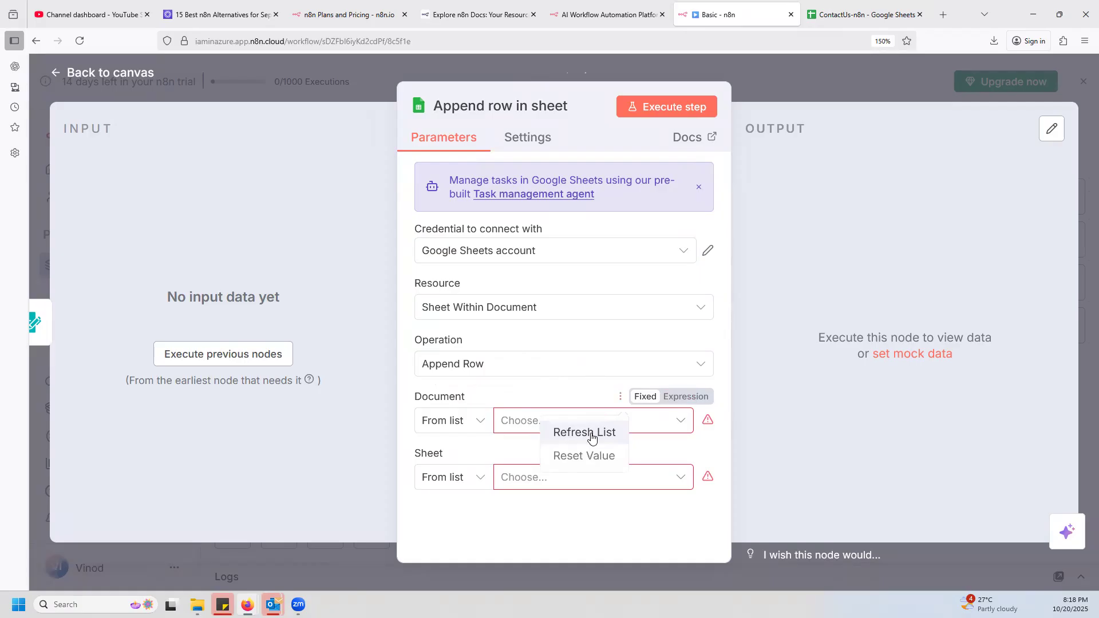
click(592, 434)
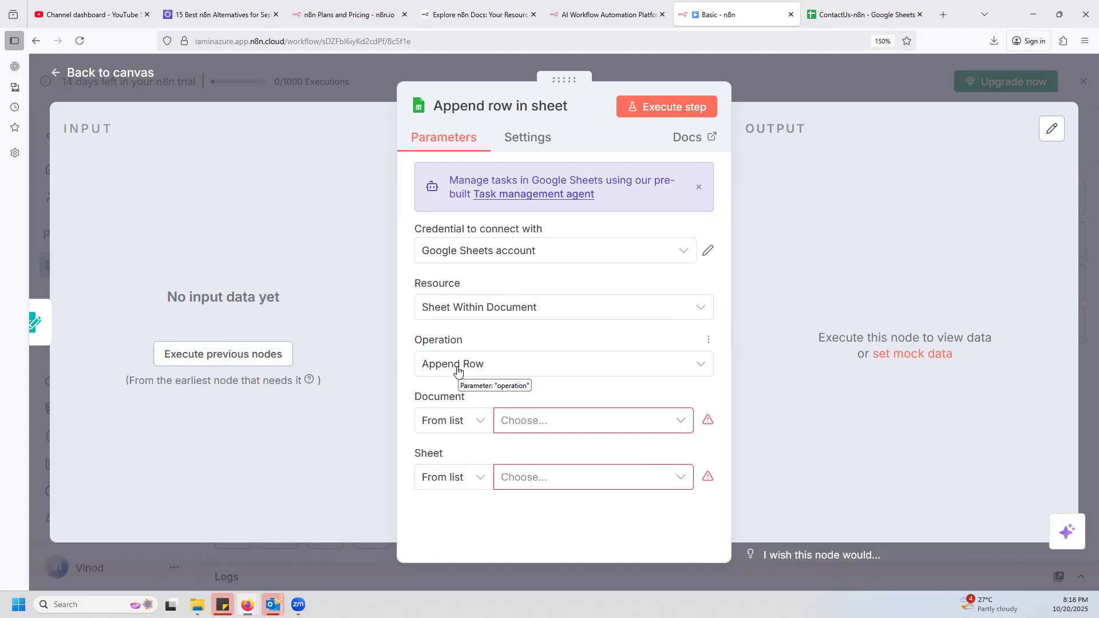
Review the available operation and resource choices of the Append row in sheet node without changing them.
click(699, 370)
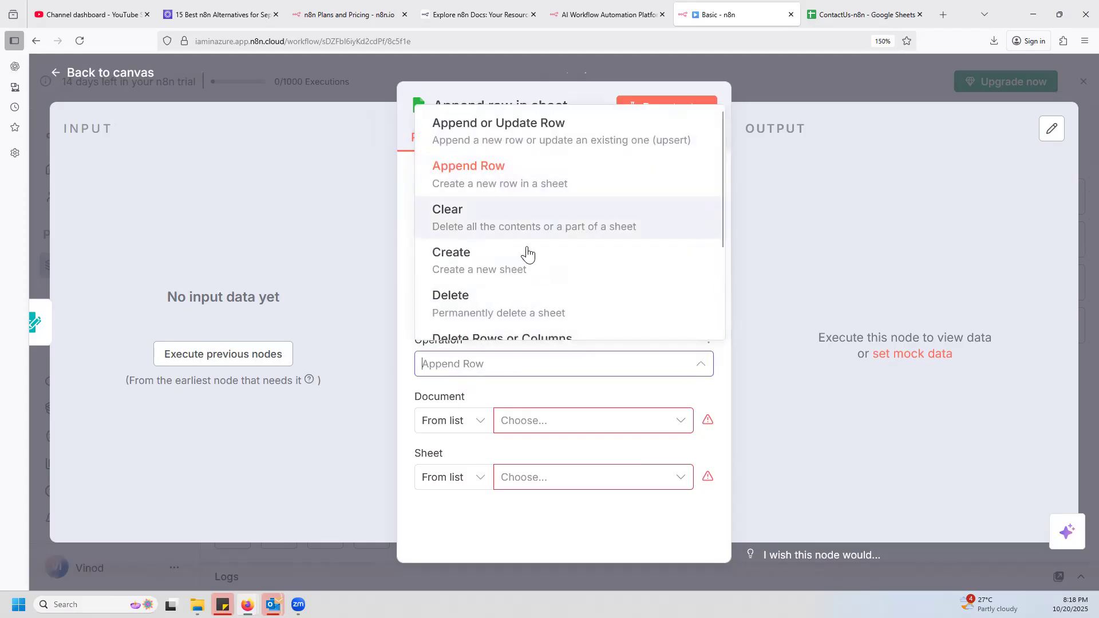
scroll(532, 269, down, 3)
scroll(527, 278, up, 2)
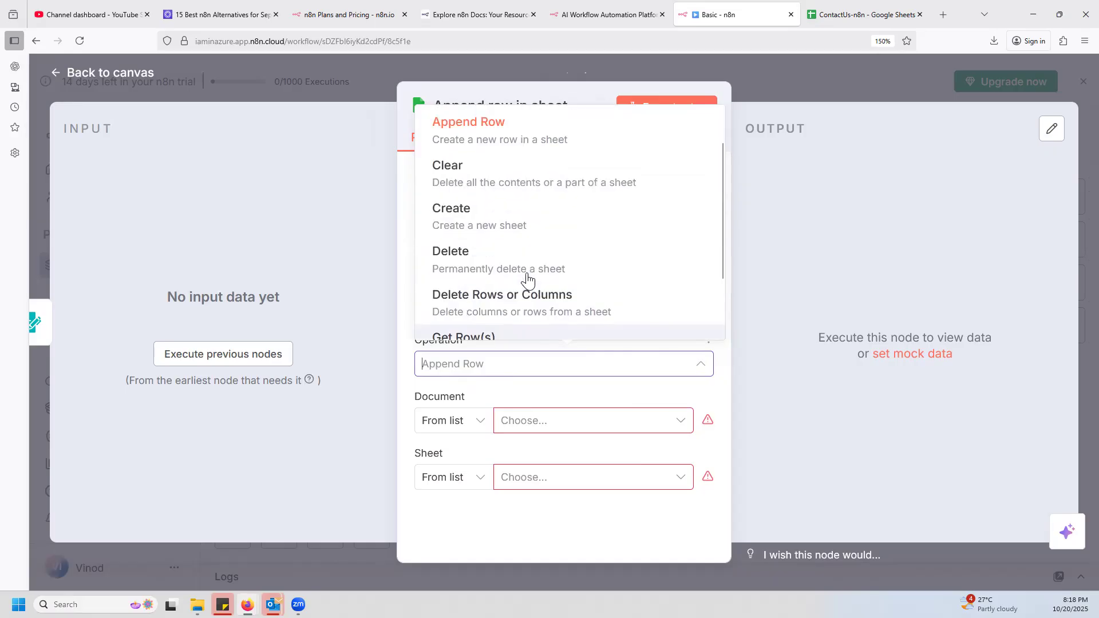
scroll(527, 279, up, 1)
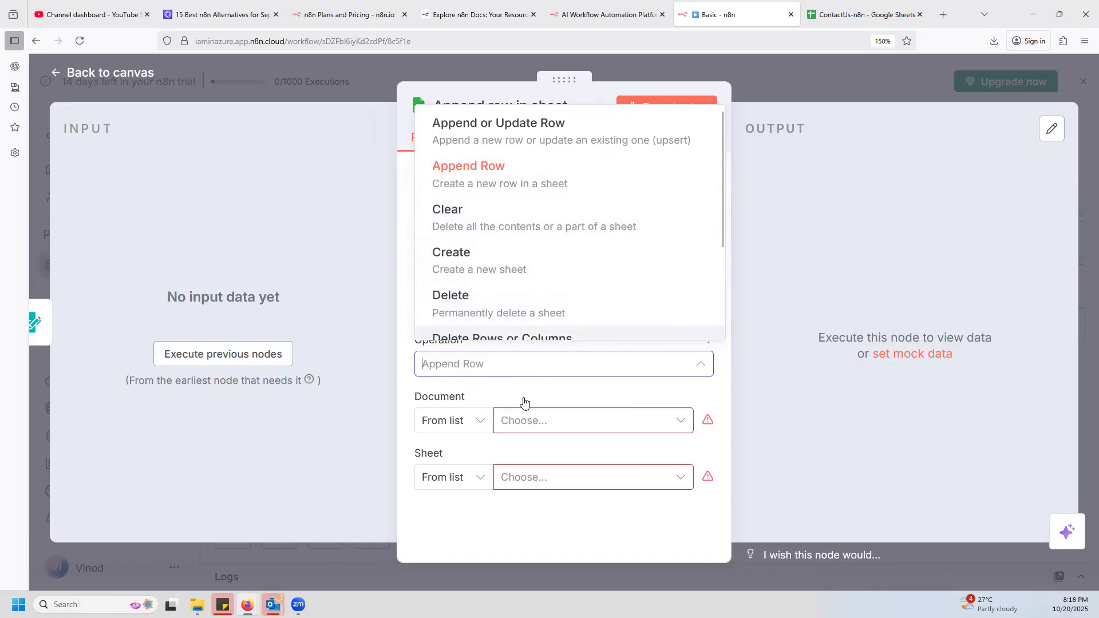
click(503, 394)
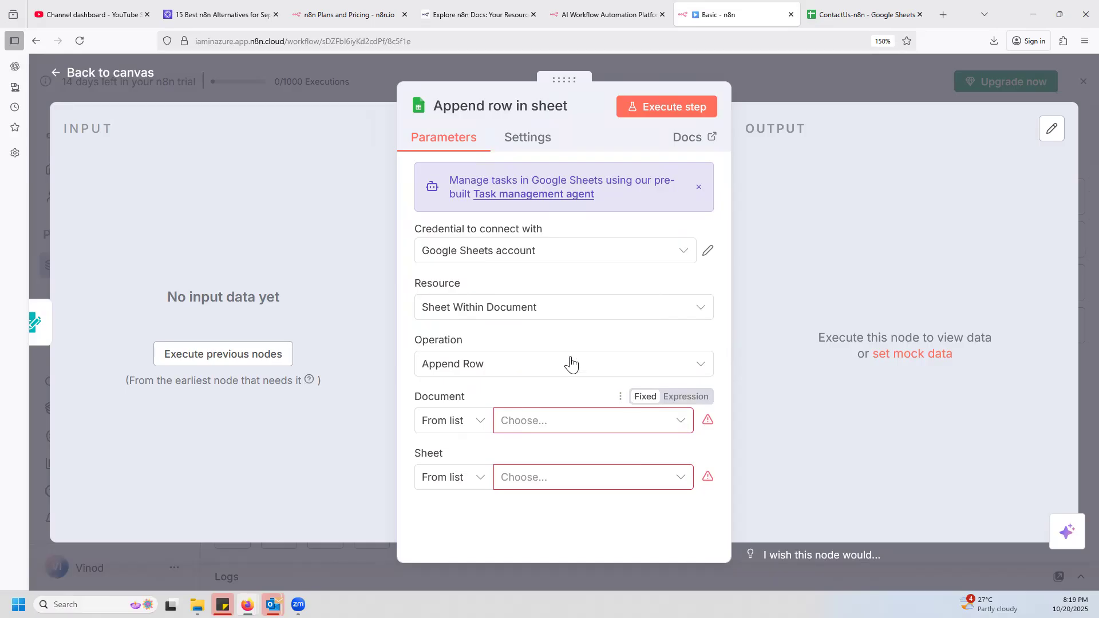
click(592, 310)
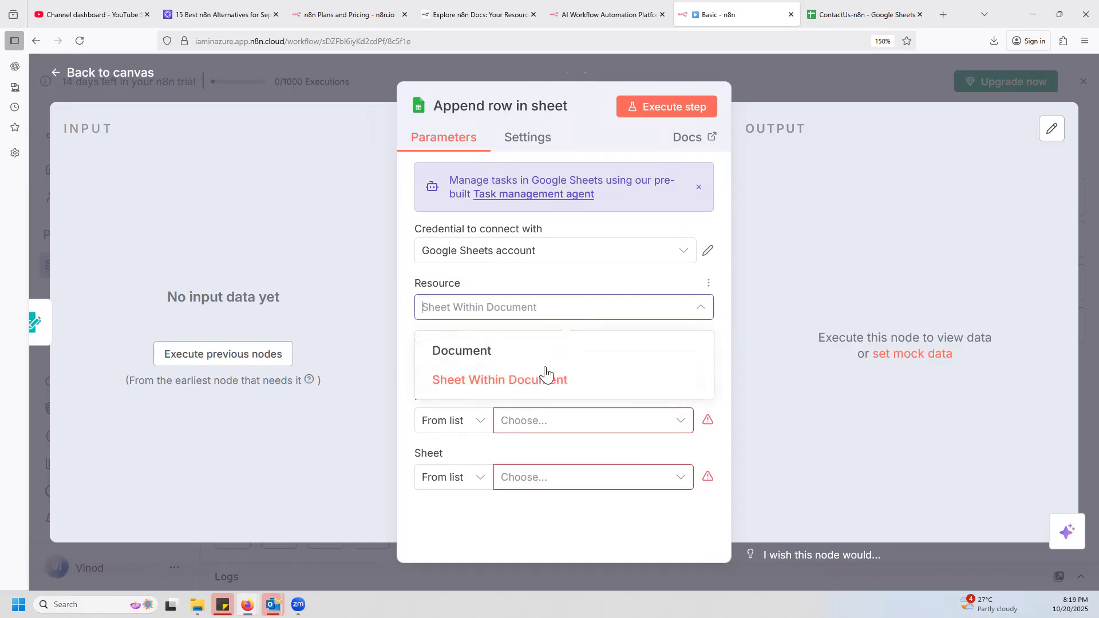
click(479, 445)
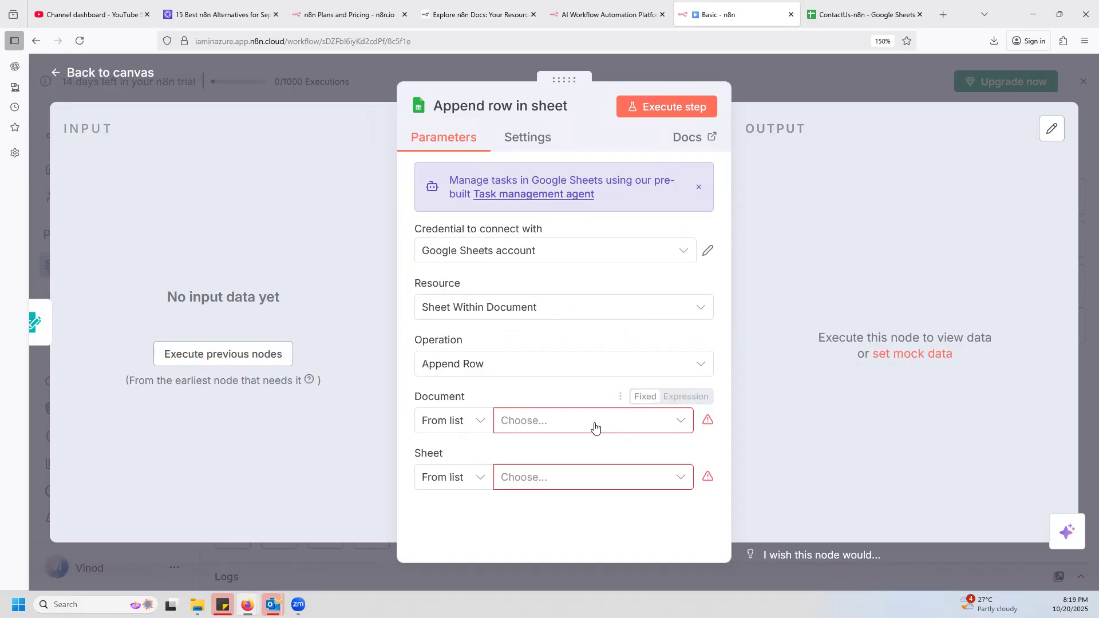
Choose ContactUs-n8n as the node's document and Clients Details as its sheet.
click(678, 425)
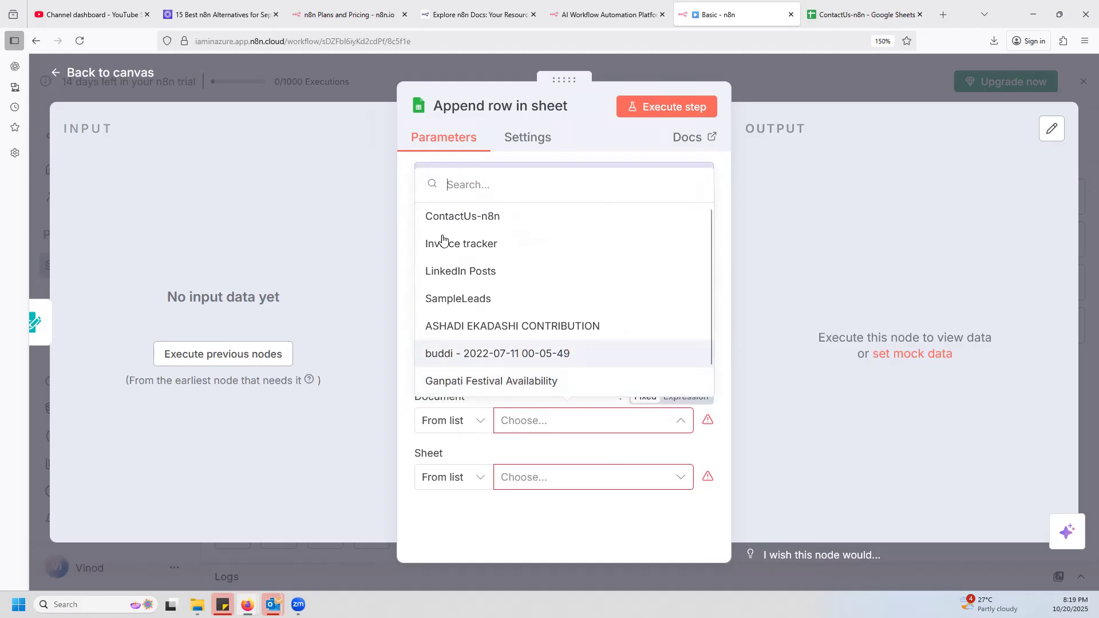
click(470, 223)
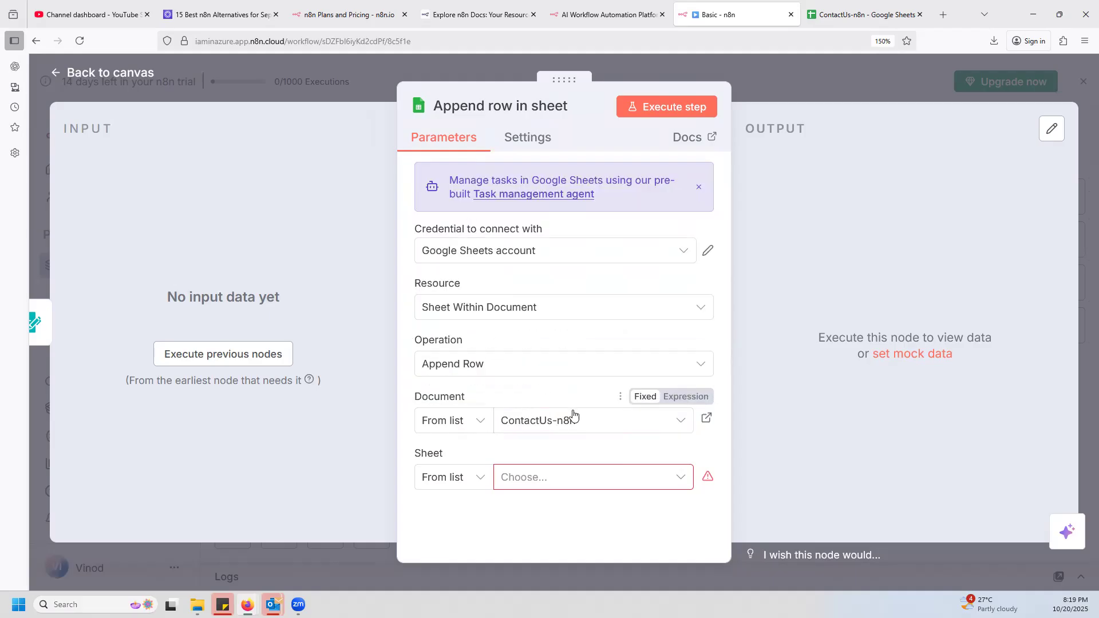
click(682, 479)
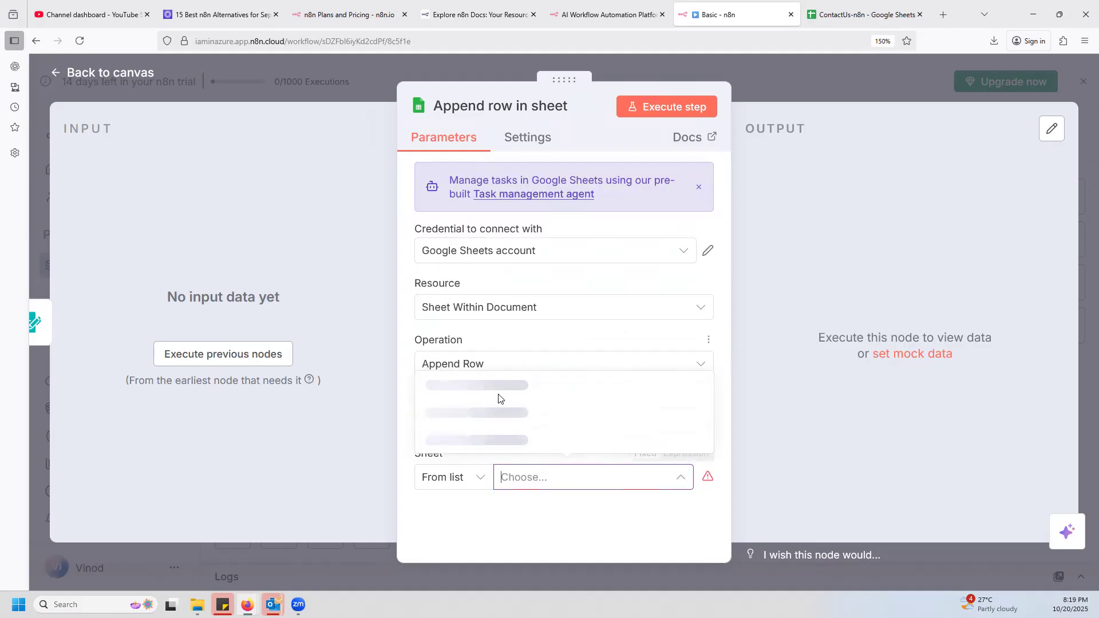
click(468, 447)
Set the node's mapping column mode to Map Automatically.
scroll(624, 409, down, 2)
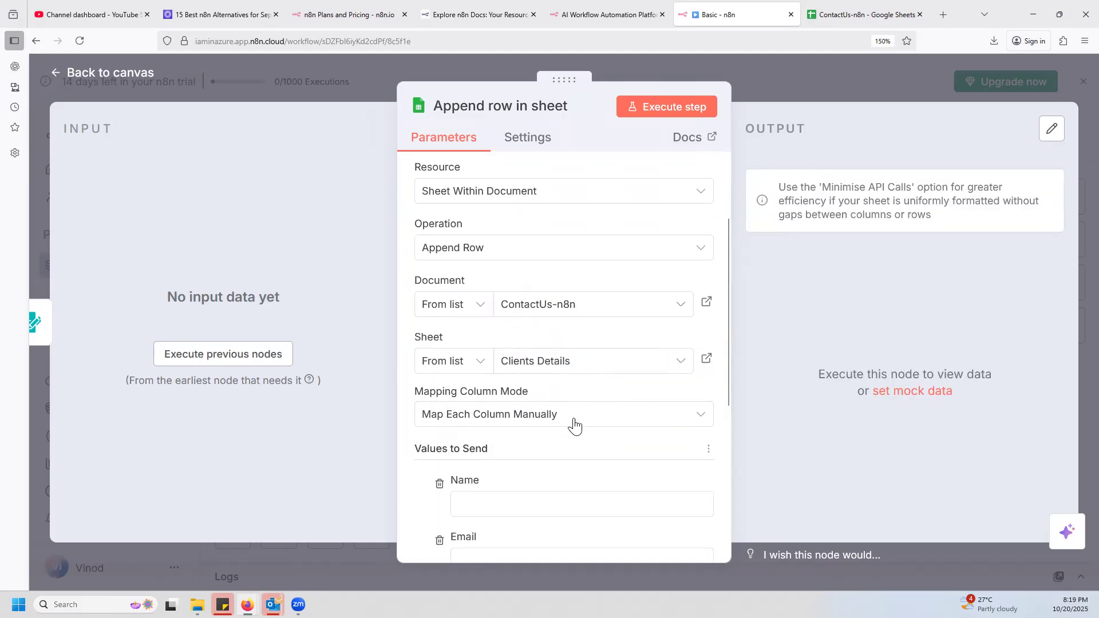
click(701, 422)
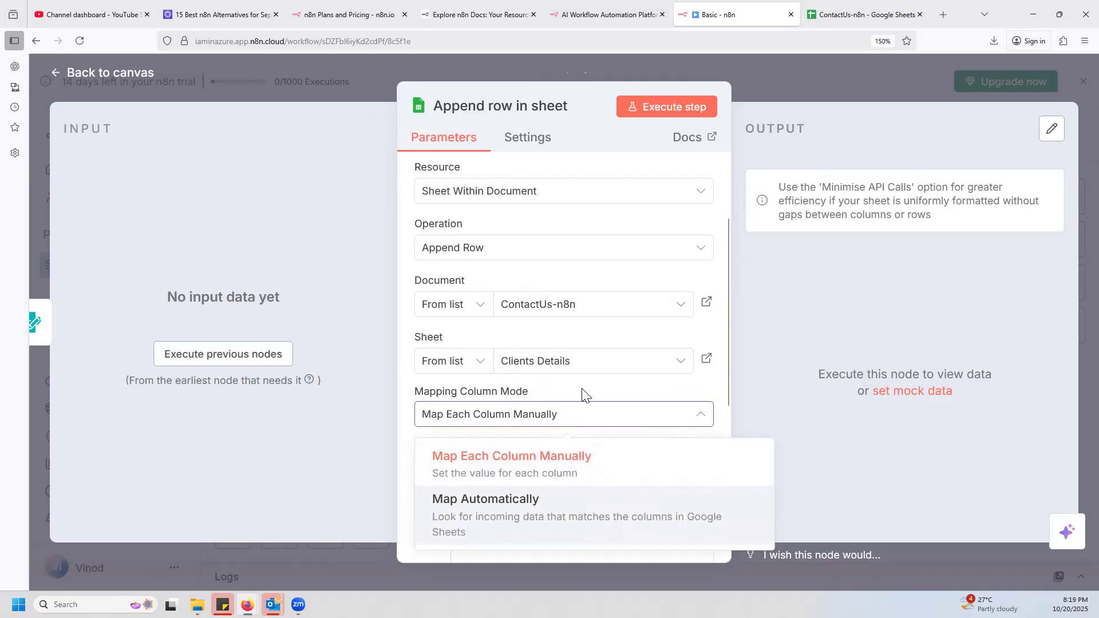
click(573, 504)
scroll(552, 389, down, 1)
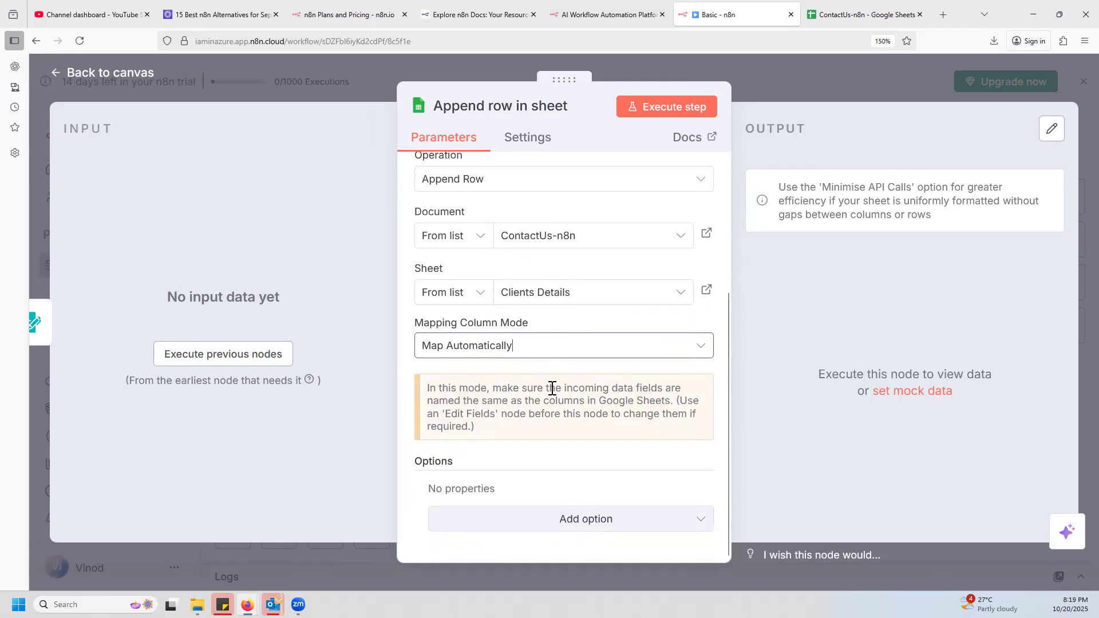
click(702, 350)
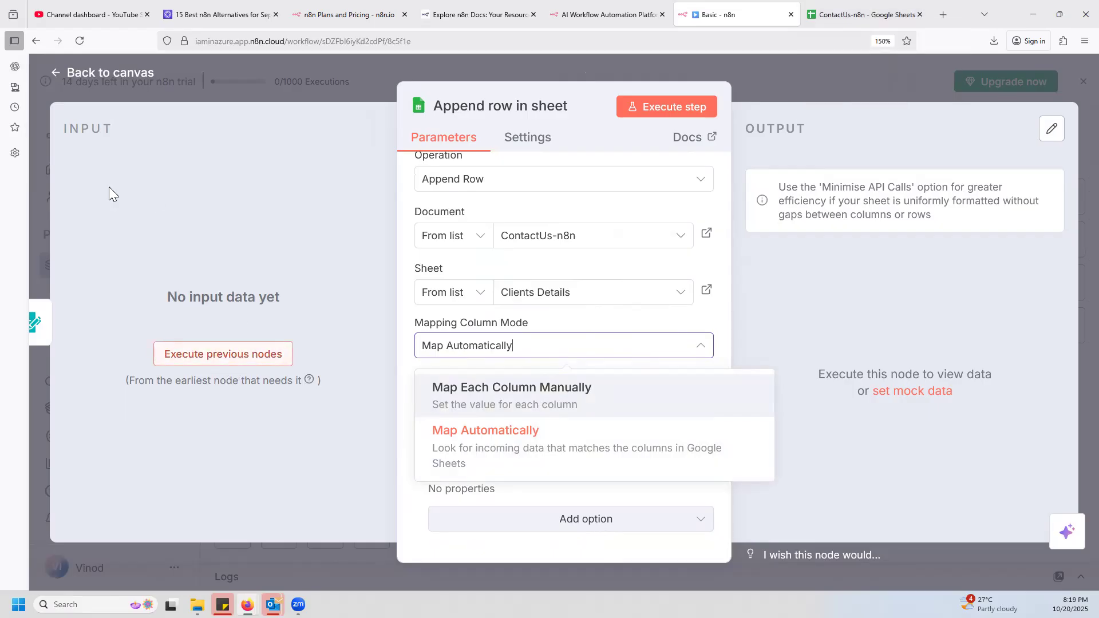
click(196, 386)
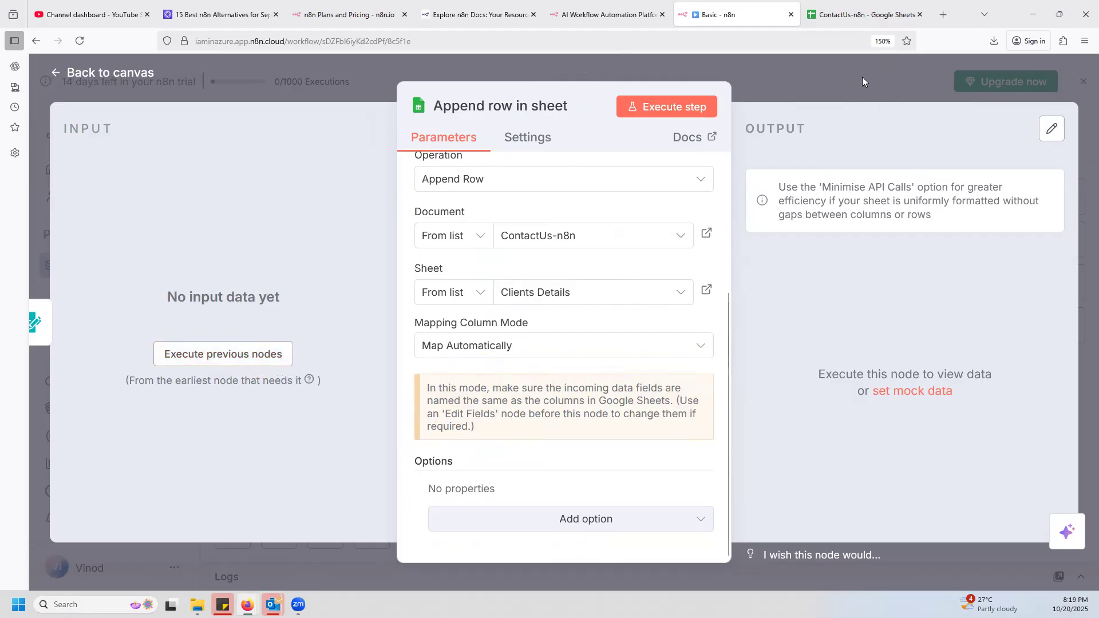
Execute the previous nodes to supply input data to the Append row in sheet node.
click(227, 353)
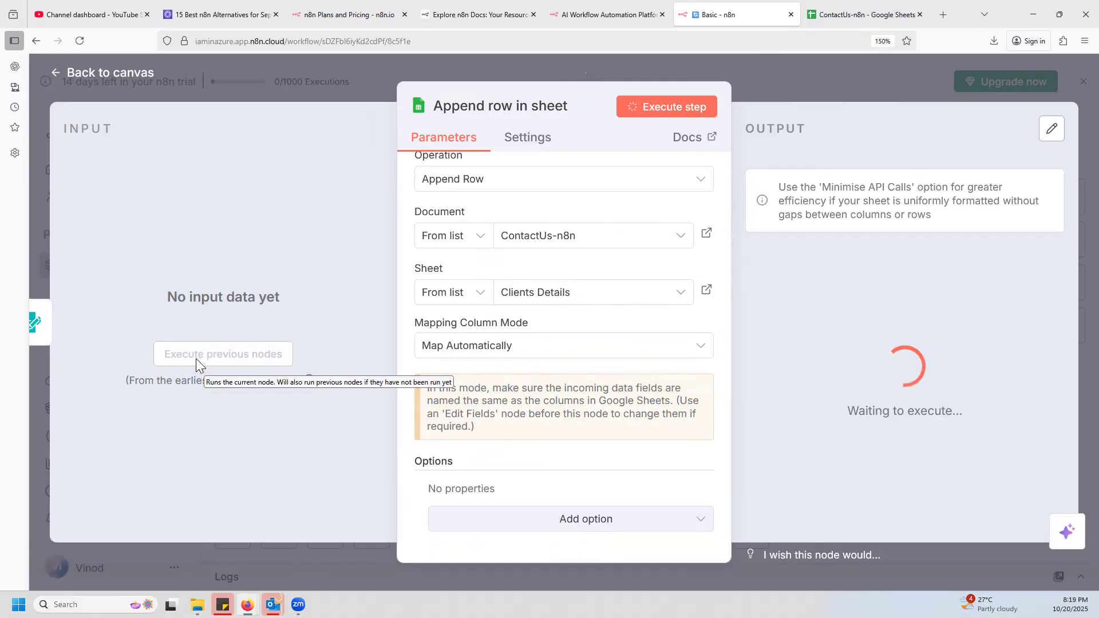
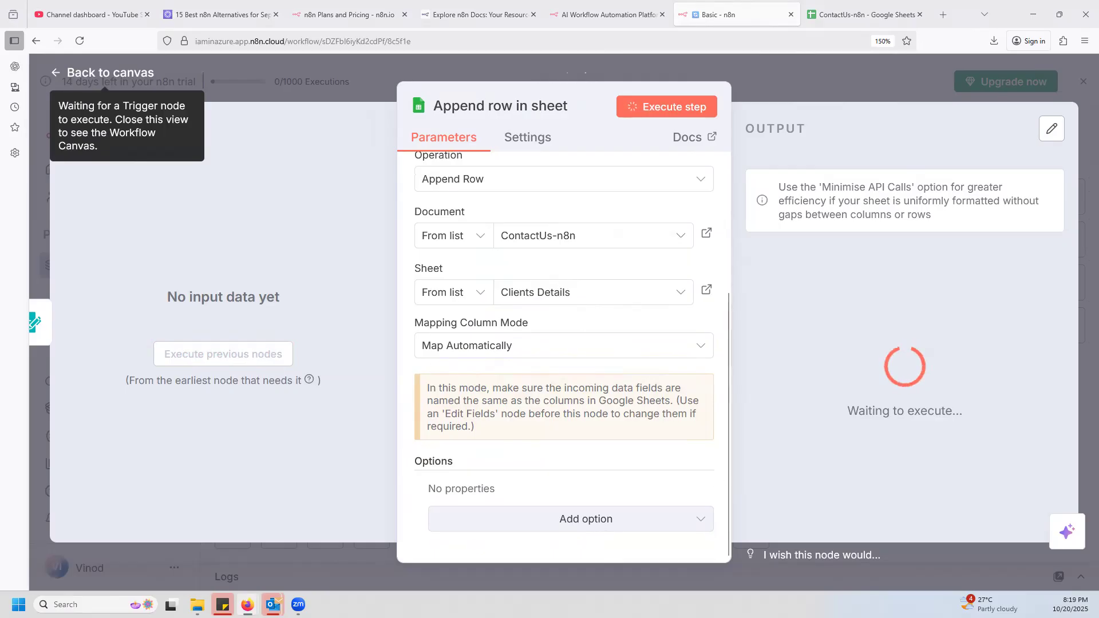
Enter "random" as the Name and a sample email address in the Contact Us test form.
click(413, 388)
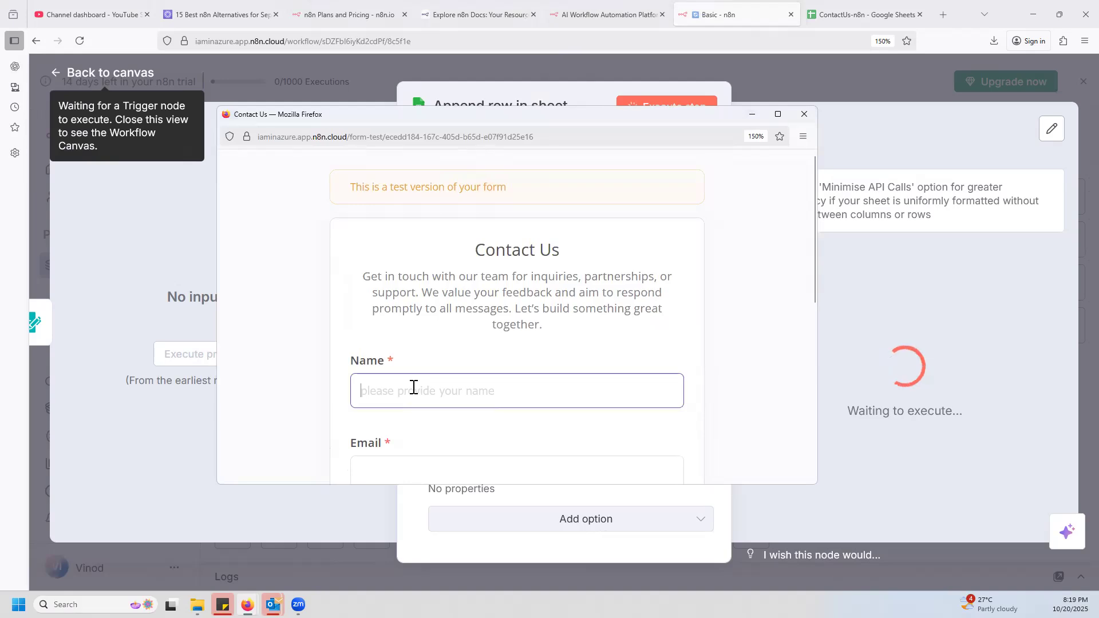
text(random)
scroll(441, 376, down, 4)
click(395, 213)
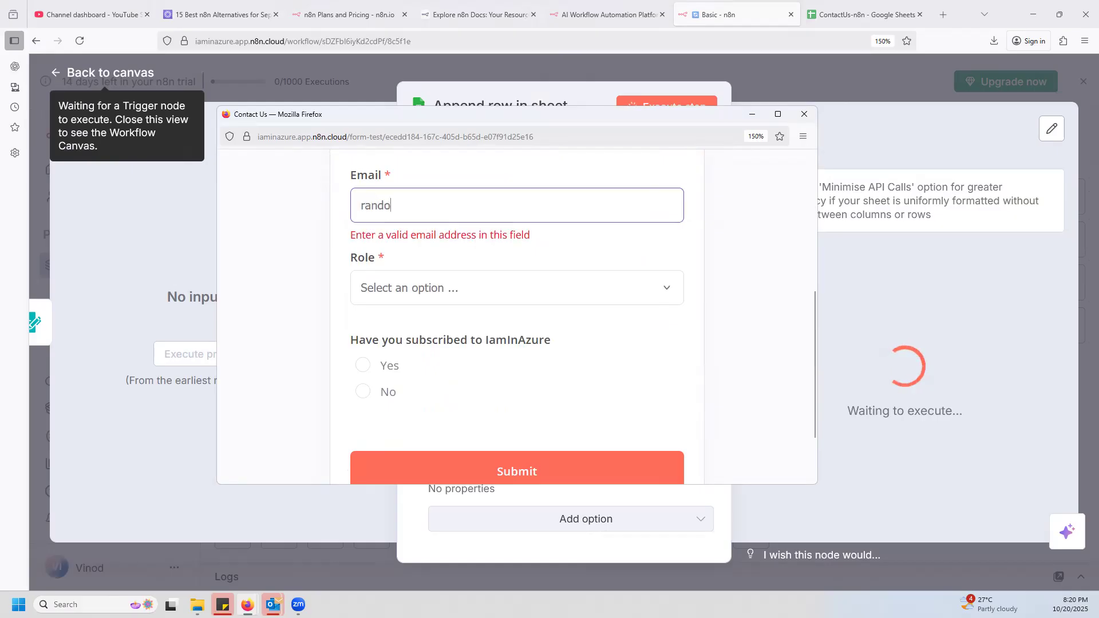
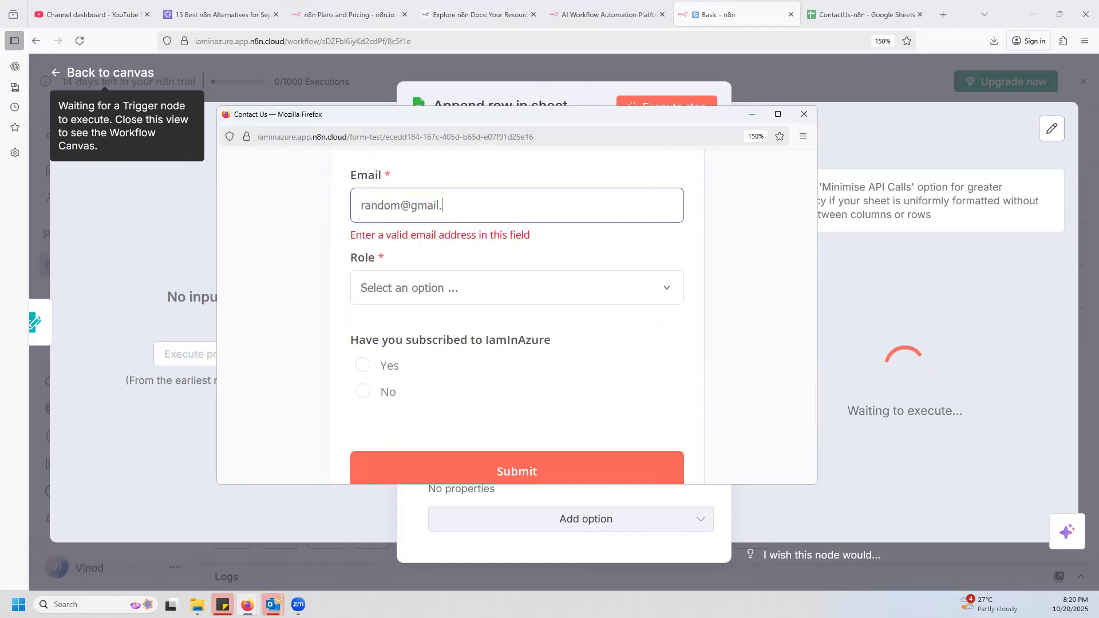
text(com)
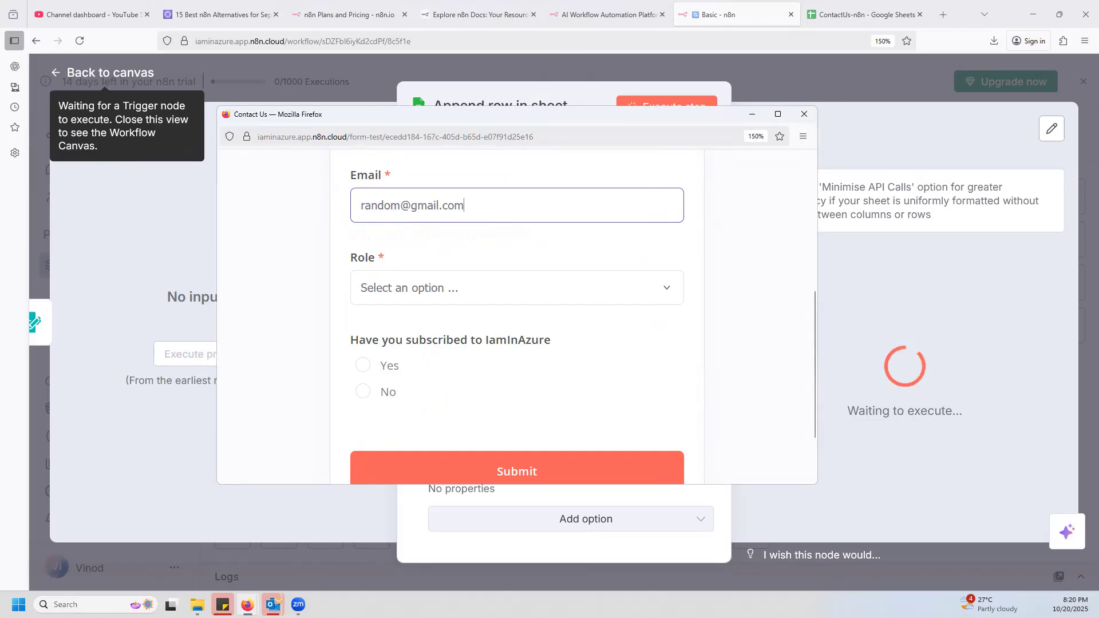
Choose Support Engineer as the Role and Yes for the IamInAzure subscription, and submit the test form, closing its window.
click(476, 296)
click(343, 295)
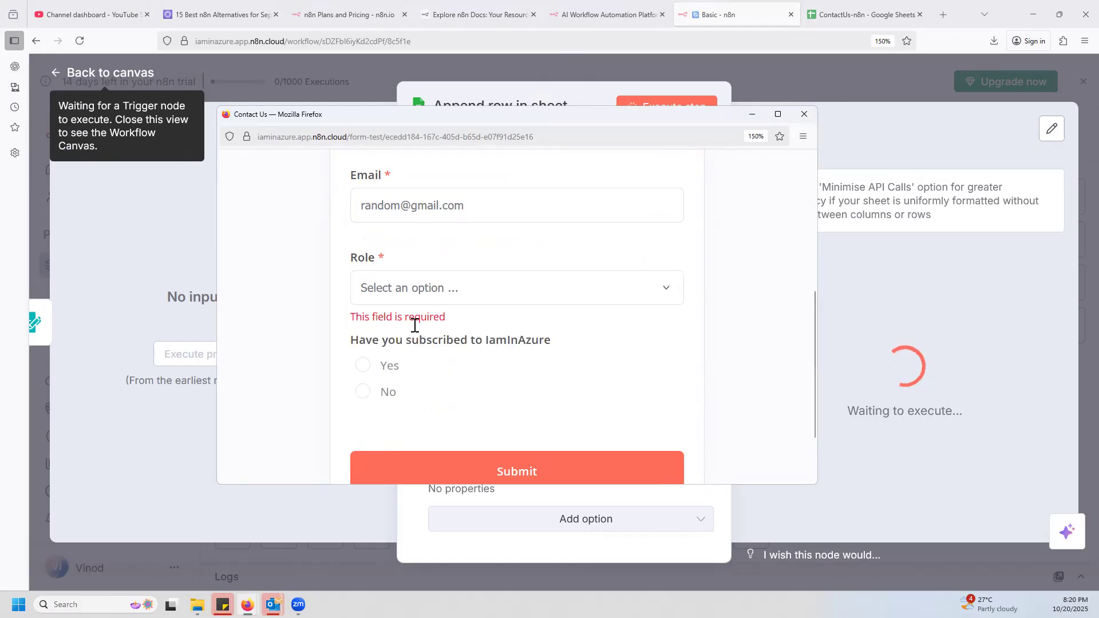
click(364, 366)
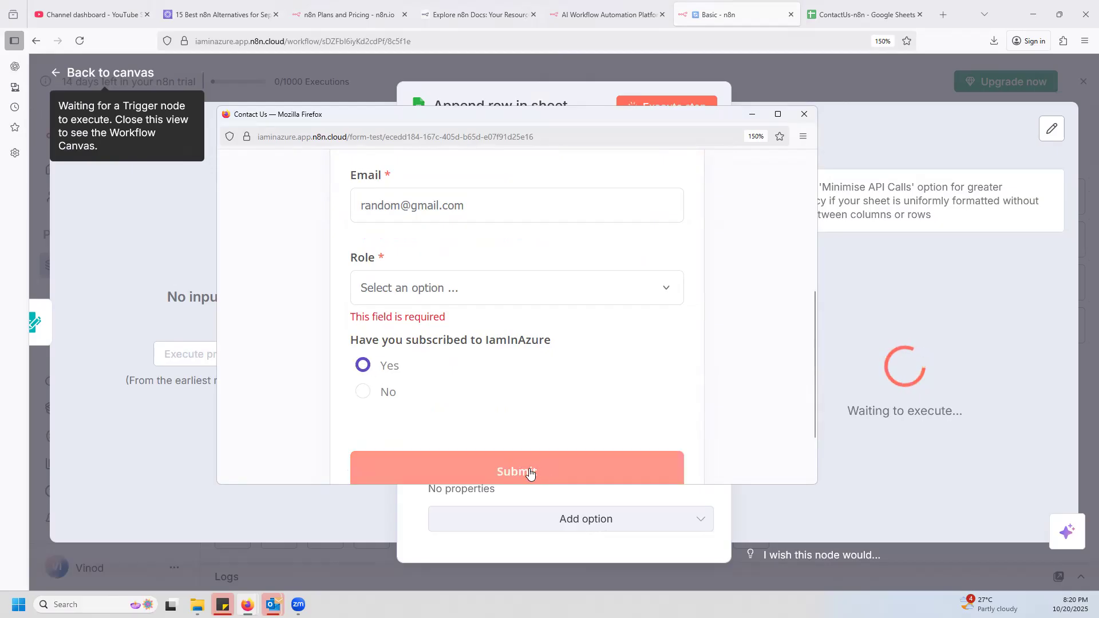
scroll(551, 400, down, 2)
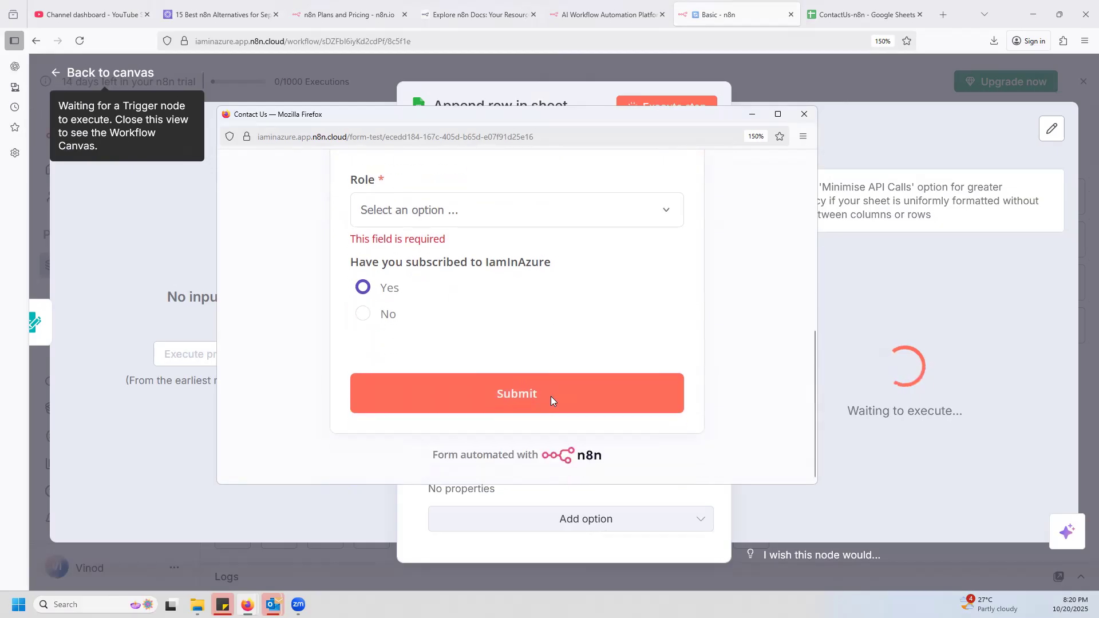
scroll(523, 373, up, 5)
click(429, 388)
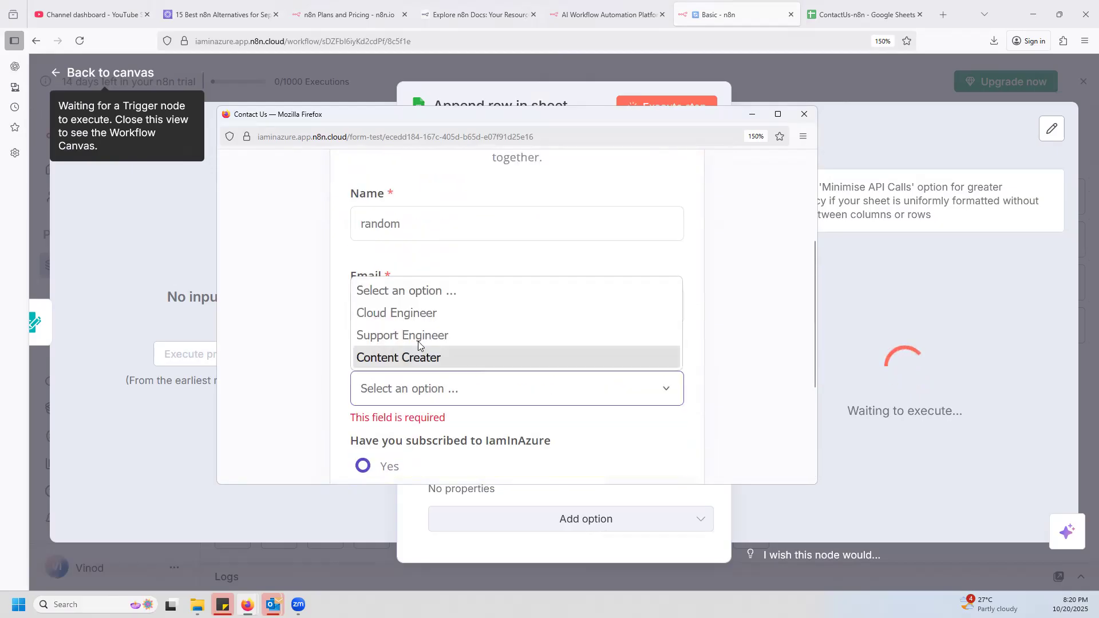
click(419, 337)
scroll(525, 462, down, 5)
click(522, 393)
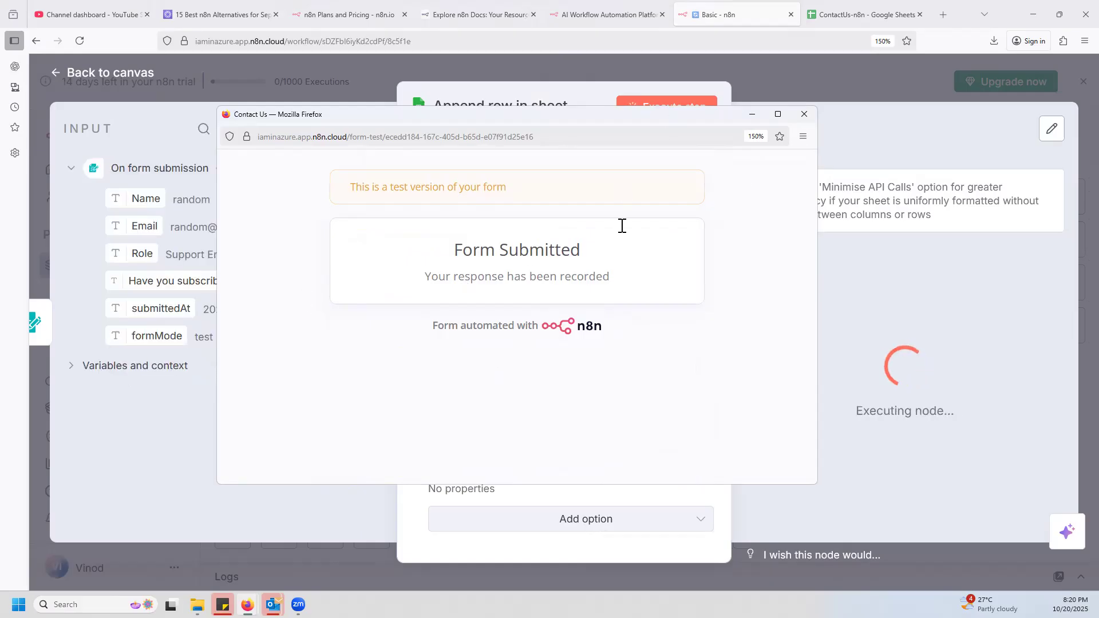
click(804, 114)
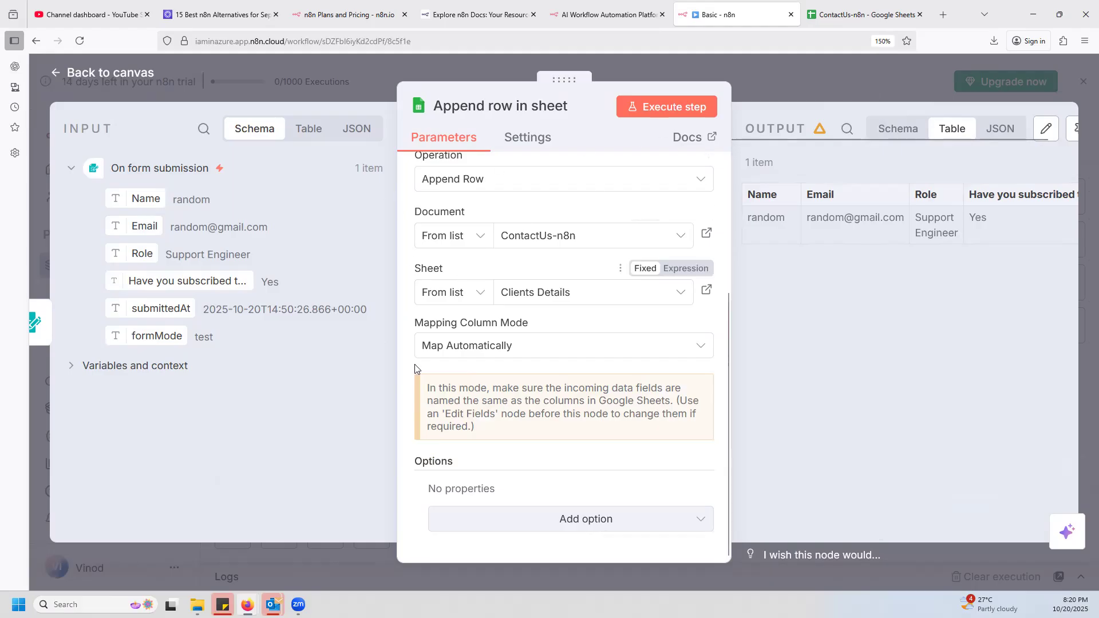
Set the Append row in sheet node's mapping column mode to Map Each Column Manually.
click(610, 354)
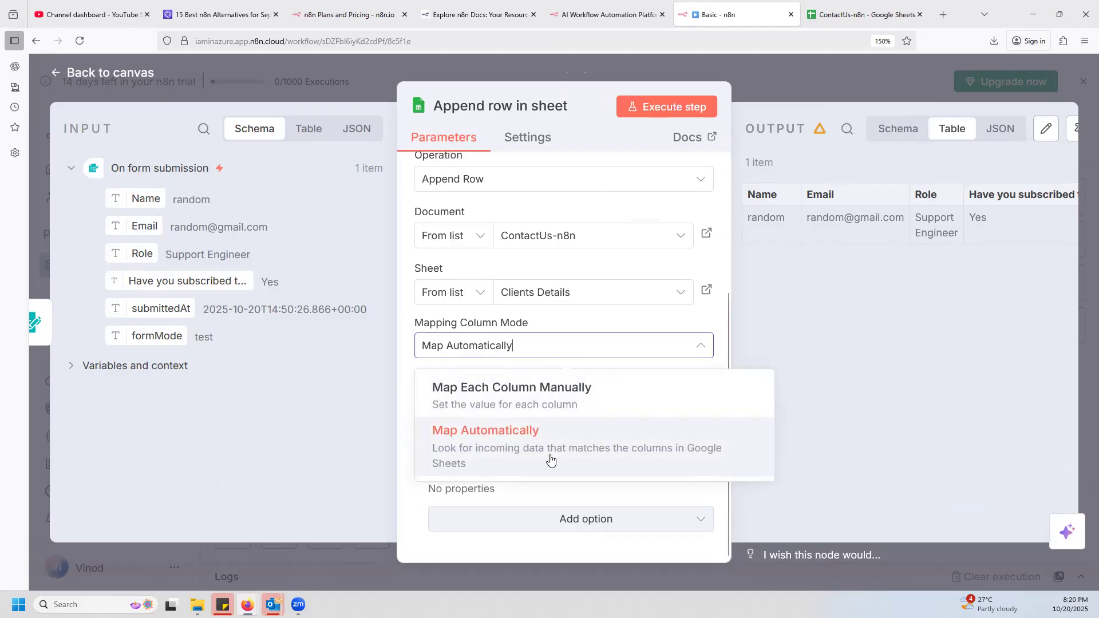
click(488, 393)
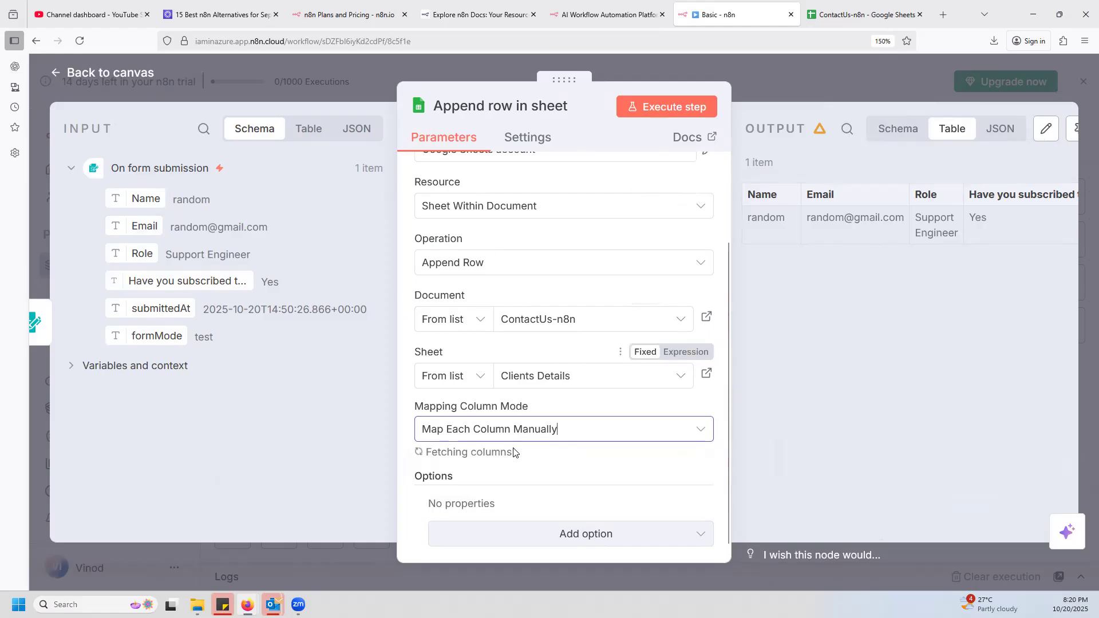
scroll(569, 454, down, 8)
scroll(564, 360, up, 2)
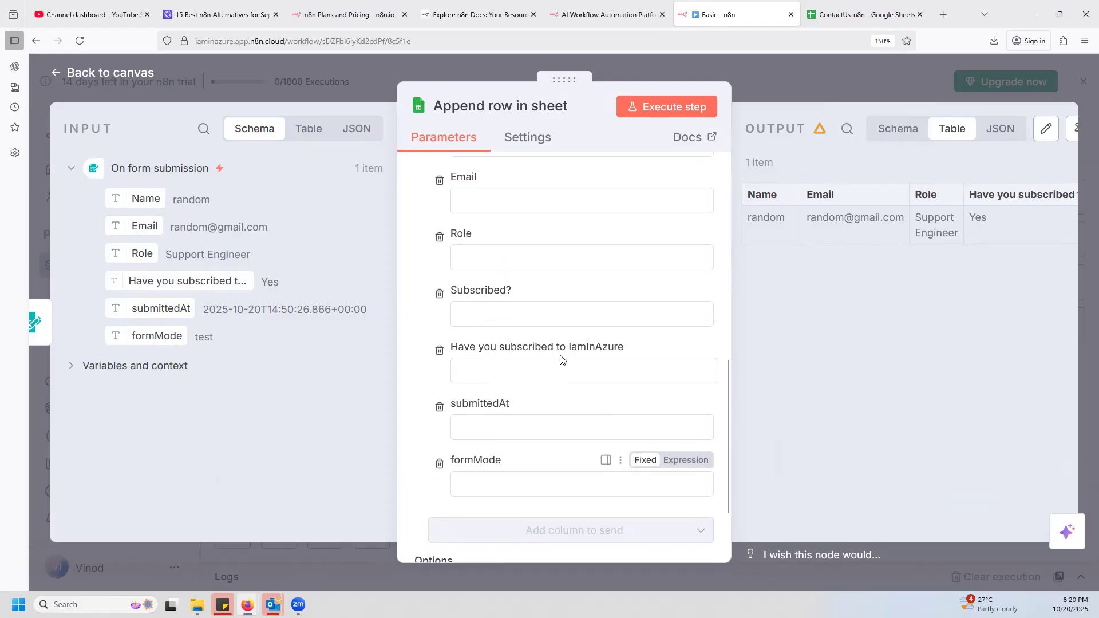
scroll(535, 365, up, 2)
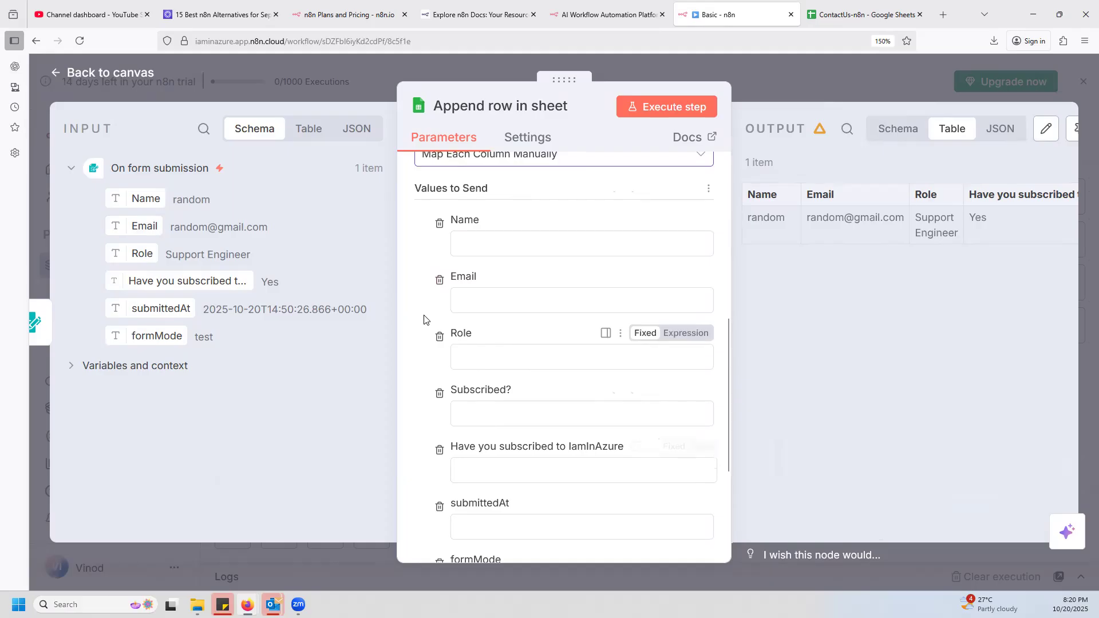
scroll(436, 324, up, 4)
scroll(533, 405, down, 6)
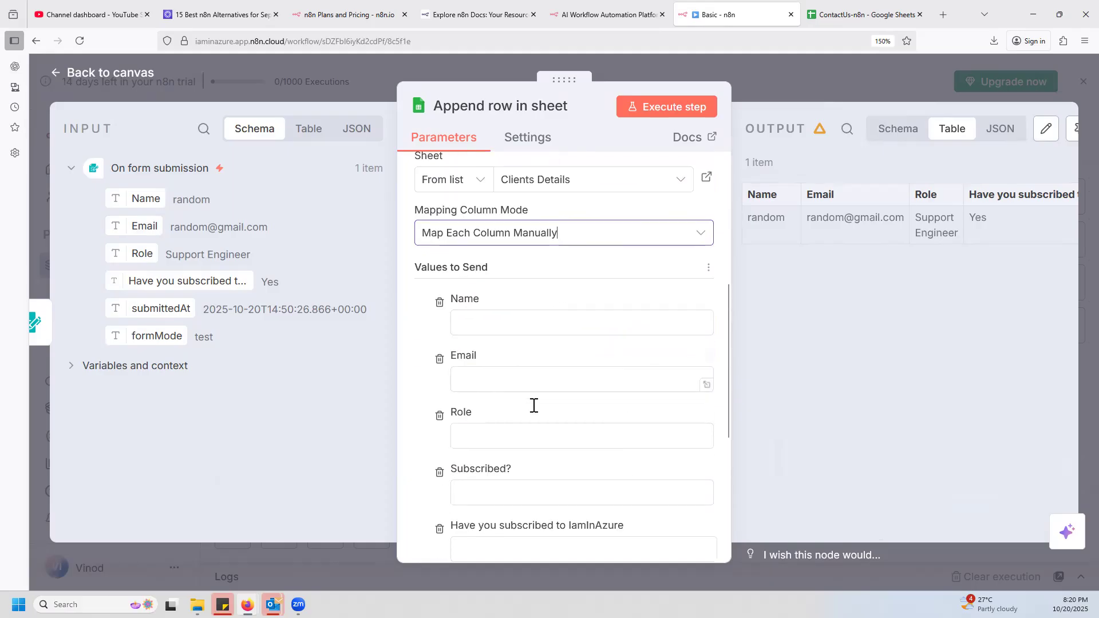
scroll(524, 399, up, 4)
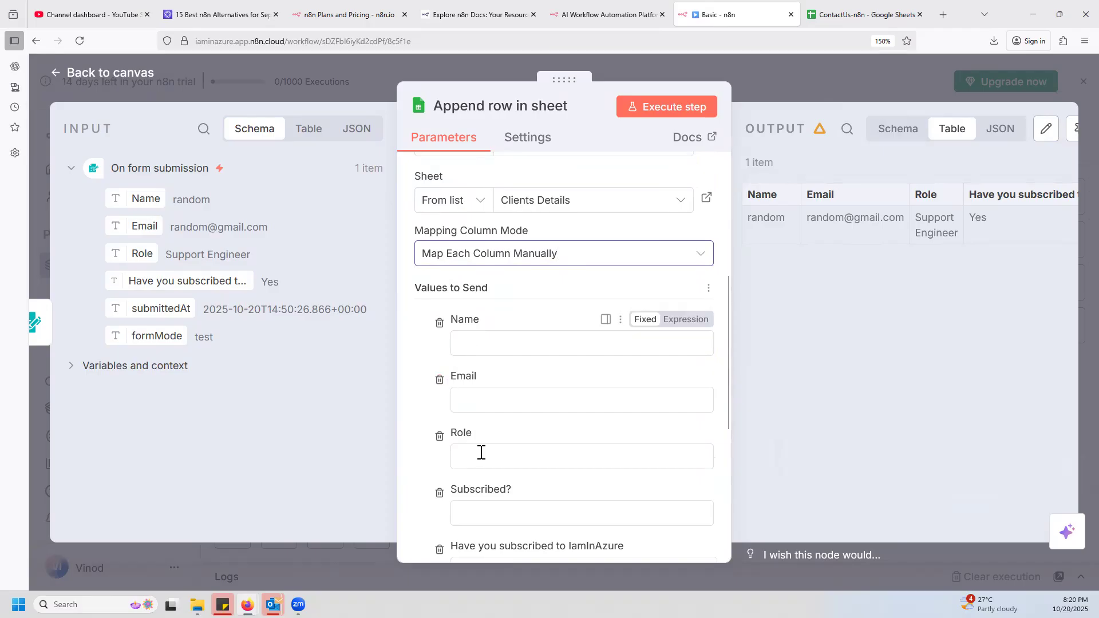
Remove the Have you subscribed to IamInAzure, submittedAt and formMode columns from the values to send.
scroll(481, 451, down, 2)
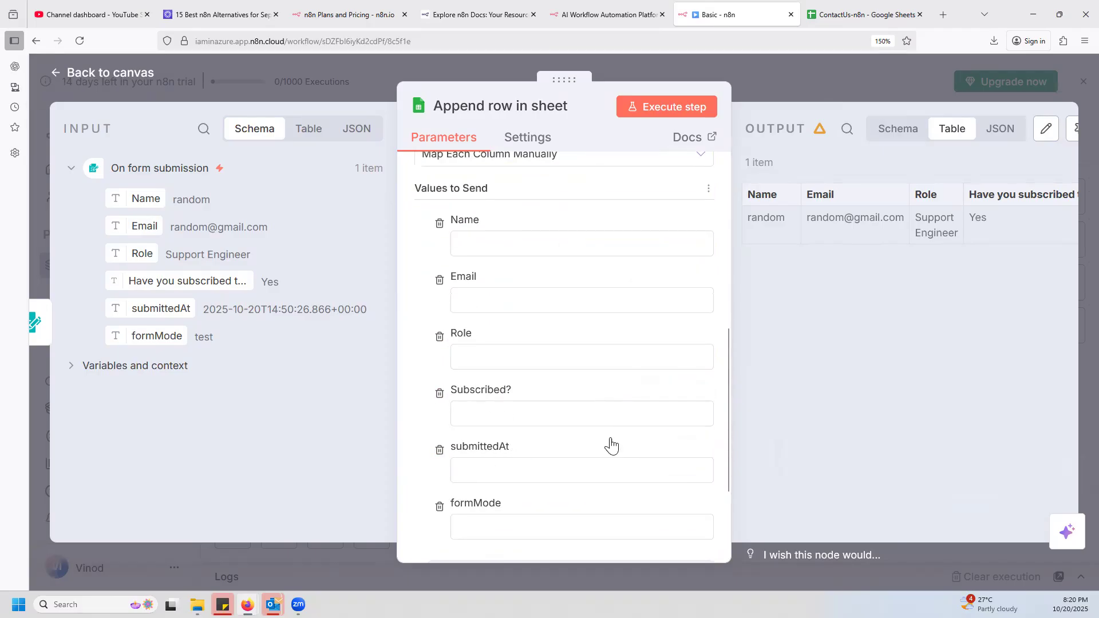
click(440, 451)
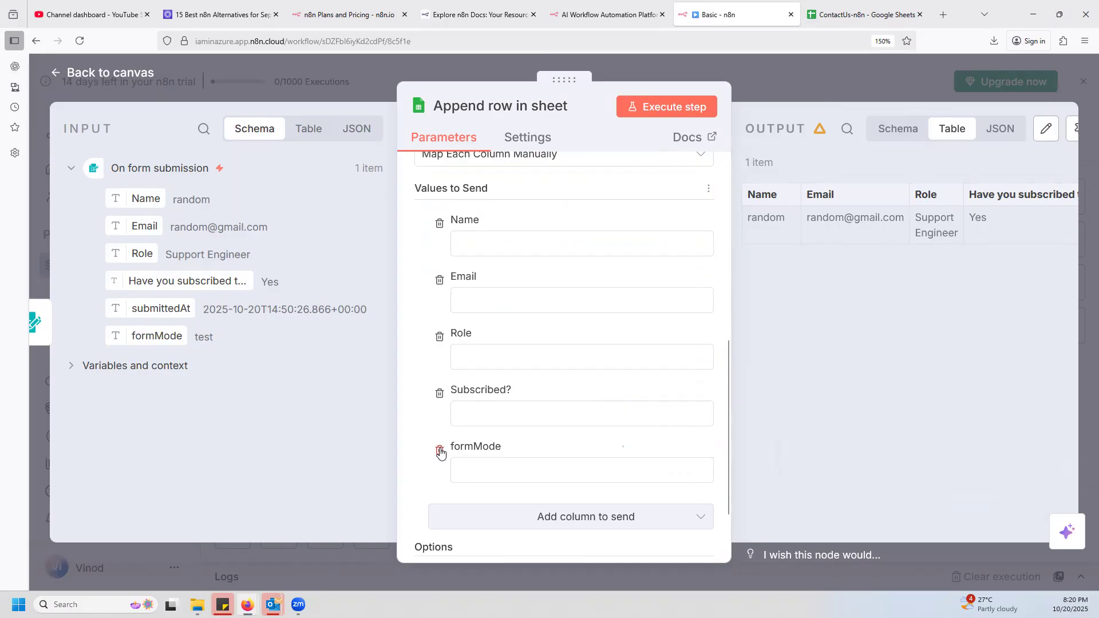
click(440, 450)
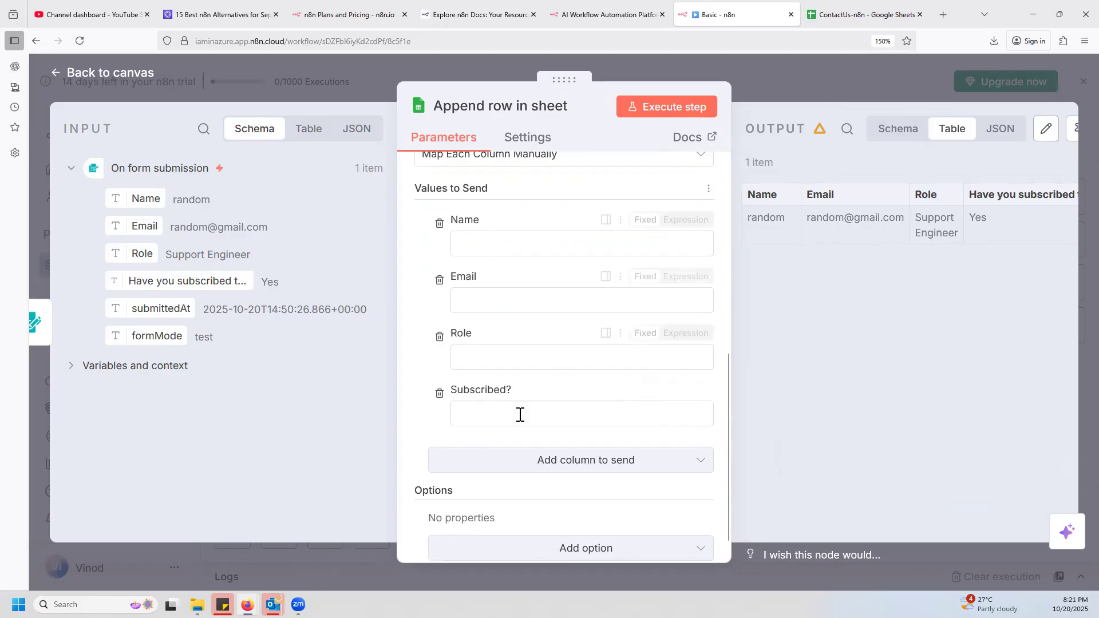
Map the form submission's Name field to the Name column, giving the expression {{ $json.Name }}.
click(484, 245)
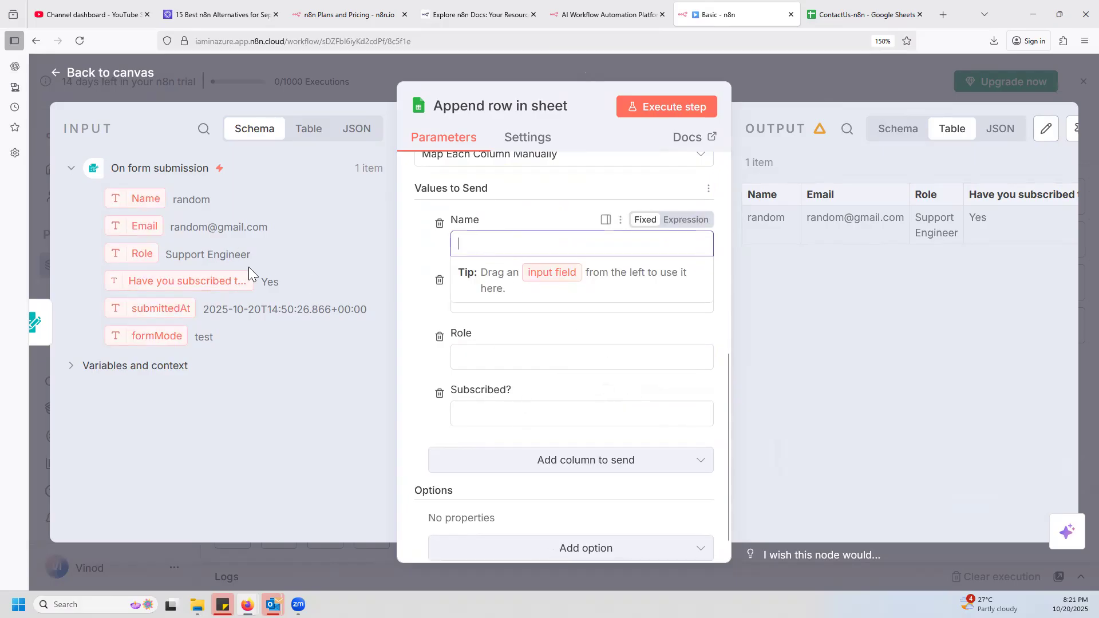
click(361, 399)
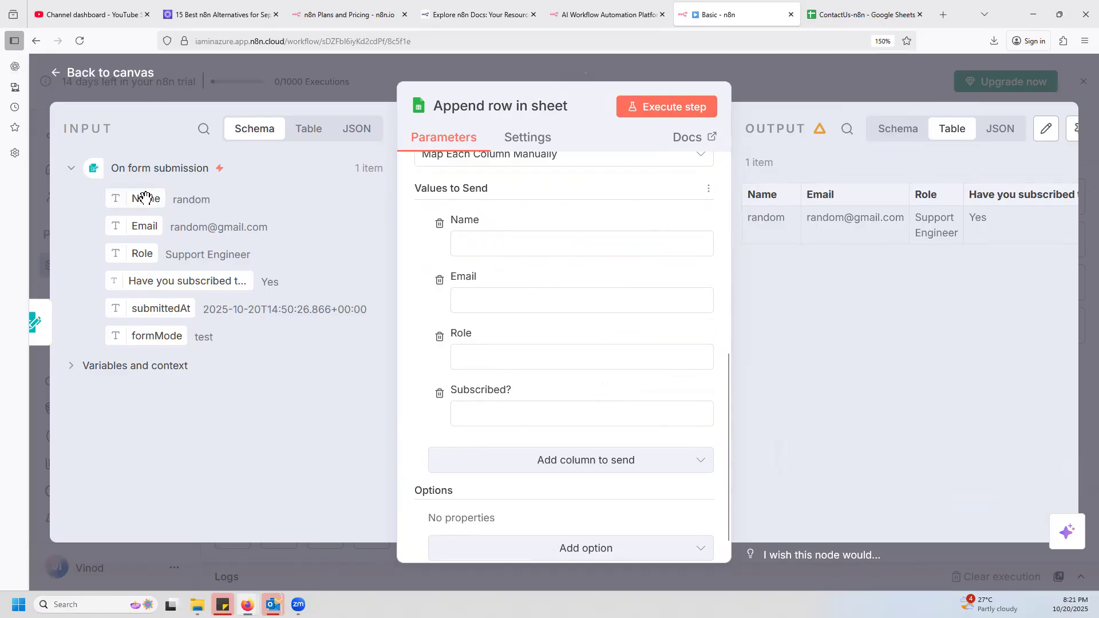
drag(143, 201, 547, 246)
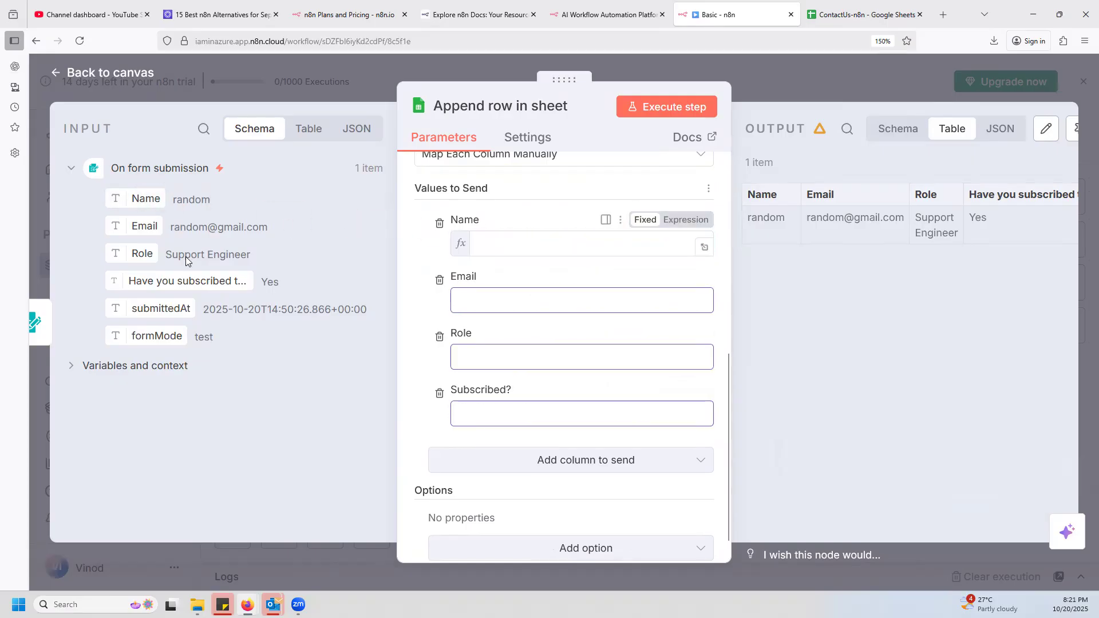
click(137, 228)
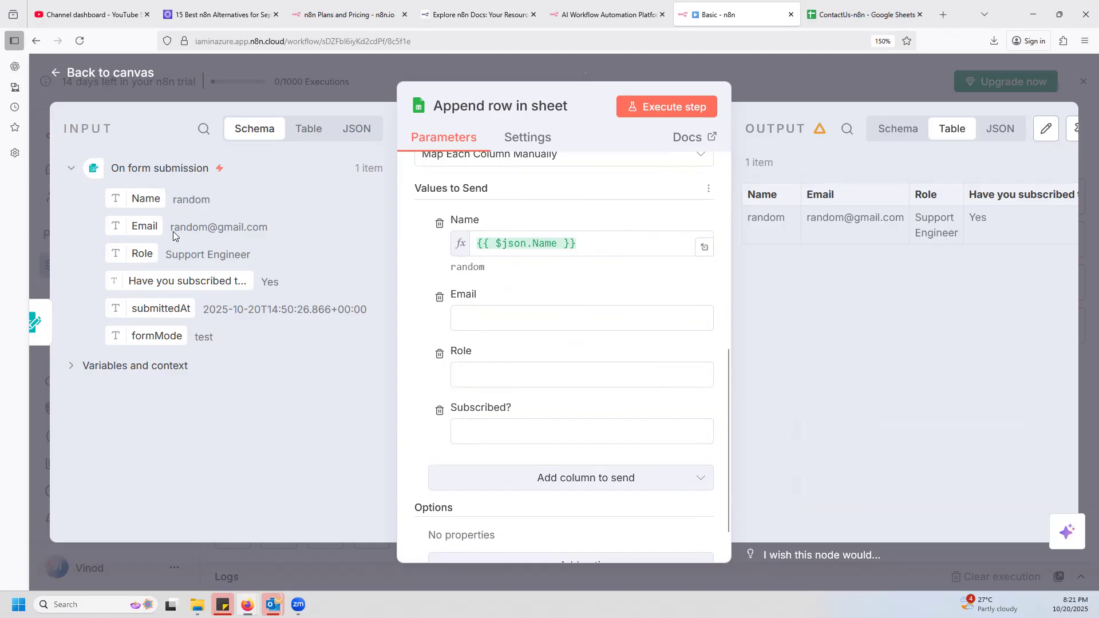
double_click(545, 245)
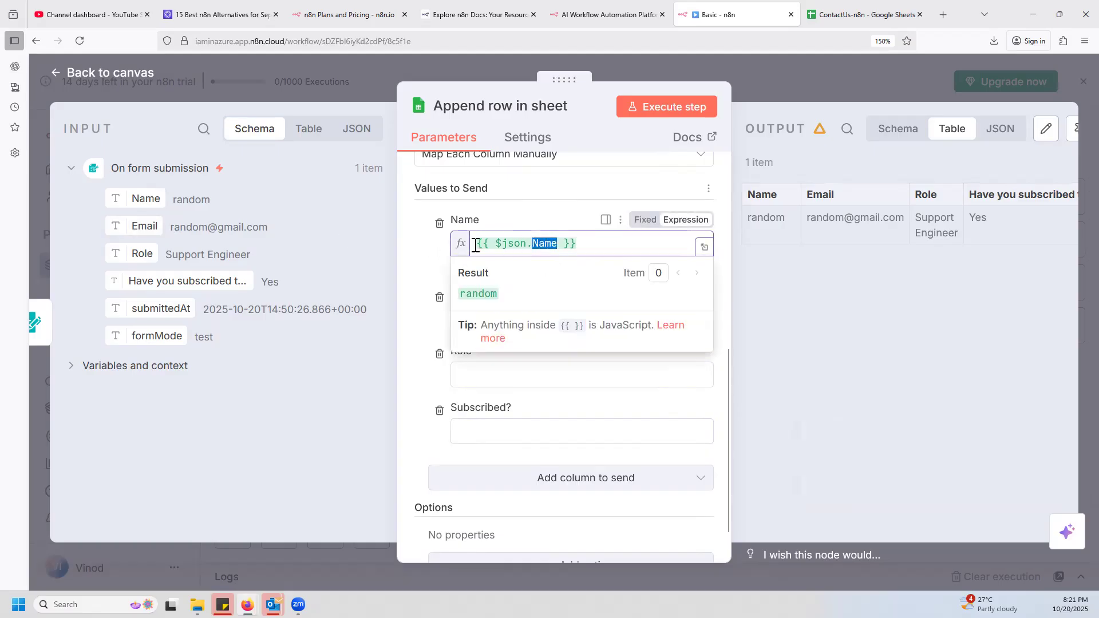
click(431, 252)
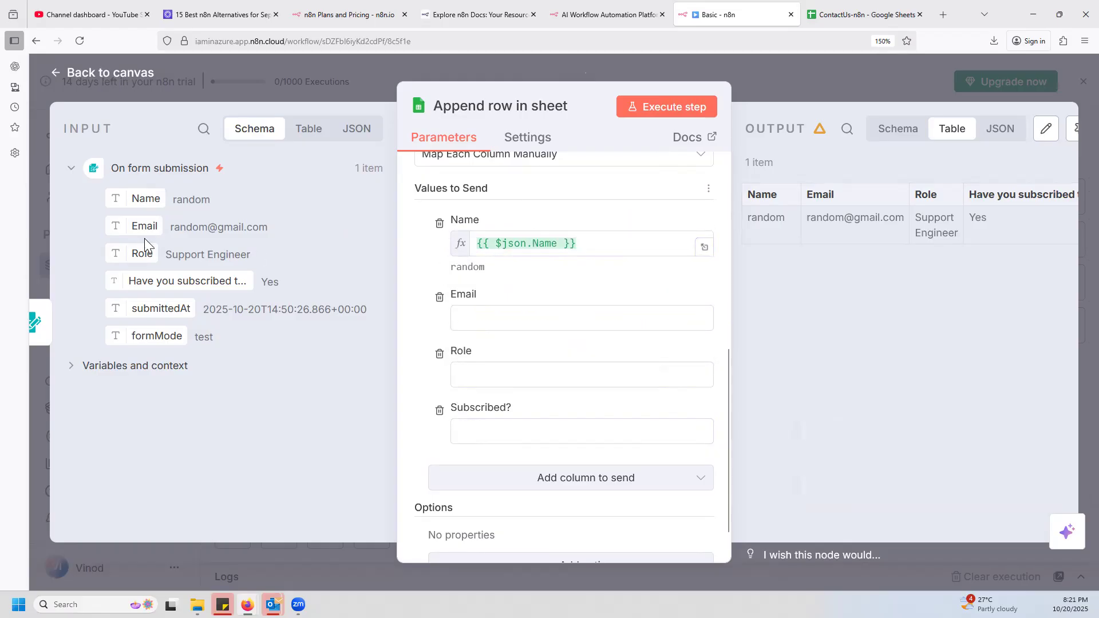
Map the form's Email and Role fields to their matching columns and Have you subscribed to IamInAzure to the Subscribed? column.
drag(143, 229, 528, 319)
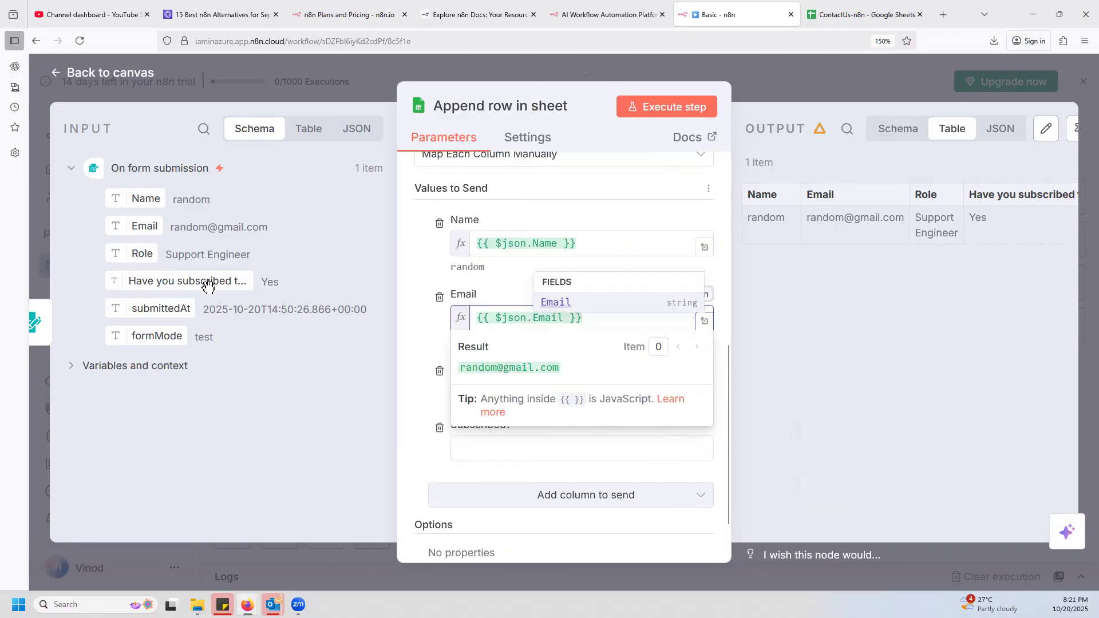
click(415, 323)
drag(143, 254, 490, 397)
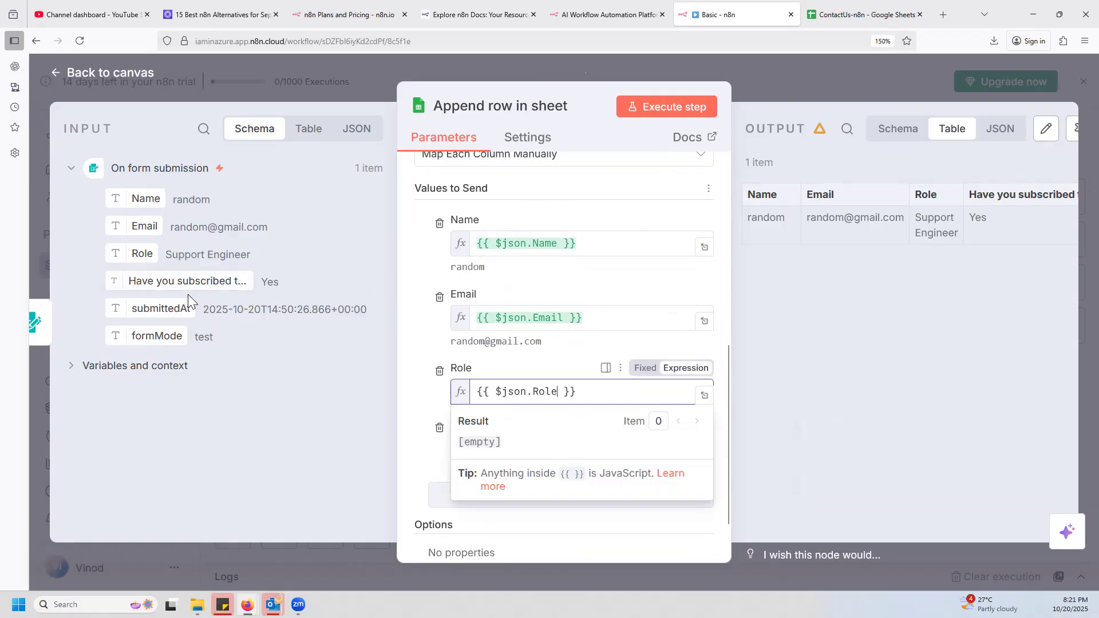
drag(163, 282, 527, 467)
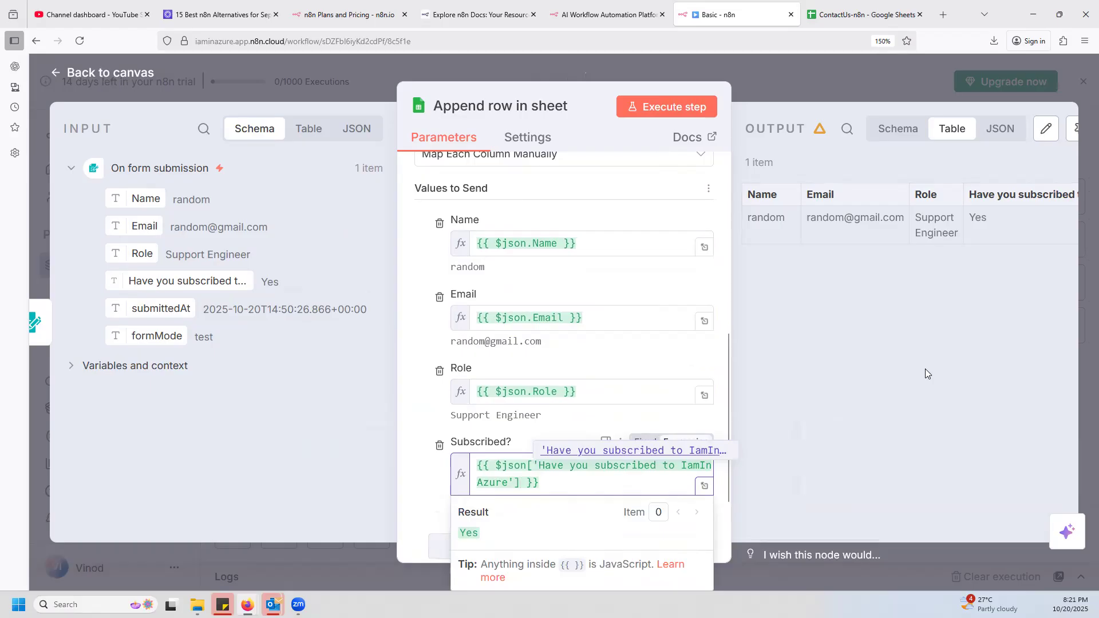
click(822, 328)
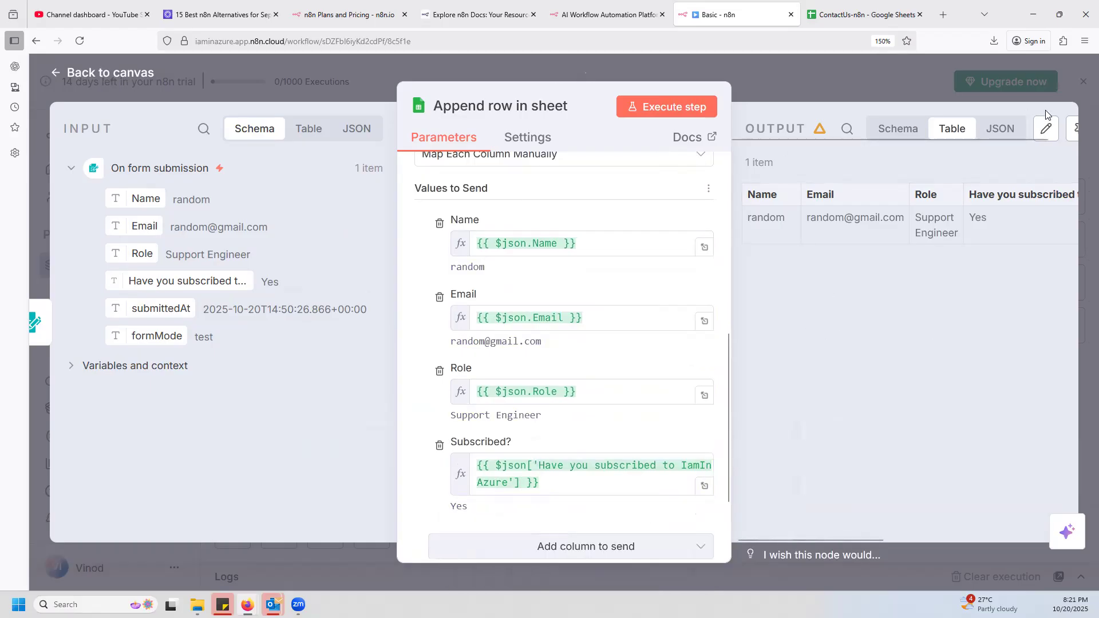
Return to the canvas, save the Basic workflow and execute it.
click(817, 84)
mouse_move(766, 396)
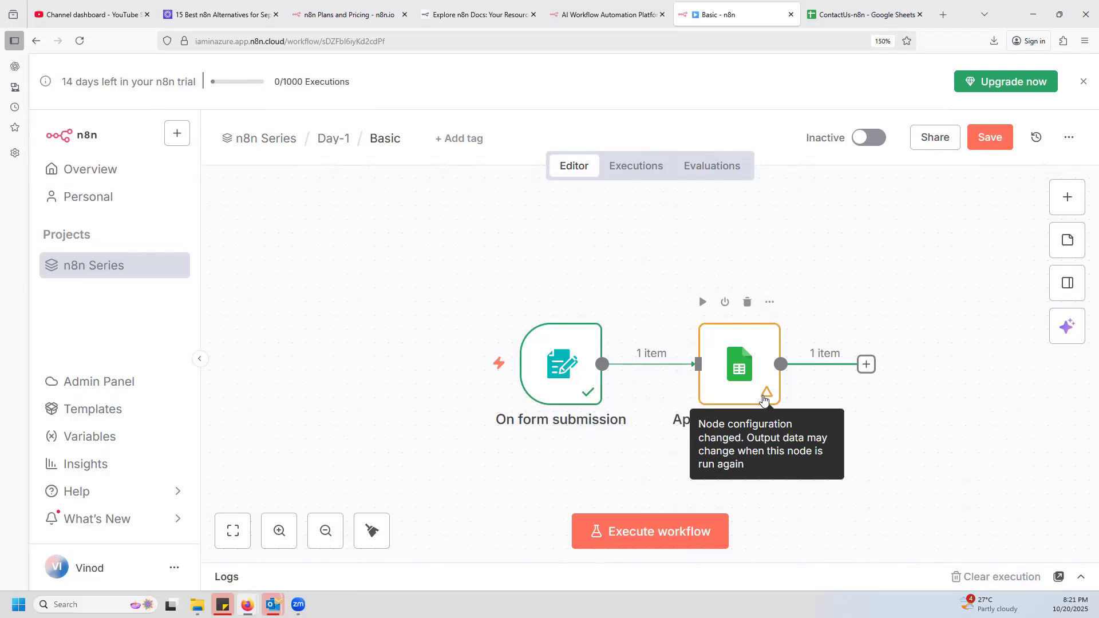
click(1000, 143)
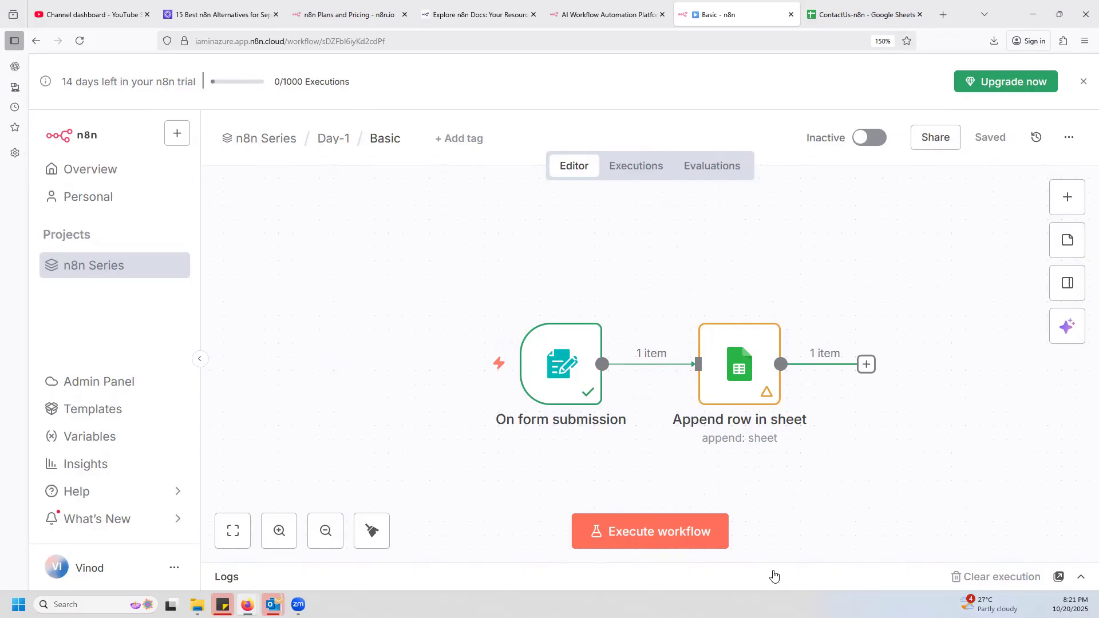
click(677, 535)
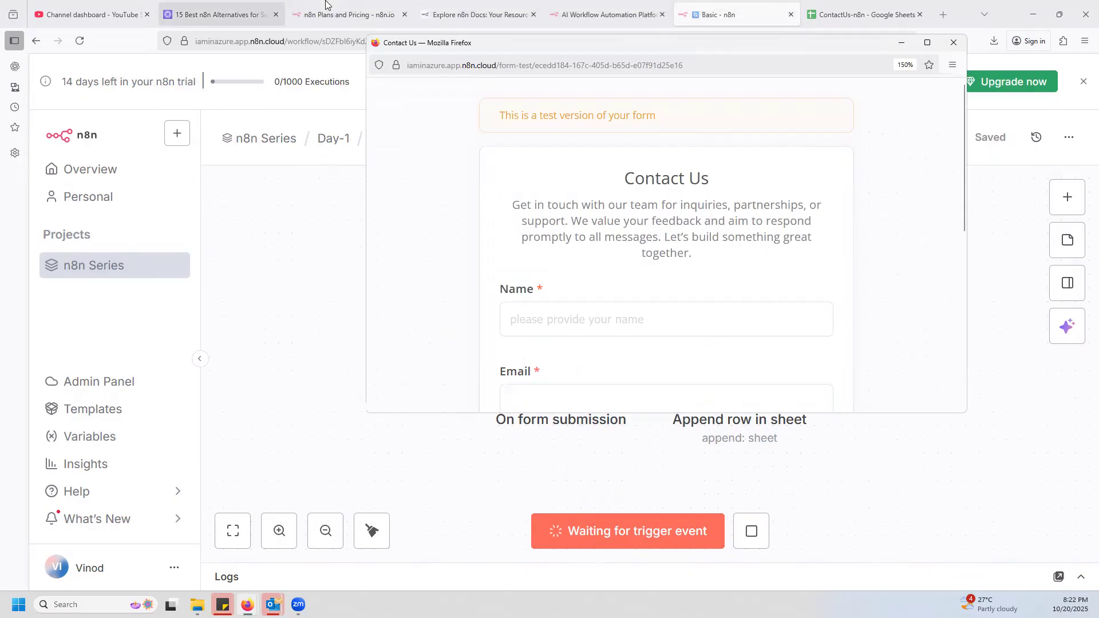
Fill in a new sample name starting with "n8n" and a matching sample email address in the Contact Us test form.
click(519, 368)
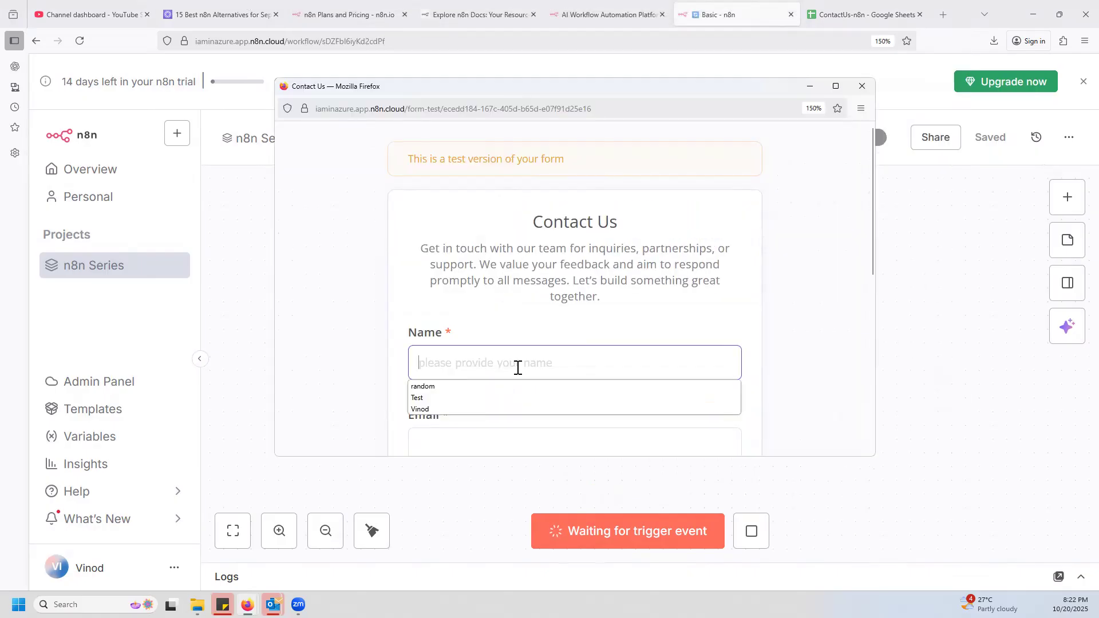
text(n8nworkflow)
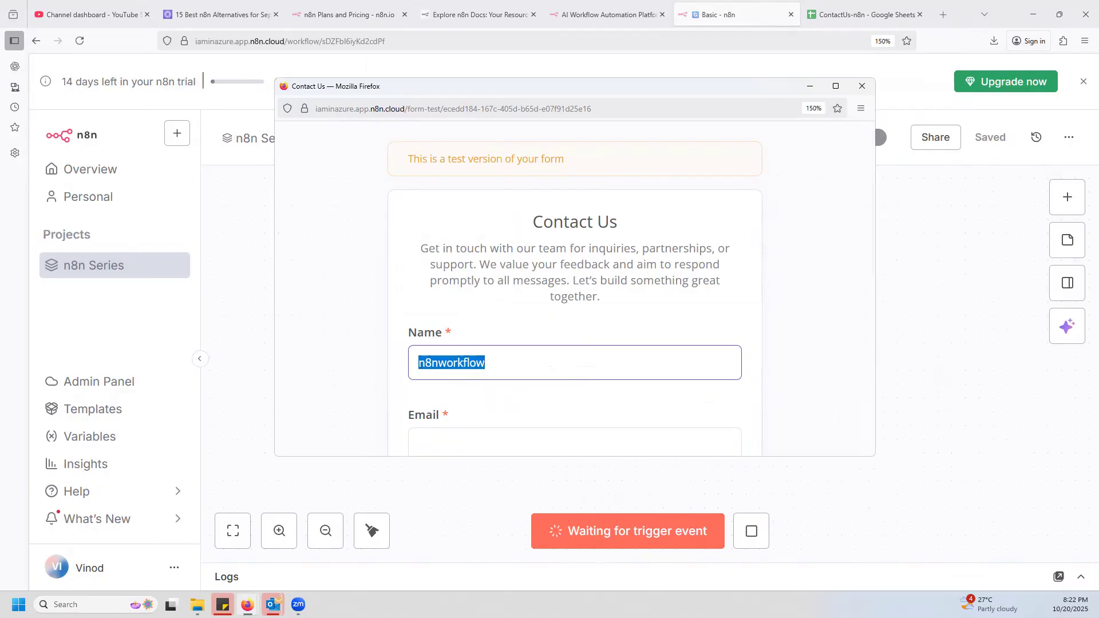
scroll(479, 392, down, 2)
click(449, 354)
Select a role, answer the IamInAzure subscription question, and submit the Contact Us test form.
scroll(487, 320, down, 4)
click(540, 260)
click(450, 313)
click(419, 338)
click(587, 444)
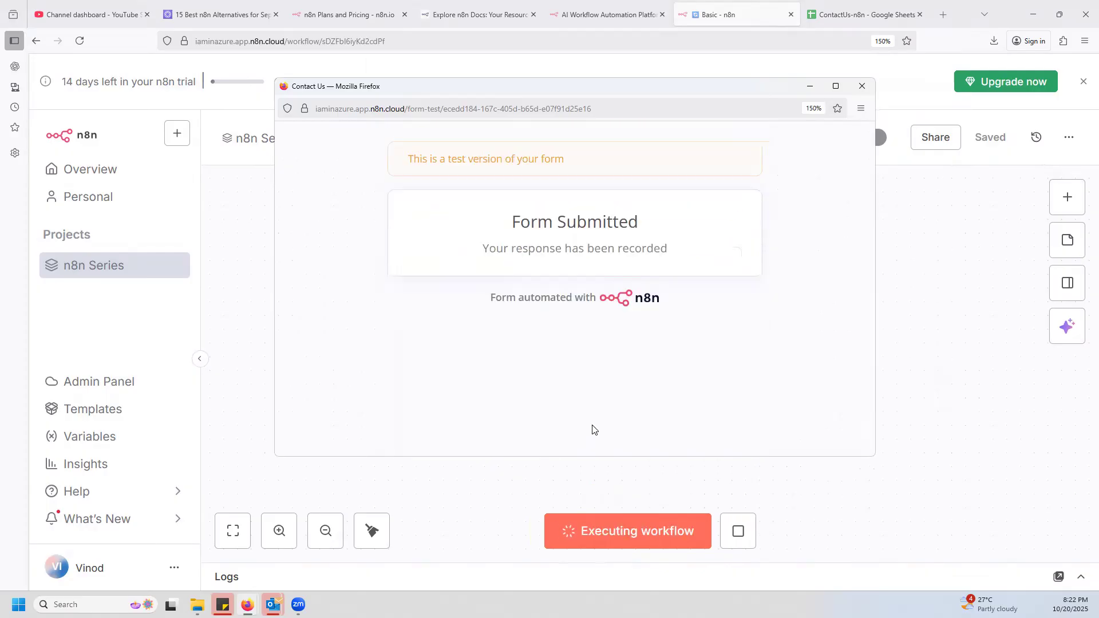
Close the submitted test form and examine the new row's columns in the Clients Details sheet of ContactUs-n8n.
drag(715, 92, 312, 112)
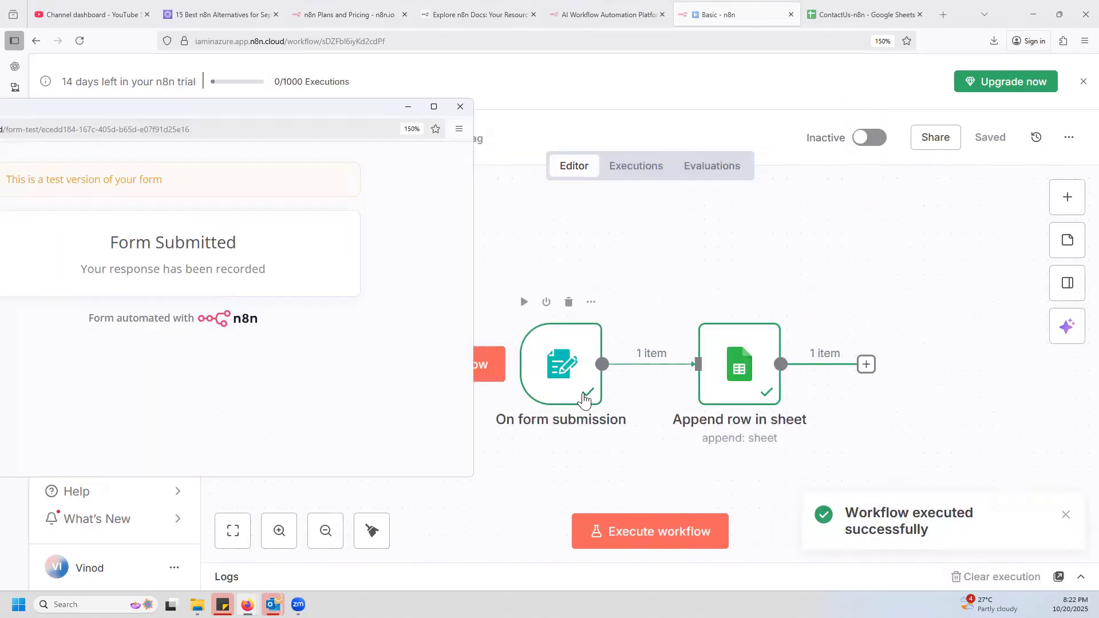
click(460, 106)
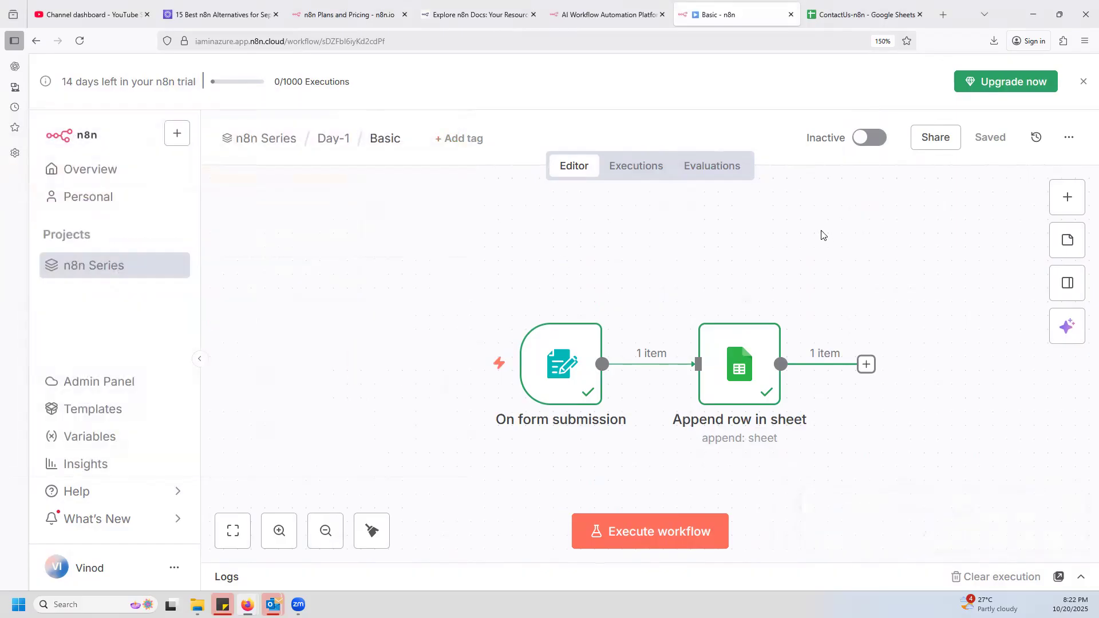
click(864, 16)
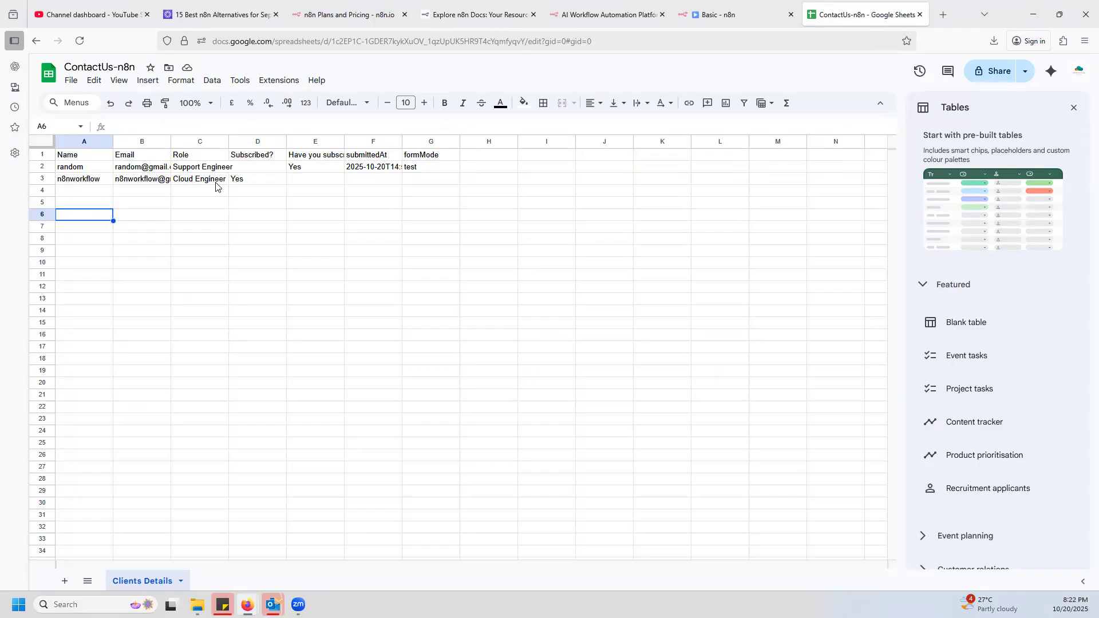
click(385, 170)
click(431, 173)
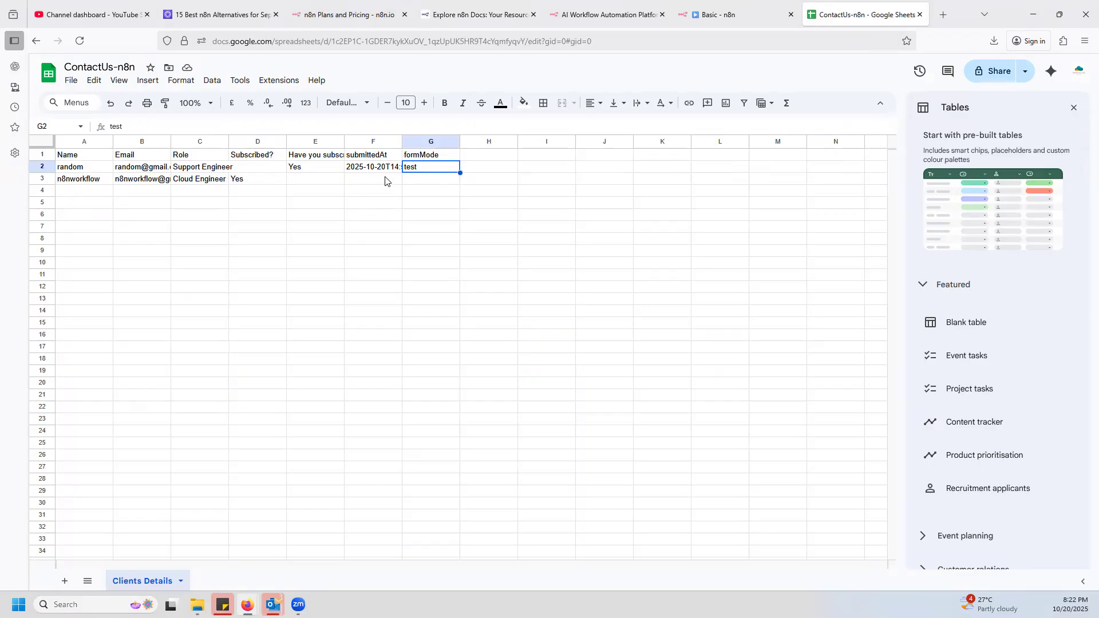
click(255, 181)
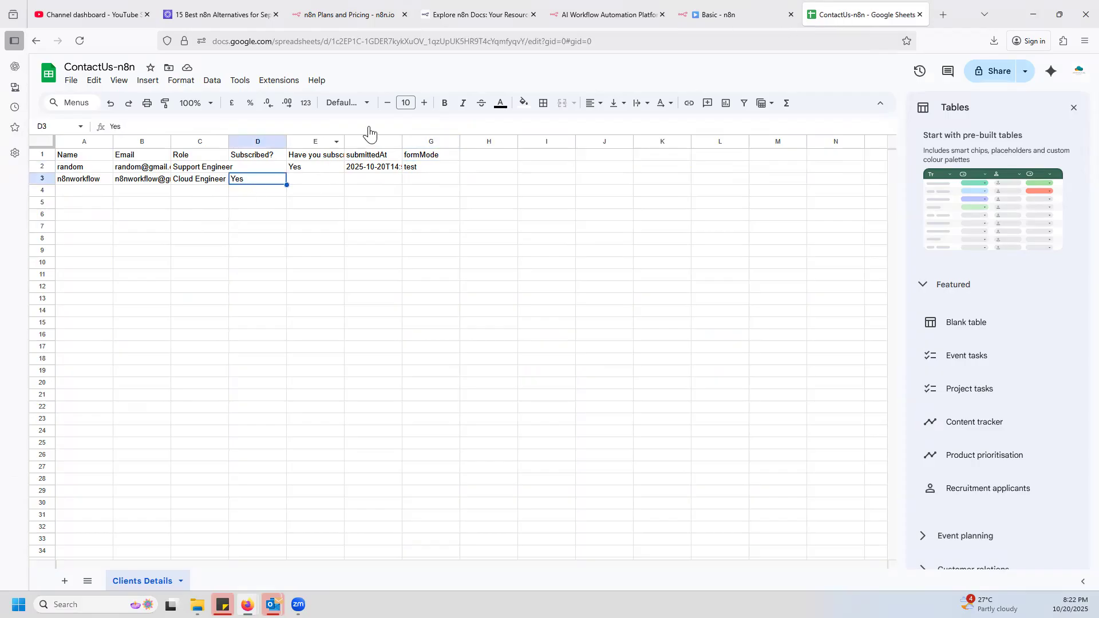
Review the Append row in sheet node's column mappings in the Basic workflow against its input and output data.
click(731, 23)
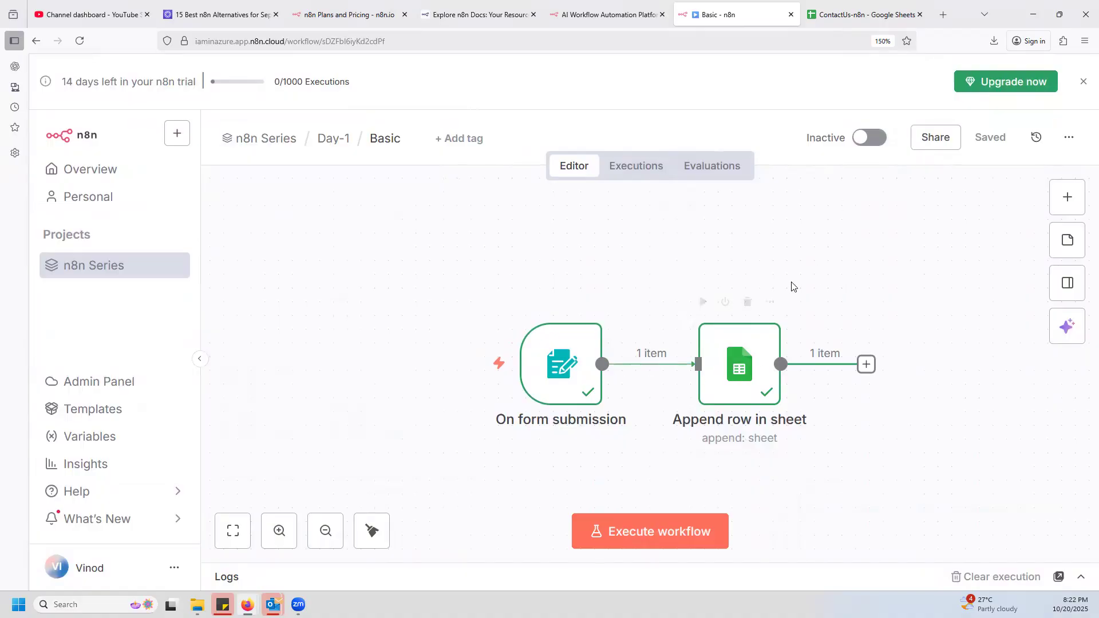
double_click(742, 370)
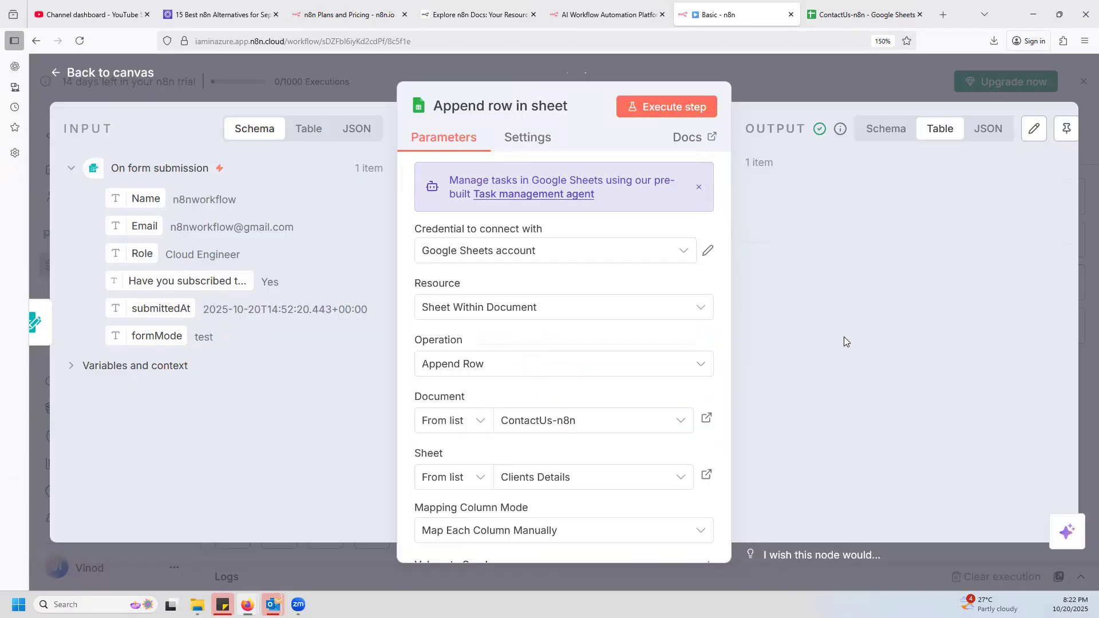
scroll(581, 385, down, 5)
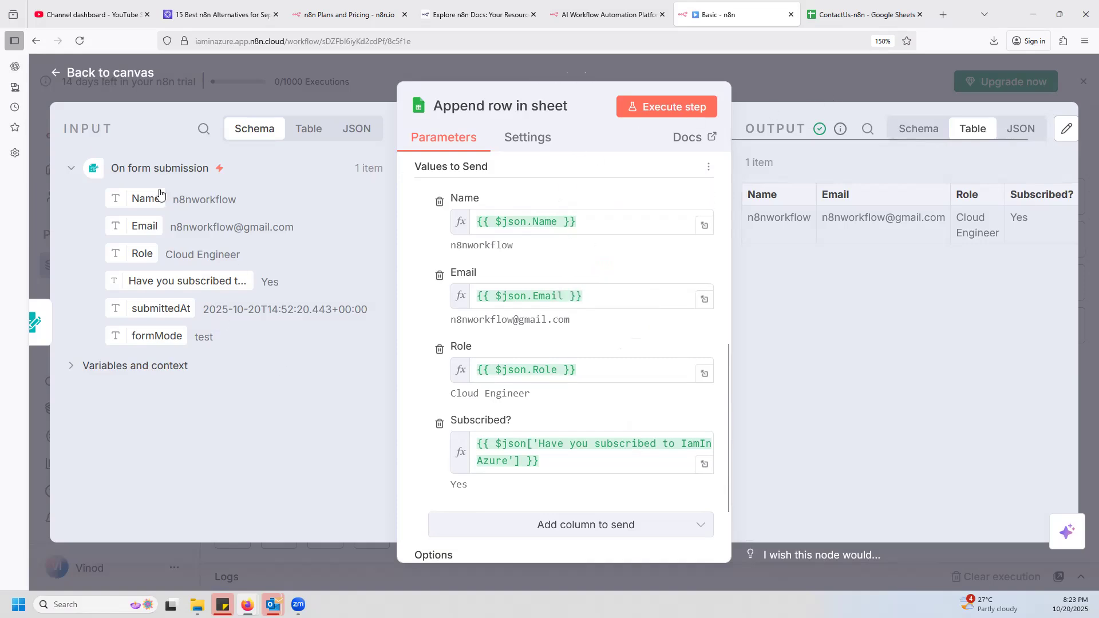
click(801, 72)
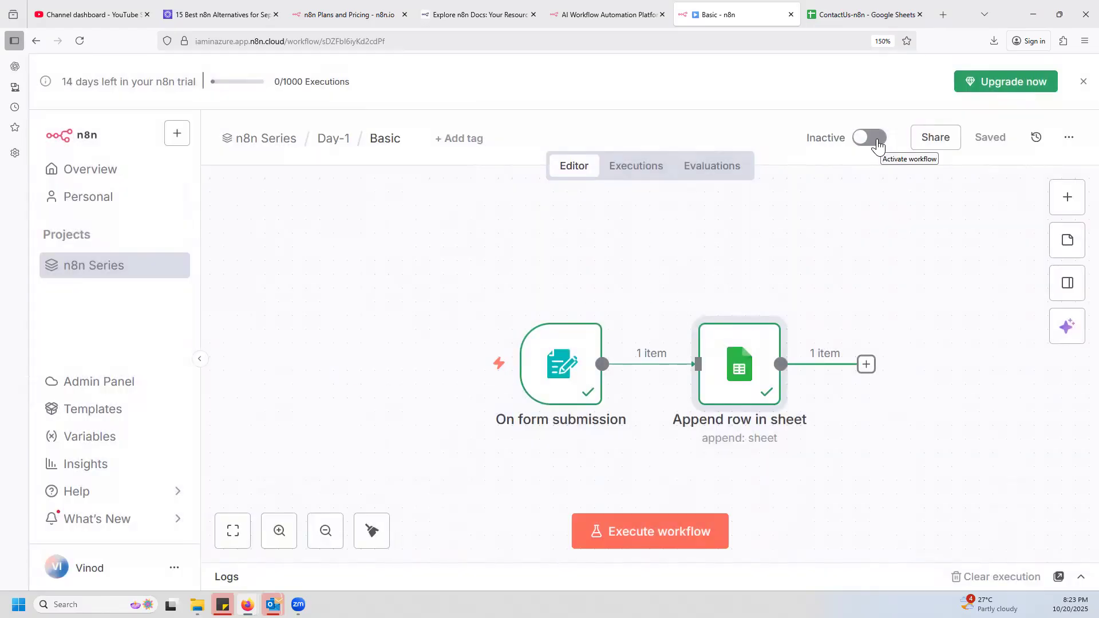
Copy the On form submission node's test URL and load it in a new browser tab.
mouse_move(578, 396)
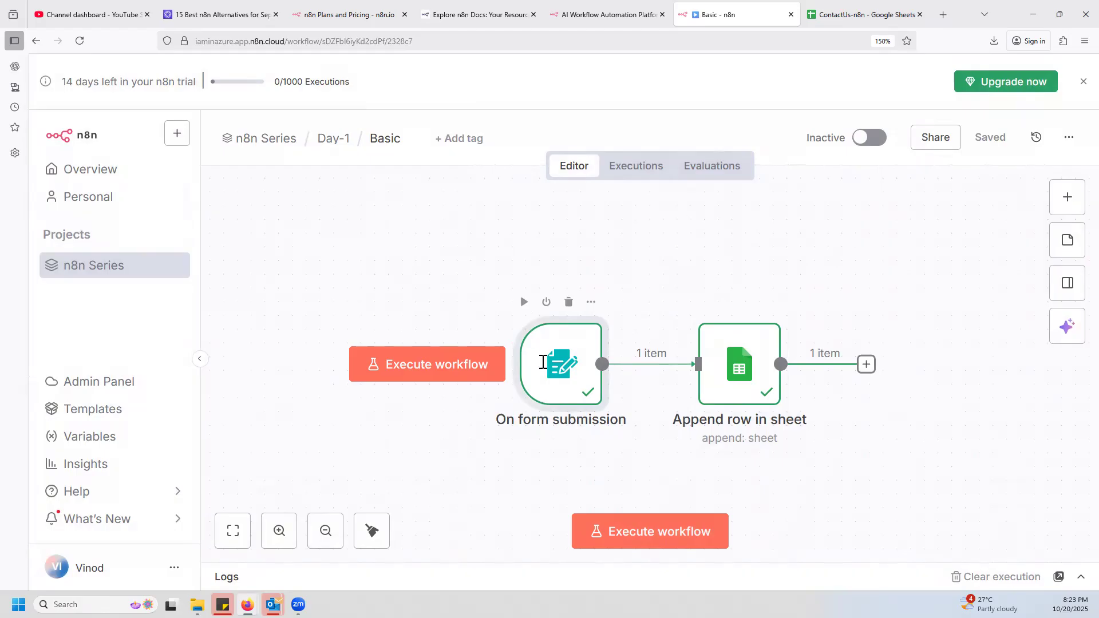
double_click(549, 363)
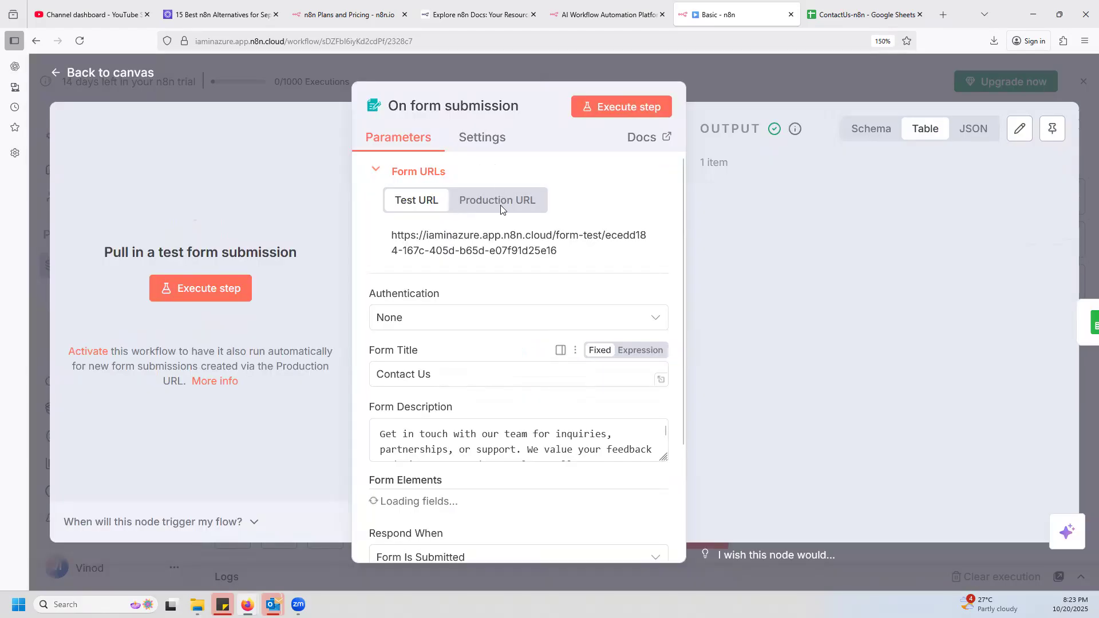
click(751, 76)
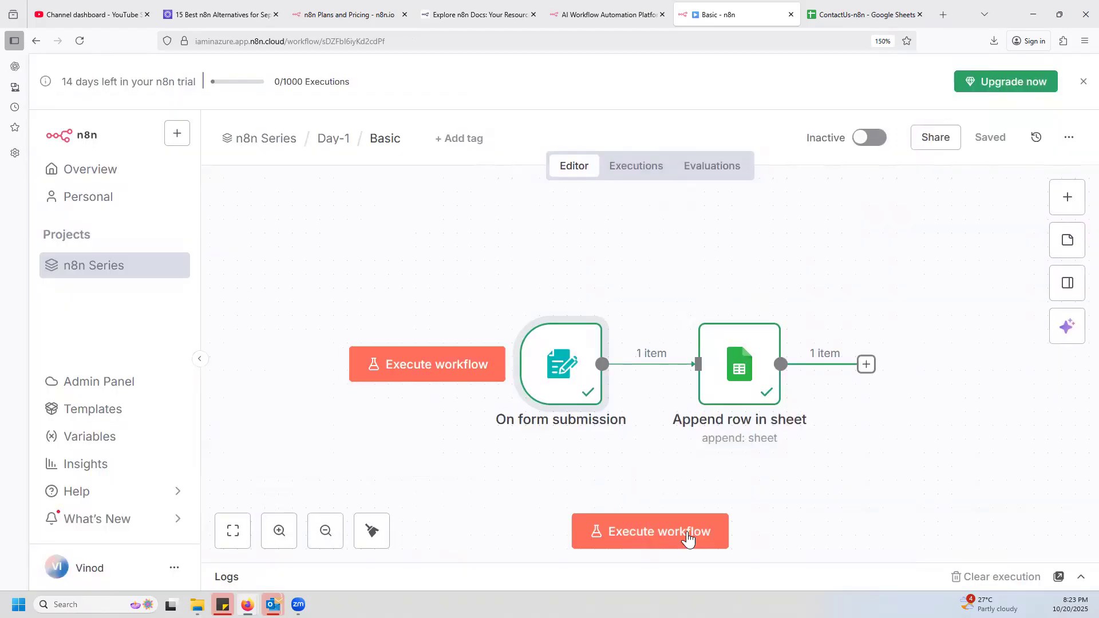
mouse_move(559, 358)
double_click(560, 366)
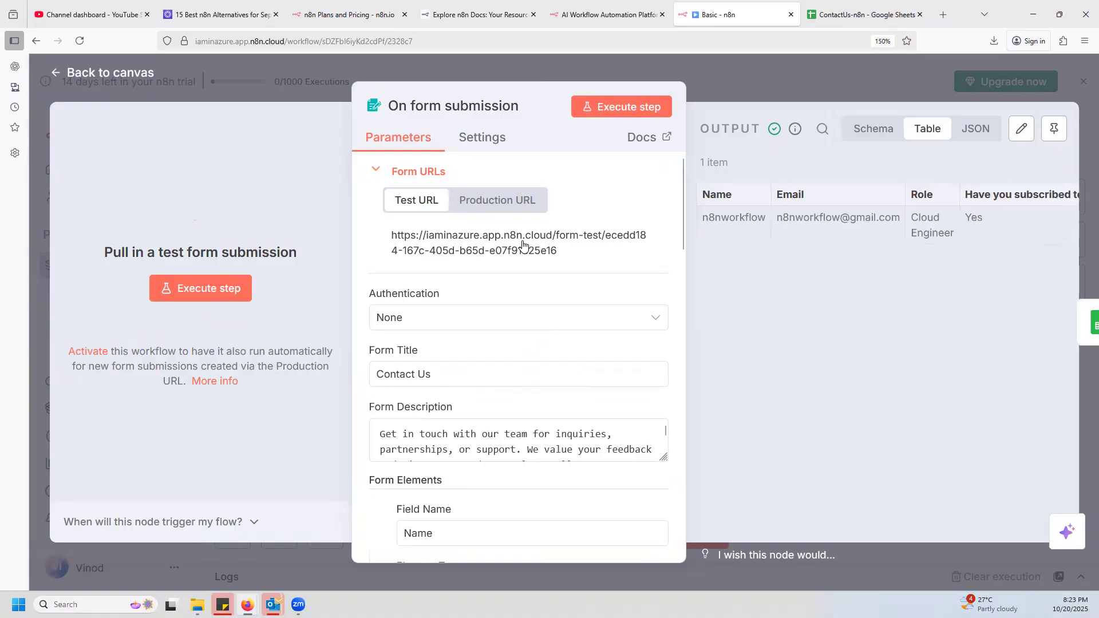
click(520, 249)
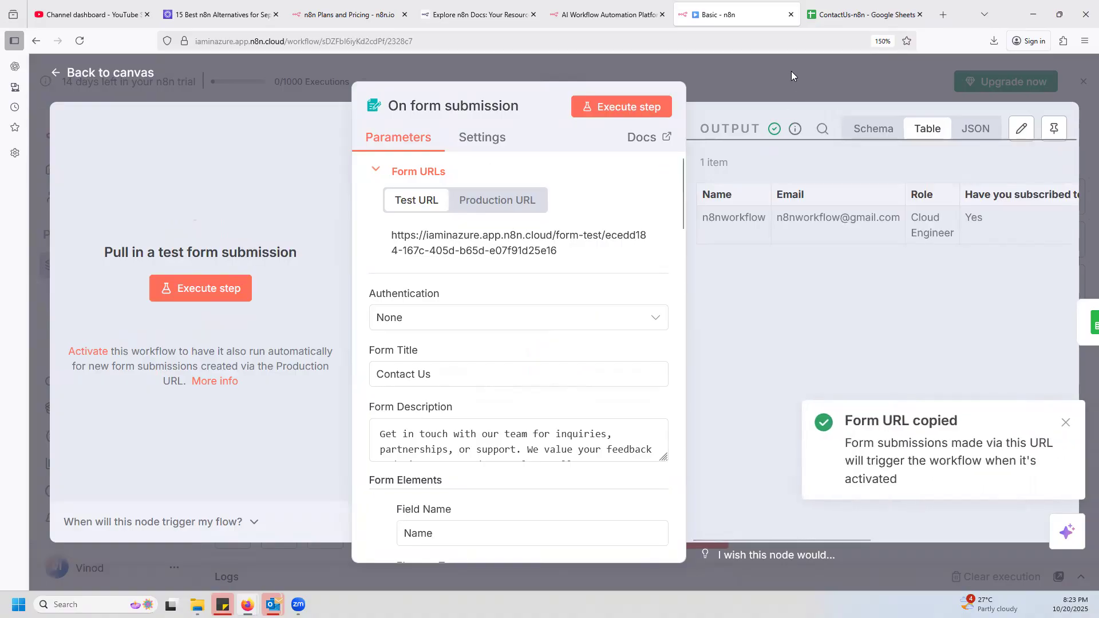
click(792, 71)
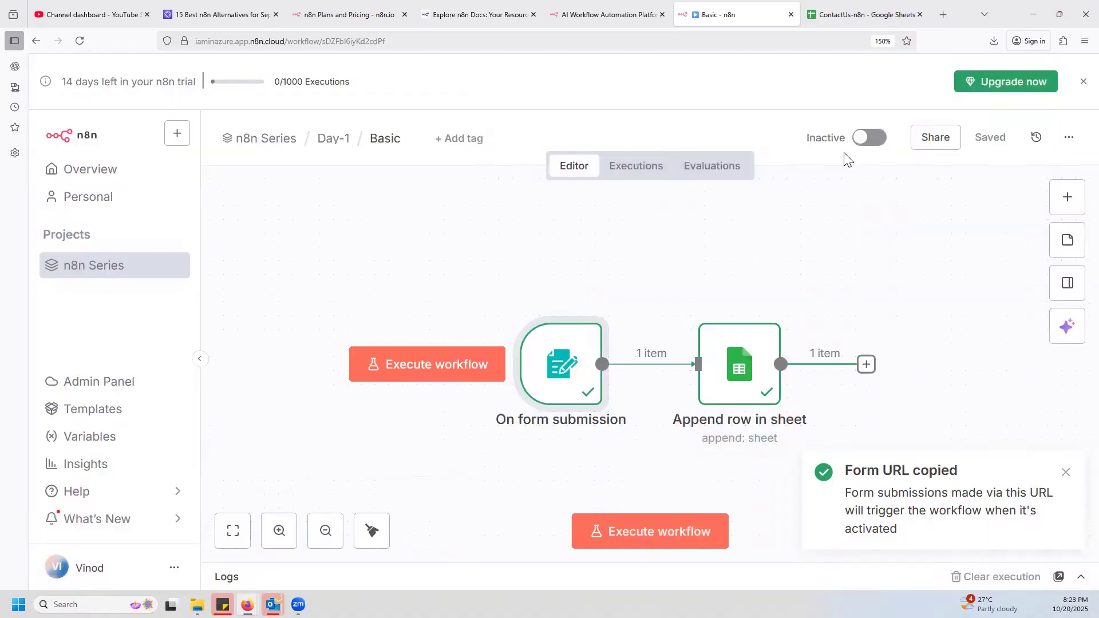
click(944, 14)
key(ctrl+v)
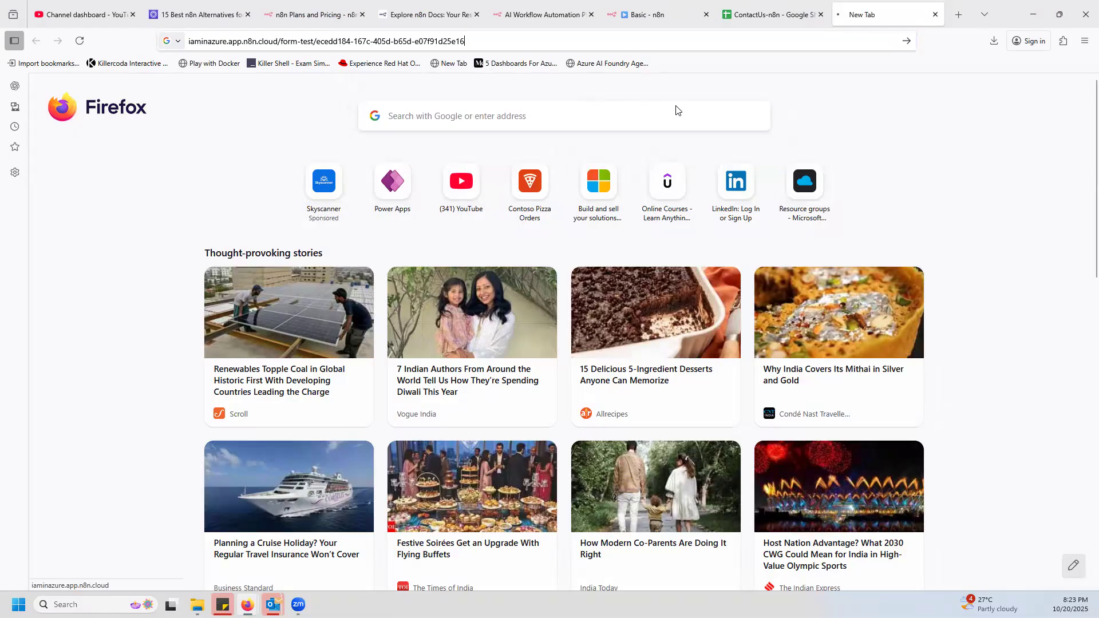
key(Return)
Activate the Basic workflow and ignore the production checklist suggestions for all workflows.
click(679, 17)
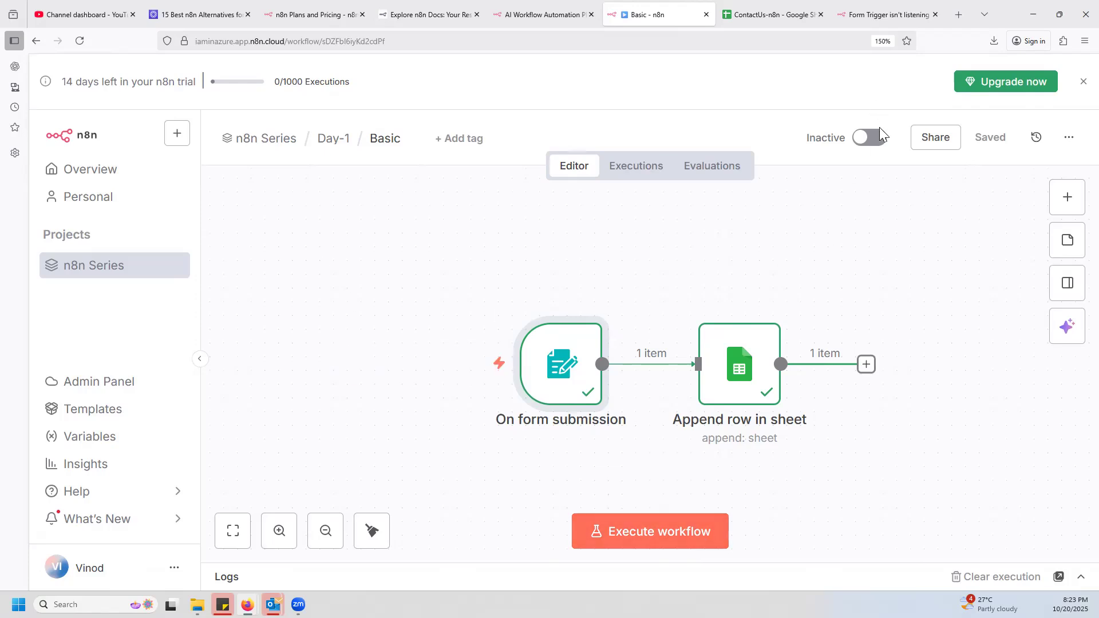
click(879, 144)
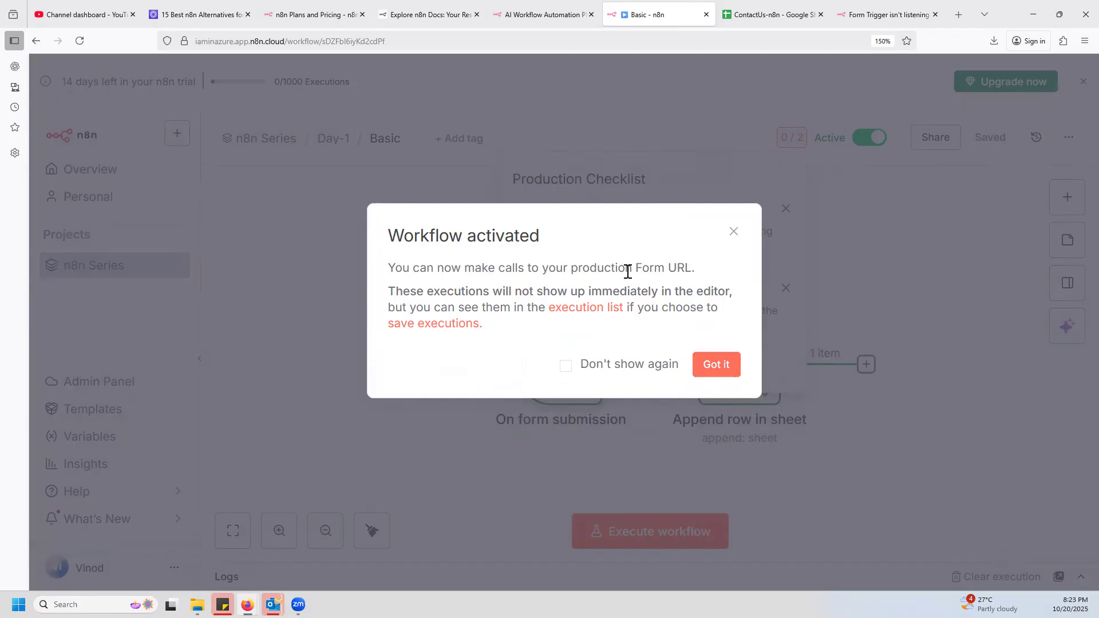
click(722, 369)
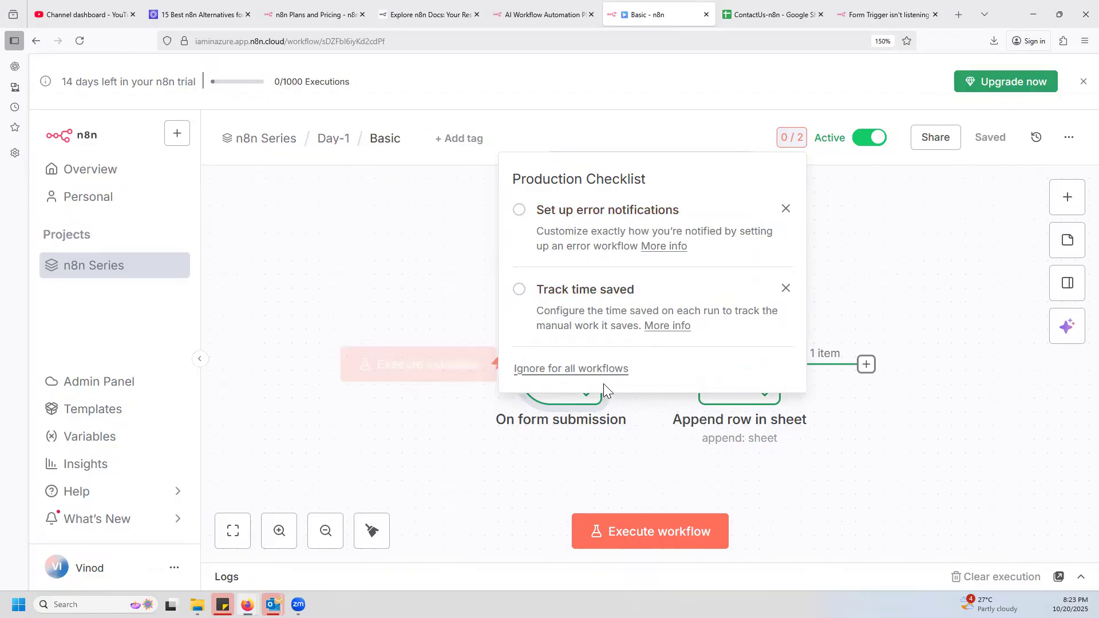
click(569, 369)
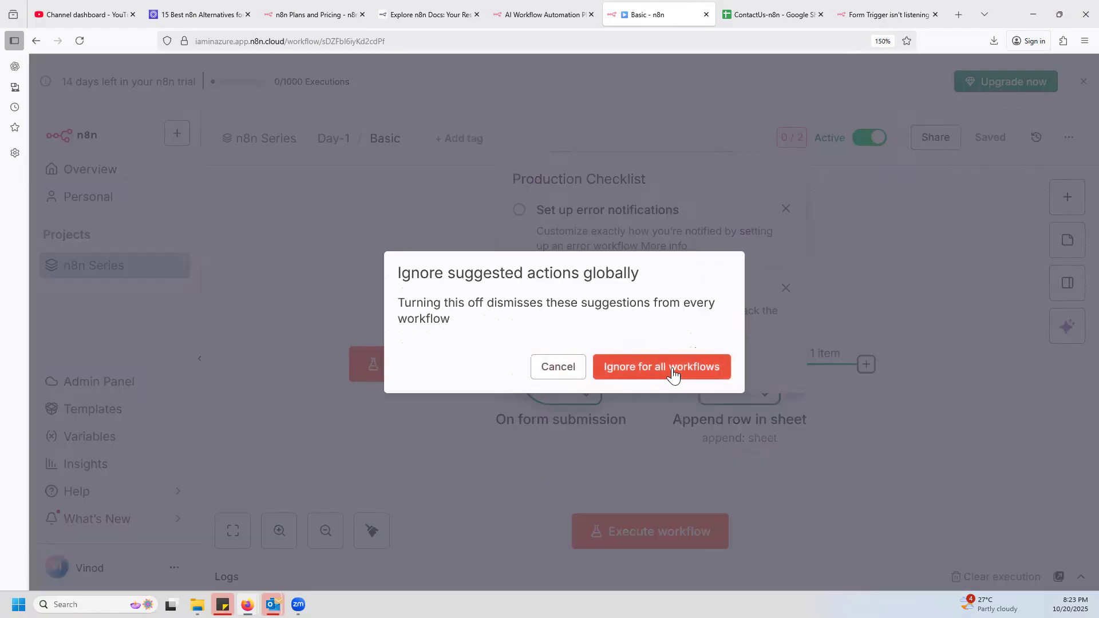
click(673, 371)
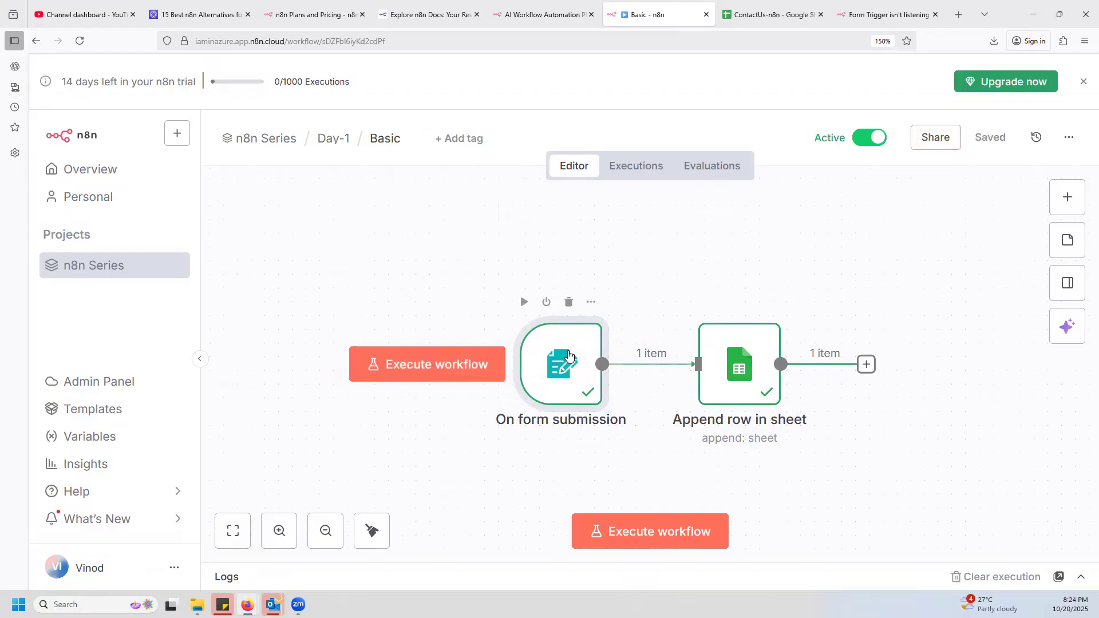
Try to load the test form URL again in its browser tab with the workflow active.
double_click(570, 362)
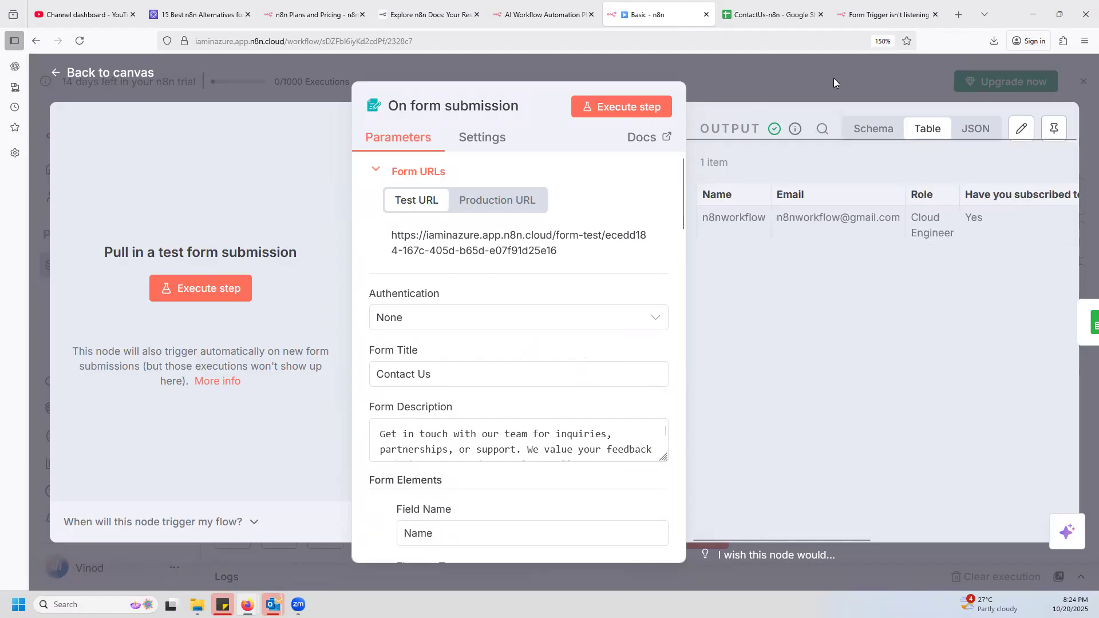
click(807, 105)
click(90, 172)
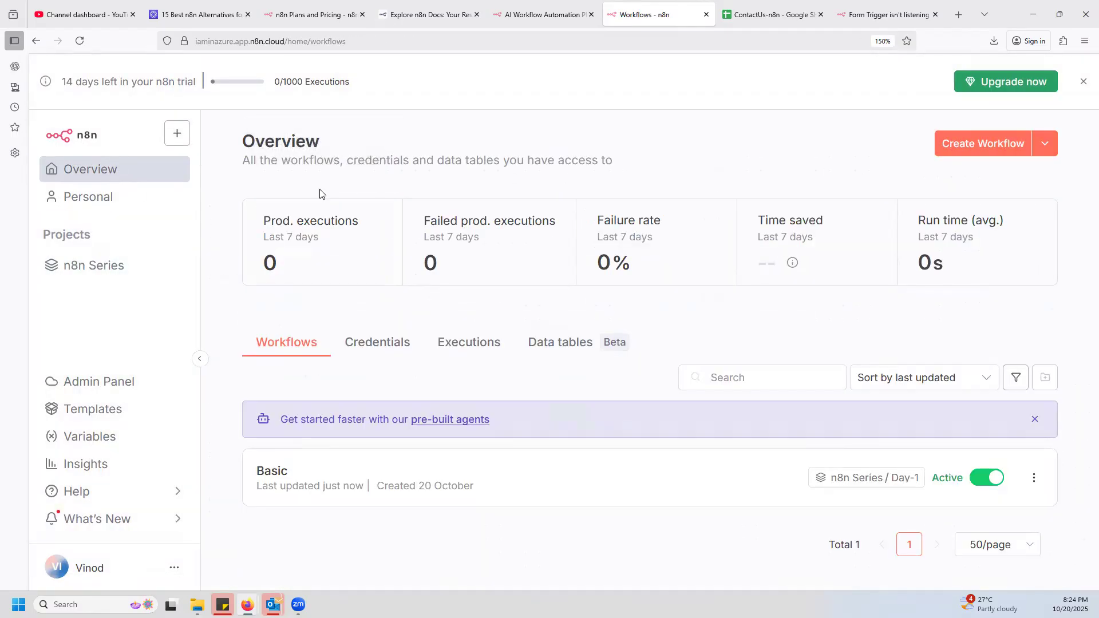
click(884, 14)
click(477, 43)
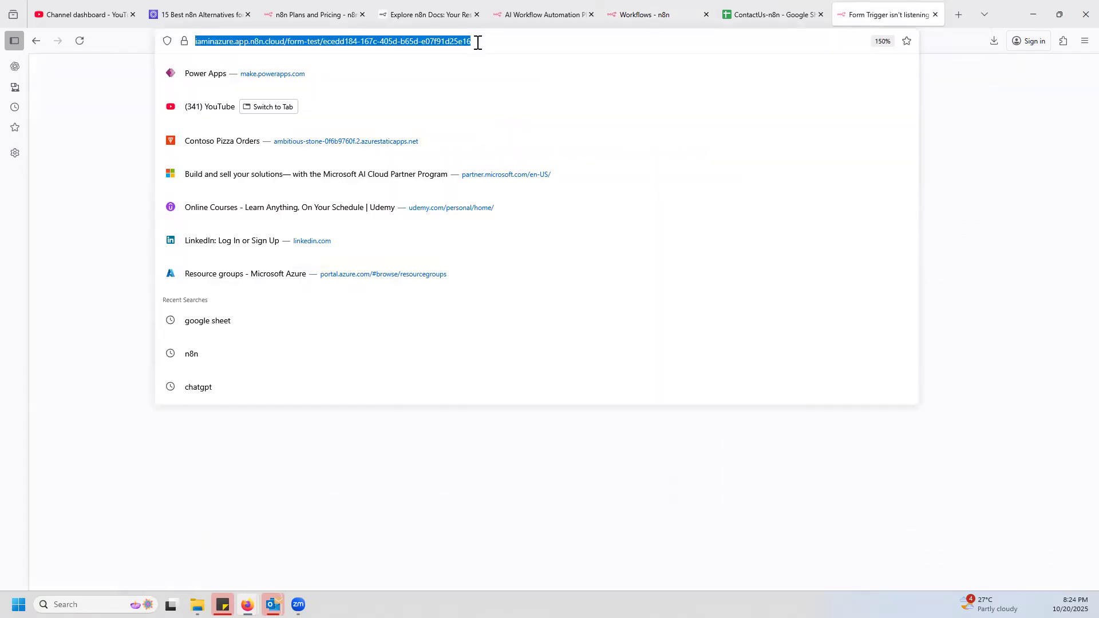
key(Return)
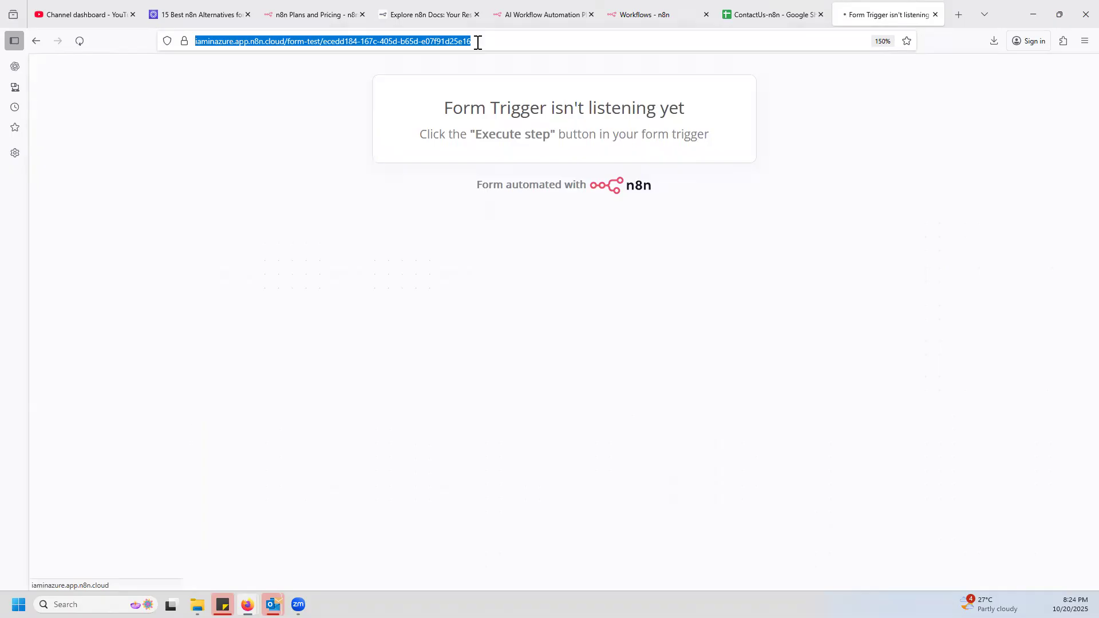
click(479, 41)
key(Return)
Reopen the Basic workflow from the n8n overview and open the On form submission node's parameters.
click(558, 15)
click(647, 15)
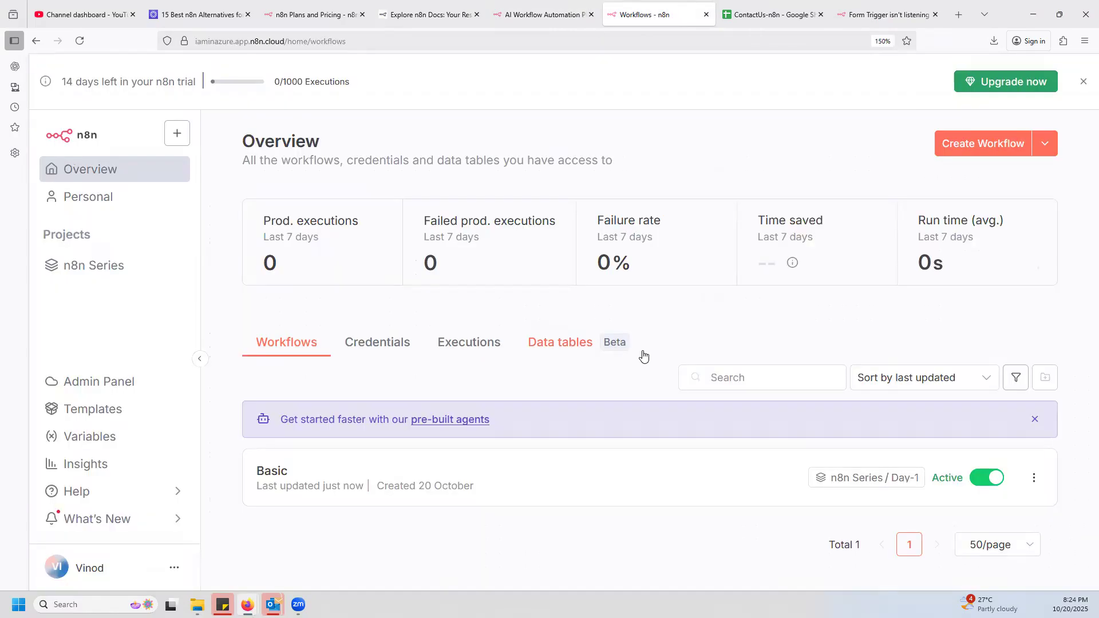
click(314, 480)
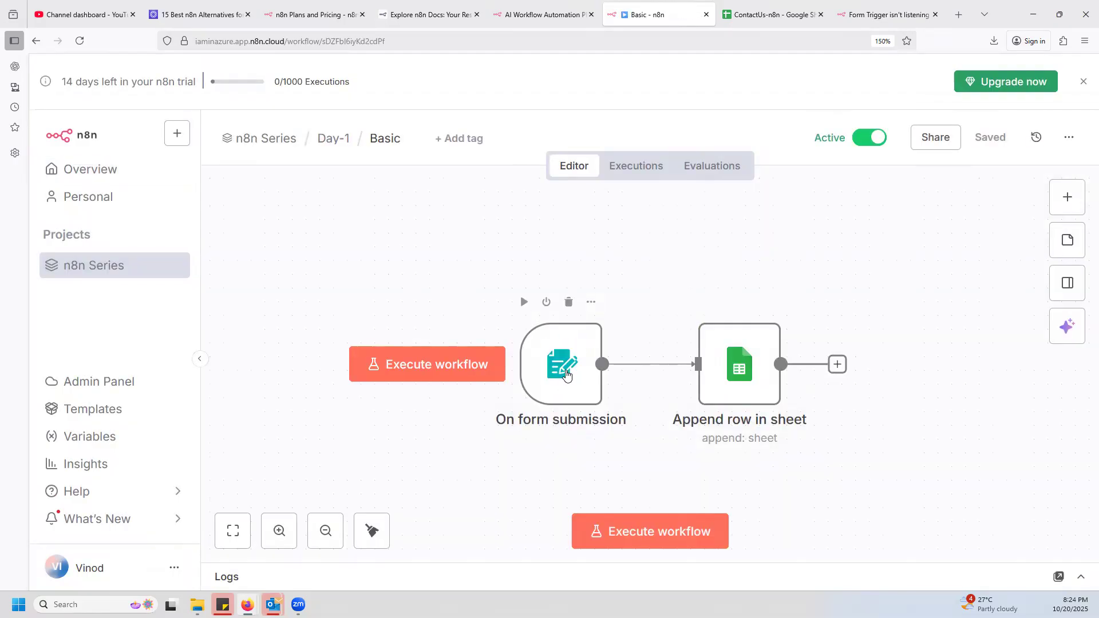
double_click(566, 374)
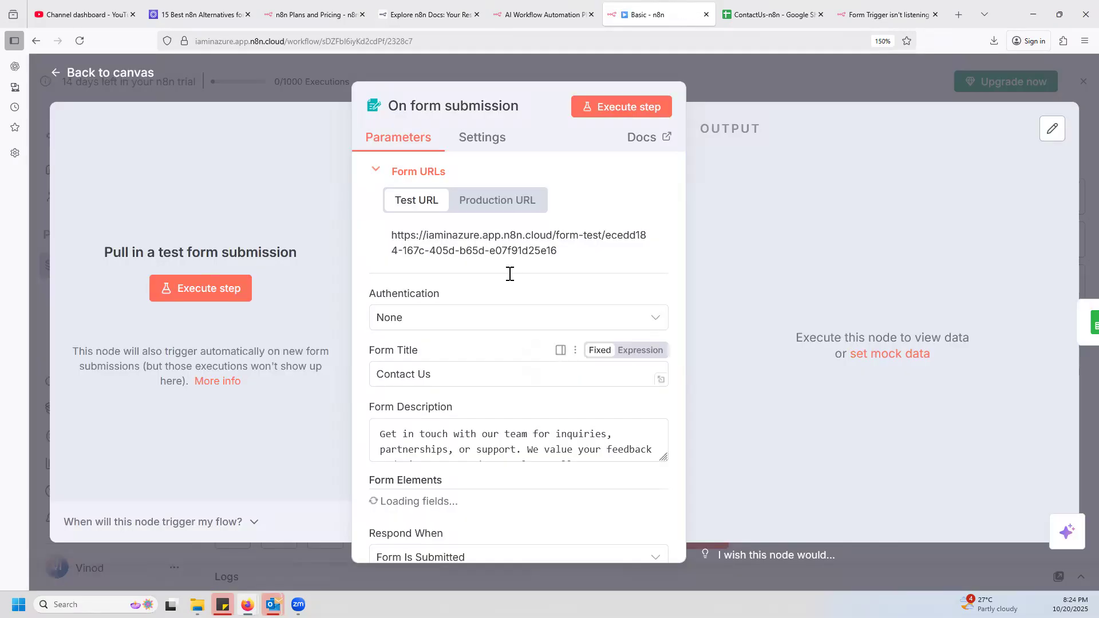
Copy the test URL from the On form submission node once more and try to load it in the form's tab.
click(892, 13)
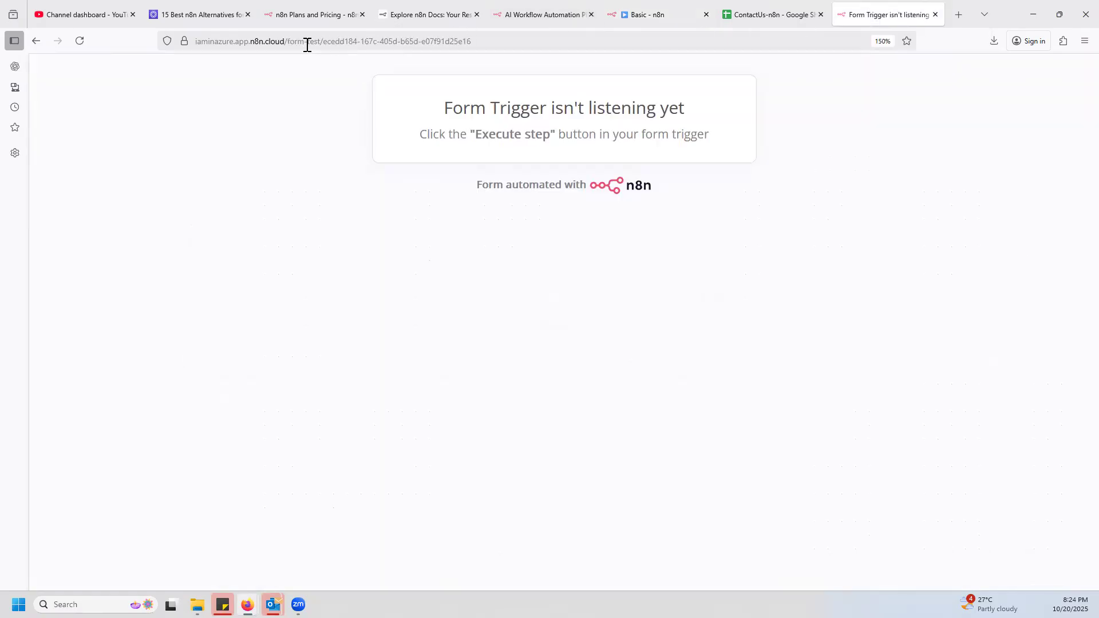
click(658, 18)
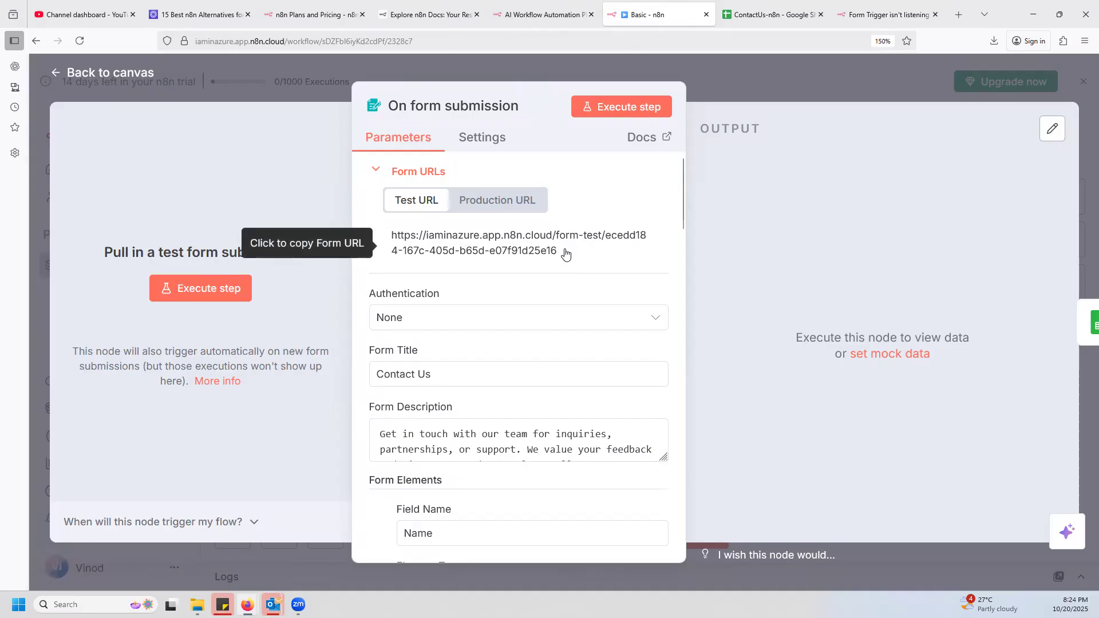
click(532, 250)
click(887, 16)
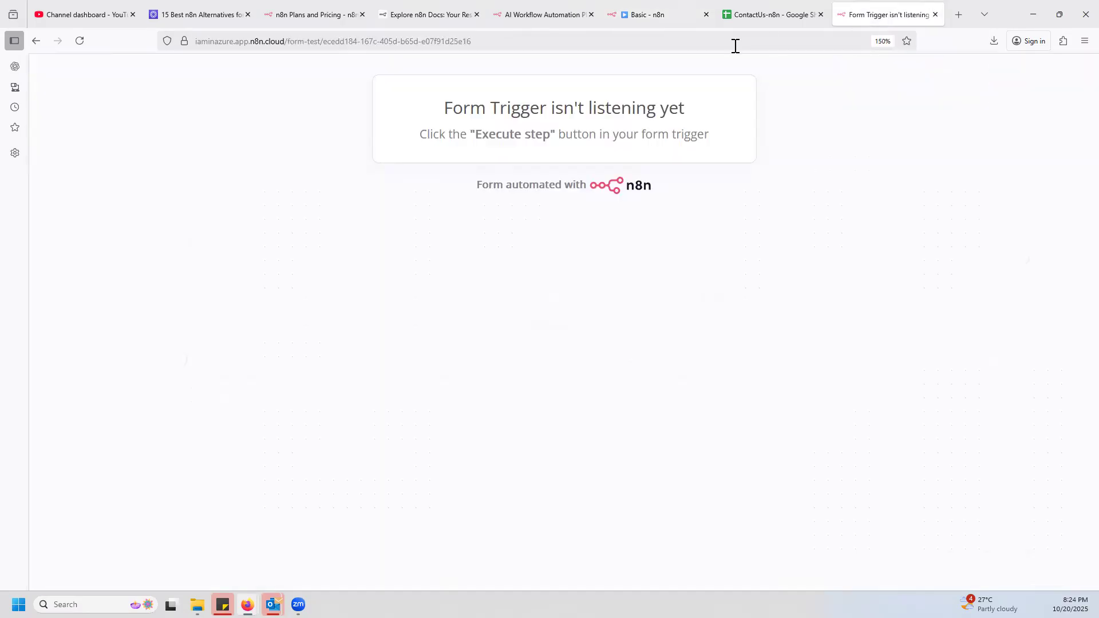
click(734, 45)
key(ctrl+v)
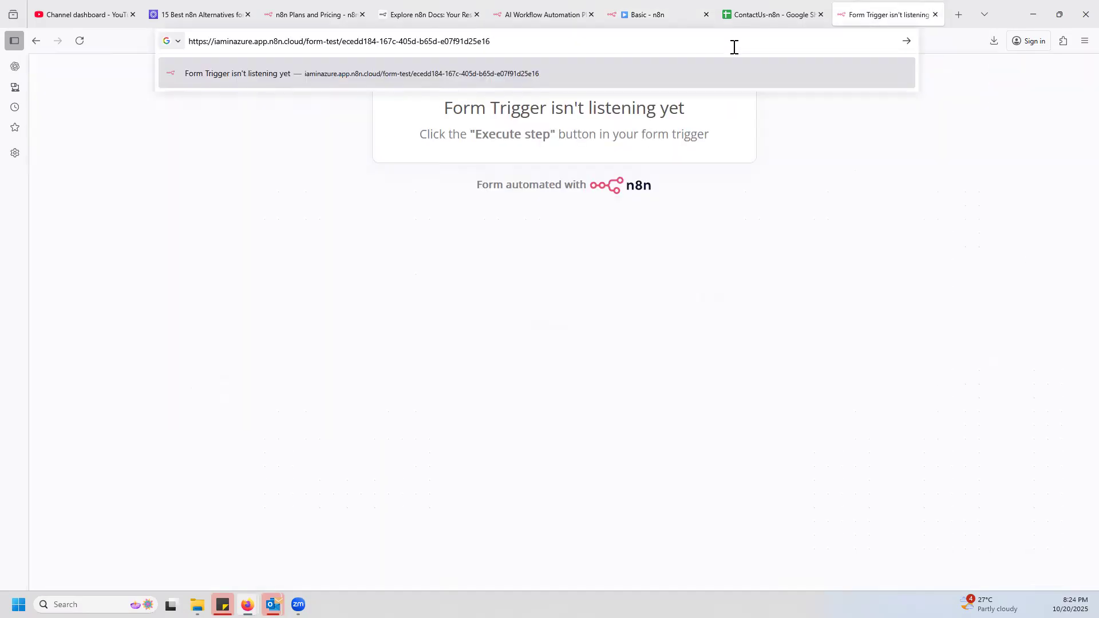
key(Return)
Copy the On form submission node's production URL and load it in the form's browser tab.
click(627, 17)
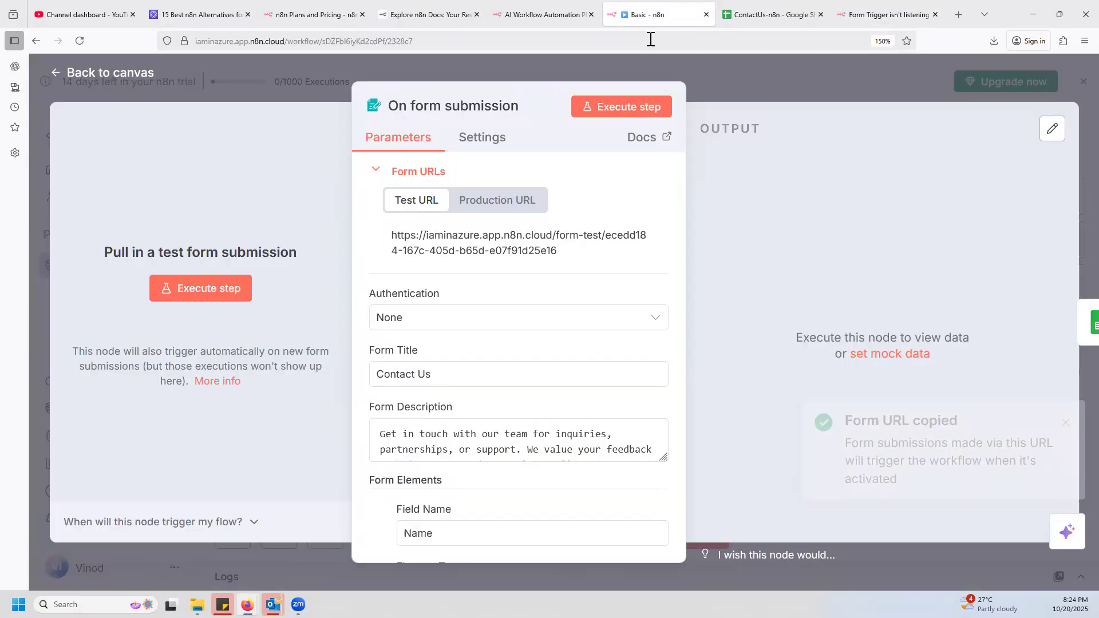
click(497, 200)
click(504, 240)
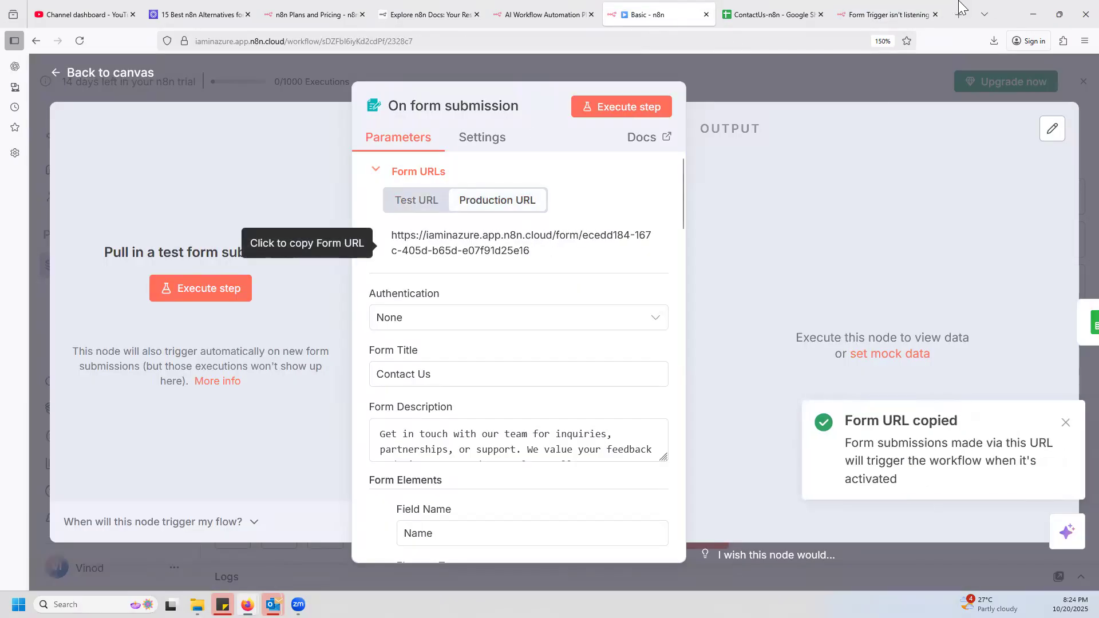
click(863, 16)
click(804, 45)
key(ctrl+v)
key(Return)
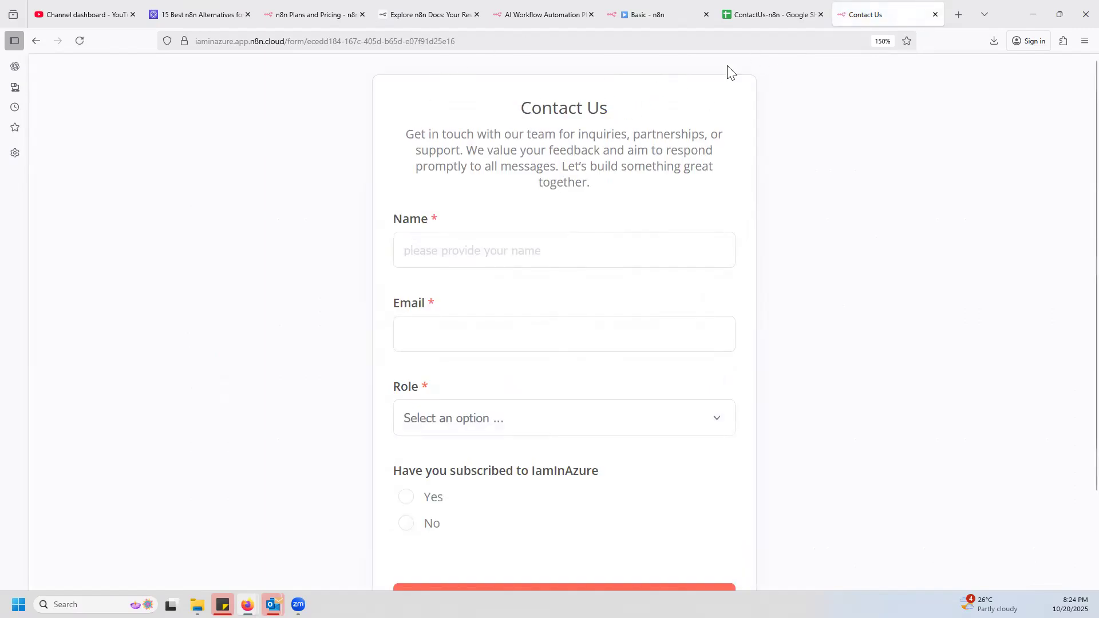
Close the On form submission node's parameters in the Basic workflow and return to the n8n overview.
click(652, 15)
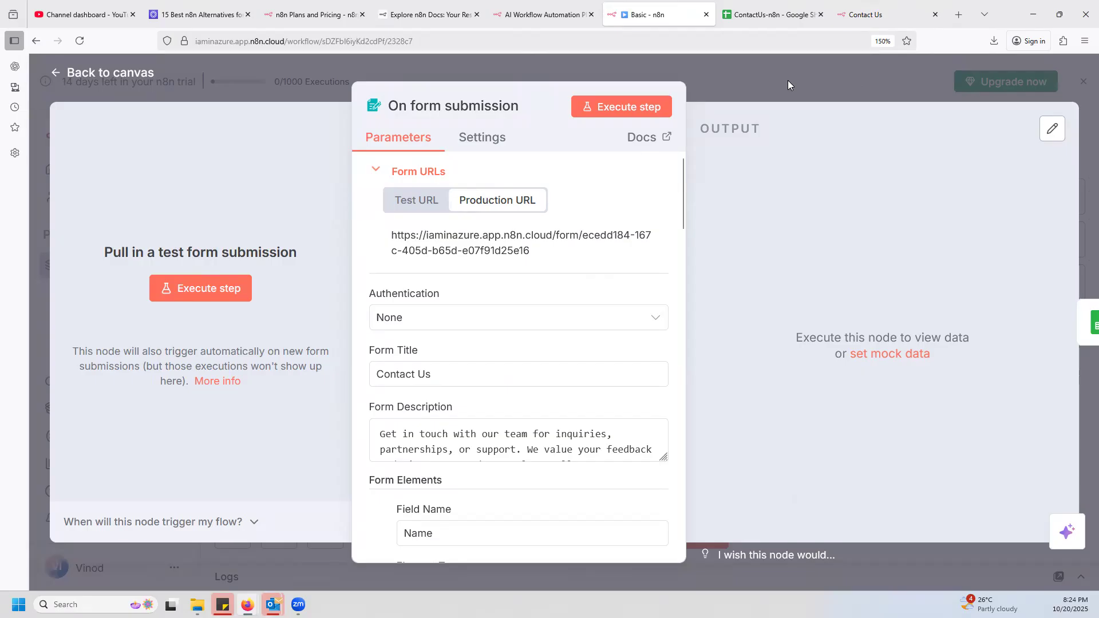
click(788, 85)
click(90, 170)
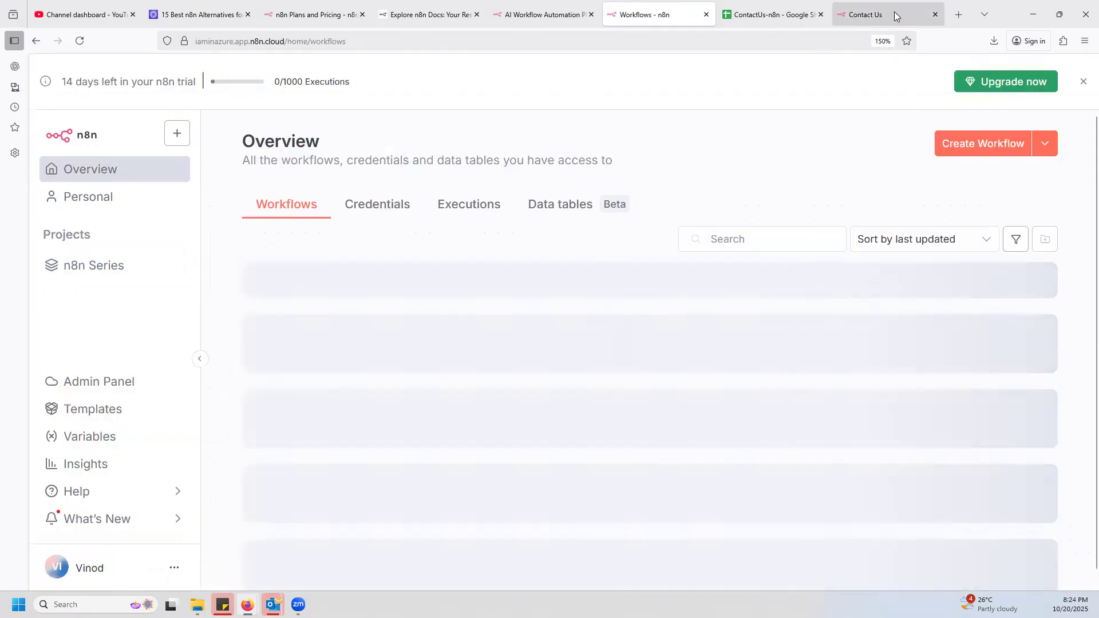
Examine the production Contact Us form and its URL in the form's browser tab.
click(894, 13)
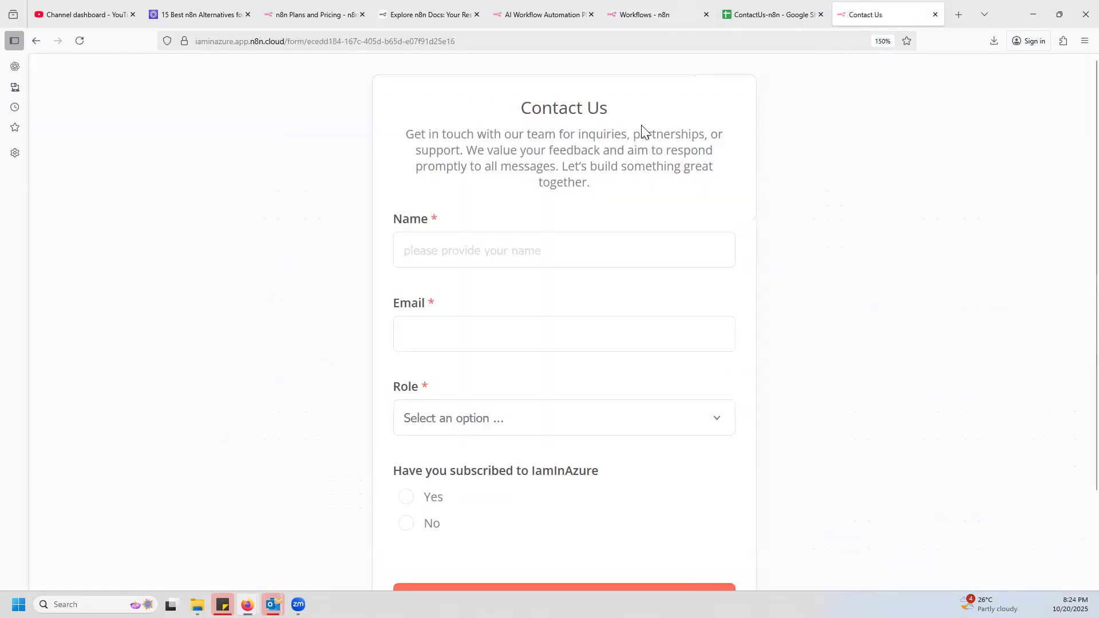
scroll(779, 298, down, 3)
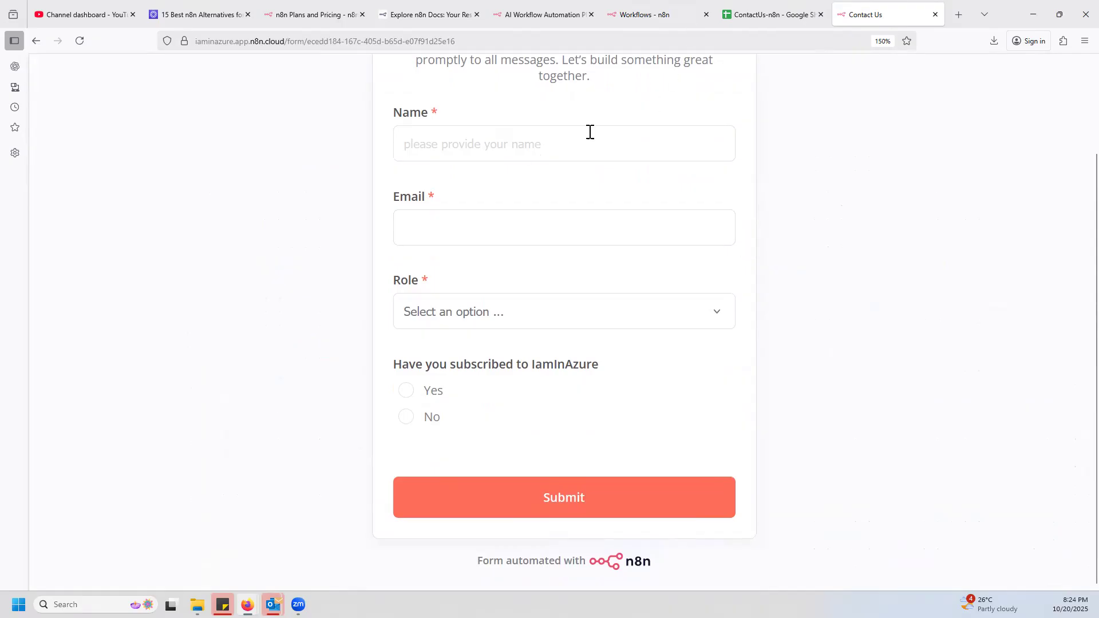
click(482, 42)
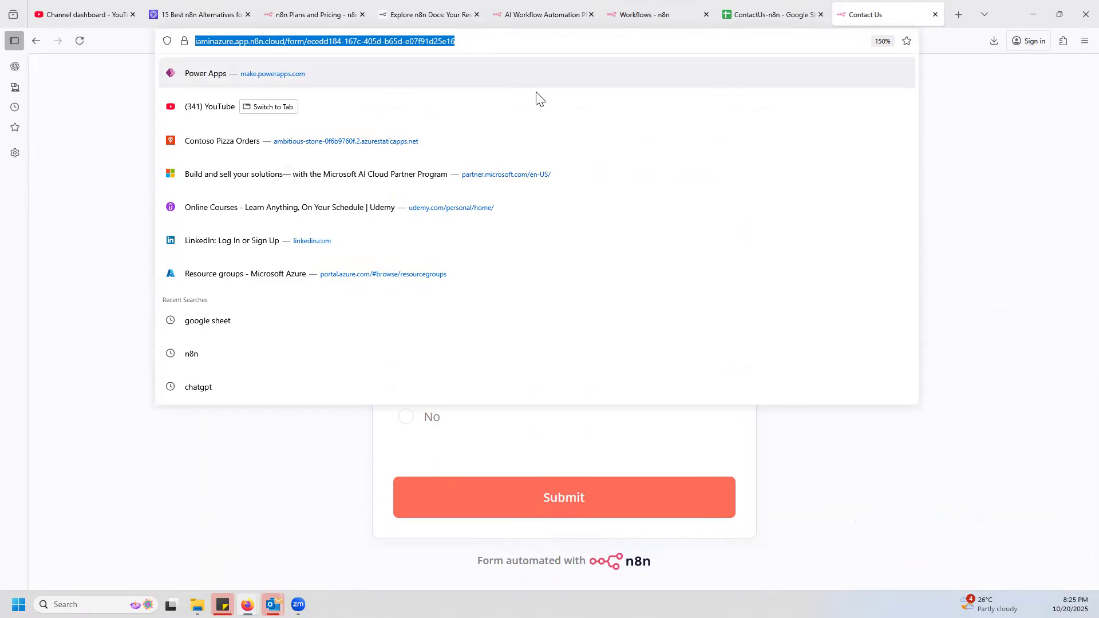
click(942, 367)
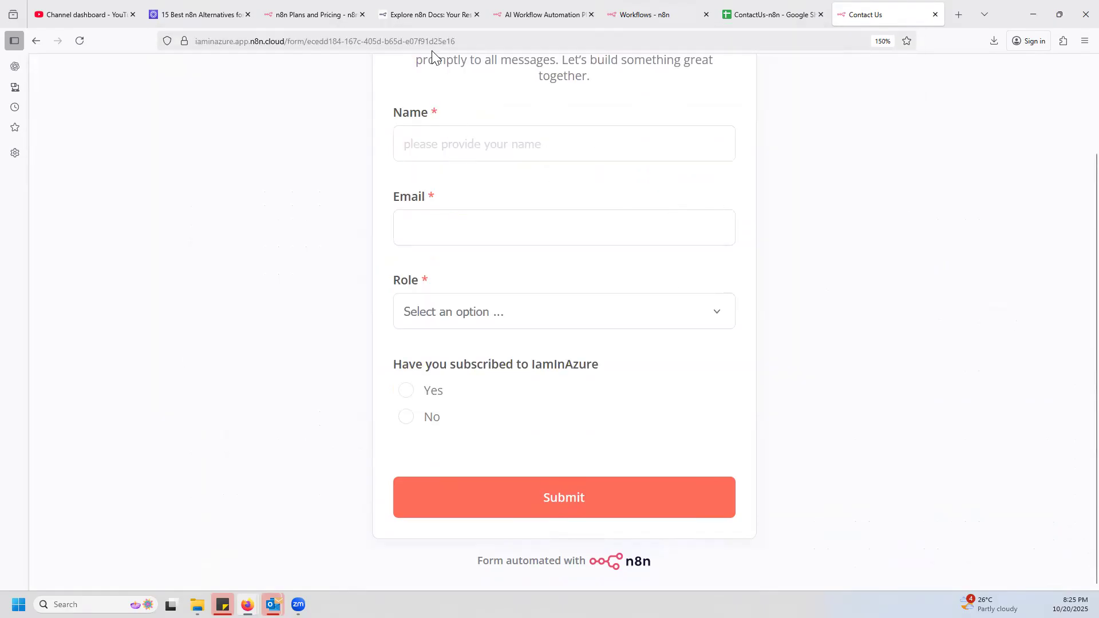
click(470, 43)
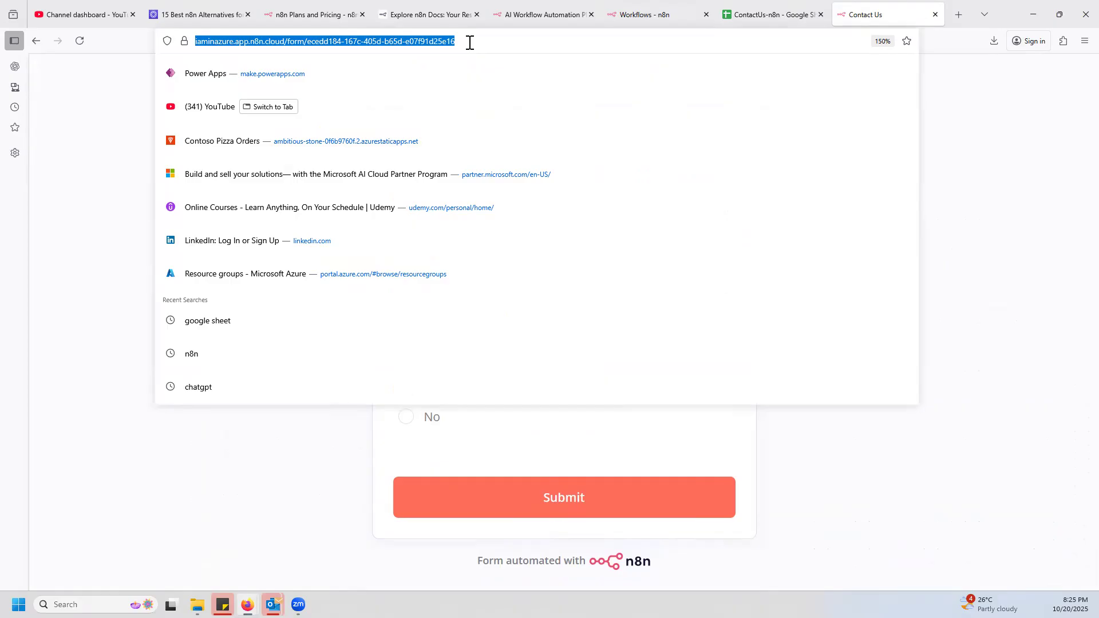
click(1032, 229)
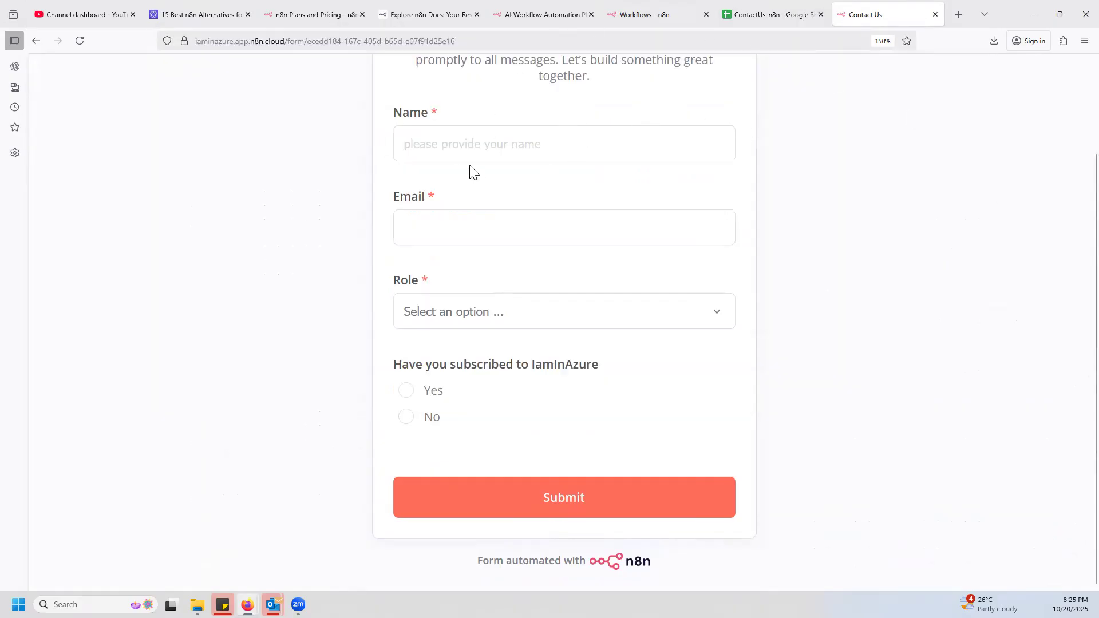
scroll(520, 147, up, 3)
Open the ContactUs-n8n spreadsheet and close its pre-built tables suggestions beside the Clients Details sheet.
click(456, 259)
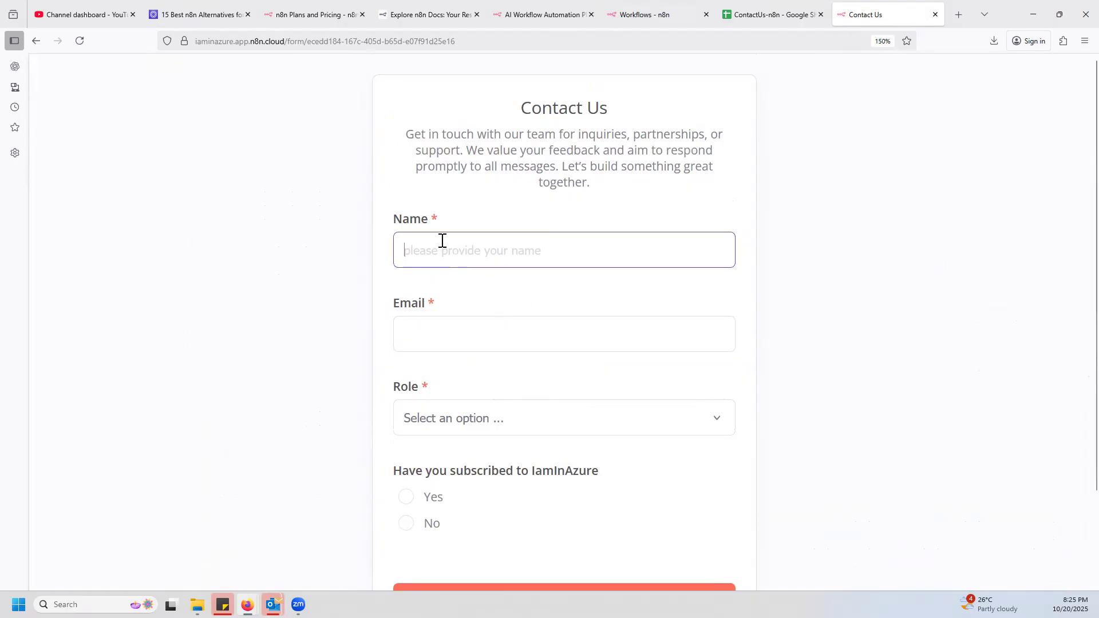
click(782, 16)
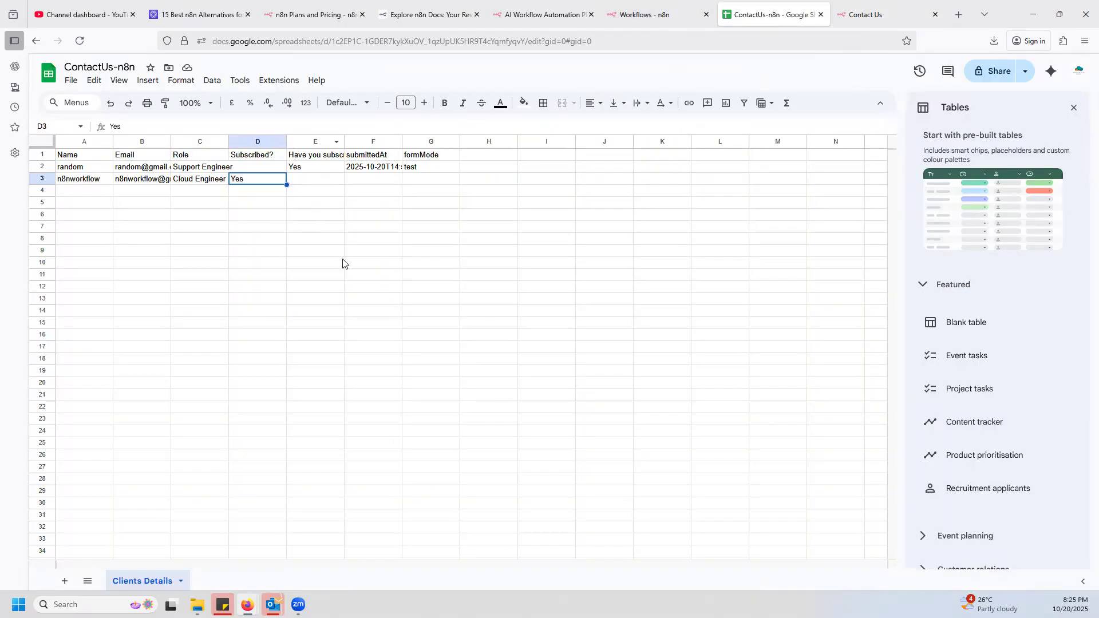
click(1074, 108)
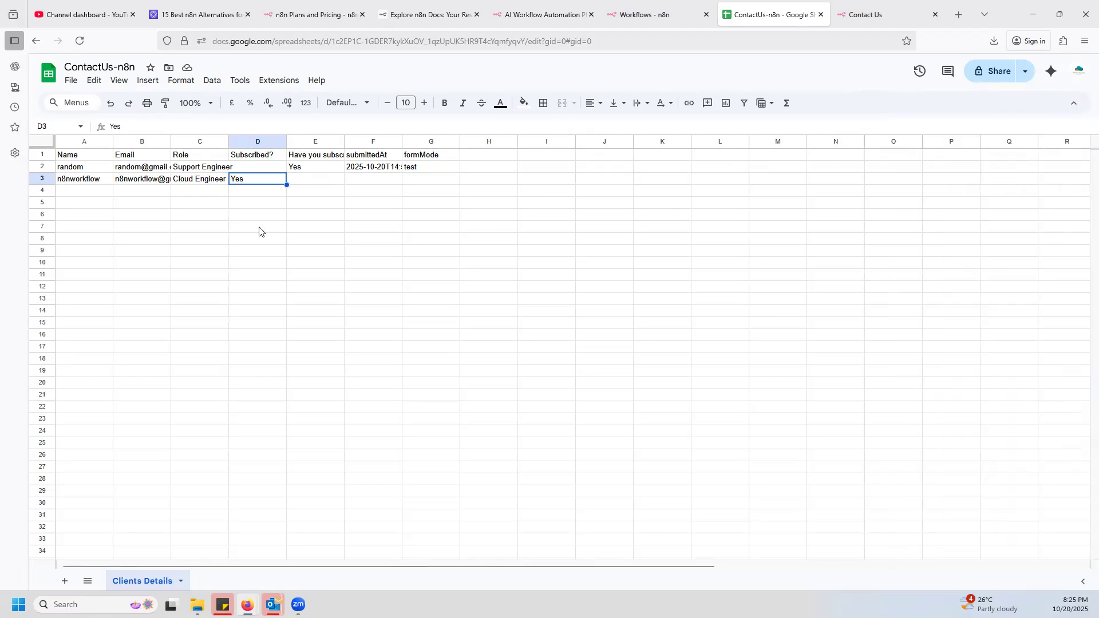
Set the Name on the production Contact Us form to IaminAzure and fill in the contact's e-mail.
click(864, 14)
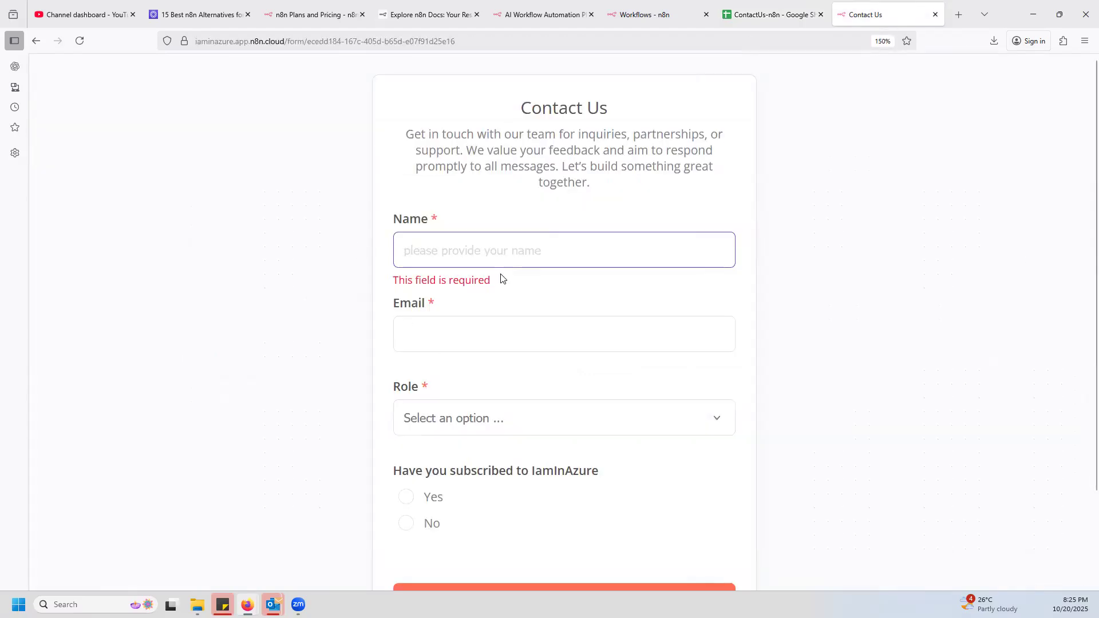
text(IaminAzure)
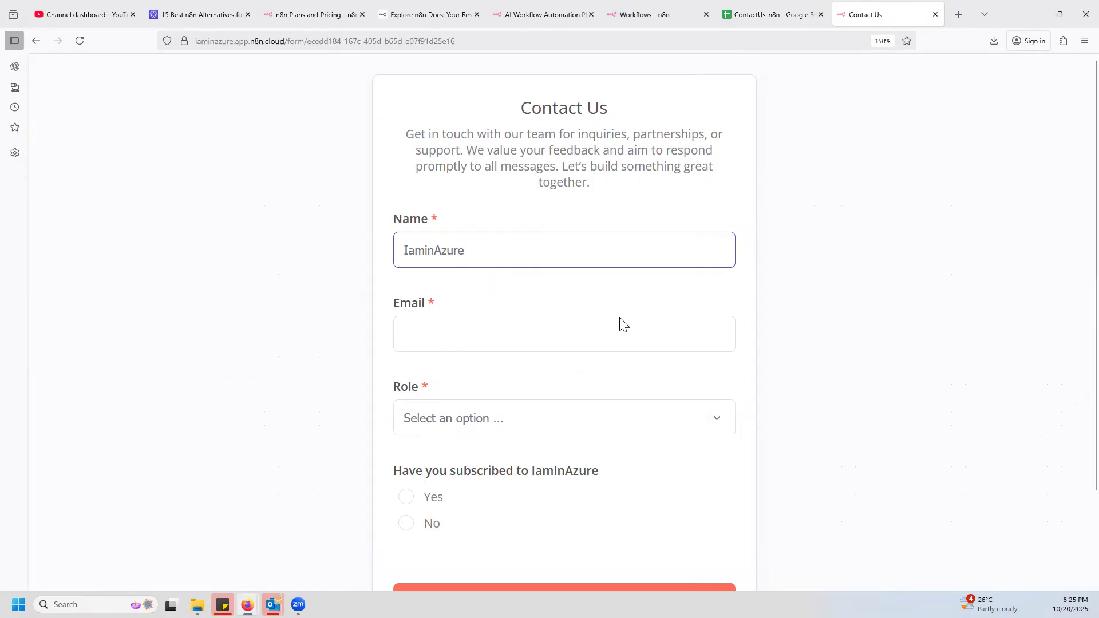
click(477, 339)
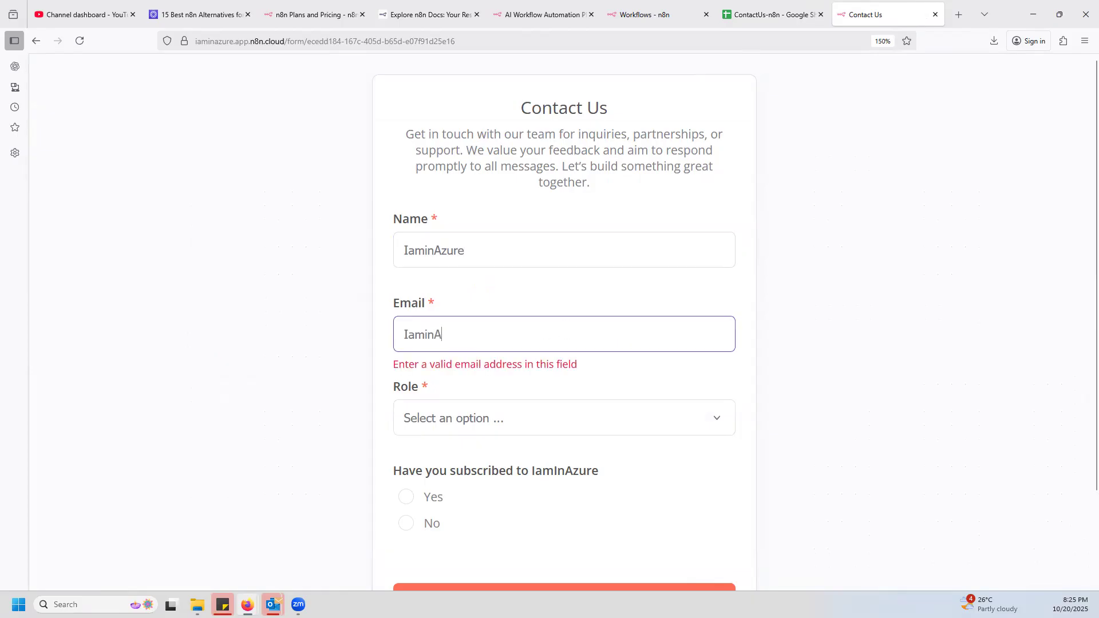
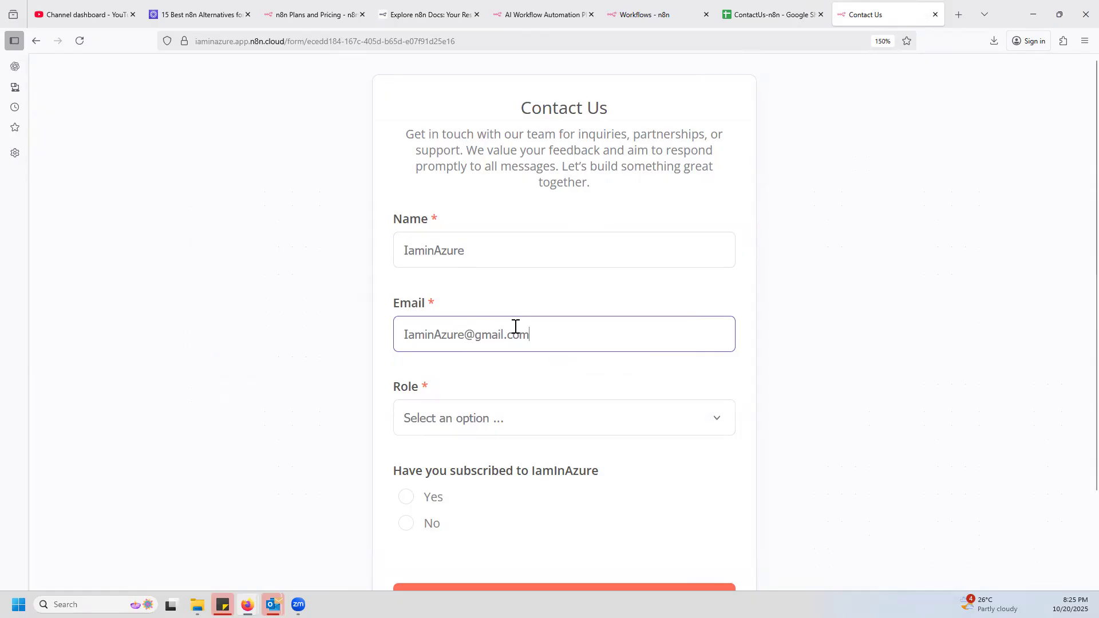
Choose the Cloud Engineer role, answer Yes to the IamInAzure subscription question, and submit the form.
click(499, 425)
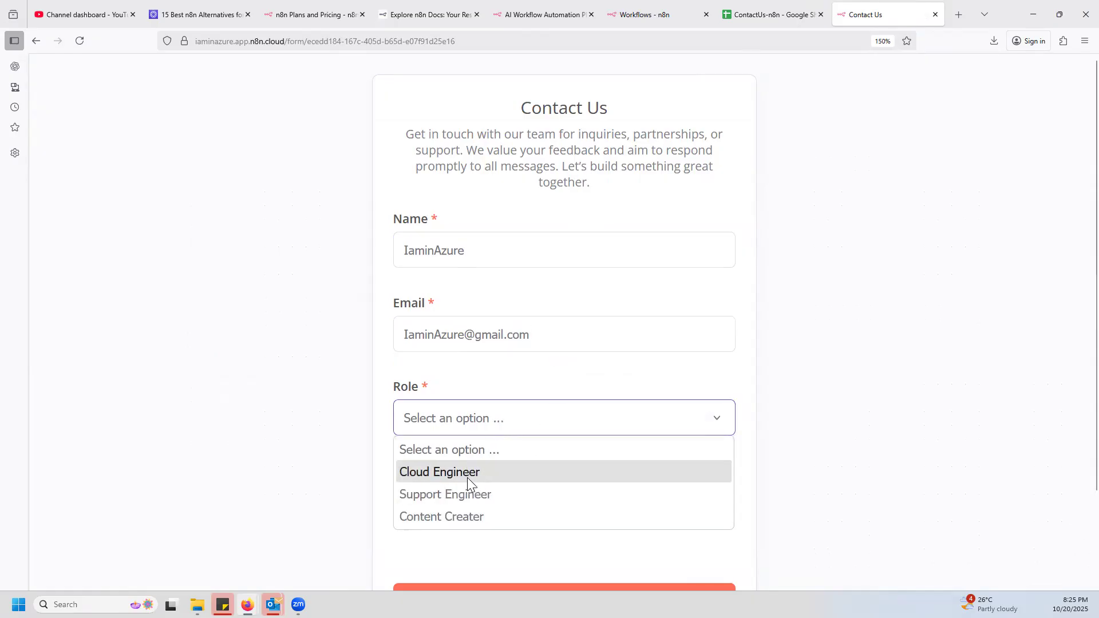
click(467, 475)
click(405, 498)
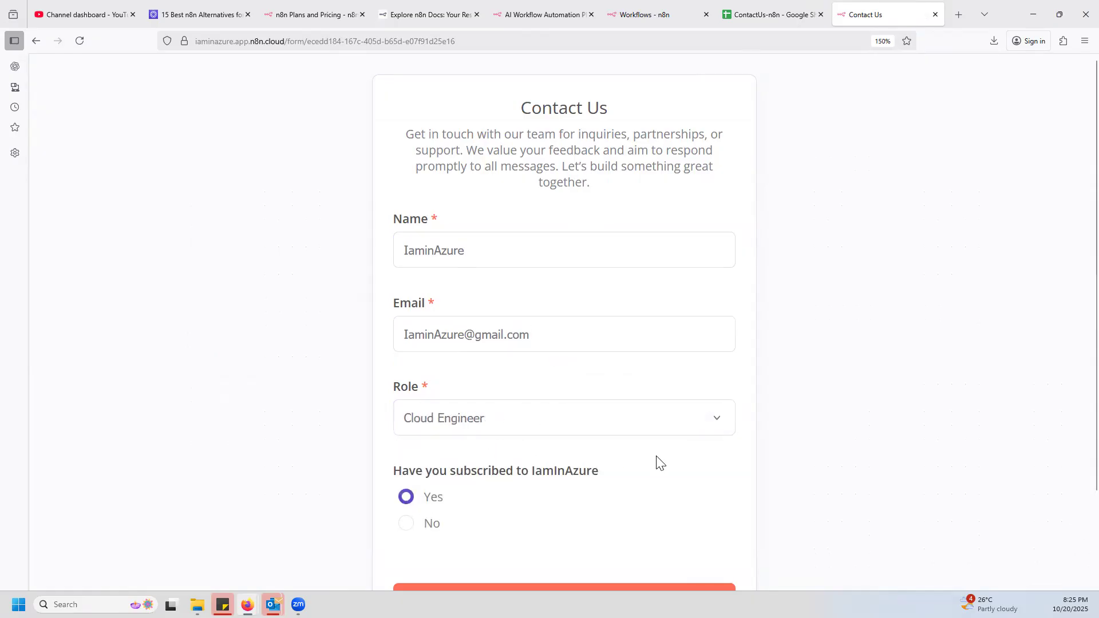
scroll(655, 461, down, 2)
click(570, 497)
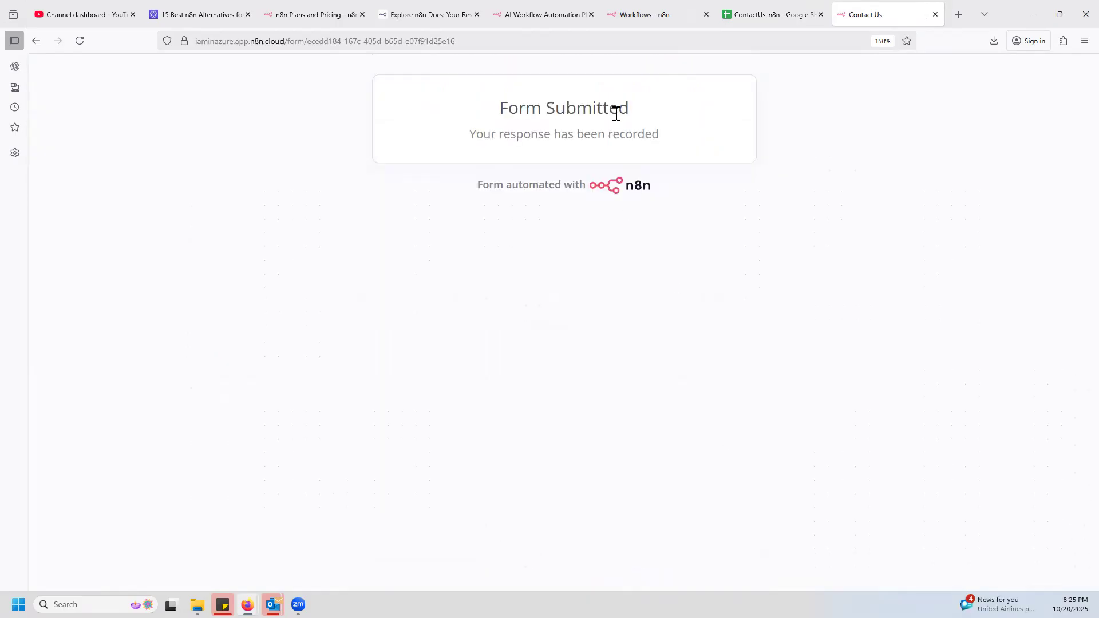
Check the Name, Email, Role and Subscribed? values in row 4 of the Clients Details sheet.
click(776, 15)
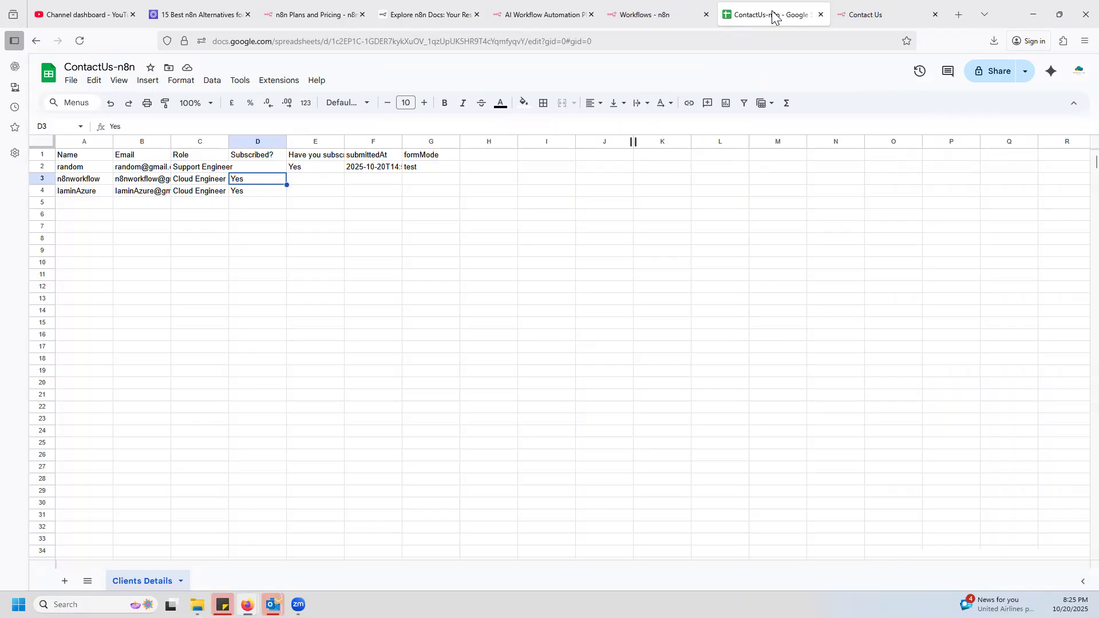
click(84, 193)
click(156, 190)
click(209, 193)
click(265, 194)
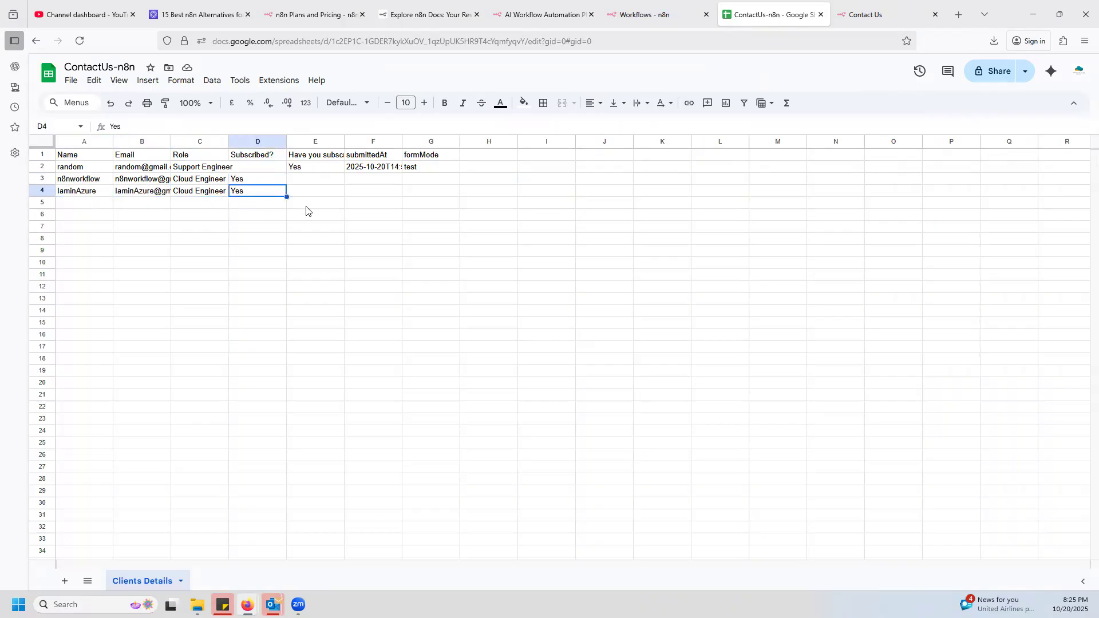
Refresh the n8n overview and check the trial's used executions.
click(894, 12)
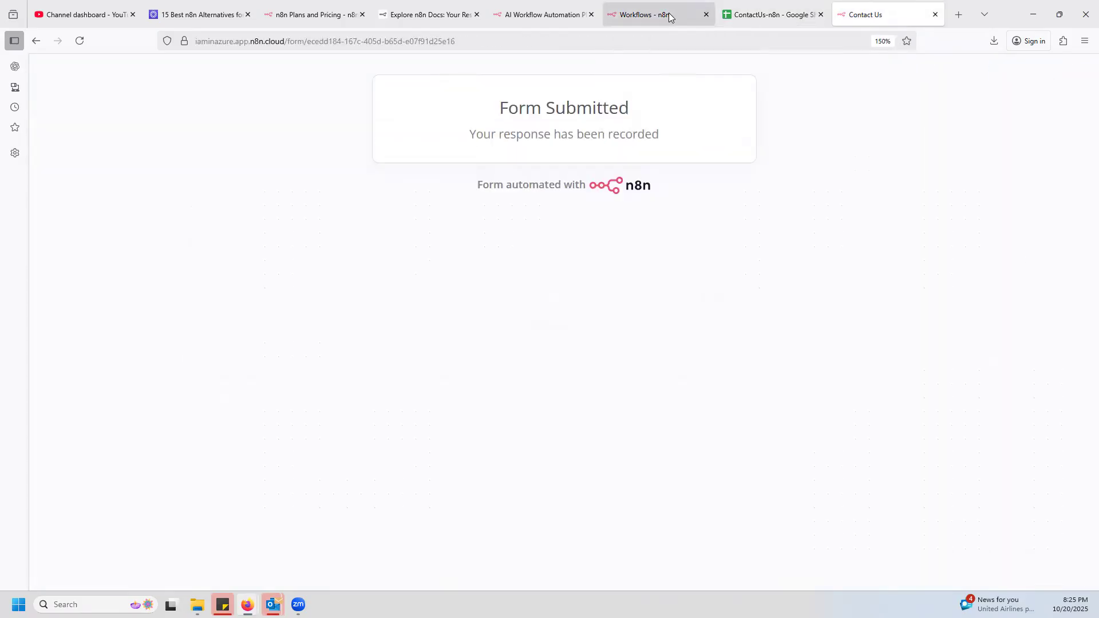
click(669, 12)
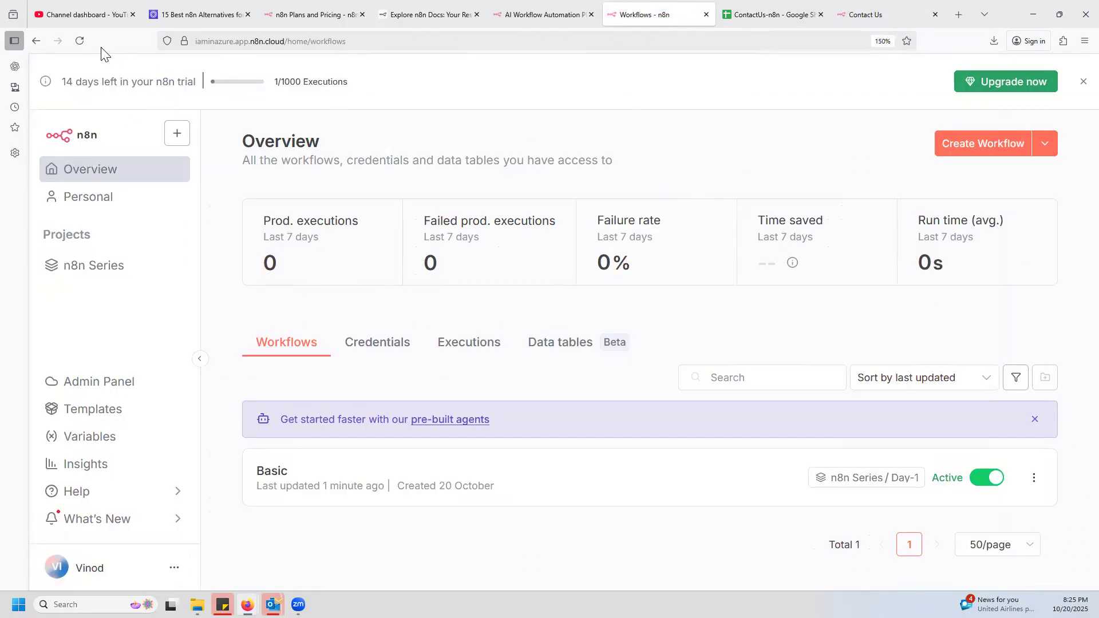
click(83, 39)
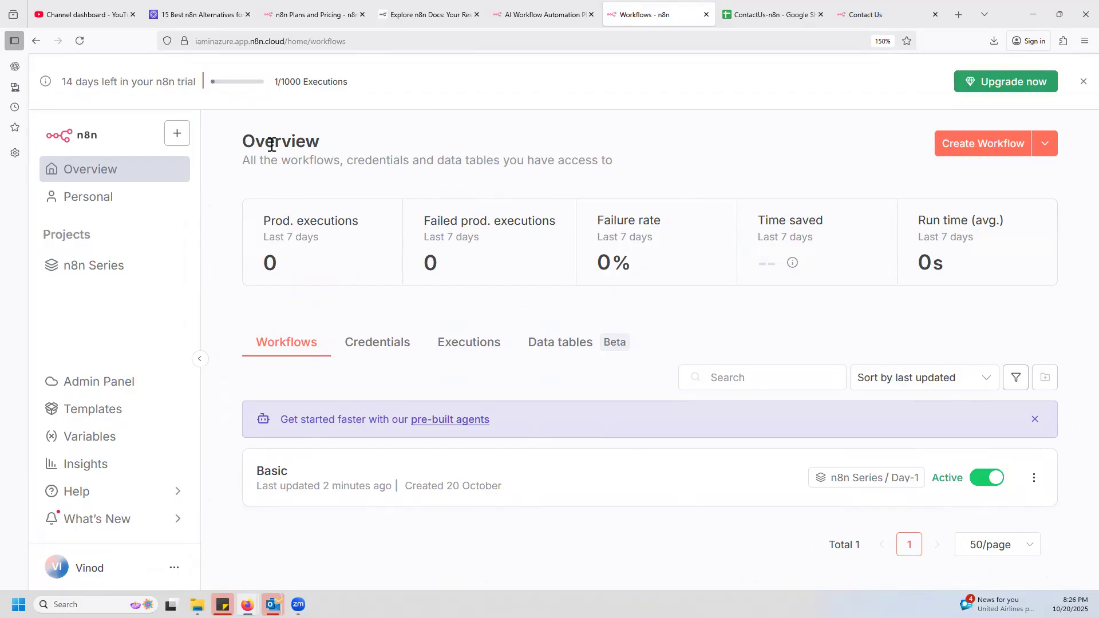
drag(280, 84, 275, 84)
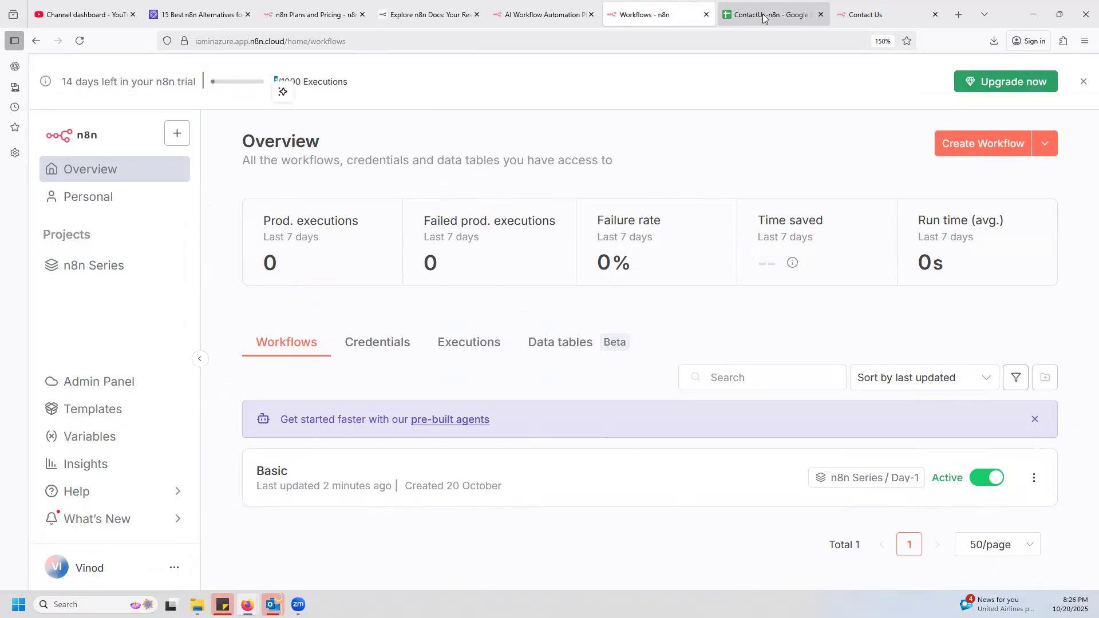
Revisit the spreadsheet, form and n8n pages, and switch to the YouTube Studio channel dashboard.
click(745, 16)
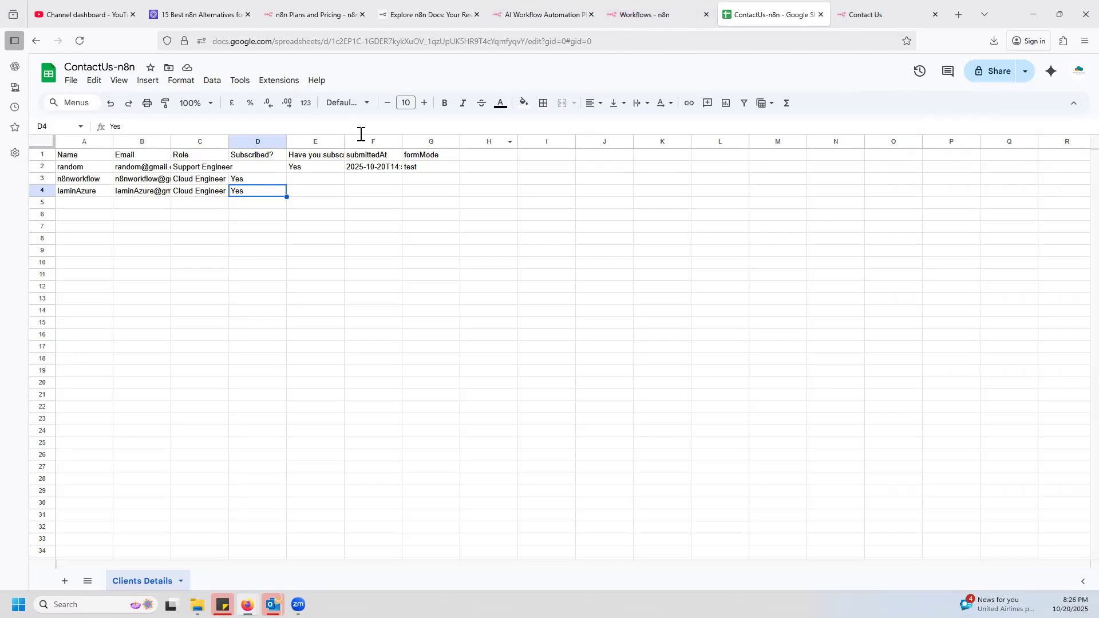
click(893, 15)
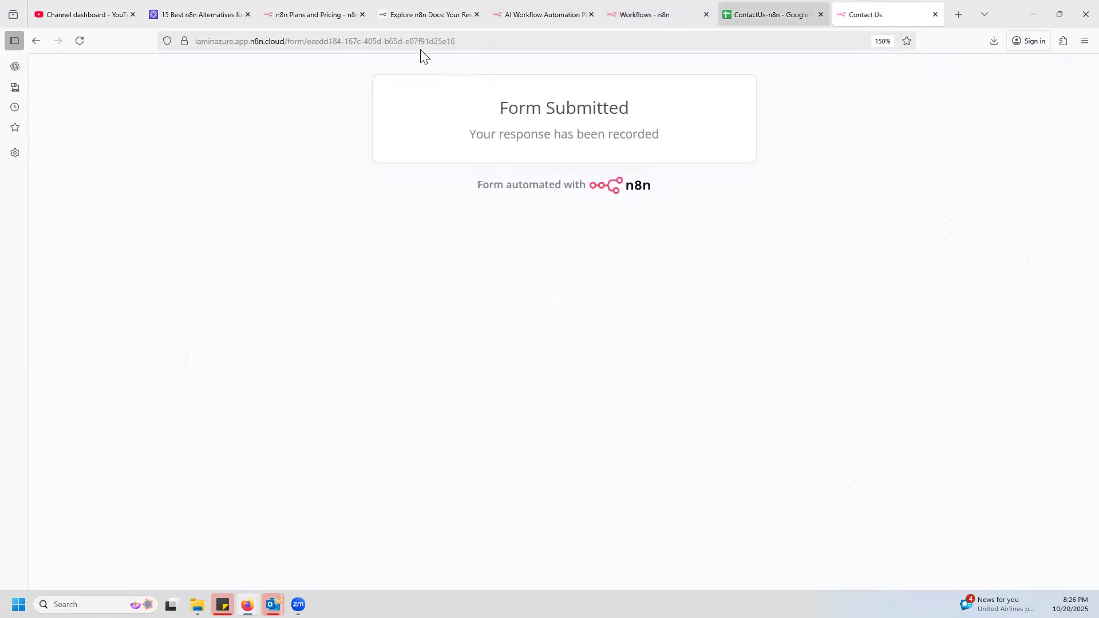
click(541, 15)
click(658, 14)
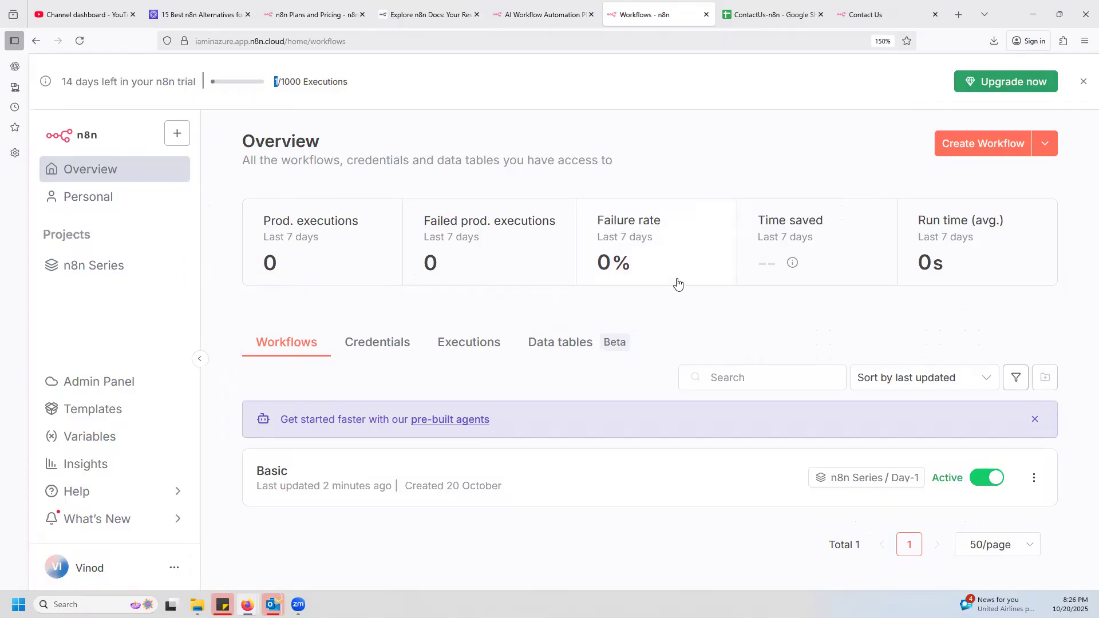
click(86, 17)
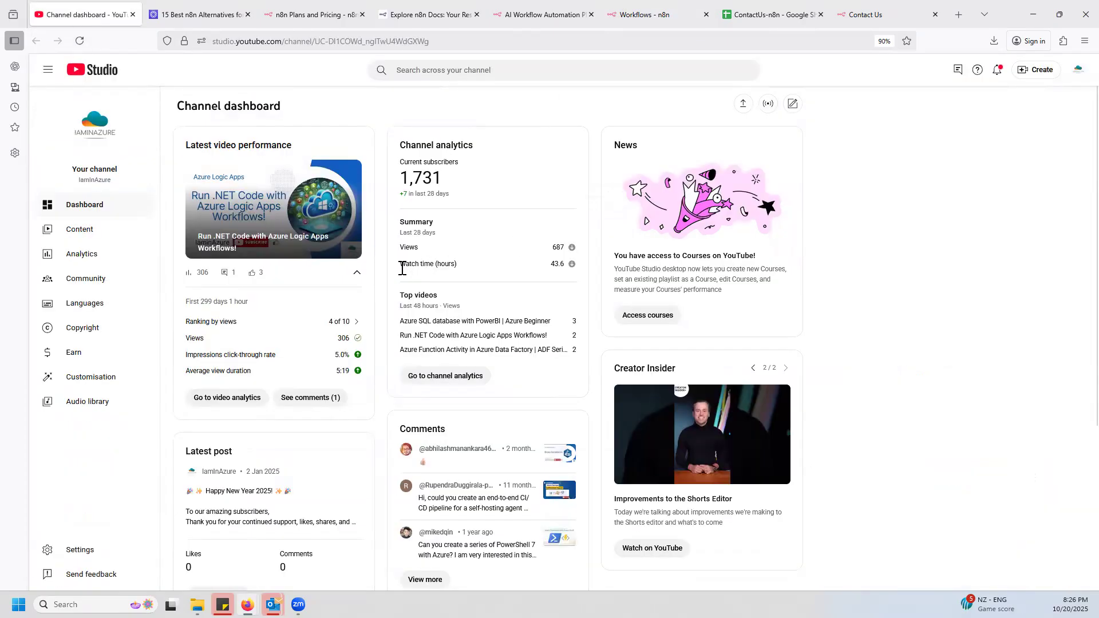